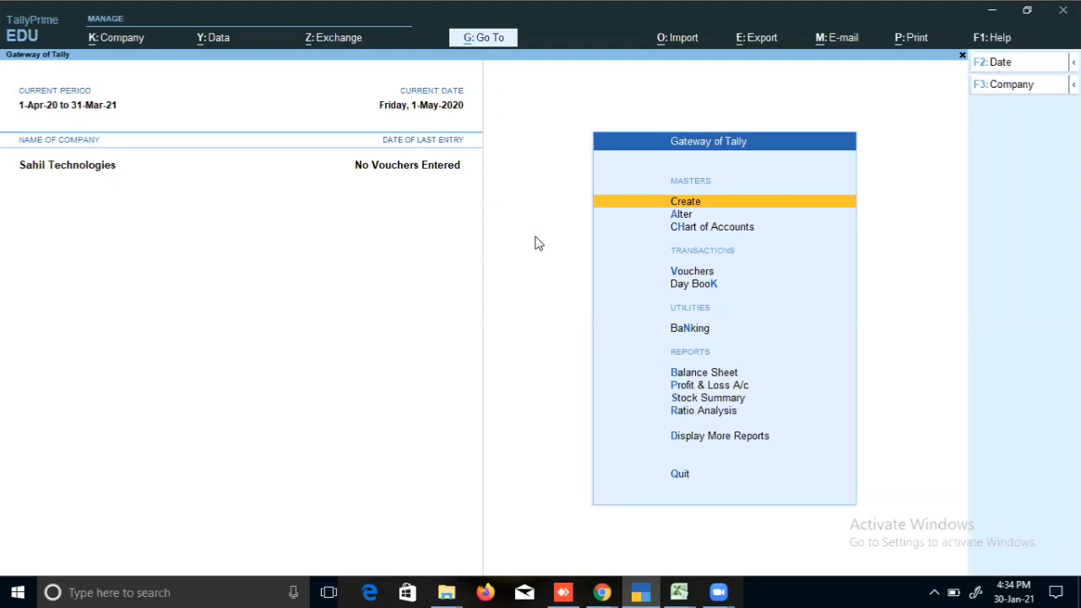
# Start creating a new stock group master and name it Computer
pyautogui.press('Return')
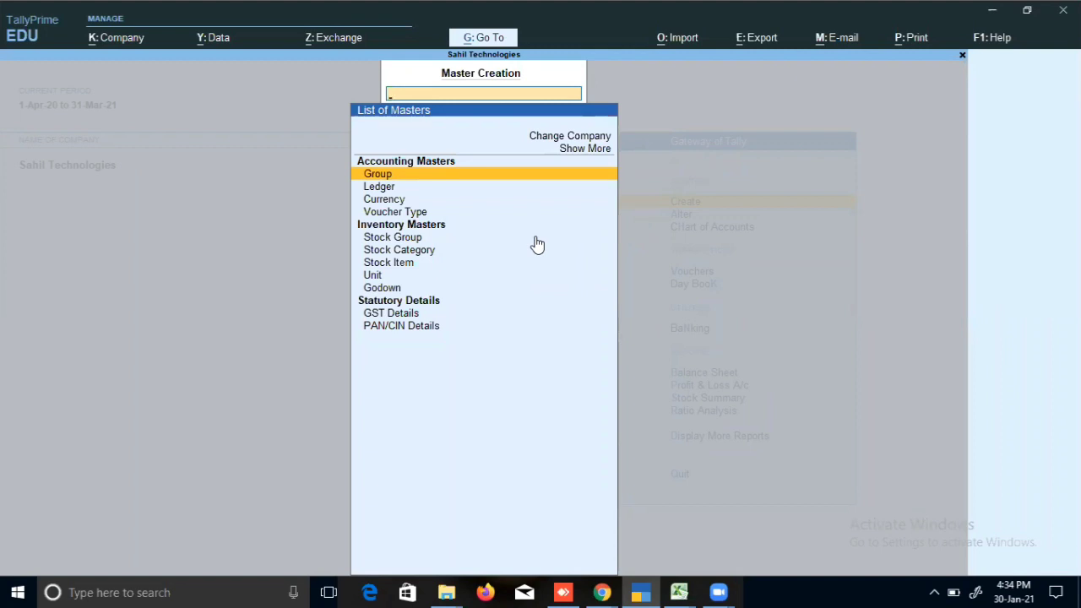
pyautogui.press('Down')
pyautogui.press('Down')
pyautogui.press('Down')
pyautogui.press('Down')
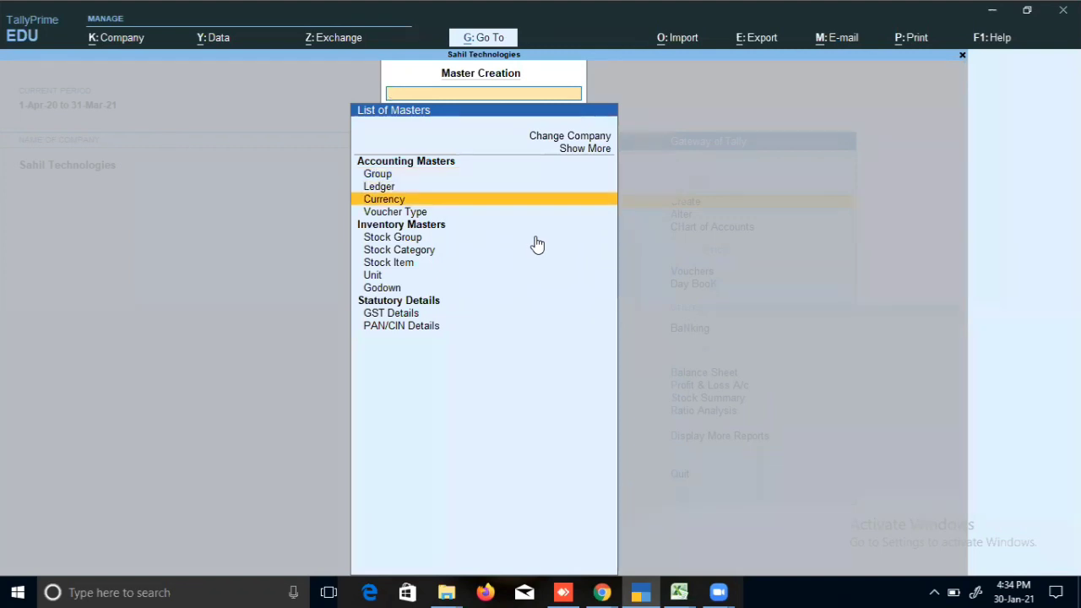
pyautogui.click(537, 244)
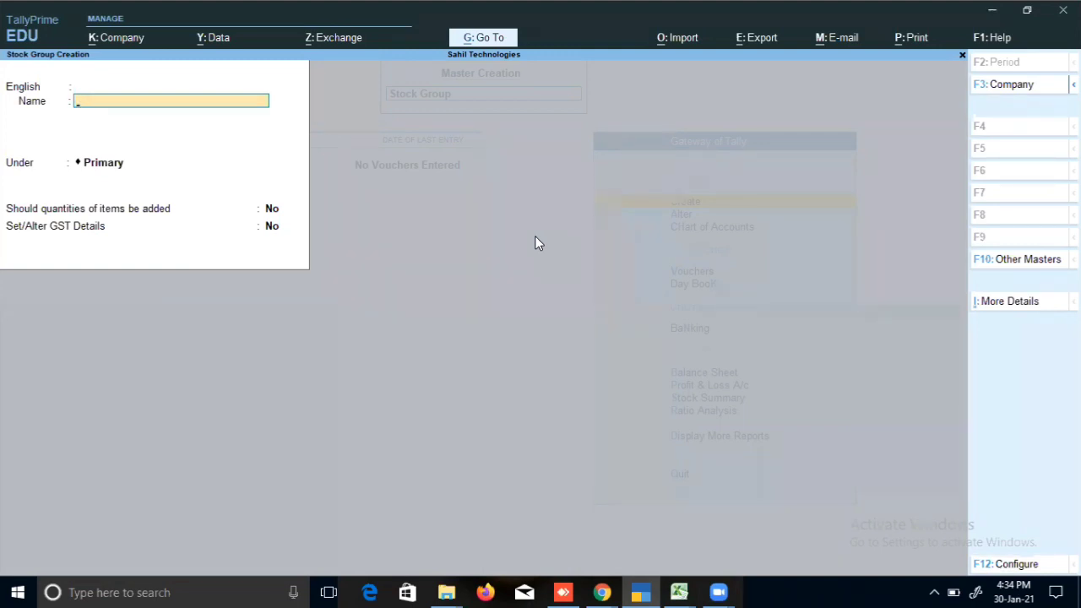
pyautogui.write('Computer')
pyautogui.press('Return')
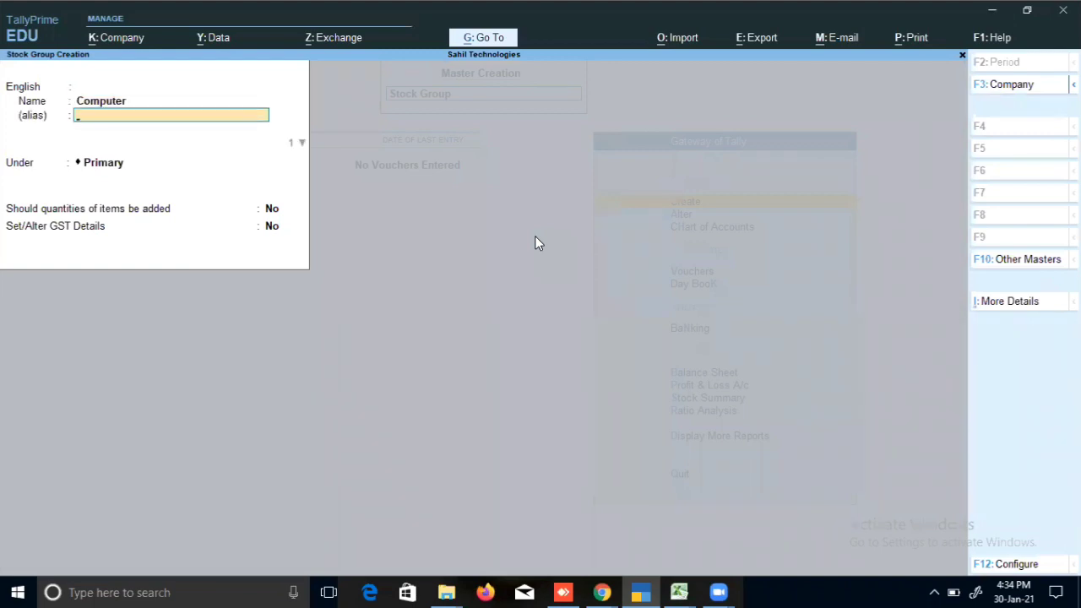
# Place the Computer stock group under Primary, set item quantities to be added to Yes, and save it without GST details
pyautogui.press('Return')
pyautogui.press('Return')
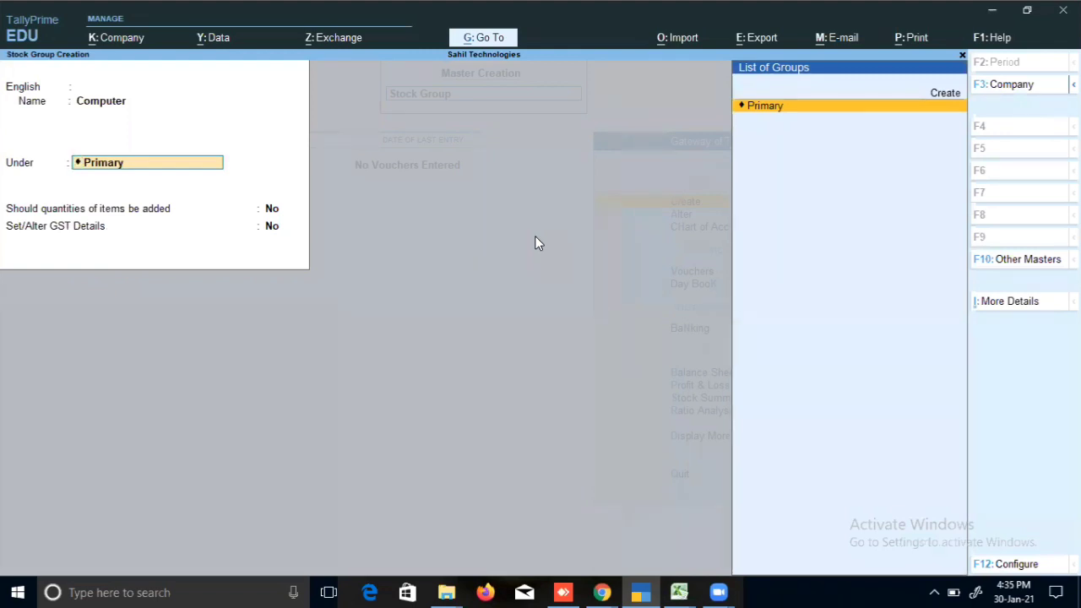
pyautogui.press('Return')
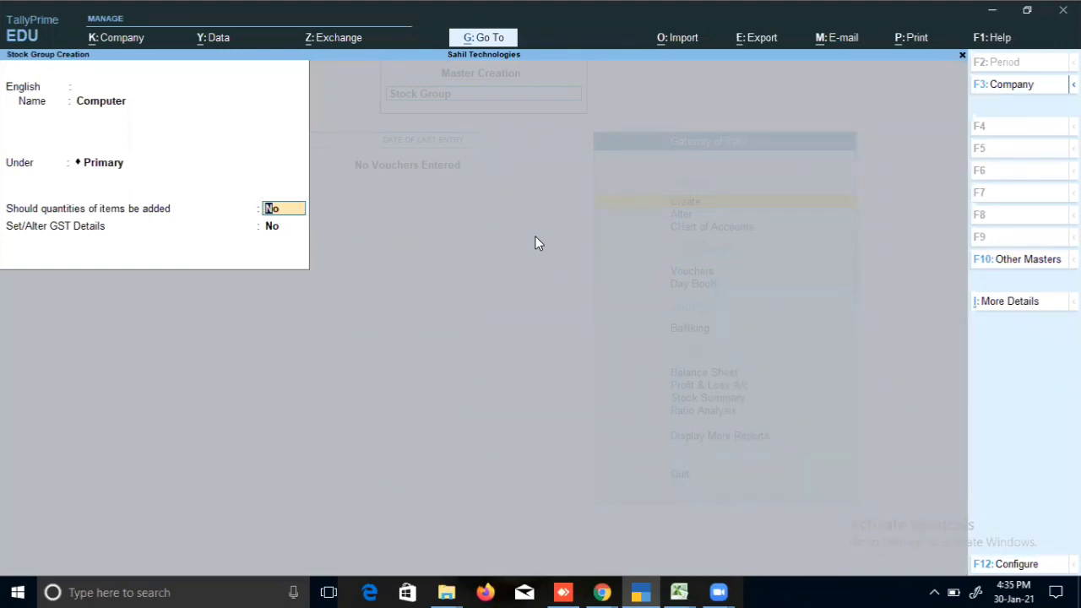
pyautogui.write('y')
pyautogui.press('Return')
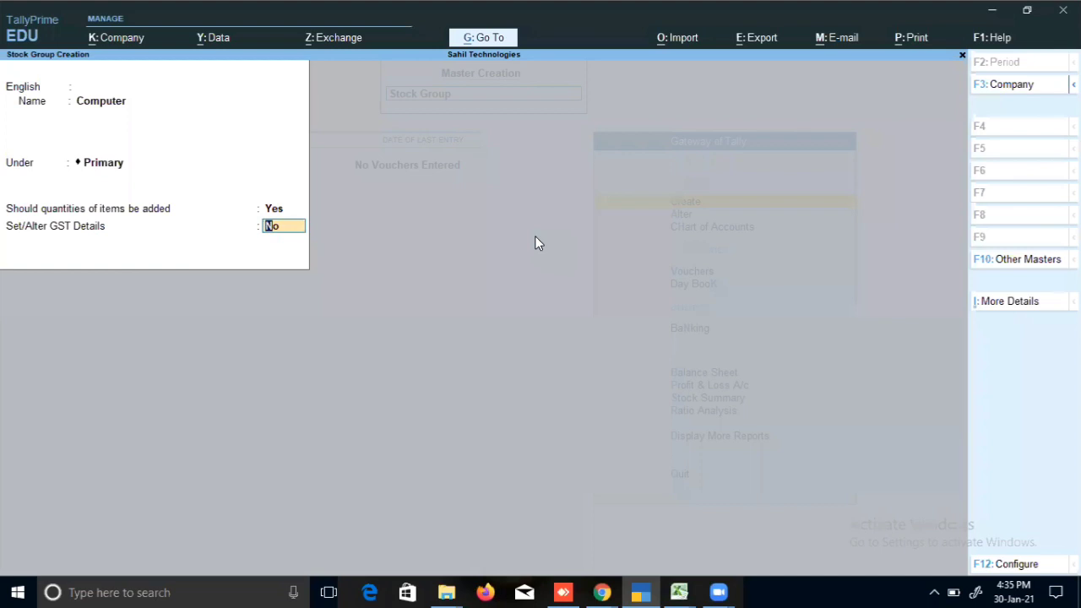
pyautogui.press('Return')
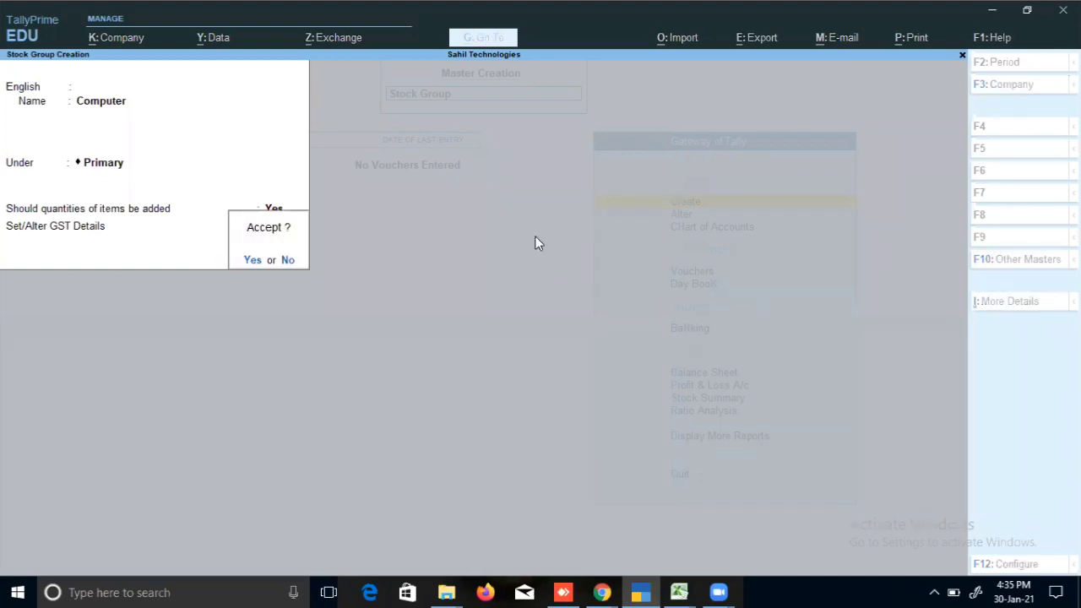
pyautogui.press('Return')
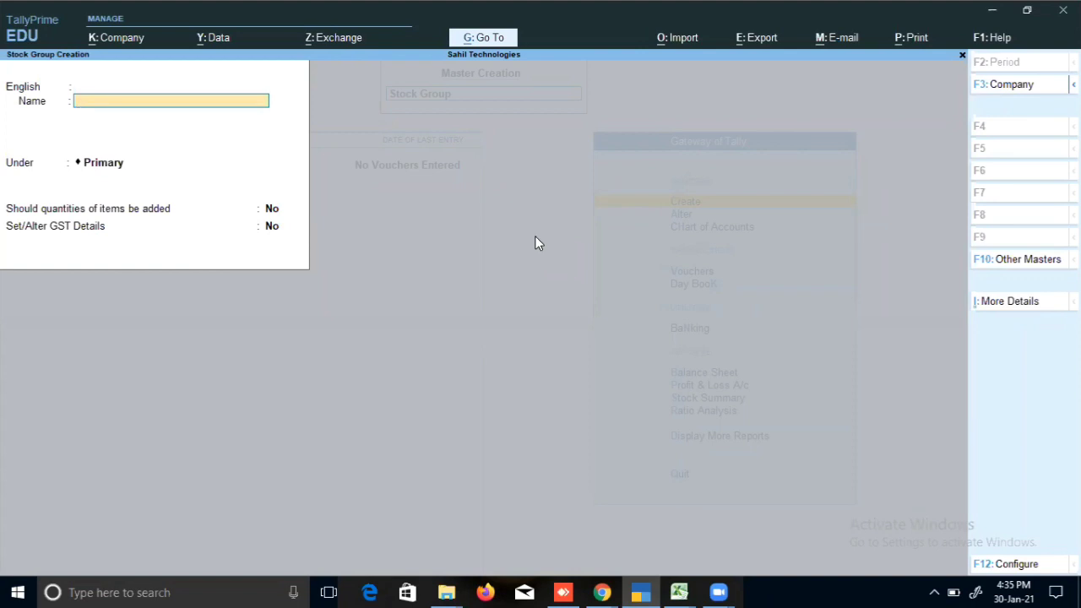
# Create a stock group named Raw Material under Computer, with item quantities added and no GST details
pyautogui.write('Raw')
pyautogui.write('Material')
pyautogui.press('Return')
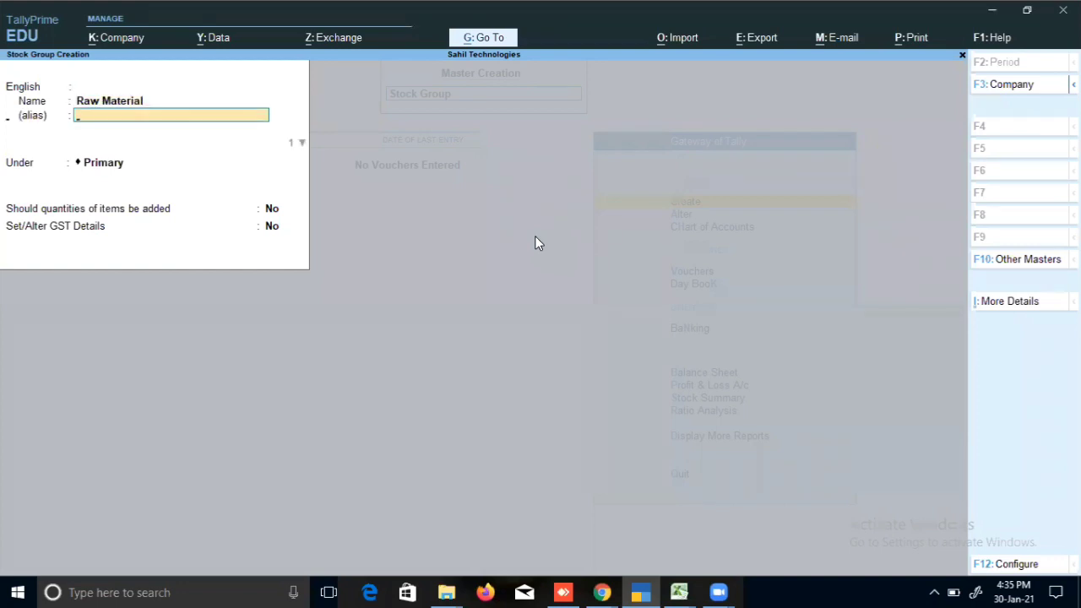
pyautogui.press('Return')
pyautogui.press('Return')
pyautogui.press('Down')
pyautogui.press('Return')
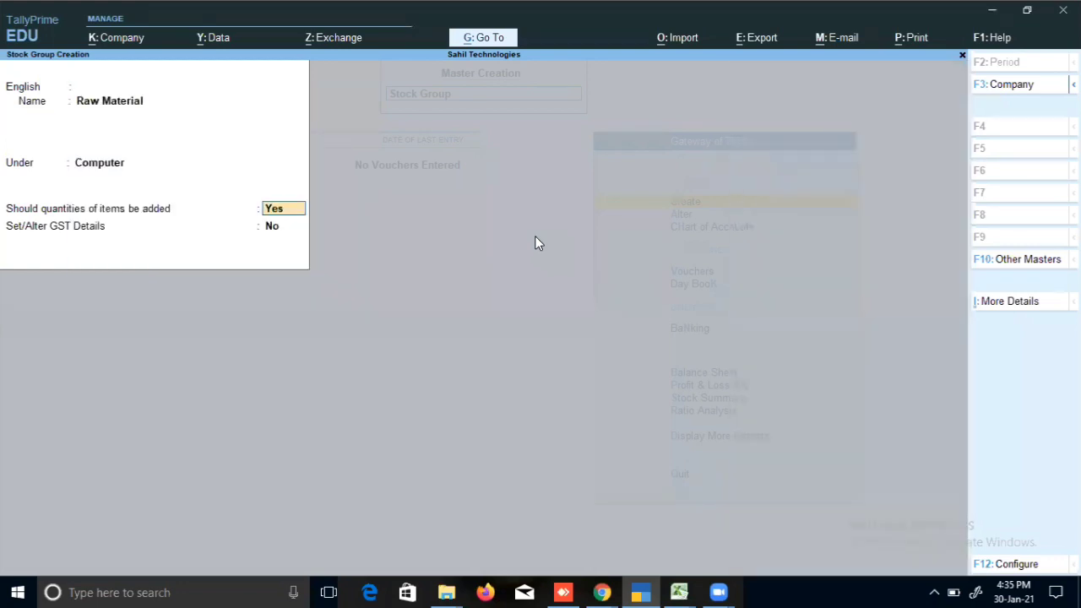
pyautogui.press('Return')
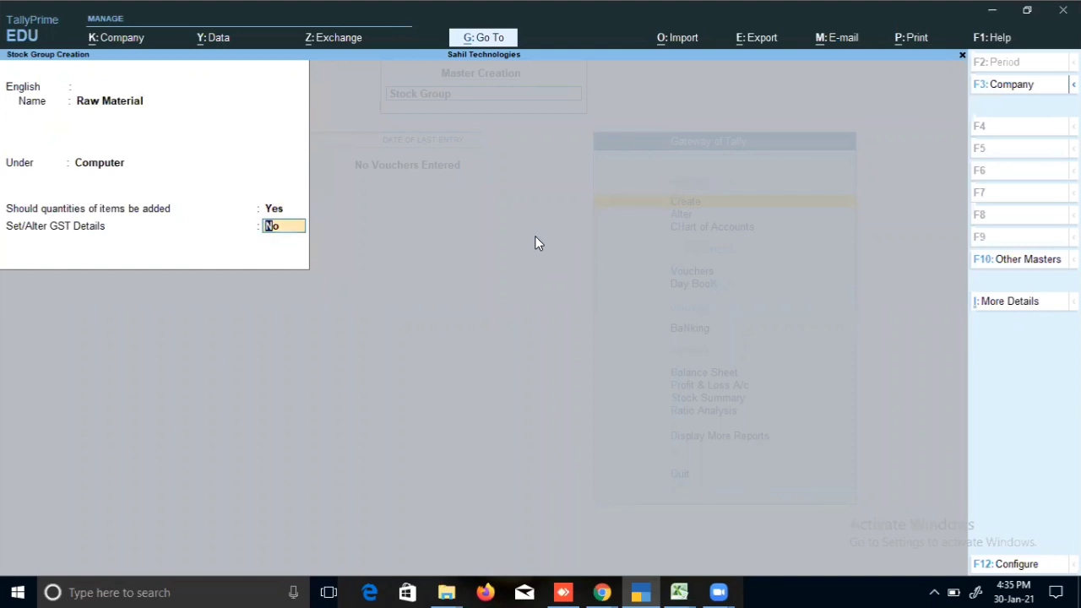
pyautogui.press('Return')
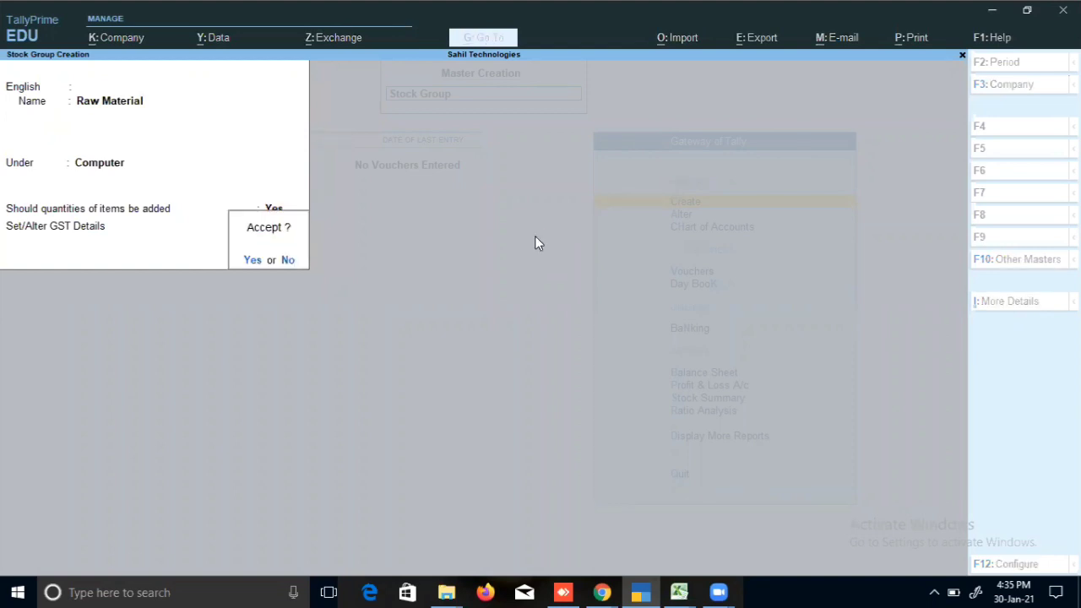
pyautogui.press('Return')
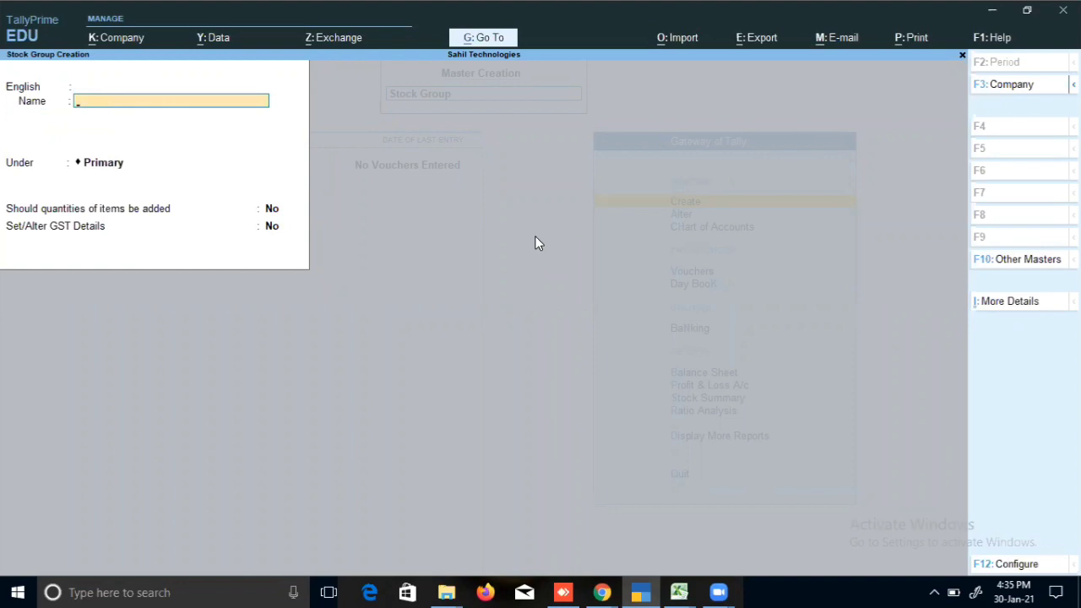
# Start another stock group named Finished, placed under Computer with item quantities added
pyautogui.write('Finished')
pyautogui.press('Return')
pyautogui.press('Return')
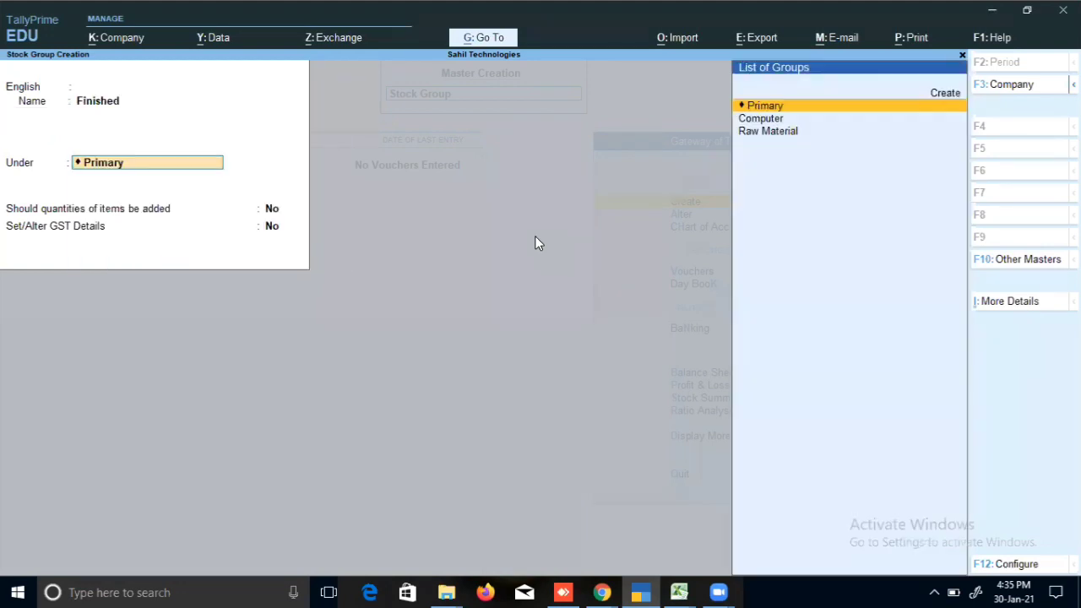
pyautogui.press('Up')
pyautogui.press('Down')
pyautogui.press('Down')
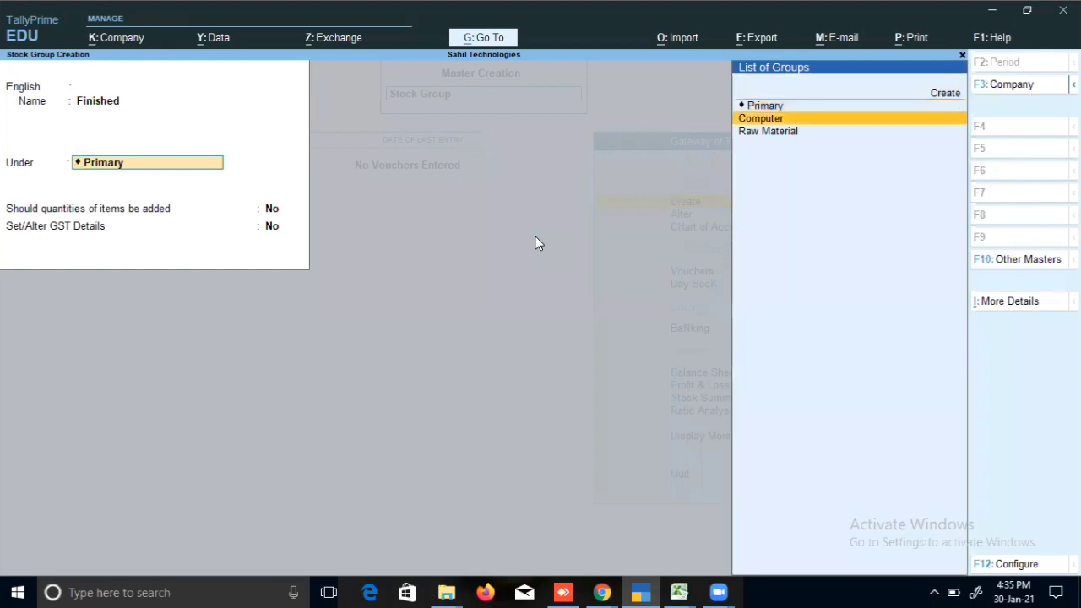
pyautogui.press('Return')
pyautogui.press('Return')
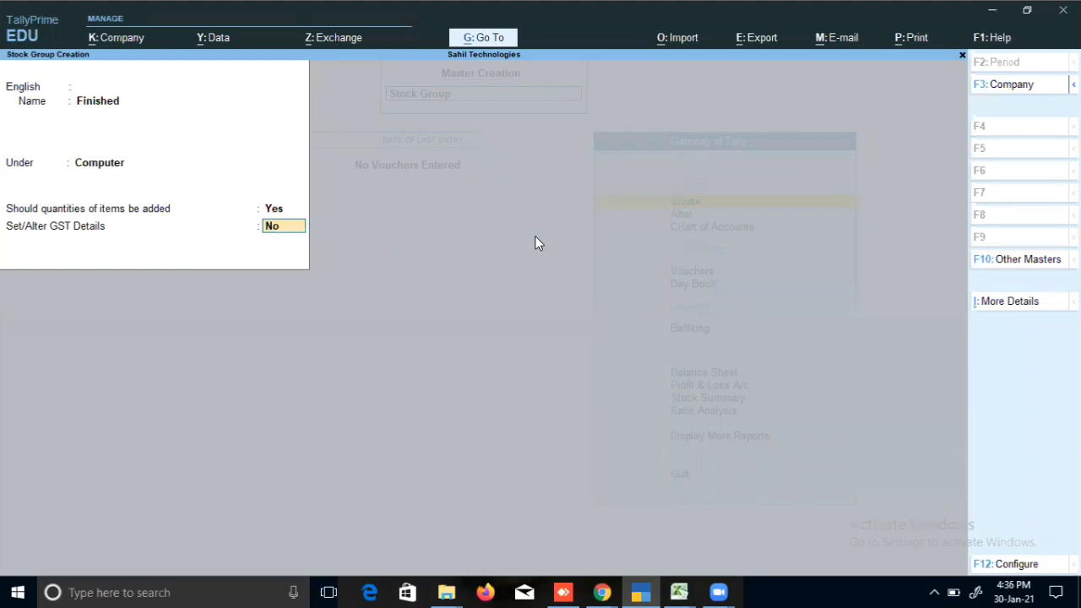
# Correct the stock group's name to Finished Goods and save it under Computer
pyautogui.press('Up')
pyautogui.press('Up')
pyautogui.press('Up')
pyautogui.press('Up')
pyautogui.press('Return')
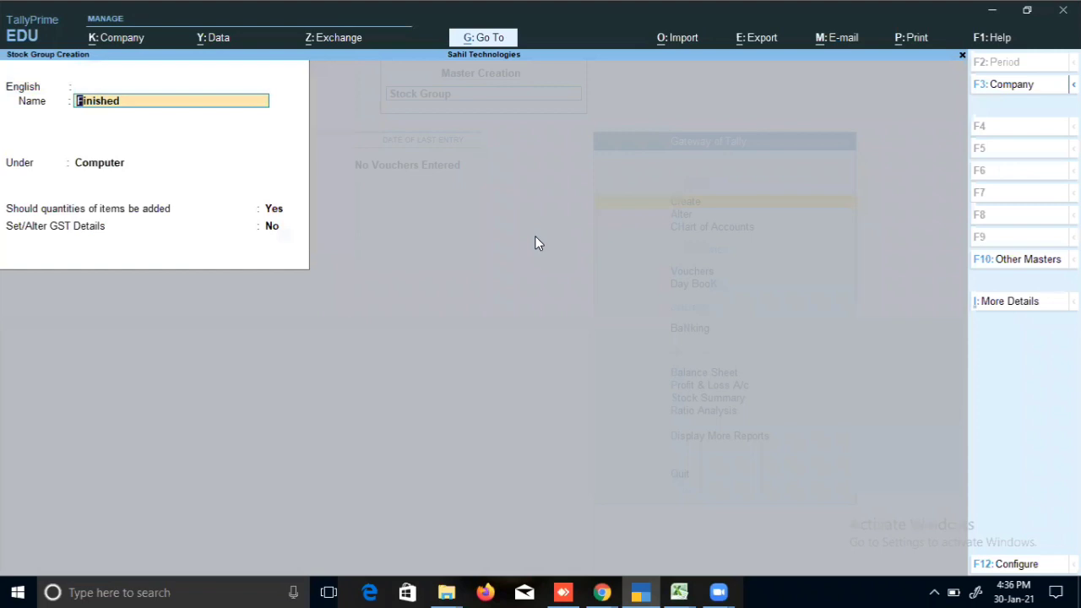
pyautogui.write('Ngood')
pyautogui.press('BackSpace')
pyautogui.press('BackSpace')
pyautogui.press('BackSpace')
pyautogui.press('BackSpace')
pyautogui.press('BackSpace')
pyautogui.write('Goods')
pyautogui.press('Return')
pyautogui.press('Return')
pyautogui.press('Return')
pyautogui.press('Return')
pyautogui.press('Return')
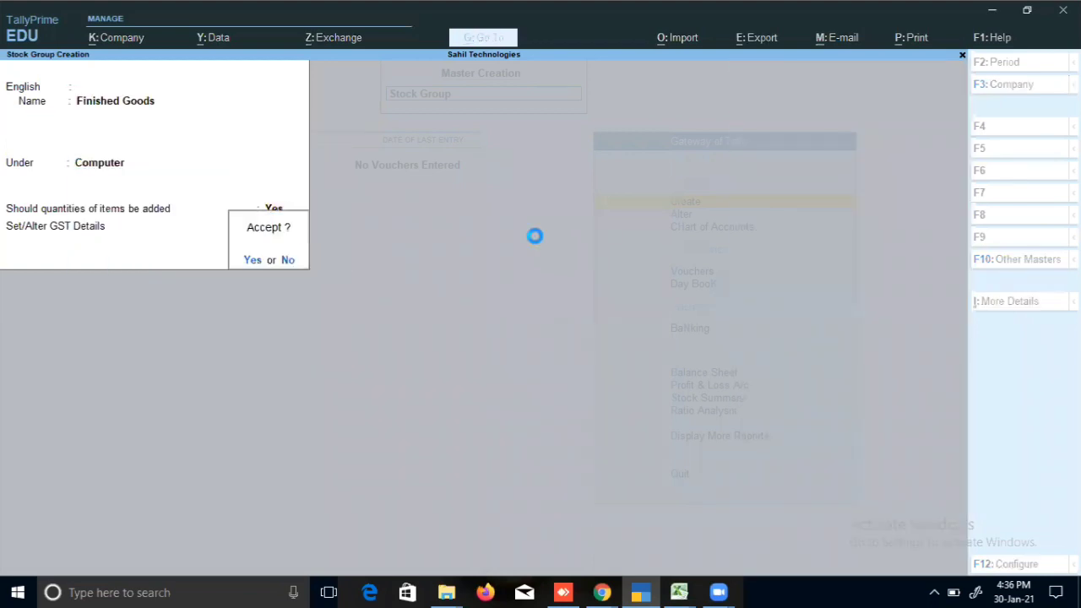
pyautogui.press('Return')
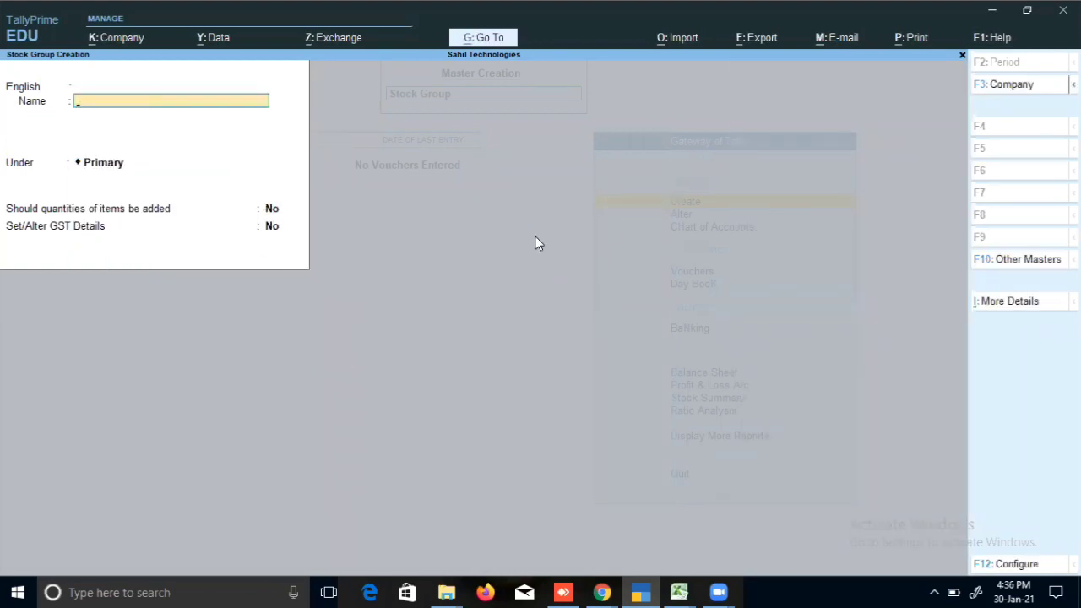
# Create a stock group named Mobile under Primary, leaving item quantities and GST details at No
pyautogui.write('Mobile')
pyautogui.press('Up')
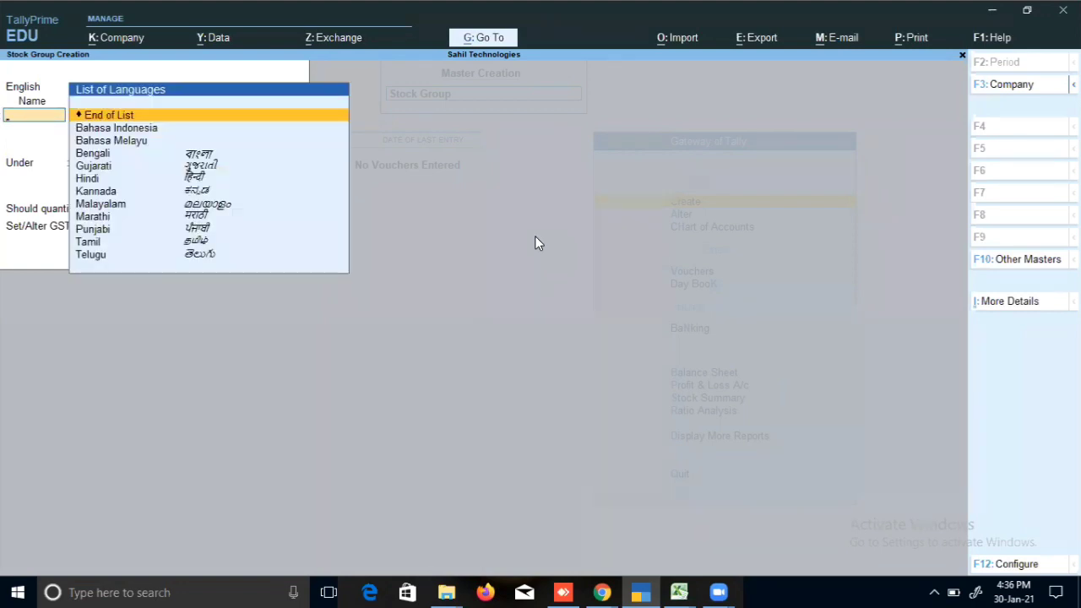
pyautogui.press('Return')
pyautogui.press('Return')
pyautogui.press('Return')
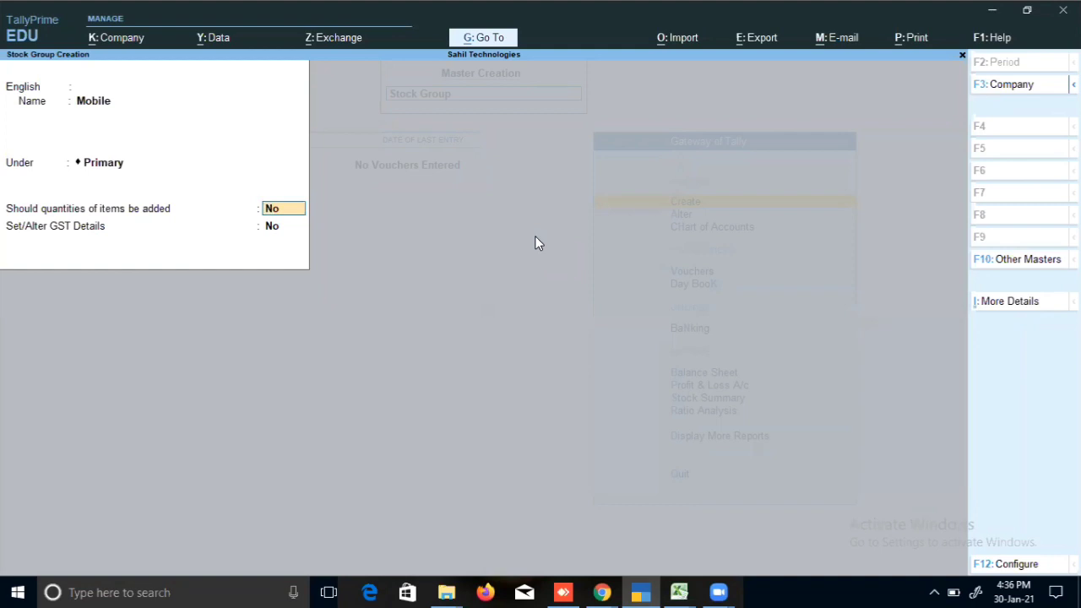
pyautogui.press('Return')
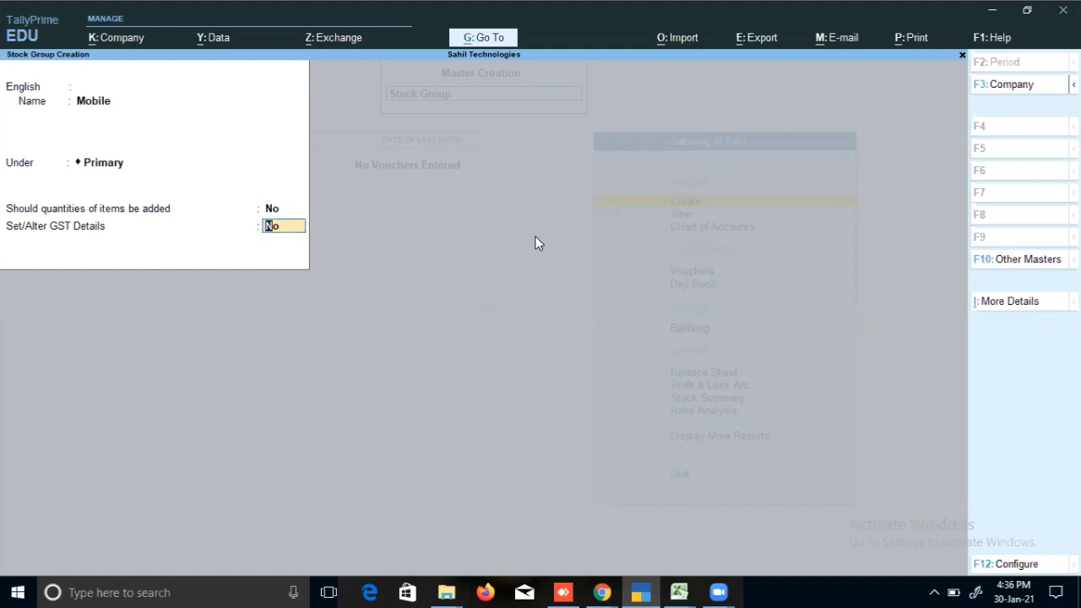
pyautogui.press('Return')
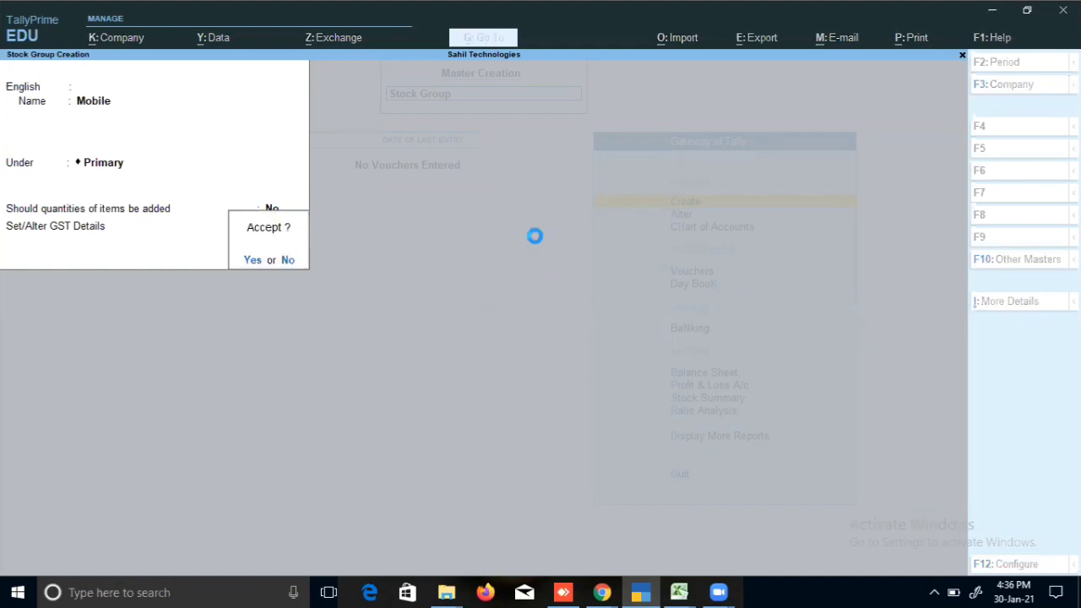
pyautogui.press('Return')
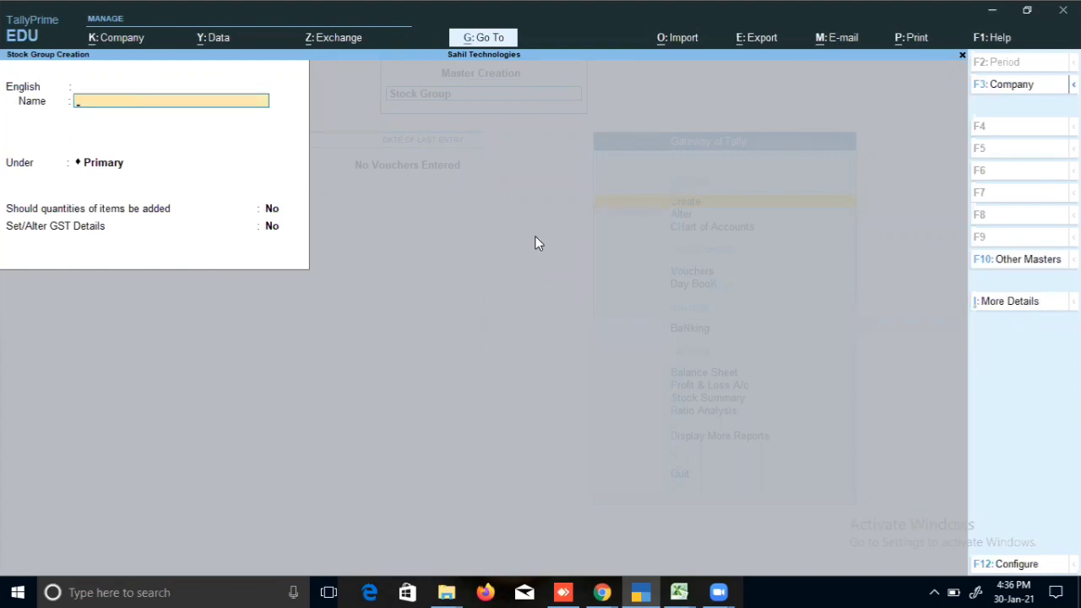
# Leave stock group creation and open the form for creating a stock category
pyautogui.press('Escape')
pyautogui.press('Return')
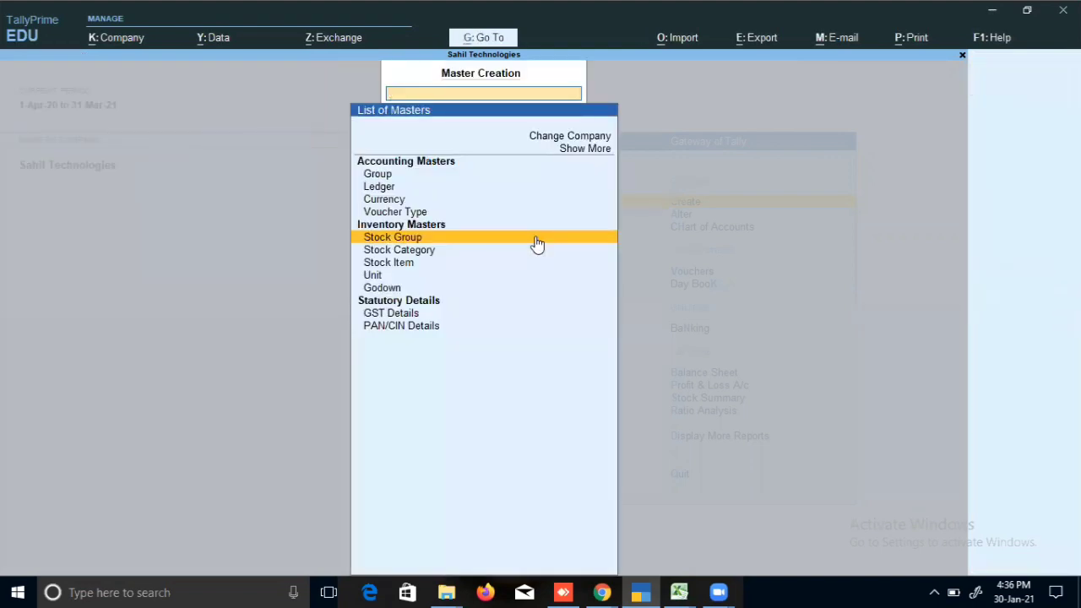
pyautogui.click(536, 246)
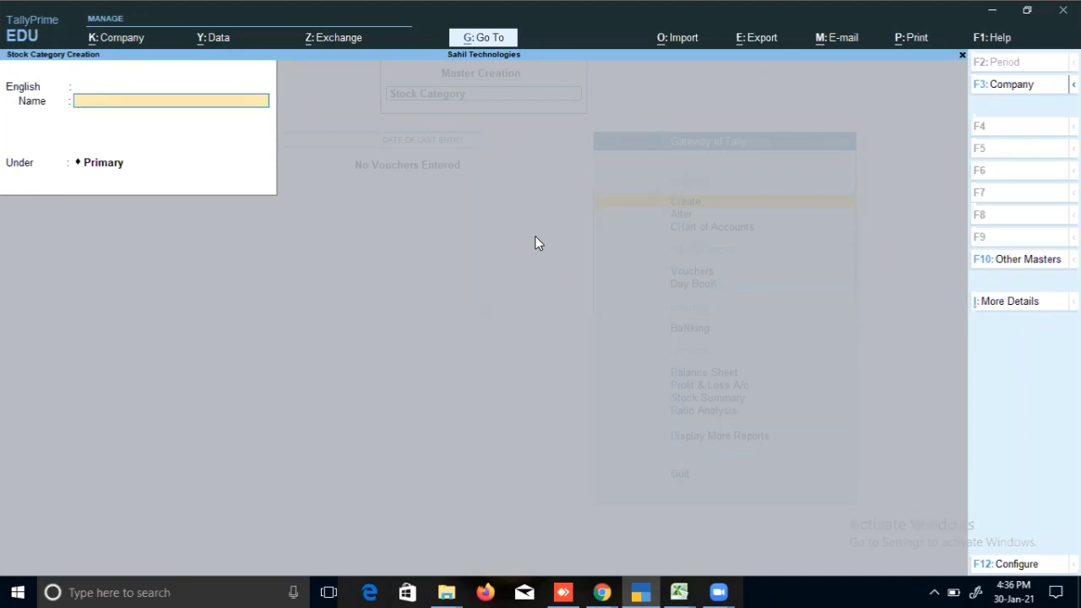
# Try to create a stock category named HP
pyautogui.write('HP')
pyautogui.press('Return')
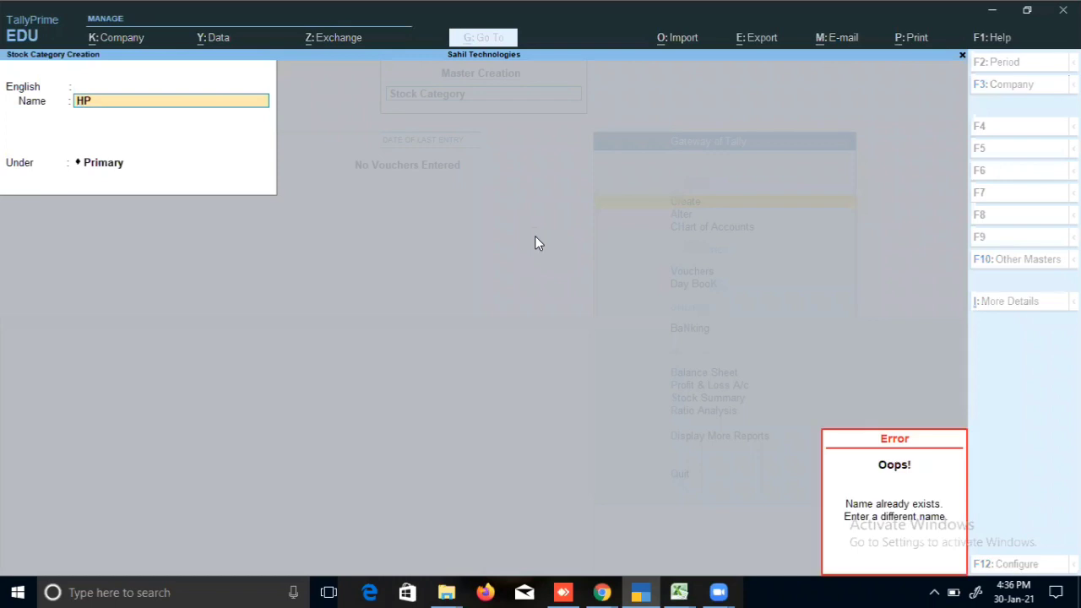
pyautogui.press('Up')
pyautogui.press('Return')
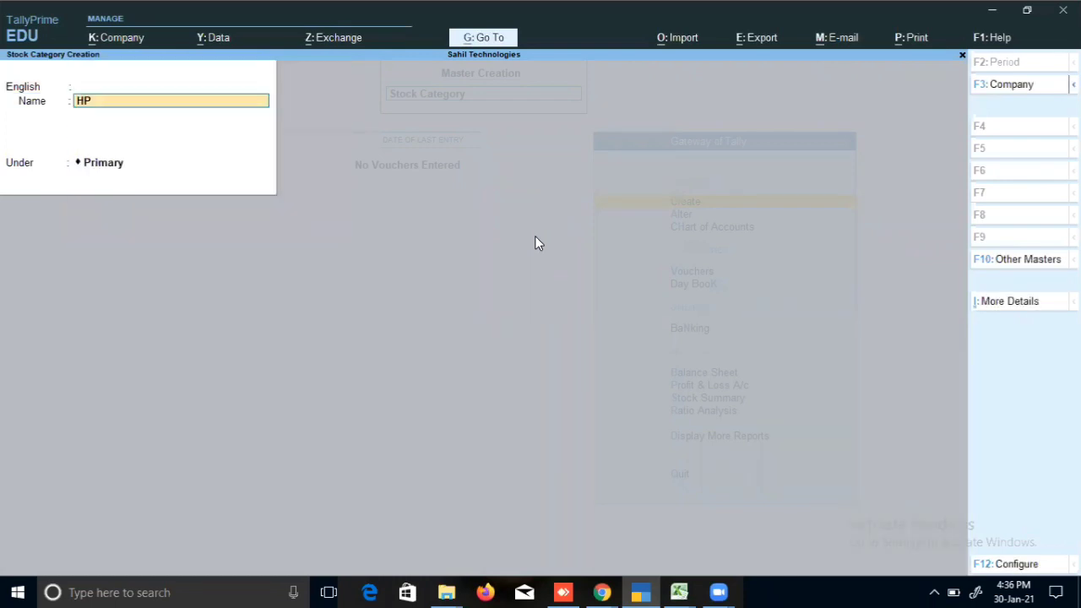
# Create a stock category named LG under Primary
pyautogui.write('LG')
pyautogui.press('Return')
pyautogui.press('Return')
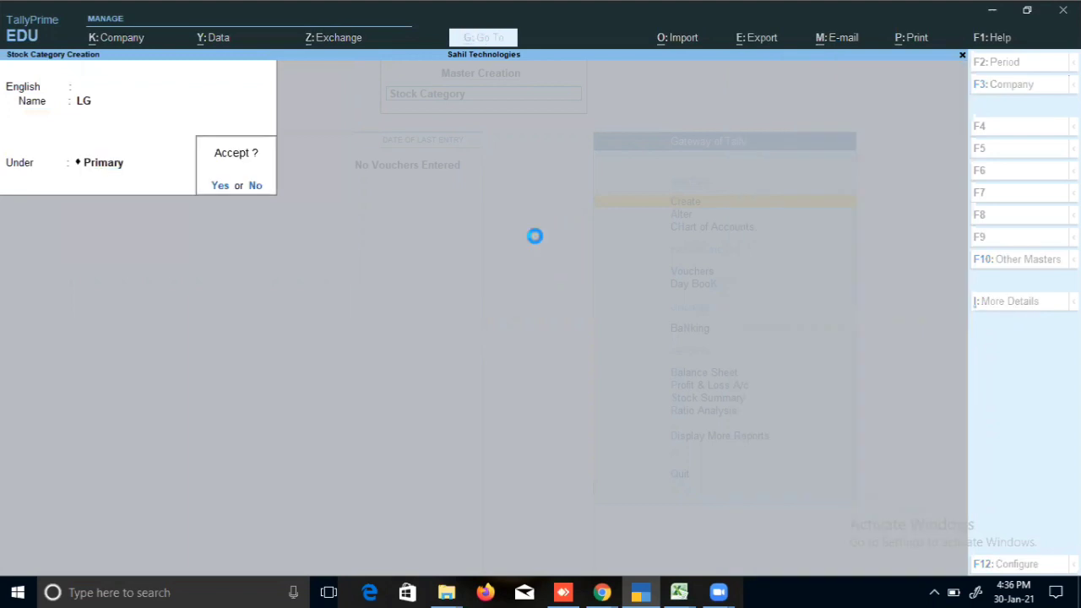
pyautogui.press('Return')
# Create a stock category named Samasung under Primary
pyautogui.write('S')
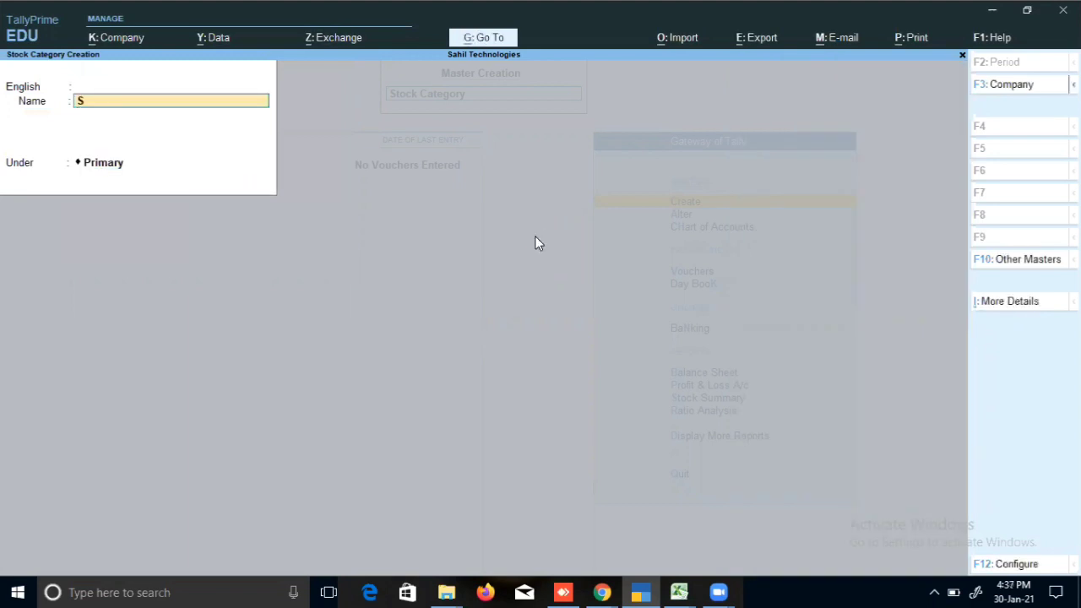
pyautogui.write('amasung')
pyautogui.press('Return')
pyautogui.press('Return')
pyautogui.press('Return')
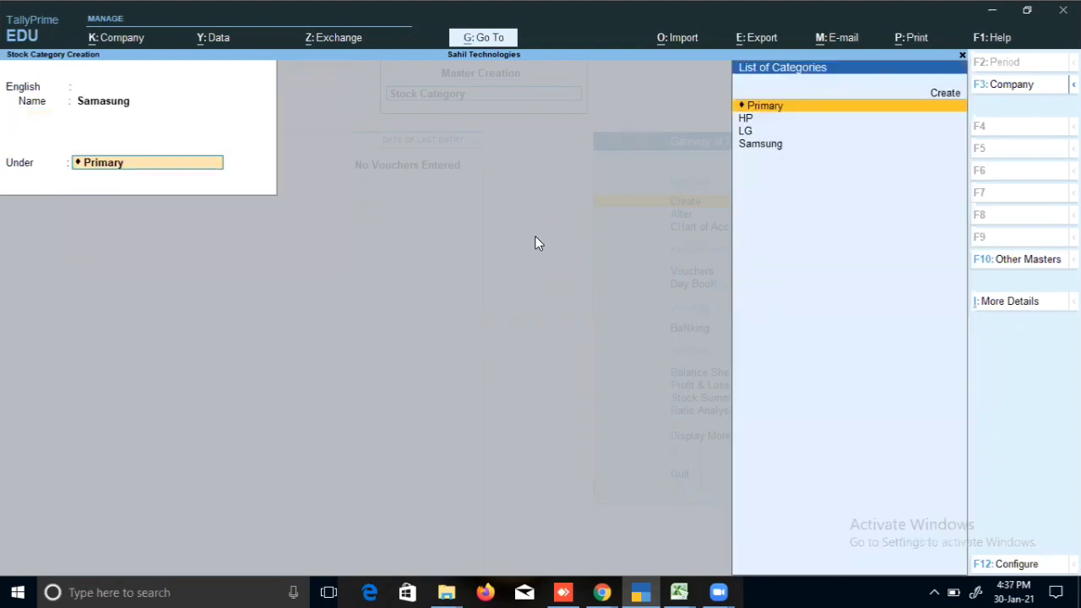
pyautogui.press('Return')
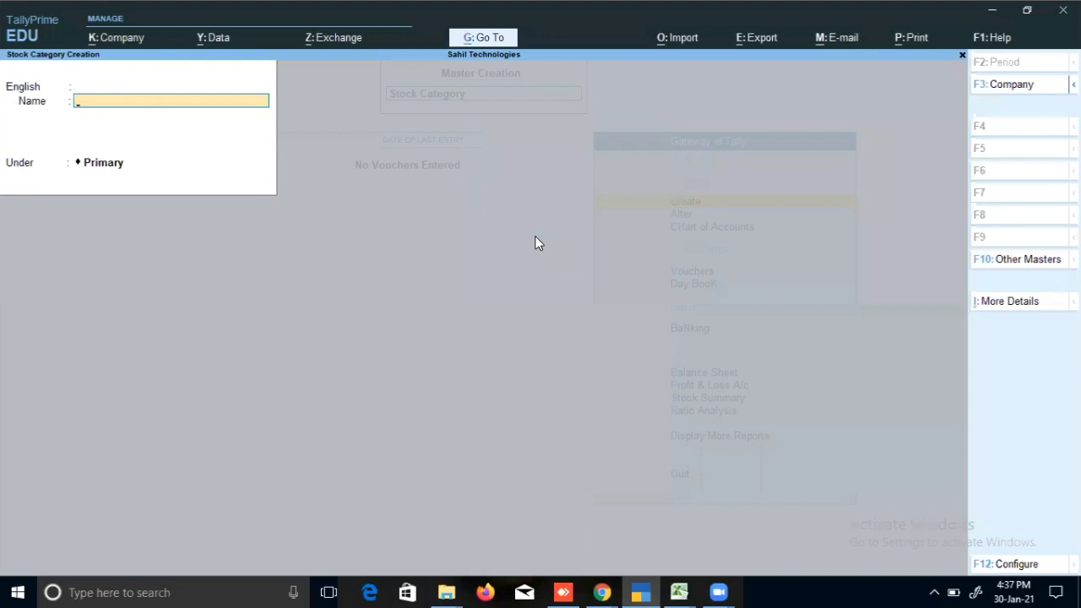
# Leave stock category creation and open the form for creating a unit of measure
pyautogui.press('Escape')
pyautogui.press('Return')
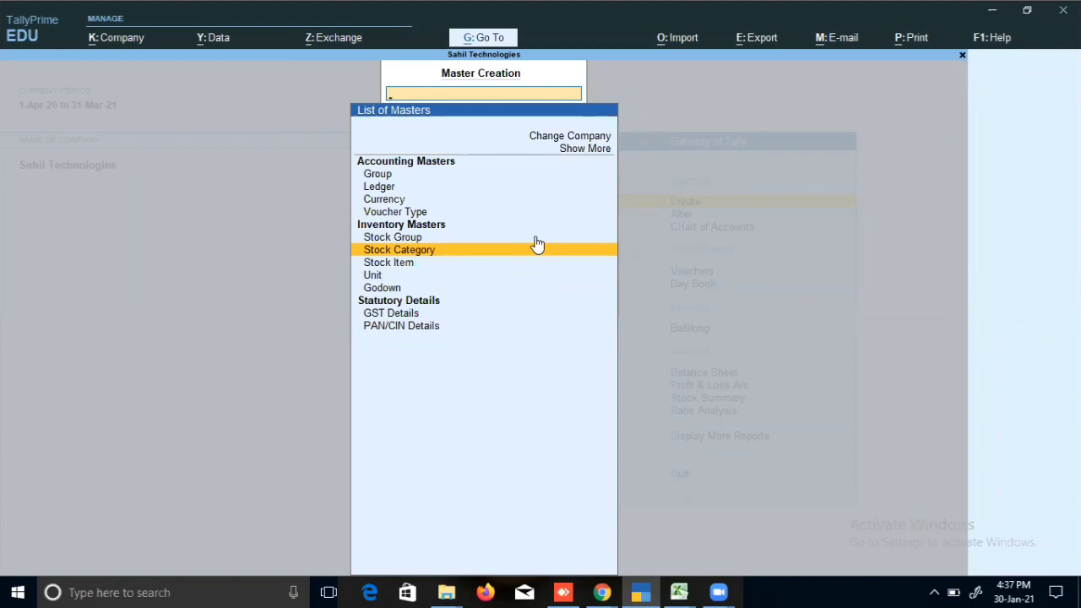
pyautogui.press('Down')
pyautogui.press('Down')
pyautogui.press('Return')
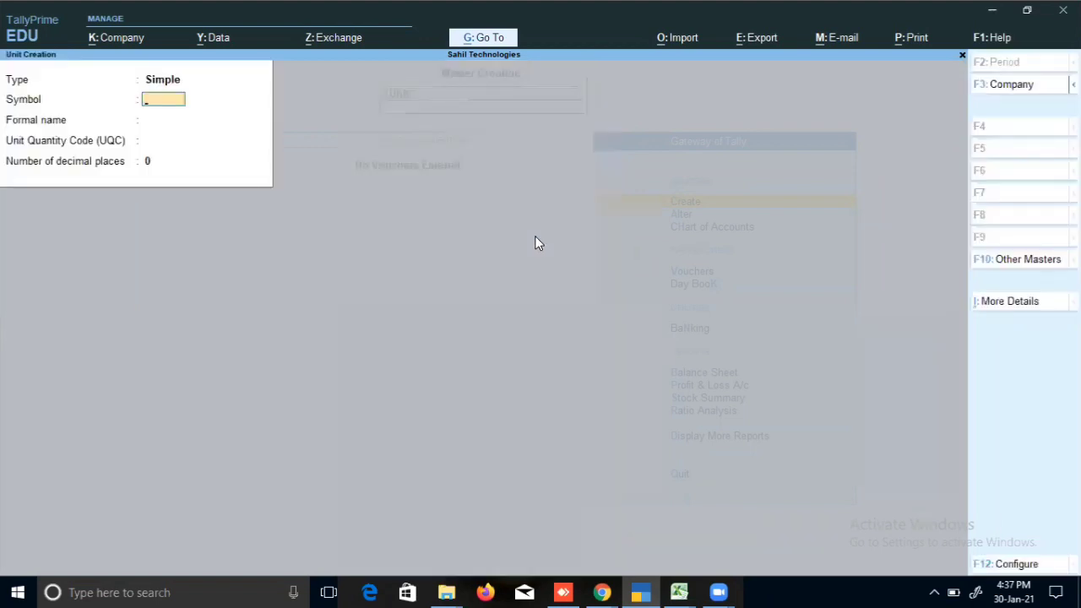
# Create a simple unit with symbol Pcs, no formal name, quantity code PCS-PIECES and 0 decimal places
pyautogui.write('Pcs')
pyautogui.press('Return')
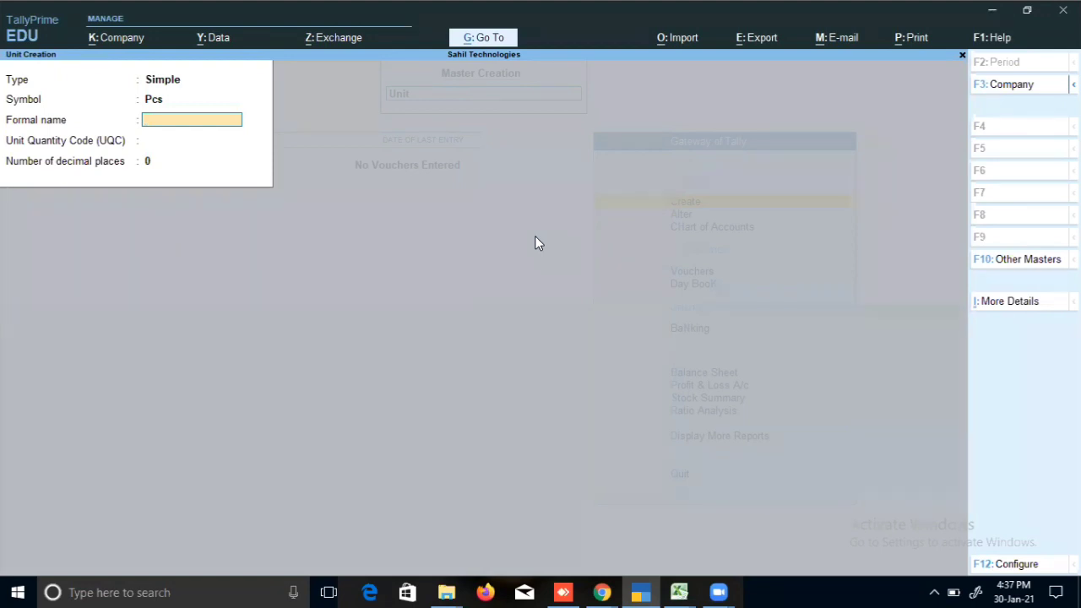
pyautogui.press('Return')
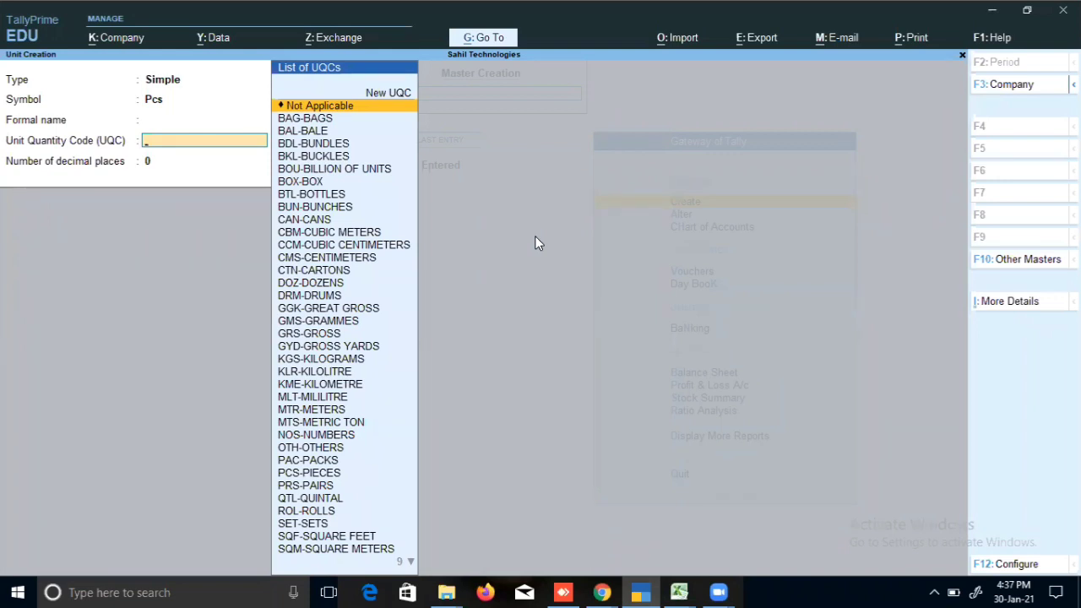
pyautogui.write('pcs')
pyautogui.press('Return')
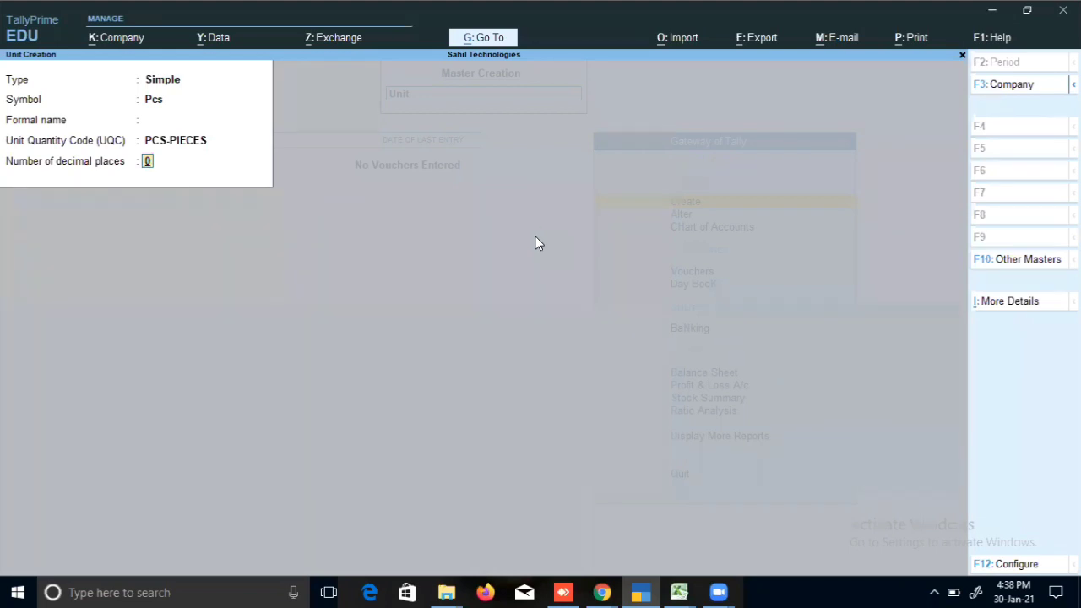
pyautogui.press('Return')
pyautogui.press('Return')
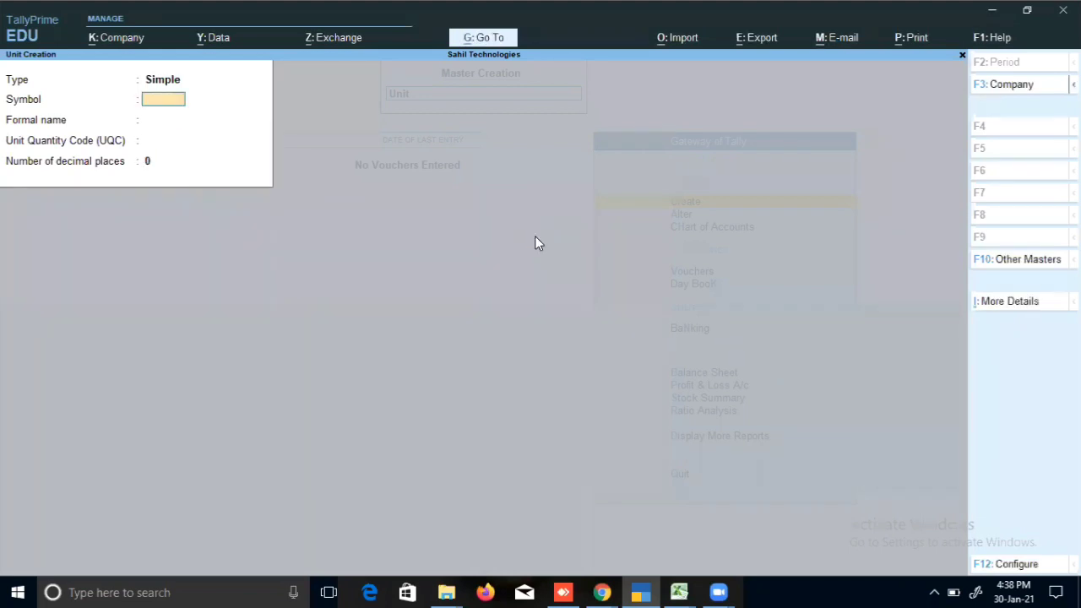
# Leave unit creation and open the form for creating a stock item
pyautogui.press('Escape')
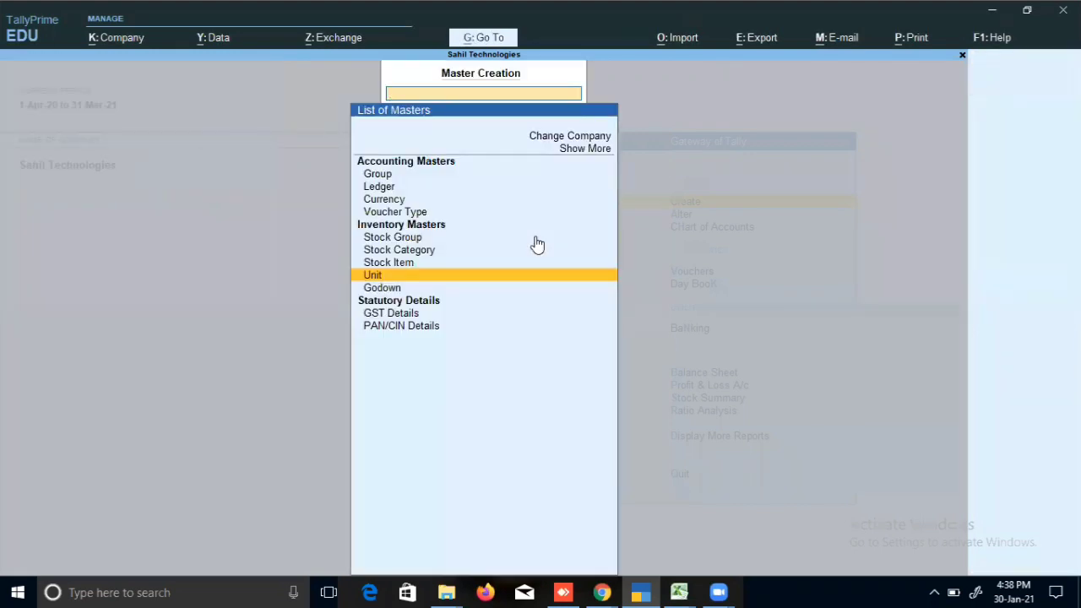
pyautogui.press('Up')
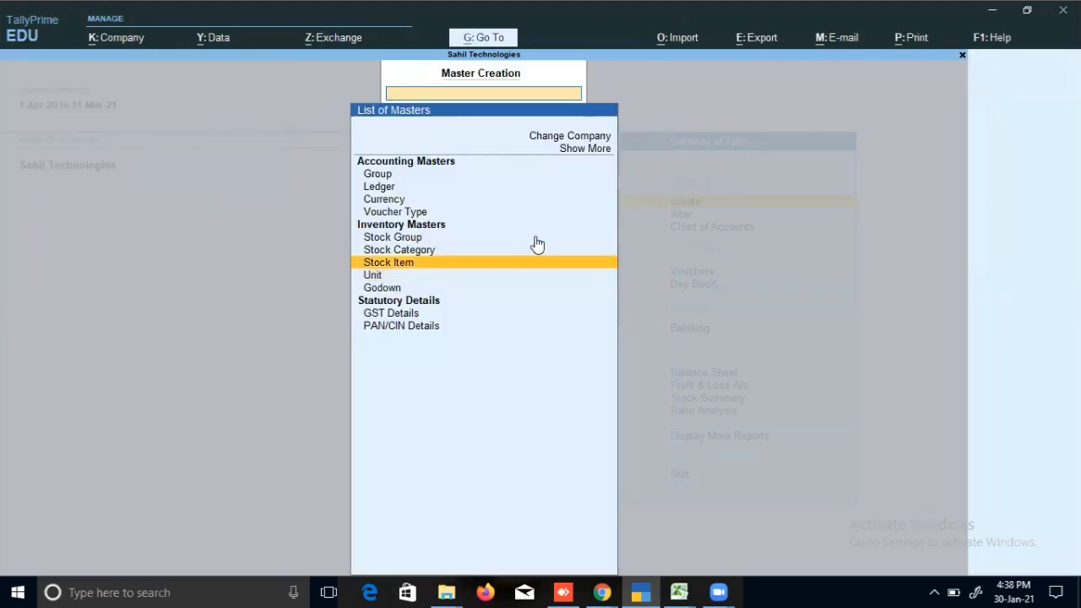
pyautogui.press('Return')
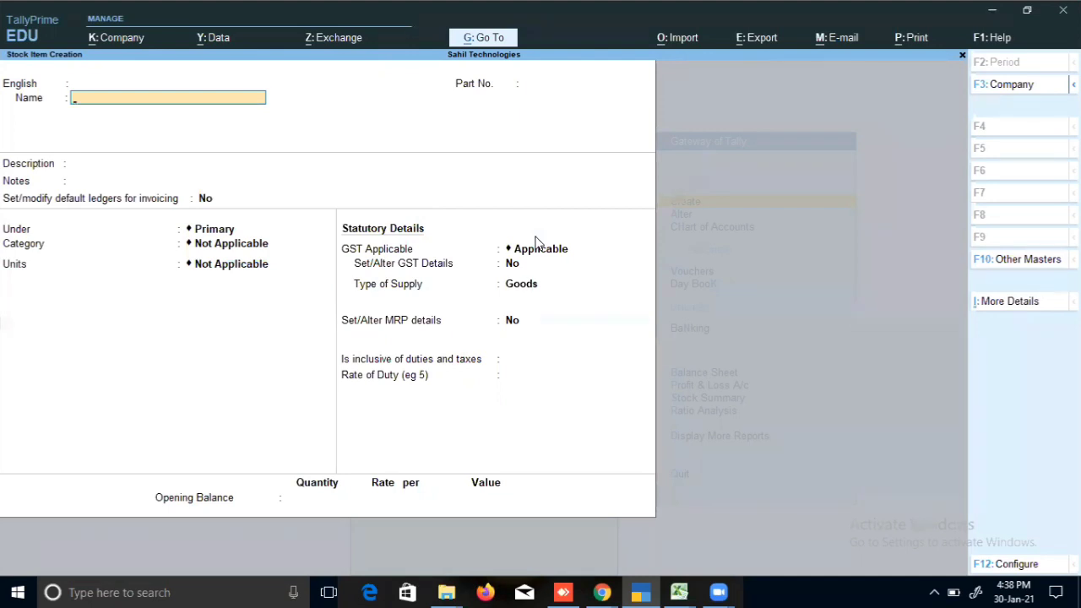
# Name the new stock item CPU, leaving its alias, part number, description and notes empty
pyautogui.write('CPU')
pyautogui.press('Return')
pyautogui.press('Return')
pyautogui.press('Return')
pyautogui.press('Return')
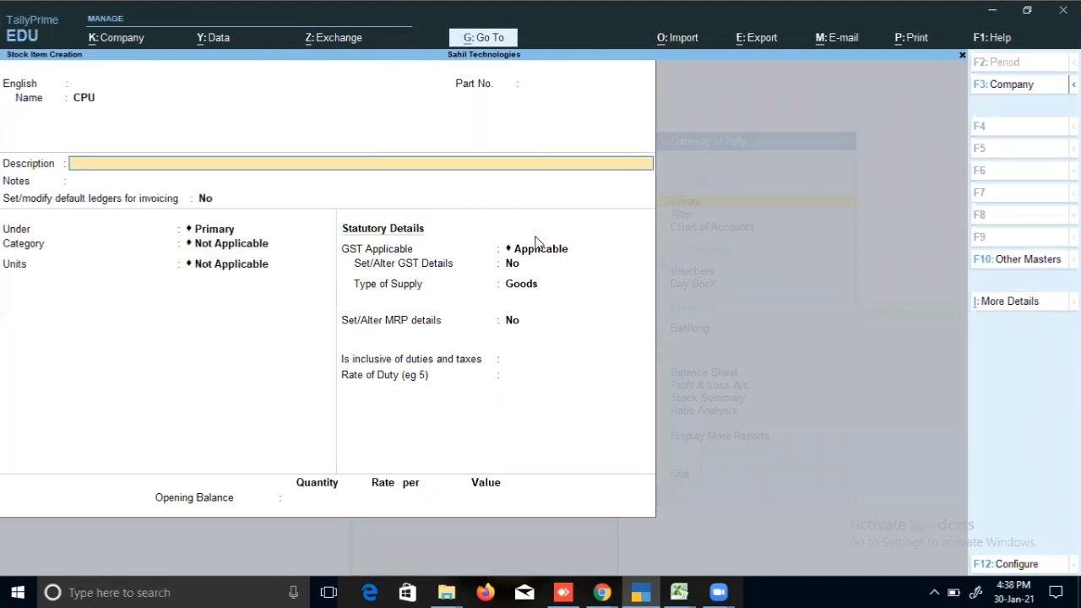
pyautogui.press('Return')
pyautogui.press('Return')
pyautogui.press('Return')
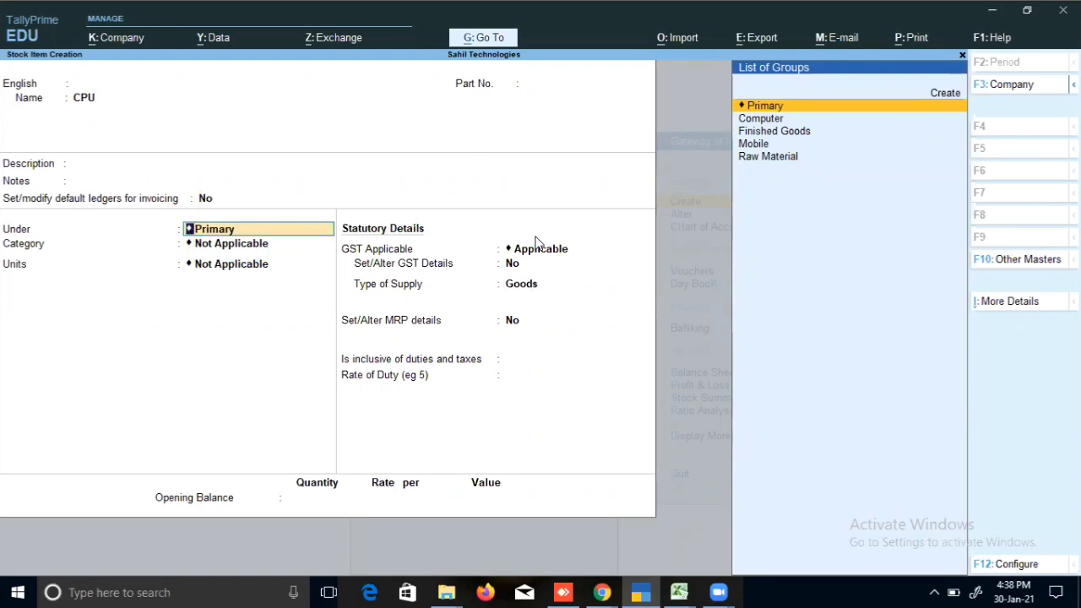
# Place the CPU item under the Raw Material group and assign it to the HP category
pyautogui.press('Down')
pyautogui.press('Down')
pyautogui.press('Down')
pyautogui.press('Down')
pyautogui.press('Return')
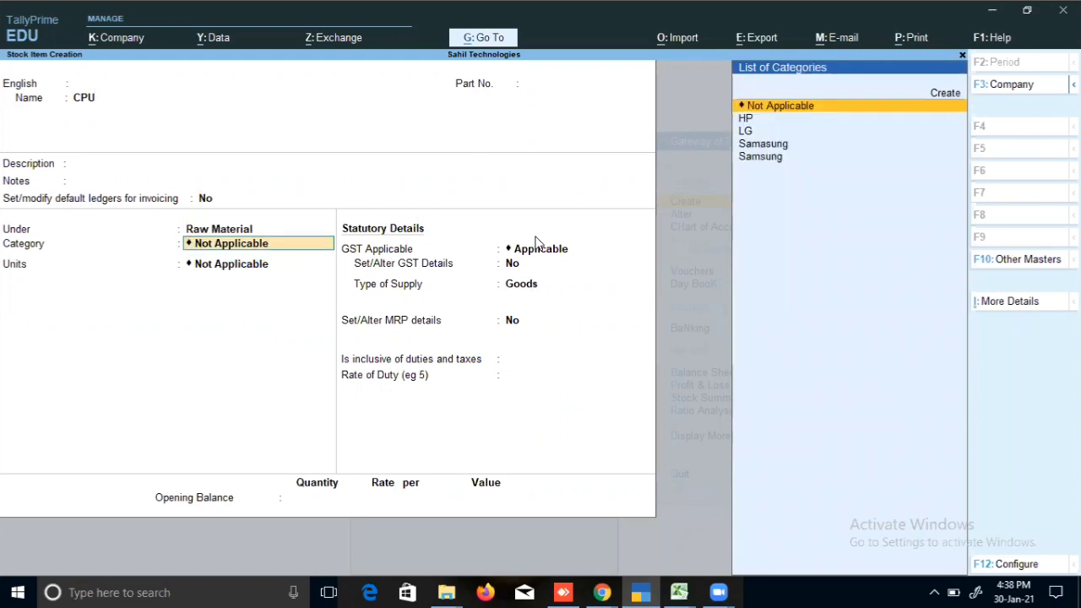
pyautogui.press('Down')
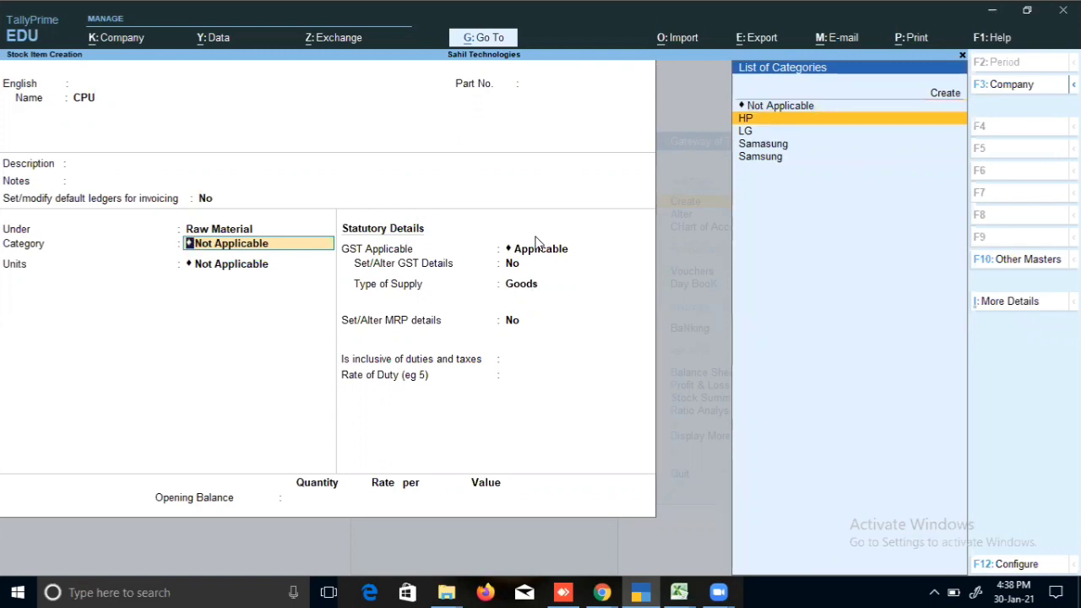
pyautogui.press('Down')
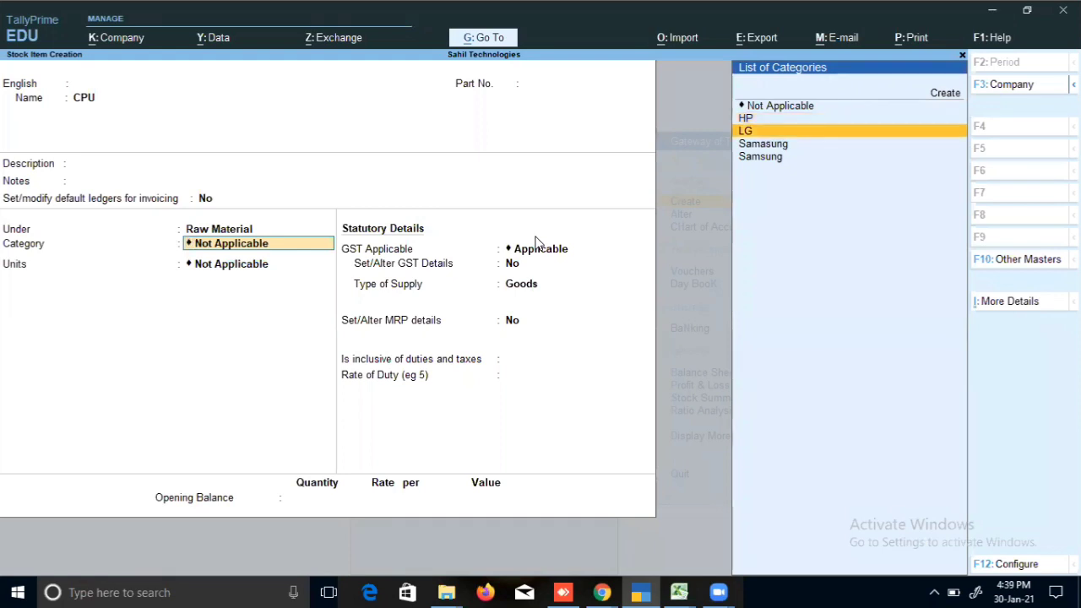
pyautogui.press('Up')
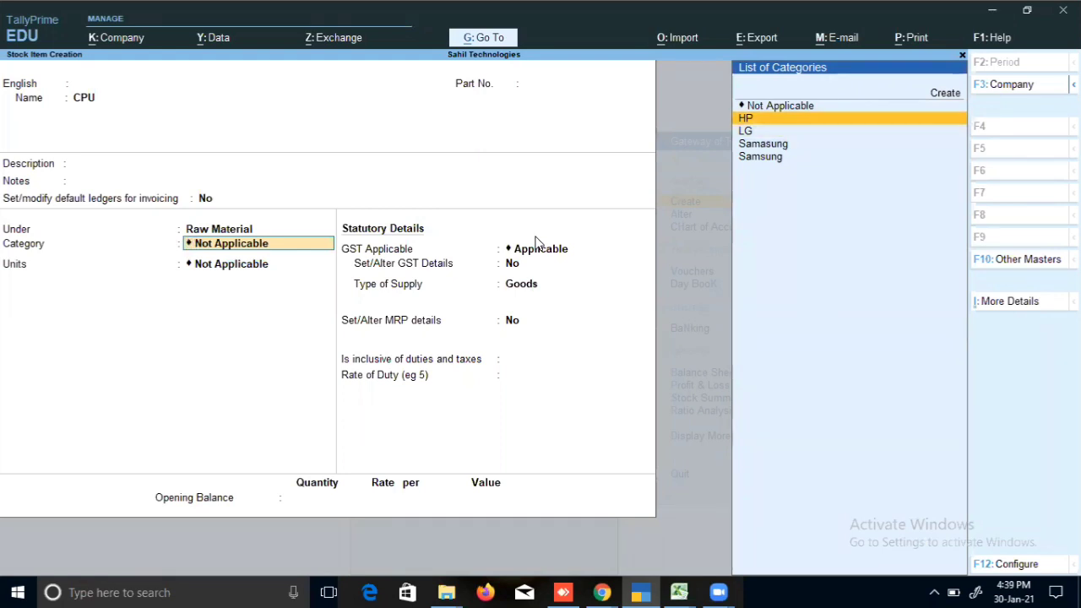
pyautogui.press('Return')
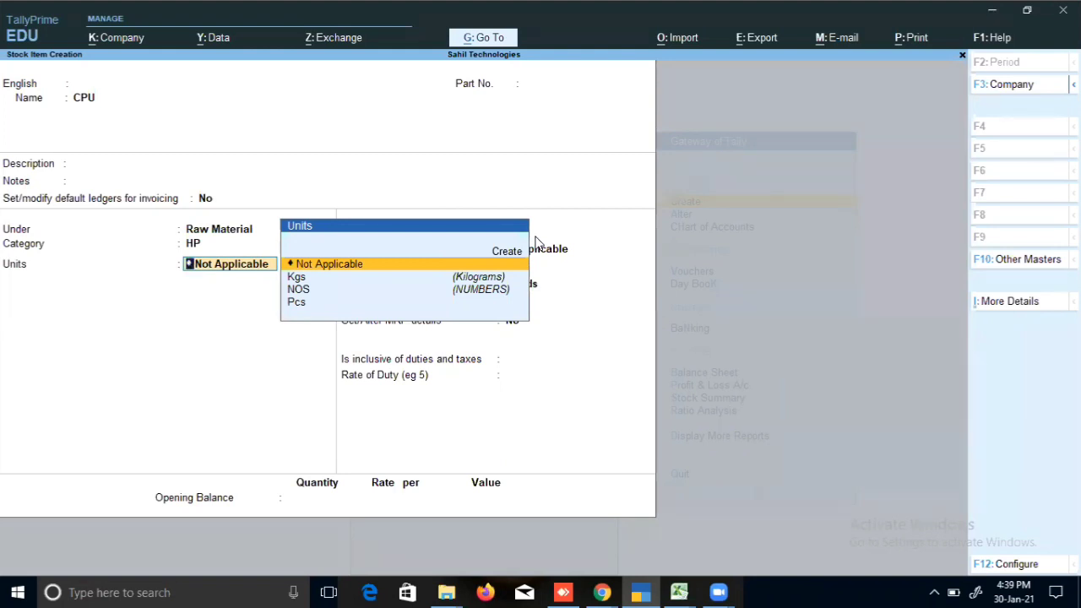
# Set the CPU item's units to NOS and save it with the remaining defaults and no opening balance
pyautogui.press('Down')
pyautogui.press('Down')
pyautogui.press('Return')
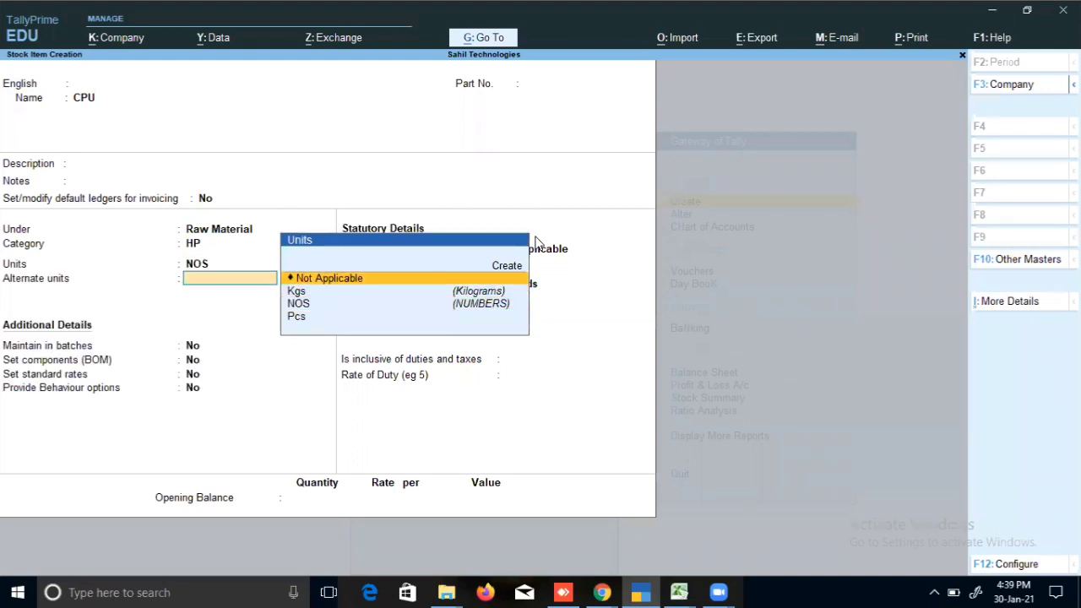
pyautogui.press('Return')
pyautogui.press('Return')
pyautogui.press('Return')
pyautogui.press('Return')
pyautogui.press('Return')
pyautogui.press('Return')
pyautogui.press('Return')
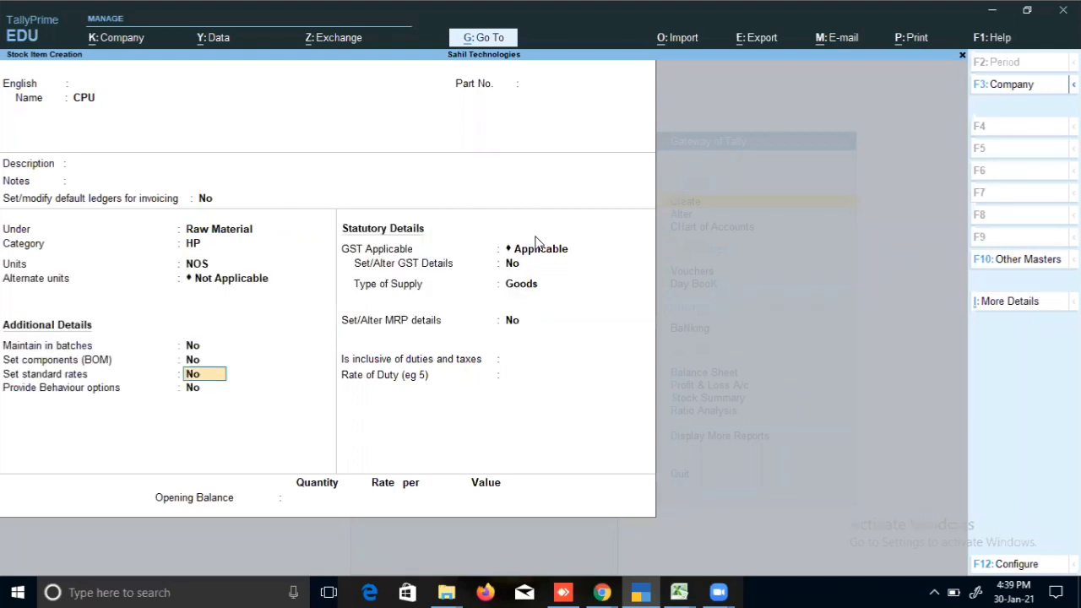
pyautogui.press('Return')
pyautogui.press('Return')
pyautogui.press('Return')
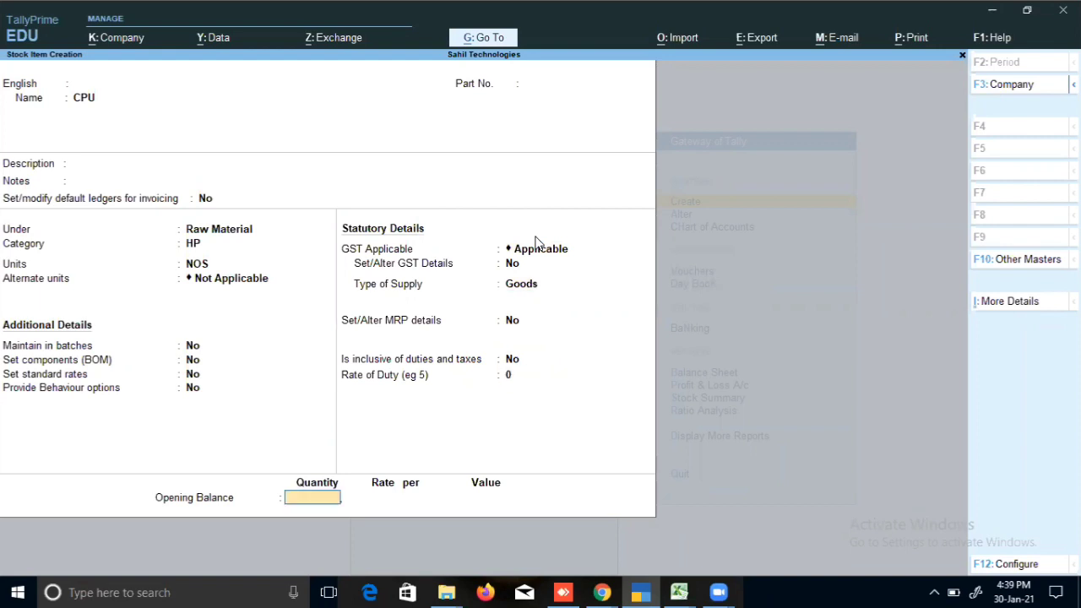
pyautogui.press('Return')
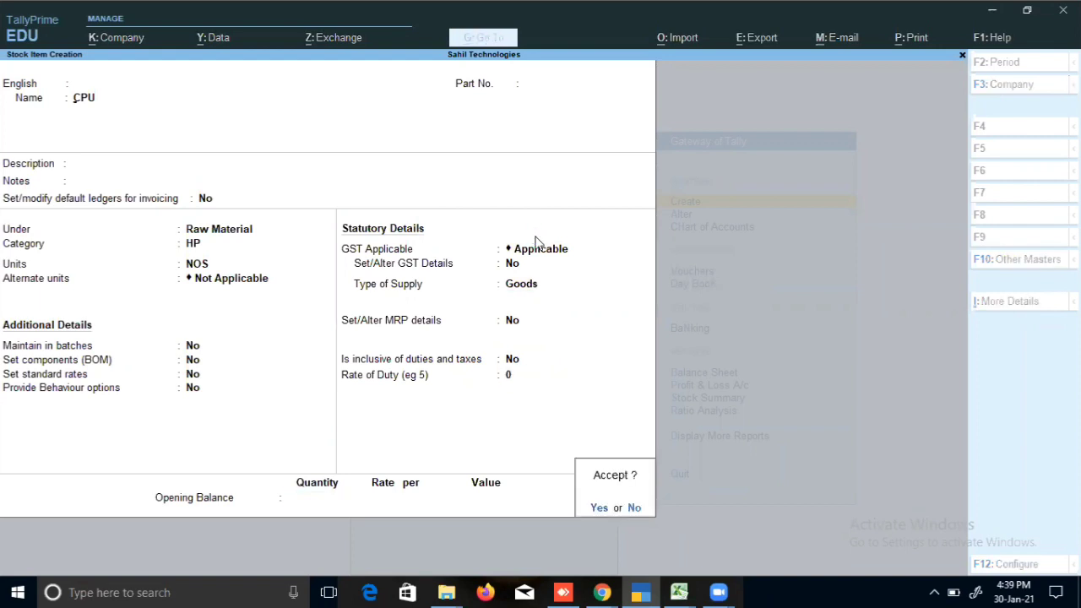
pyautogui.press('Return')
# Name the next stock item Monitor, leaving its alias, part number, description and notes empty
pyautogui.write('Moni')
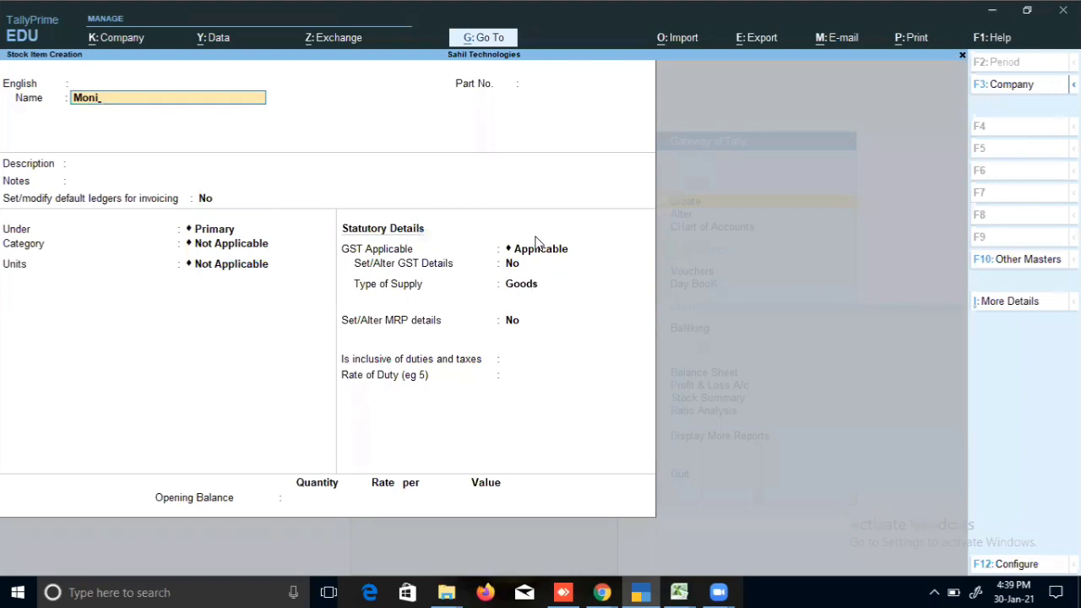
pyautogui.write('tor')
pyautogui.press('Return')
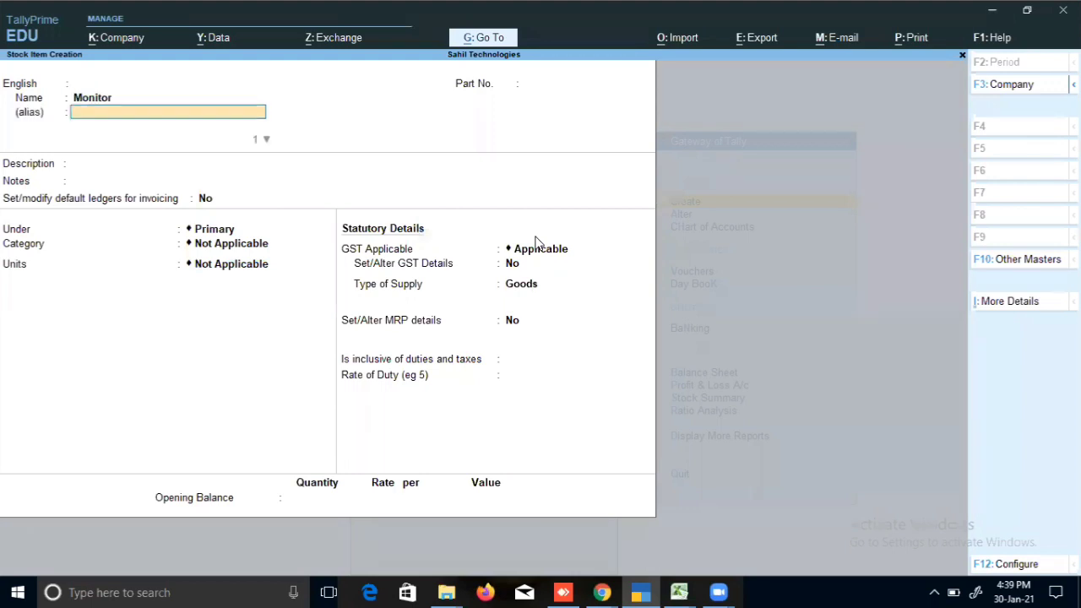
pyautogui.press('Return')
pyautogui.press('Return')
pyautogui.press('Return')
pyautogui.press('Return')
pyautogui.press('Return')
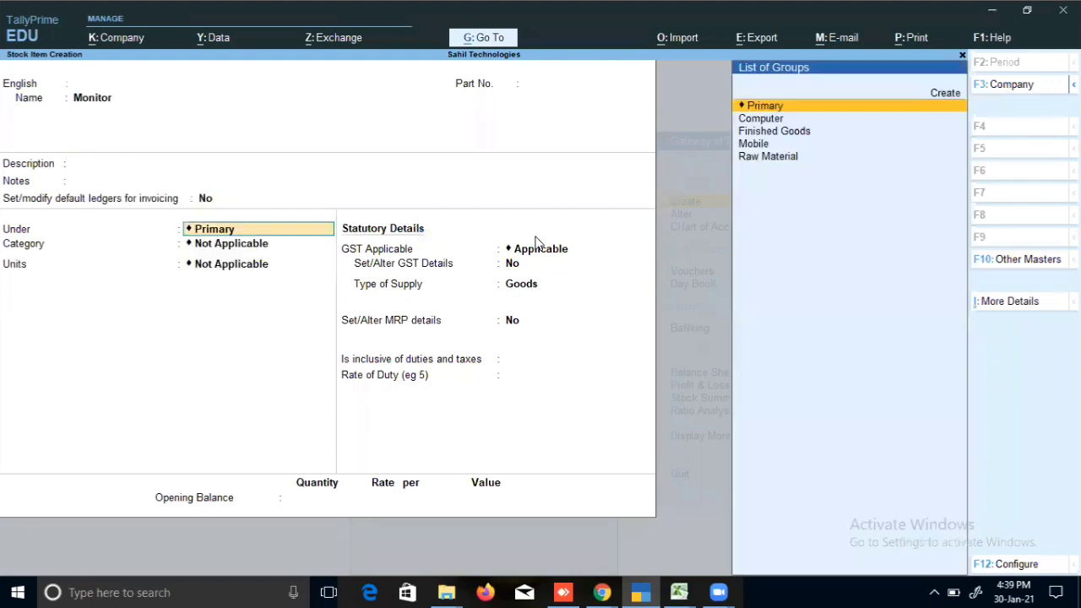
# Place the Monitor item under the Raw Material group and assign it to the HP category
pyautogui.press('Down')
pyautogui.press('Down')
pyautogui.press('Down')
pyautogui.press('Down')
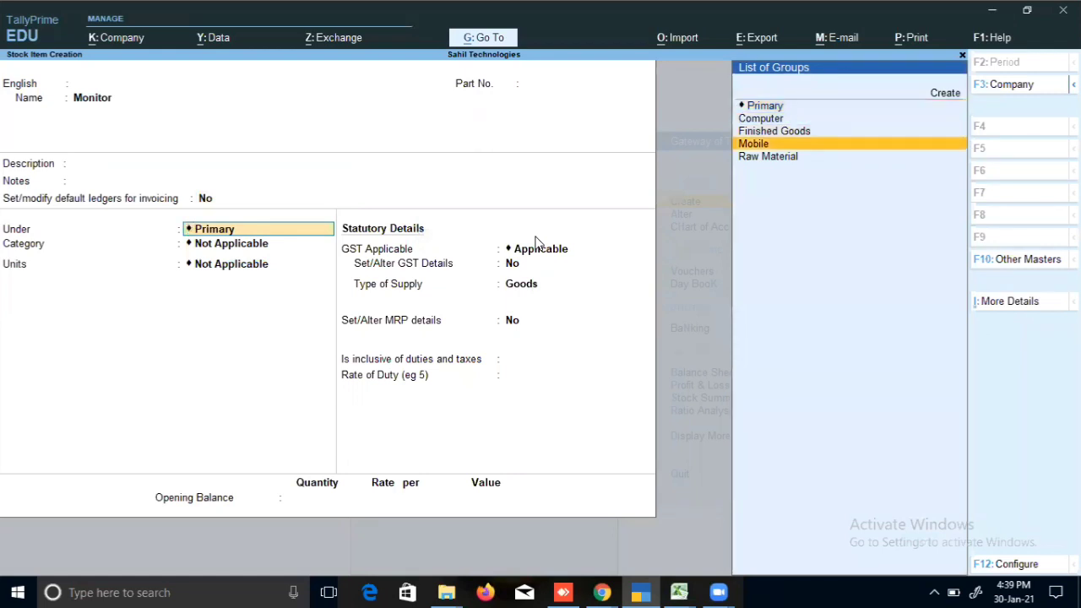
pyautogui.press('Return')
pyautogui.press('Down')
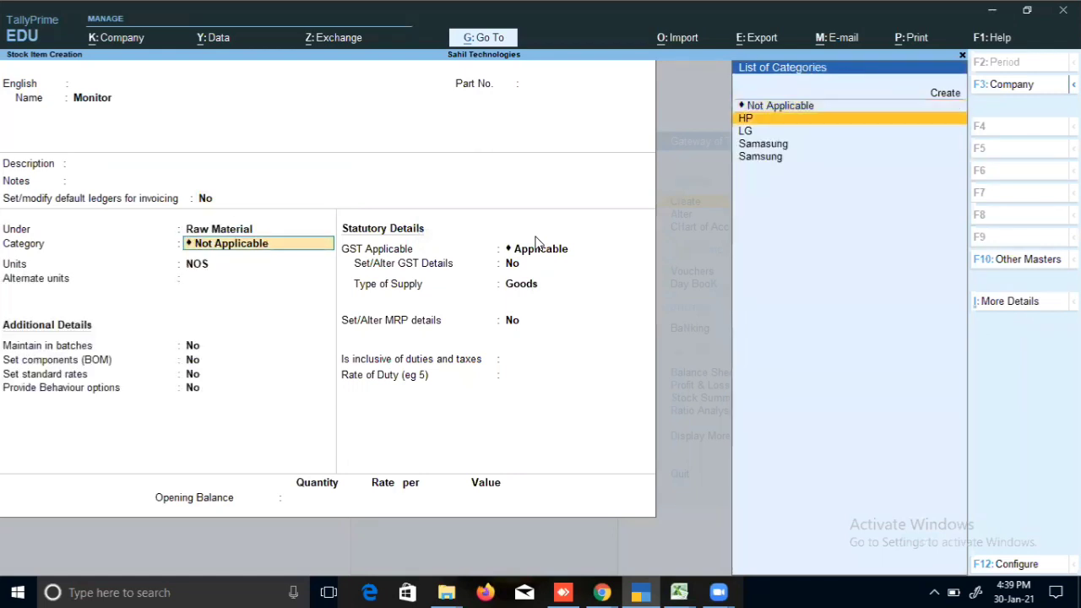
pyautogui.press('Return')
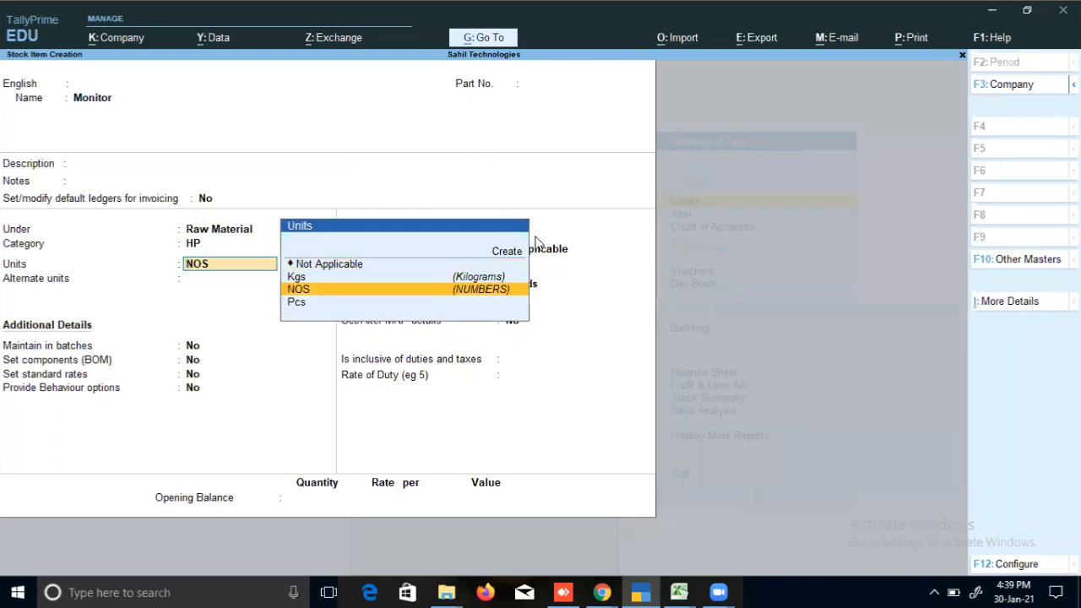
# Accept NOS as the Monitor item's units and save it with the remaining defaults and no opening balance
pyautogui.press('Return')
pyautogui.press('Return')
pyautogui.press('Return')
pyautogui.press('Return')
pyautogui.press('Return')
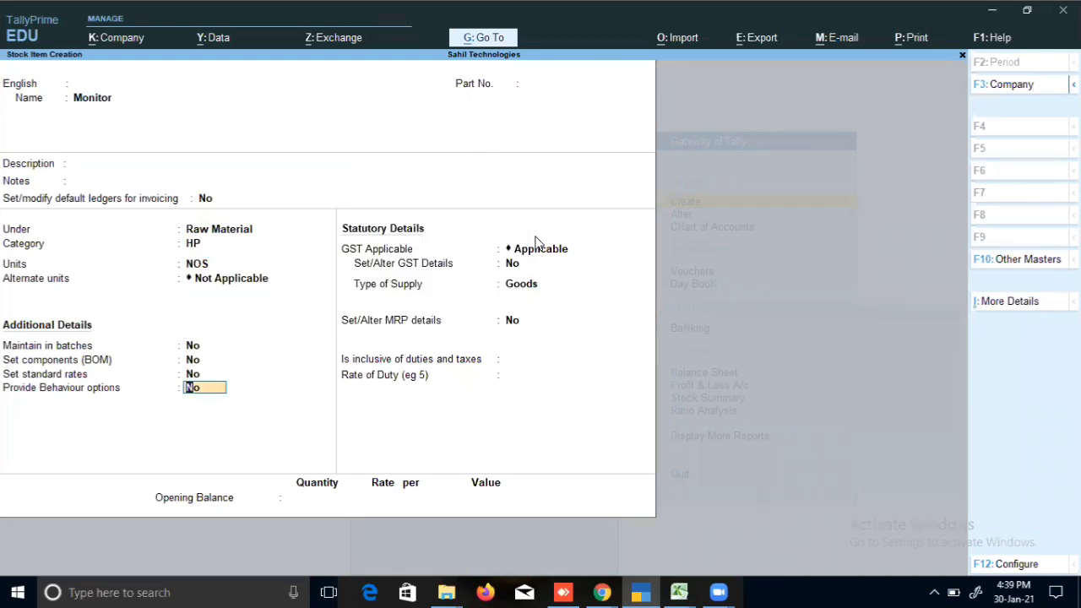
pyautogui.press('Return')
pyautogui.press('Return')
pyautogui.press('Return')
pyautogui.press('Return')
pyautogui.press('Return')
pyautogui.press('Return')
pyautogui.press('Return')
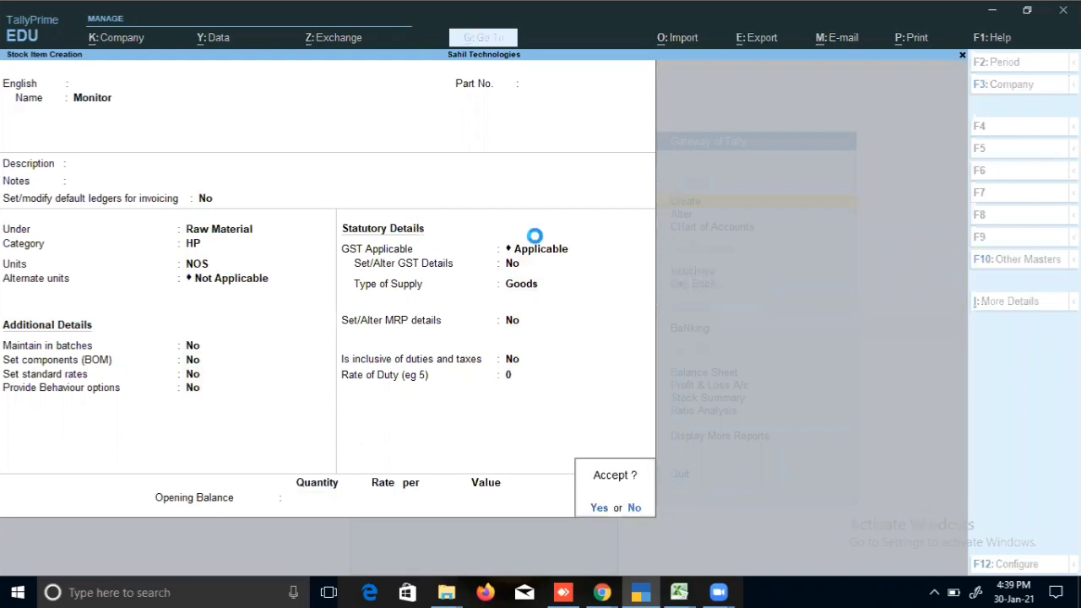
pyautogui.press('Return')
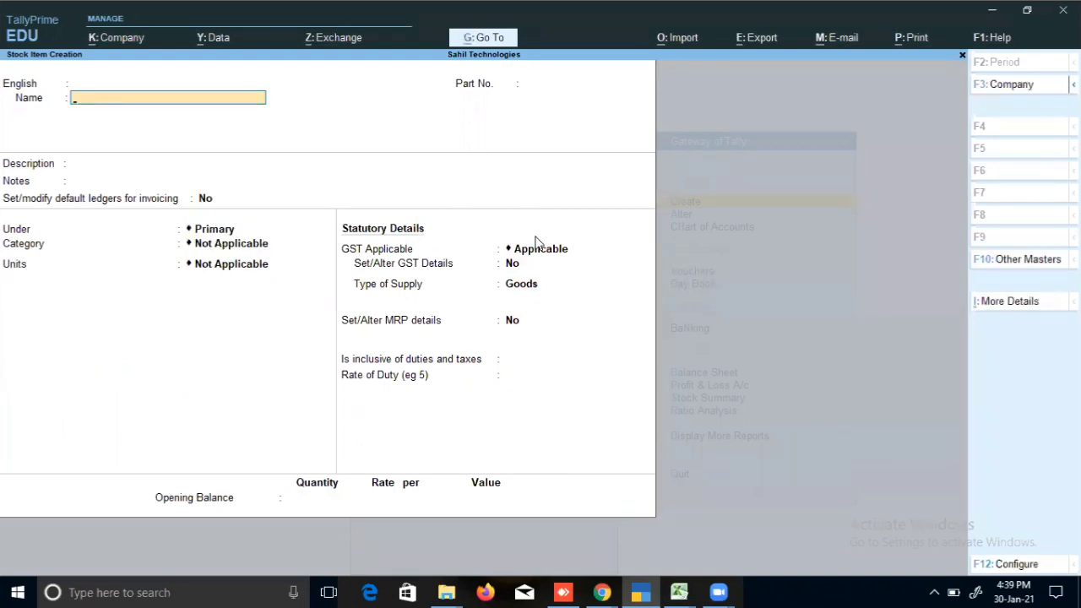
# Name the next stock item Keyboard, leaving its alias, part number, description and notes empty
pyautogui.write('Keyboard')
pyautogui.press('Return')
pyautogui.press('Return')
pyautogui.press('Return')
pyautogui.press('Return')
pyautogui.press('Return')
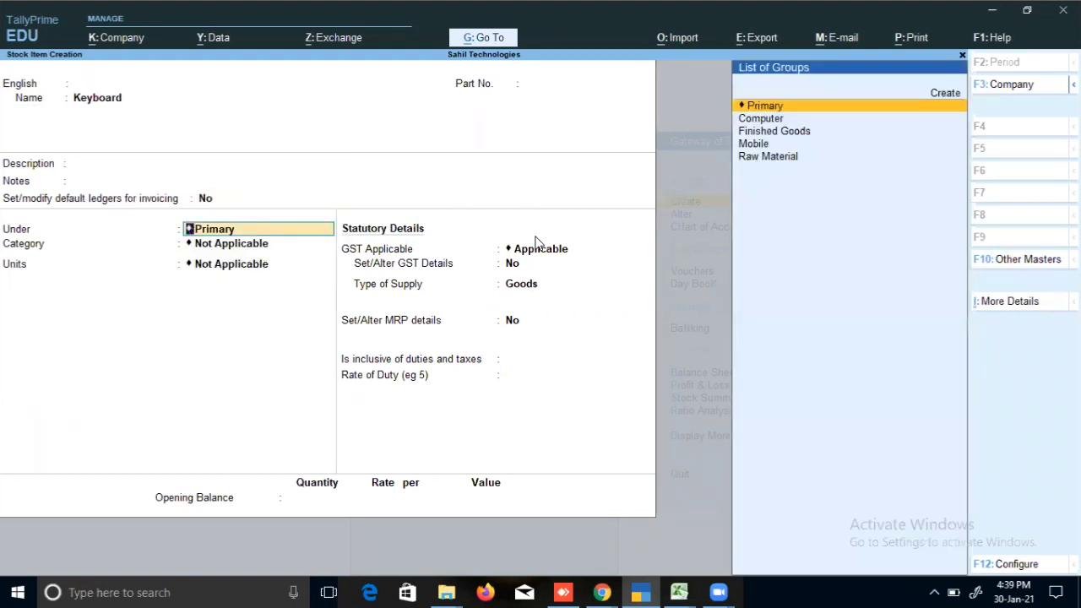
# Place the Keyboard item under the Raw Material group and assign it to the HP category
pyautogui.press('Down')
pyautogui.press('Down')
pyautogui.press('Down')
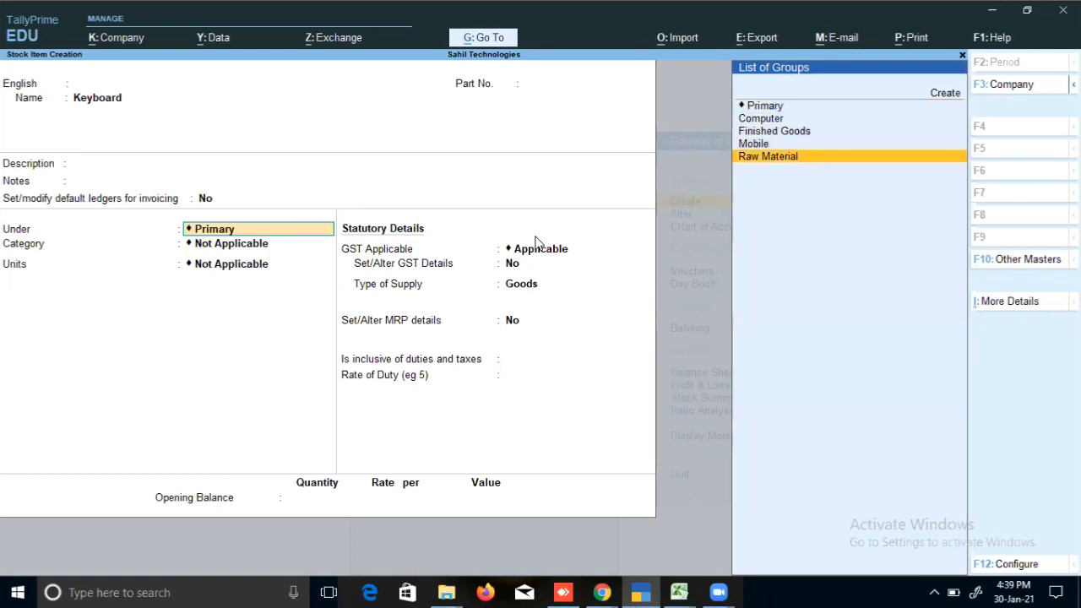
pyautogui.press('Return')
pyautogui.press('Down')
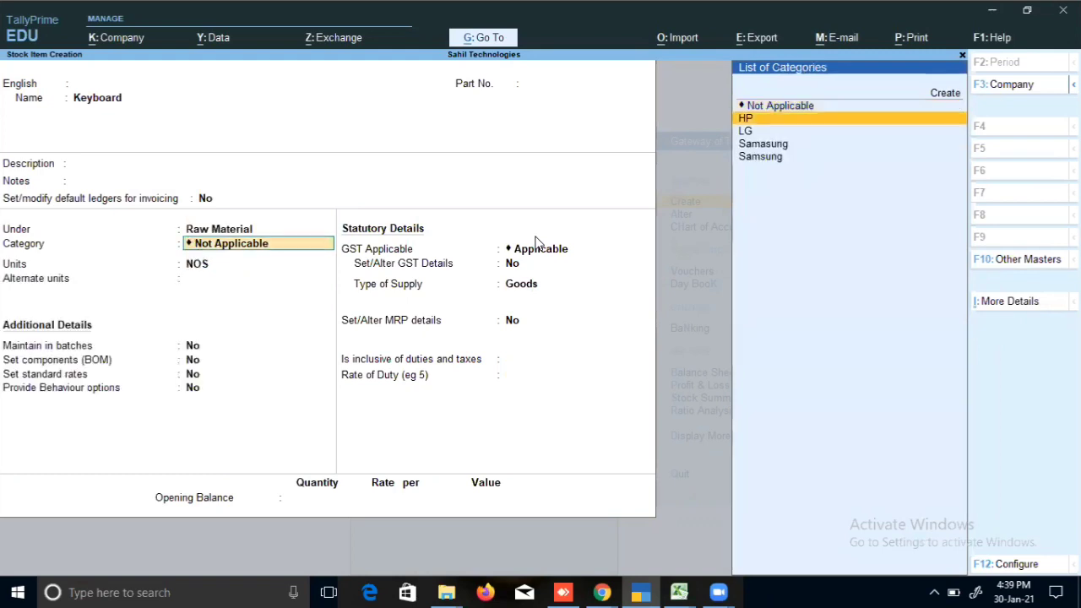
pyautogui.press('Return')
# Accept NOS as the Keyboard item's units and save it with the remaining defaults and no opening balance
pyautogui.press('Return')
pyautogui.press('Return')
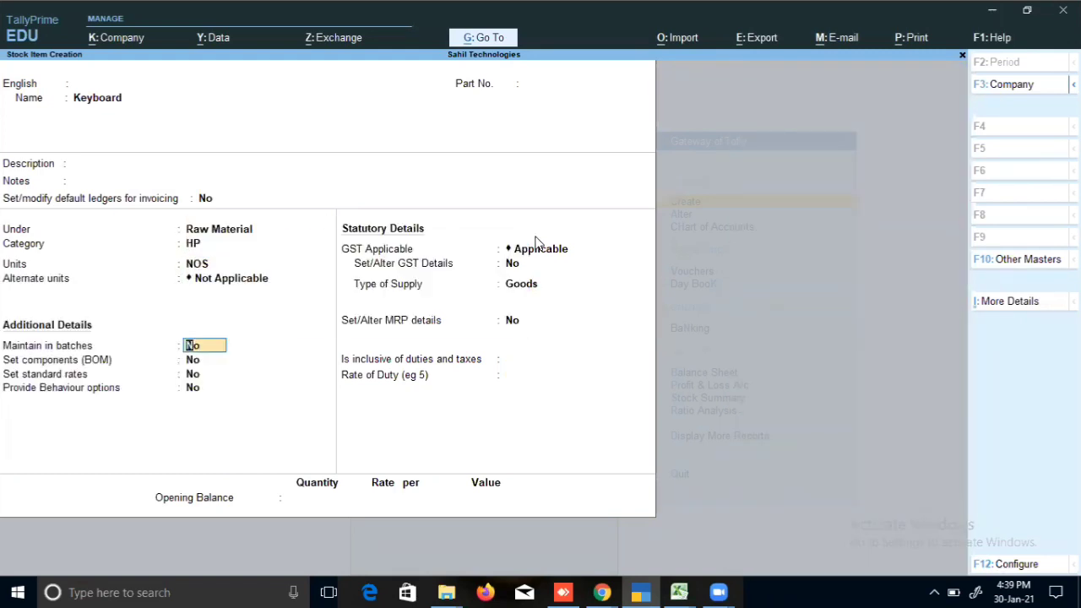
pyautogui.press('Return')
pyautogui.press('Return')
pyautogui.press('Return')
pyautogui.press('Return')
pyautogui.press('Return')
pyautogui.press('Return')
pyautogui.press('Return')
pyautogui.press('Return')
pyautogui.press('Return')
pyautogui.press('Return')
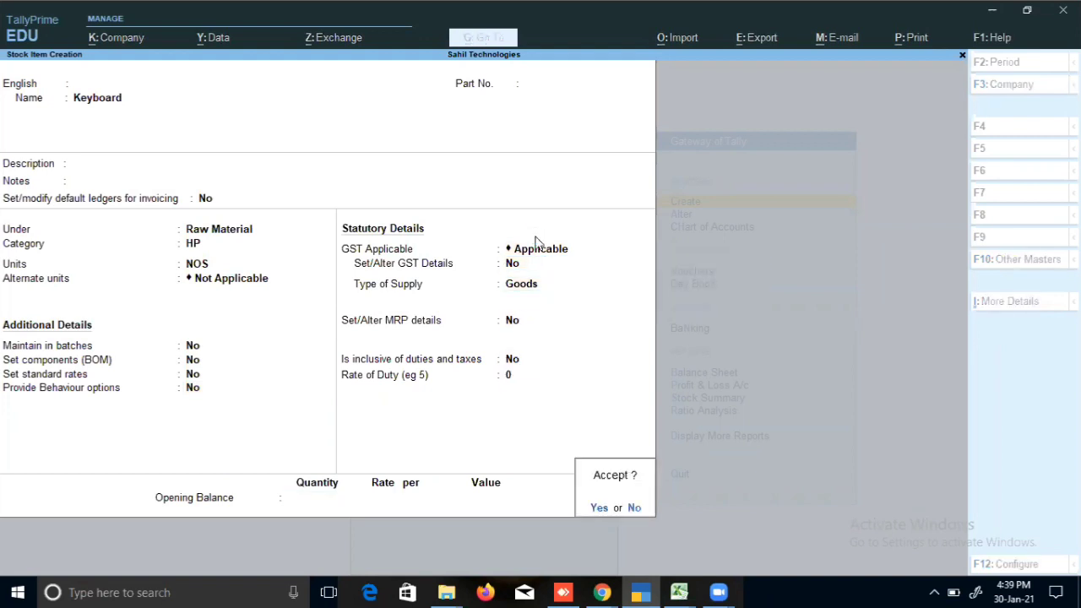
pyautogui.press('Return')
# Name the next stock item Mouse, leaving its alias, part number, description and notes empty
pyautogui.write('Mouse')
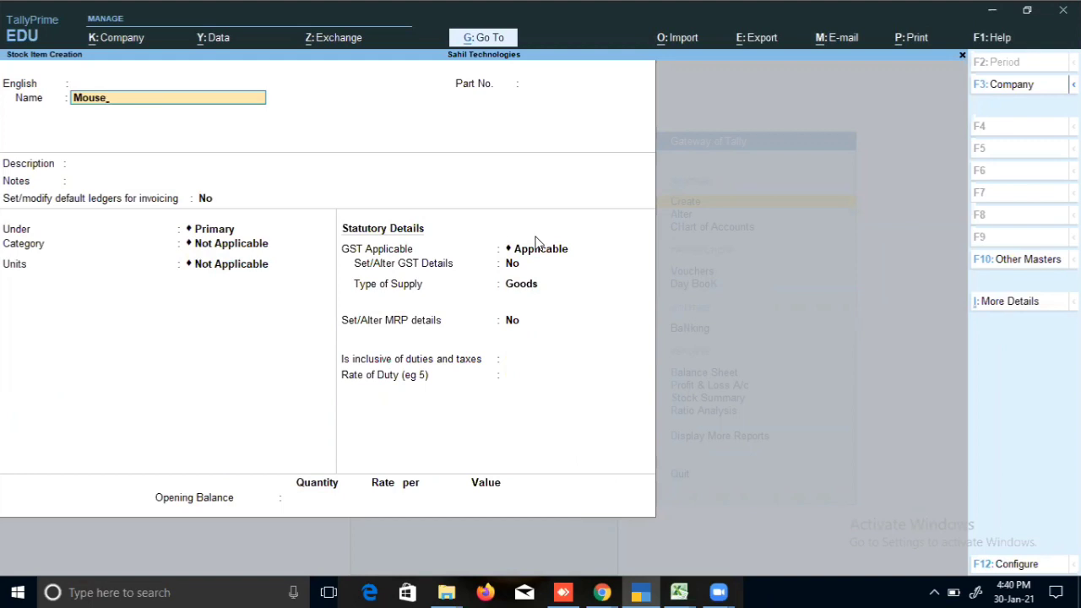
pyautogui.press('Return')
pyautogui.press('Return')
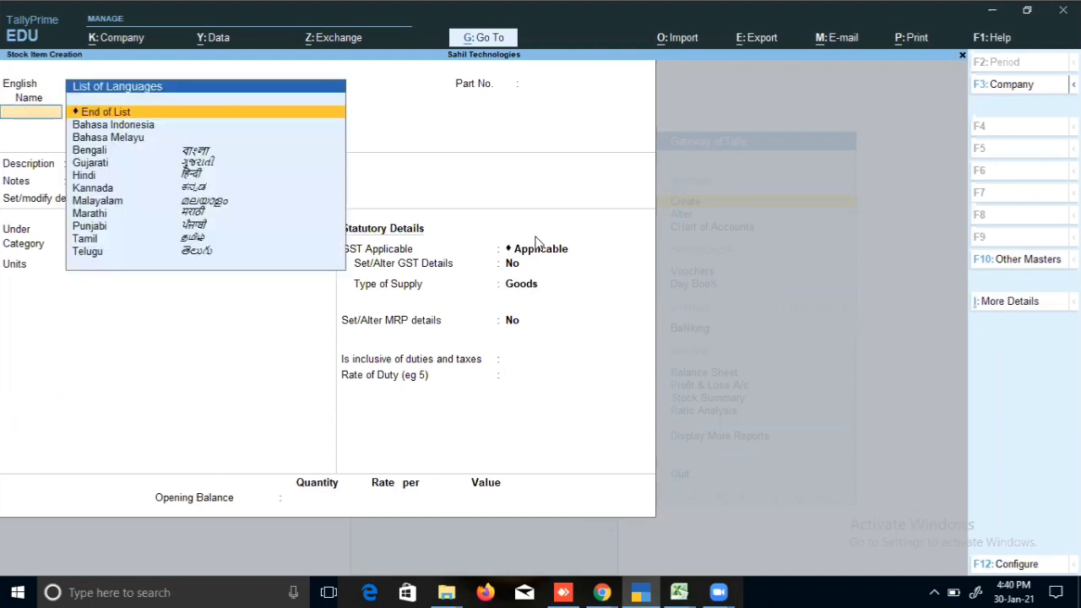
pyautogui.press('Return')
pyautogui.press('Return')
pyautogui.press('Return')
pyautogui.press('Return')
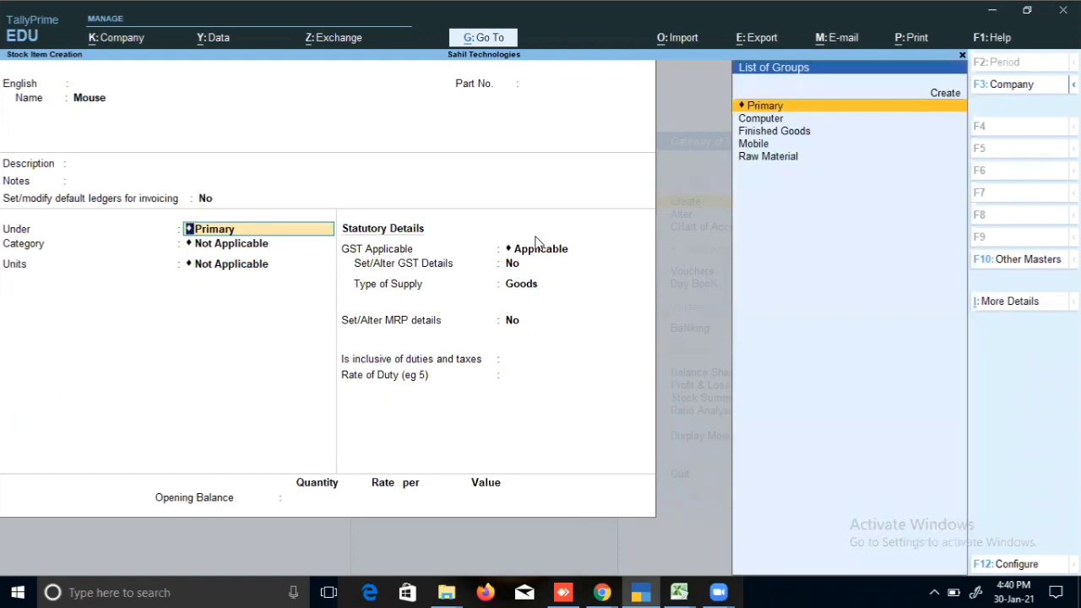
# Place the Mouse item under the Raw Material group and assign it to the HP category
pyautogui.press('Down')
pyautogui.press('Down')
pyautogui.press('Down')
pyautogui.press('Down')
pyautogui.press('Return')
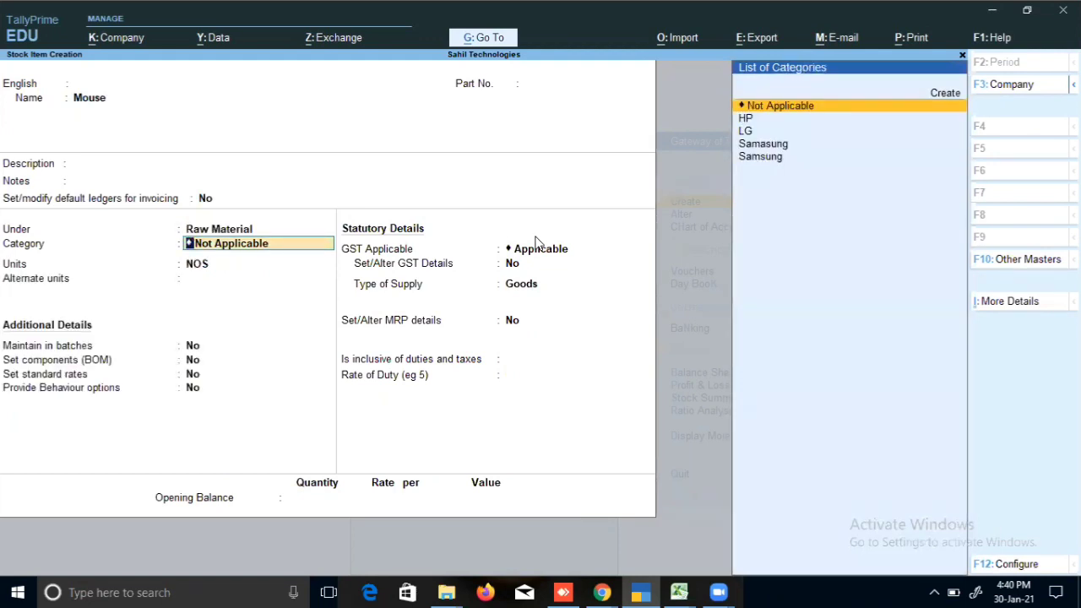
pyautogui.press('Down')
pyautogui.press('Return')
# Accept NOS as the Mouse item's units and save it with the remaining defaults and no opening balance
pyautogui.press('Return')
pyautogui.press('Return')
pyautogui.press('Return')
pyautogui.press('Return')
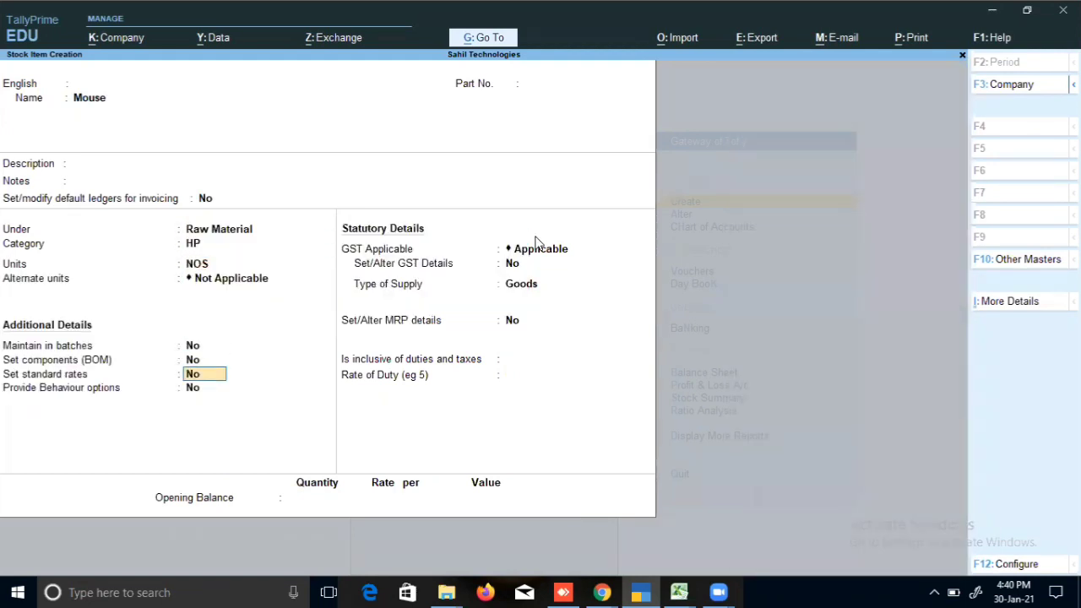
pyautogui.press('Return')
pyautogui.press('Return')
pyautogui.press('Return')
pyautogui.press('Return')
pyautogui.press('Return')
pyautogui.press('Return')
pyautogui.press('Return')
pyautogui.press('Return')
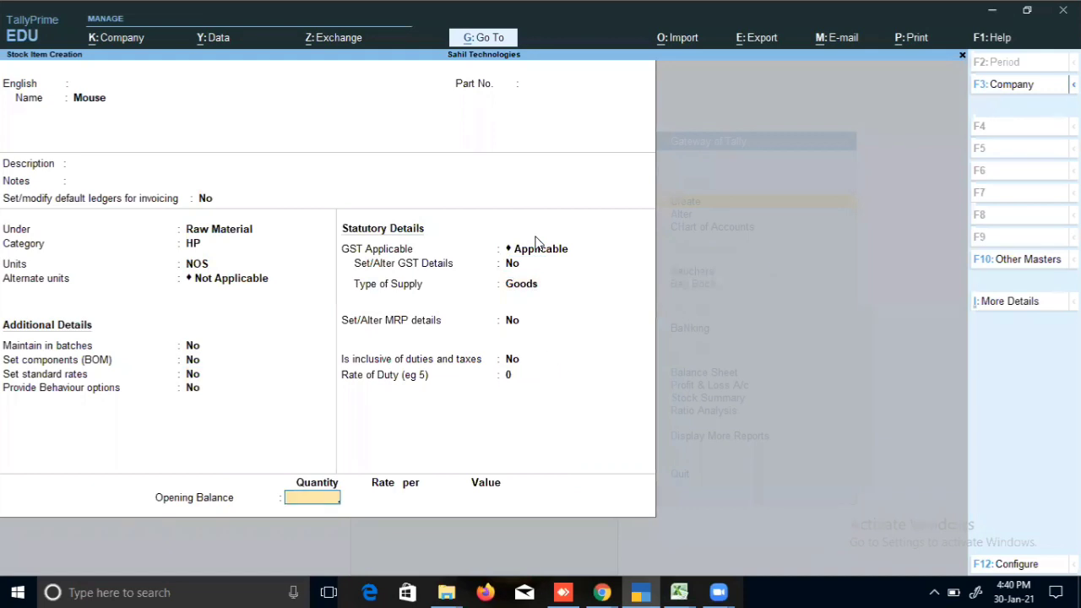
pyautogui.press('Return')
pyautogui.press('Return')
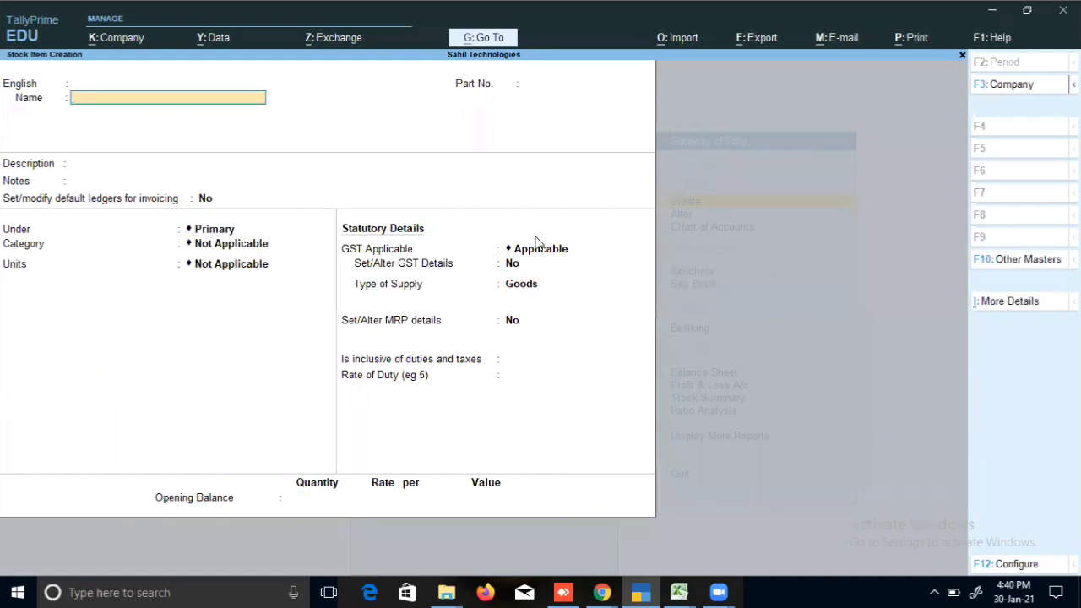
# Name the next stock item Desktop 64 Bit Hp, leaving its alias, part number, description and notes empty
pyautogui.write('Desktop')
pyautogui.write('64 Bit Hp')
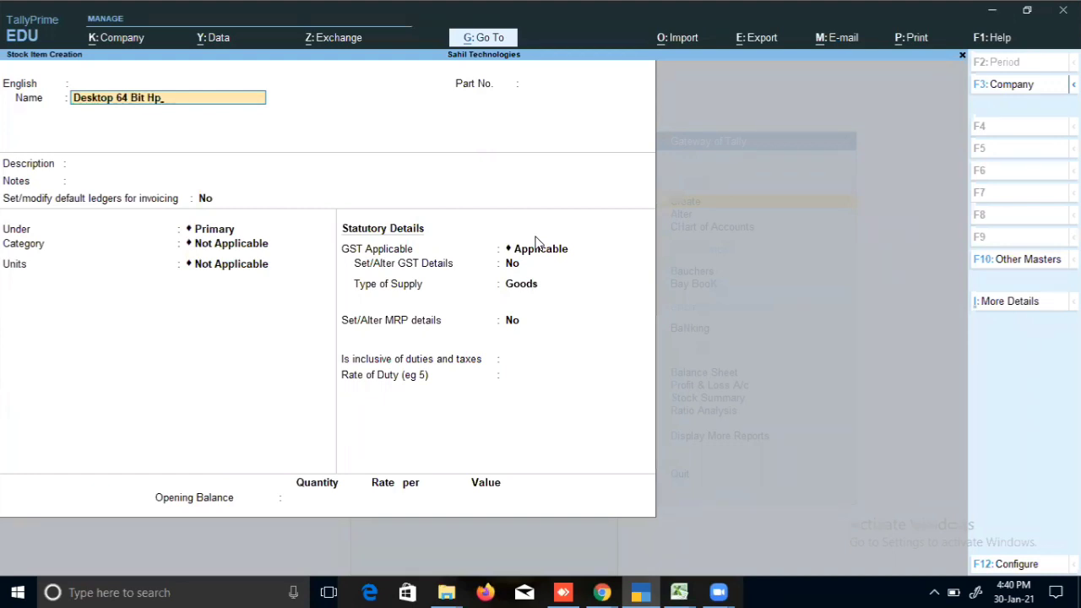
pyautogui.press('Return')
pyautogui.press('Return')
pyautogui.press('Return')
pyautogui.press('Return')
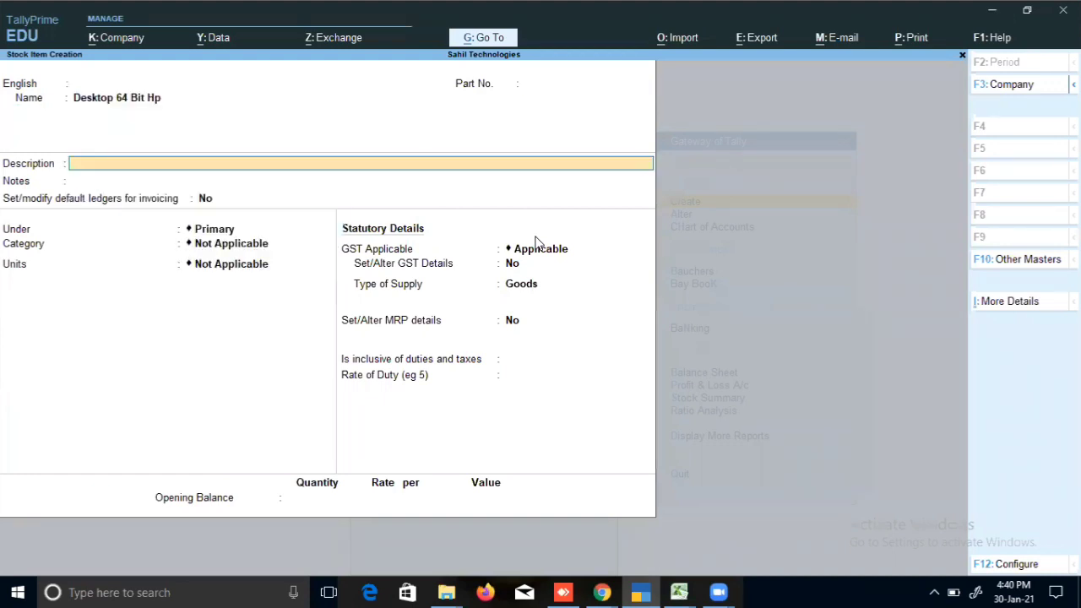
pyautogui.press('Return')
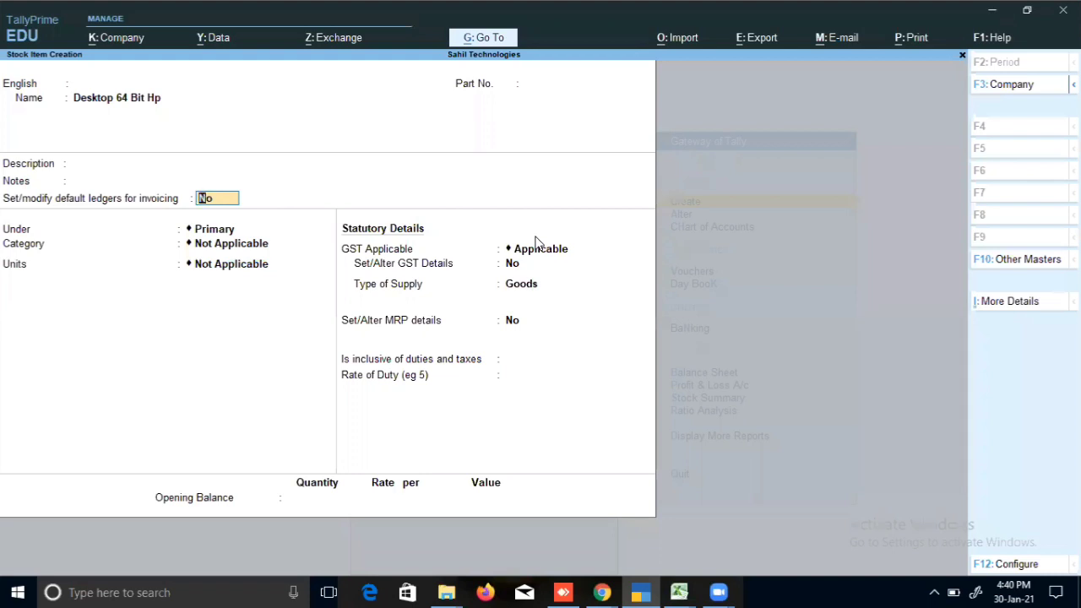
pyautogui.press('Return')
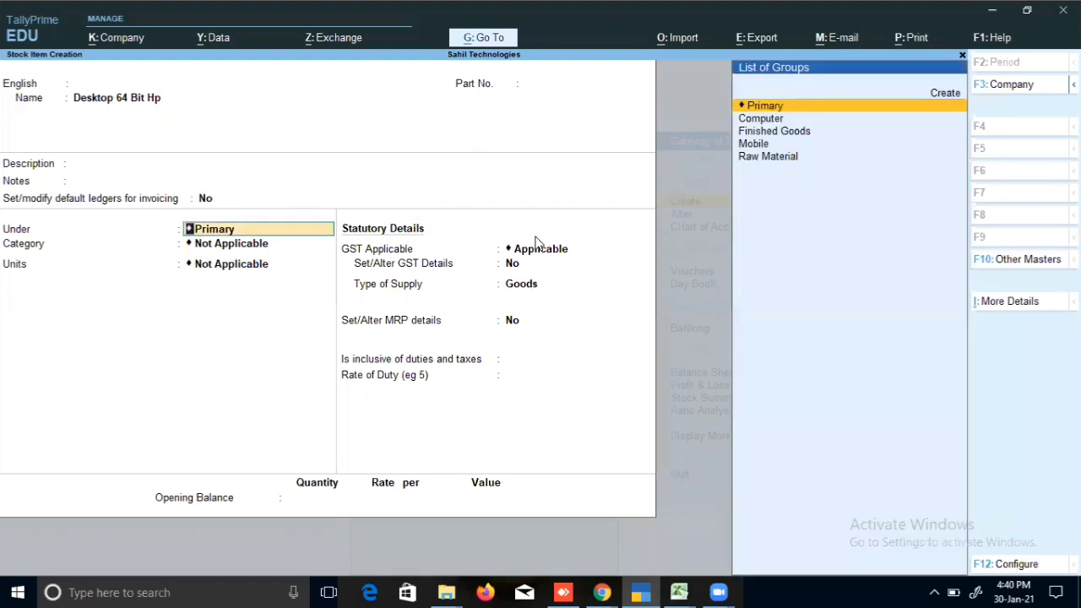
# Place the Desktop 64 Bit Hp item under the Finished Goods group and assign it to the HP category
pyautogui.press('Down')
pyautogui.press('Down')
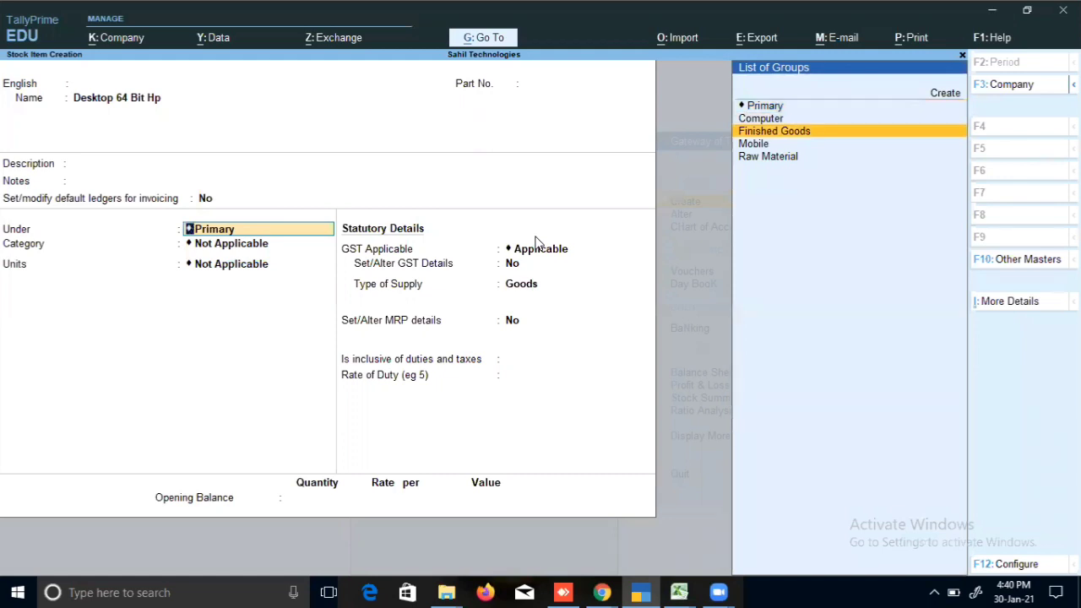
pyautogui.press('Return')
pyautogui.press('Down')
pyautogui.press('Return')
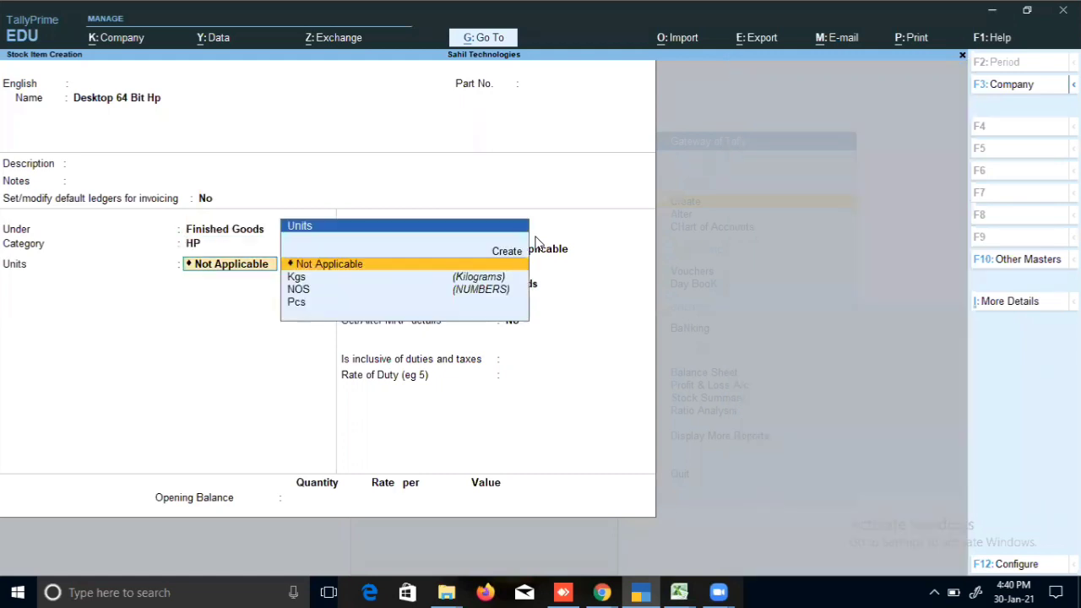
# Set the desktop item's units to NOS, with no alternate units and no batch maintenance
pyautogui.press('Down')
pyautogui.press('Down')
pyautogui.press('Return')
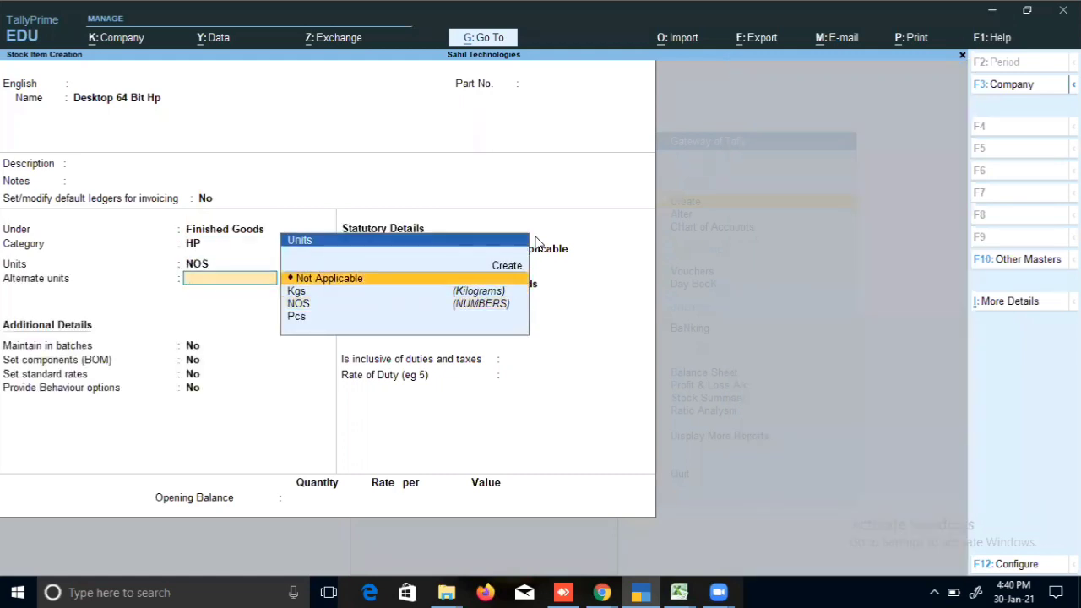
pyautogui.press('Return')
pyautogui.press('Return')
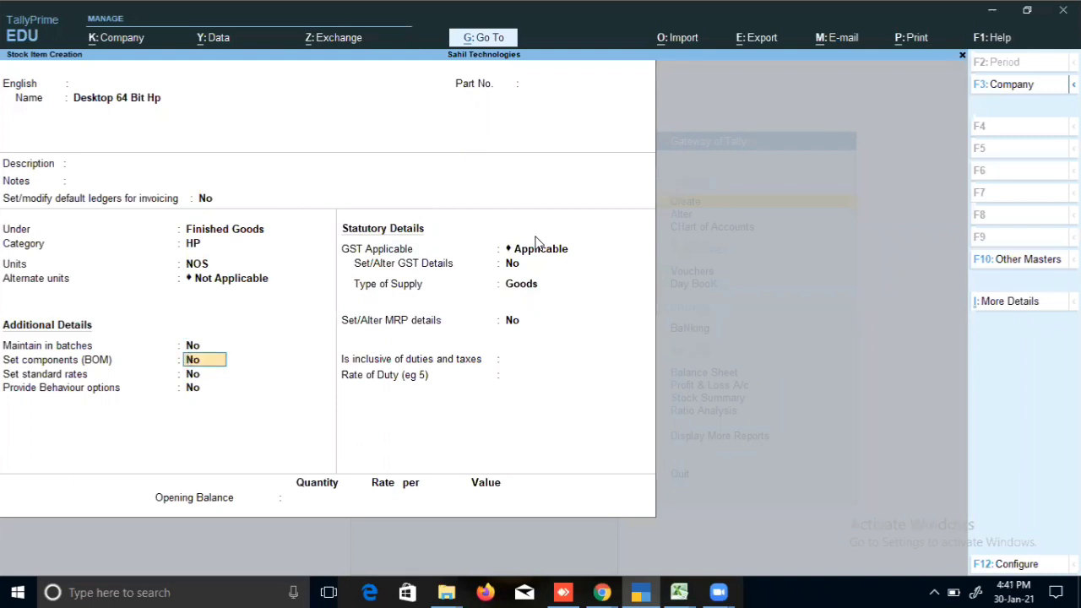
# Enable components for the desktop item and start a bill of materials named Bom with a unit of manufacture of 1 NOS
pyautogui.write('y')
pyautogui.press('Return')
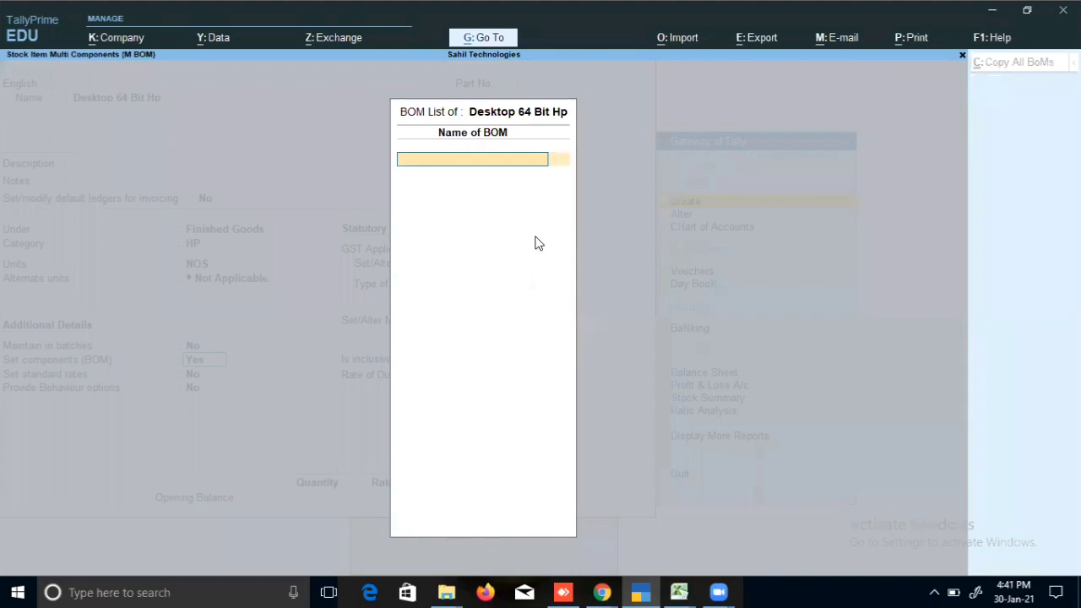
pyautogui.write('Bom')
pyautogui.press('Return')
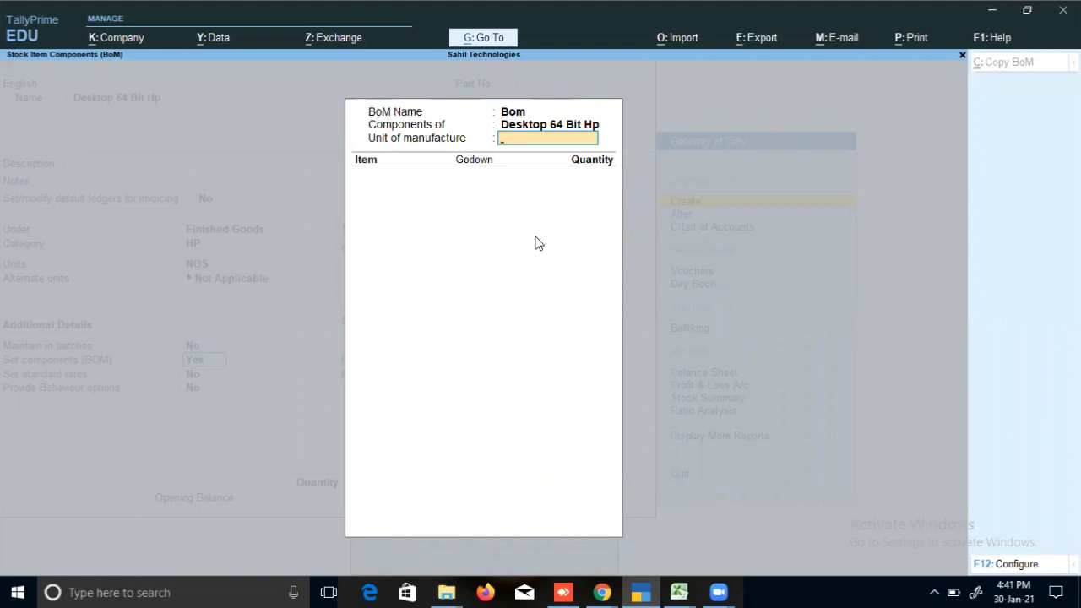
pyautogui.write('1')
pyautogui.press('Return')
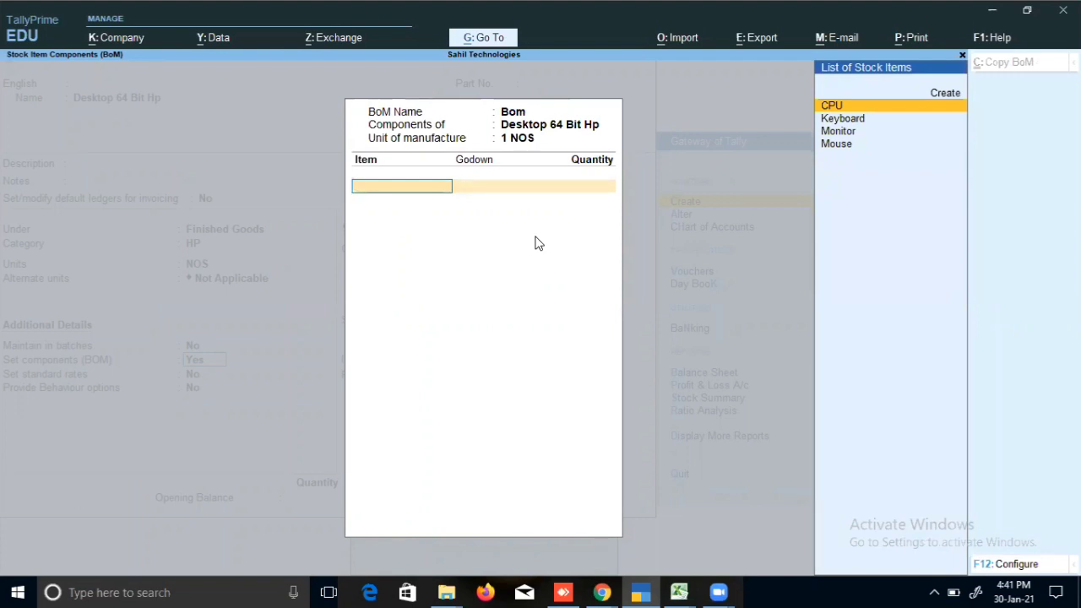
# Add CPU to the bill of materials from the Main Location godown with a quantity of 1 NOS
pyautogui.press('Return')
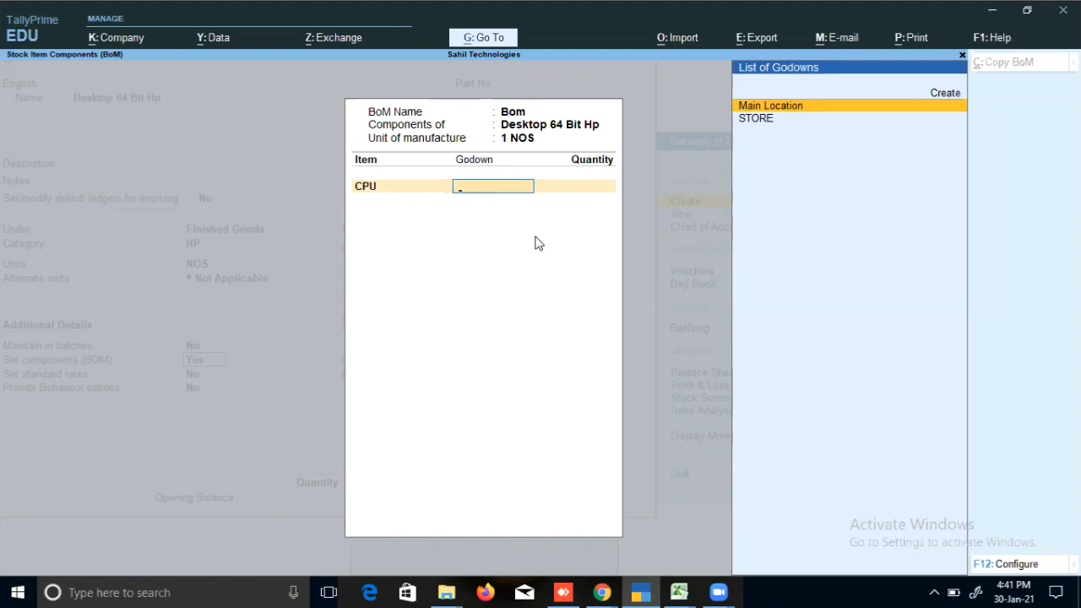
pyautogui.press('Return')
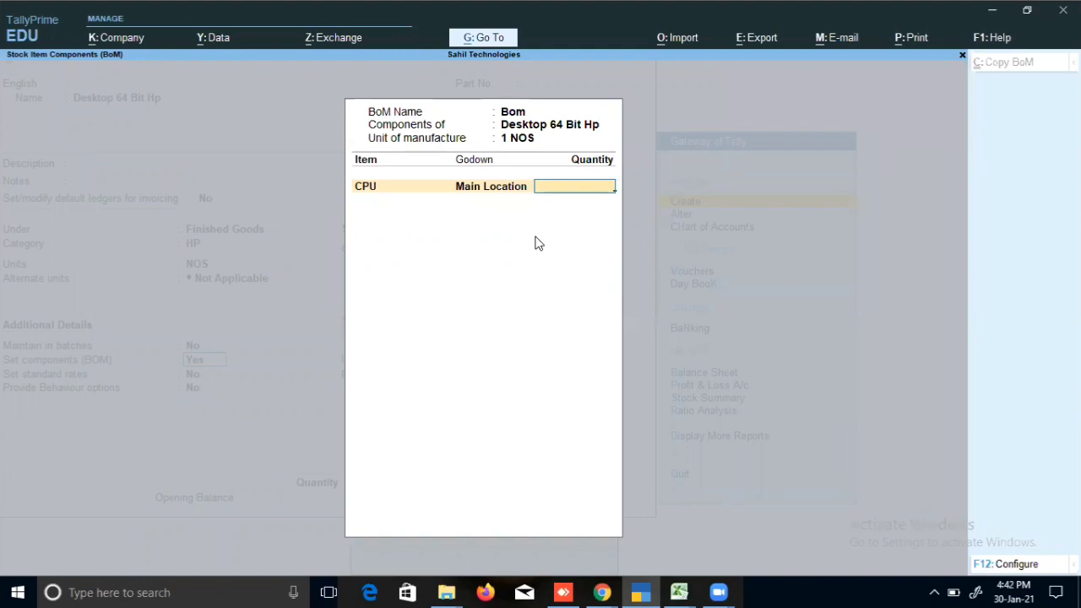
pyautogui.write('1')
pyautogui.press('Return')
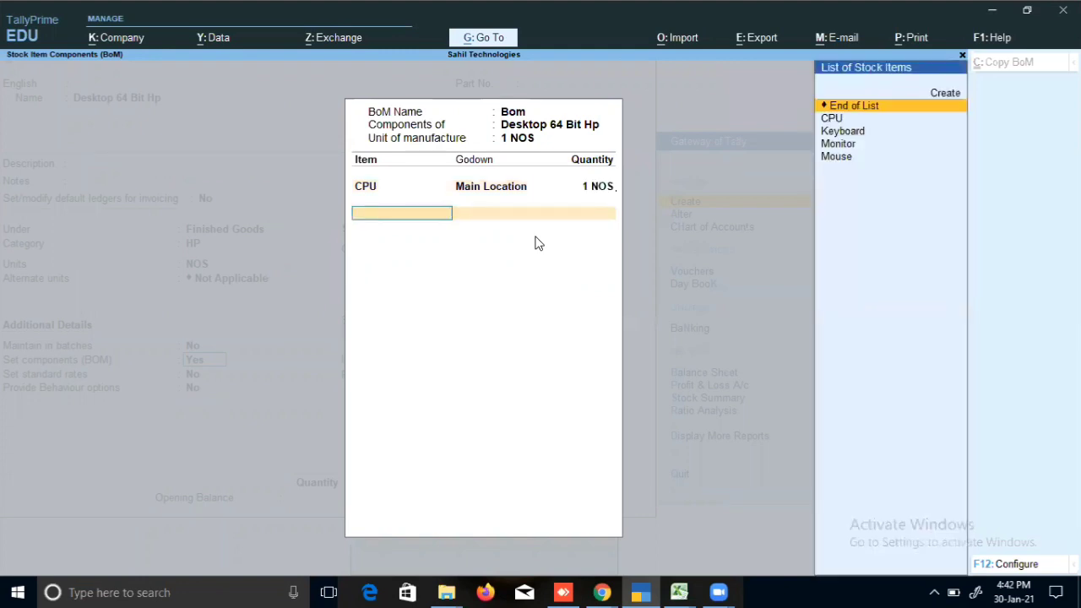
# Add Keyboard to the bill of materials from the Main Location godown with a quantity of 1 NOS
pyautogui.press('Down')
pyautogui.press('Down')
pyautogui.press('Return')
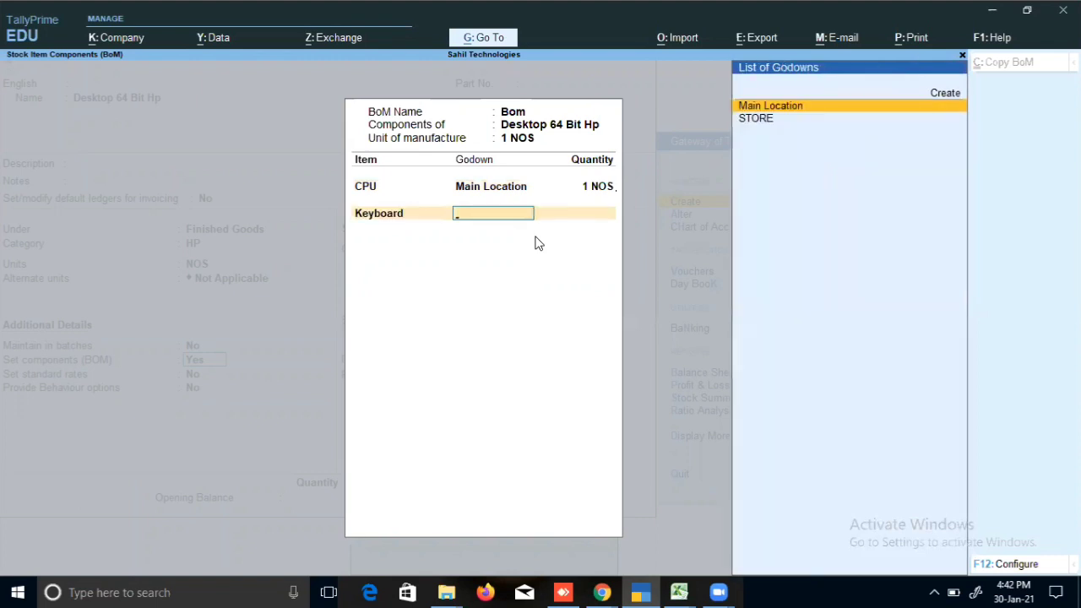
pyautogui.press('Return')
pyautogui.write('1')
pyautogui.press('Return')
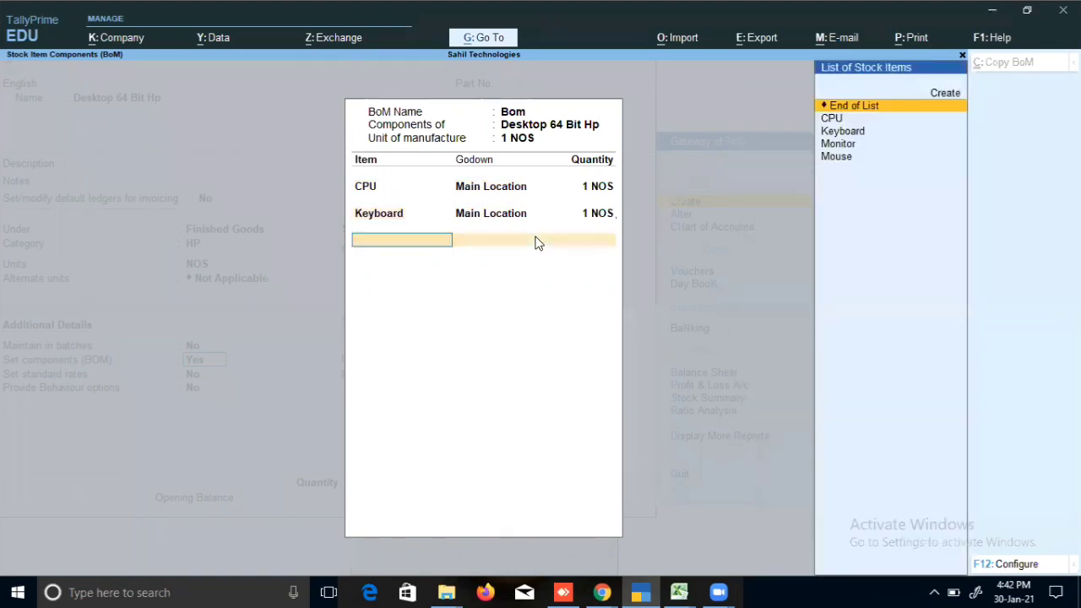
# Add Monitor to the bill of materials from the Main Location godown with a quantity of 1 NOS
pyautogui.press('Down')
pyautogui.press('Down')
pyautogui.press('Down')
pyautogui.press('Return')
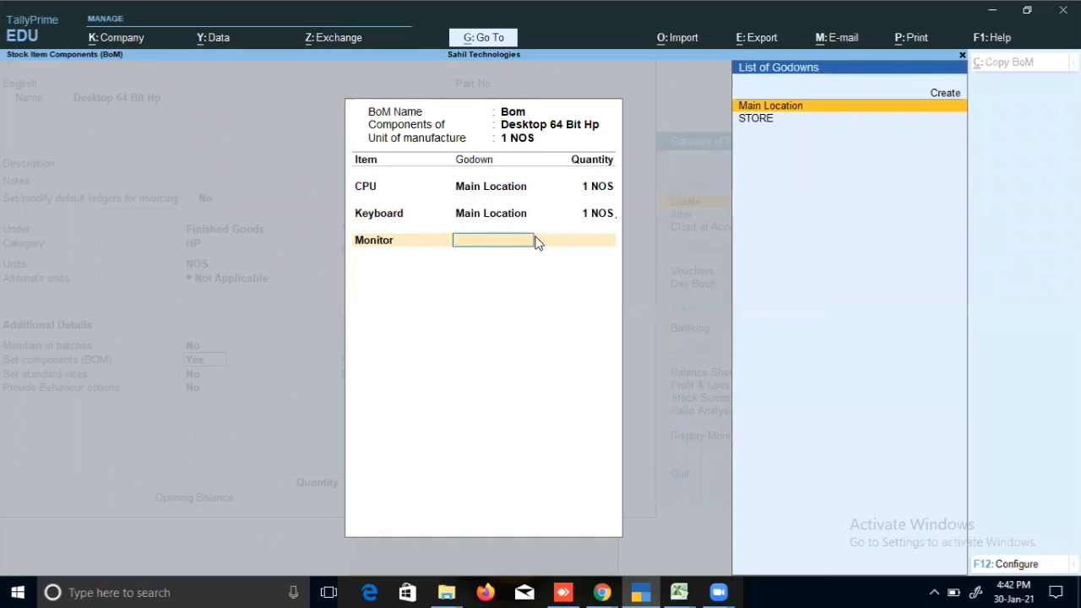
pyautogui.press('Return')
pyautogui.write('1')
pyautogui.press('Return')
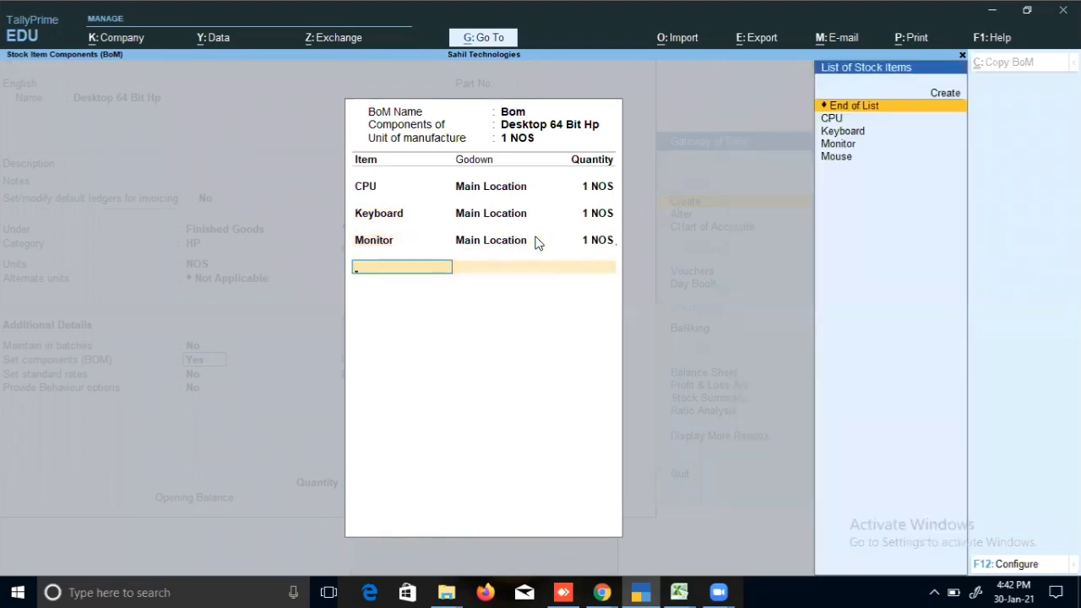
# Add Mouse from the Main Location godown with a quantity of 1 NOS and finish the component list
pyautogui.press('Down')
pyautogui.press('Down')
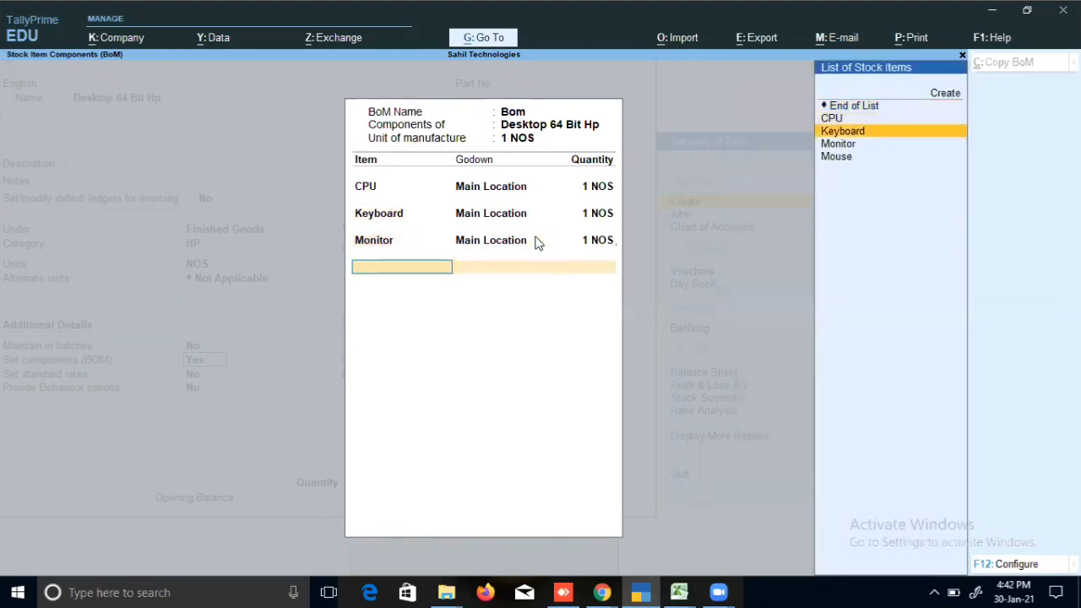
pyautogui.press('Down')
pyautogui.press('Down')
pyautogui.press('Return')
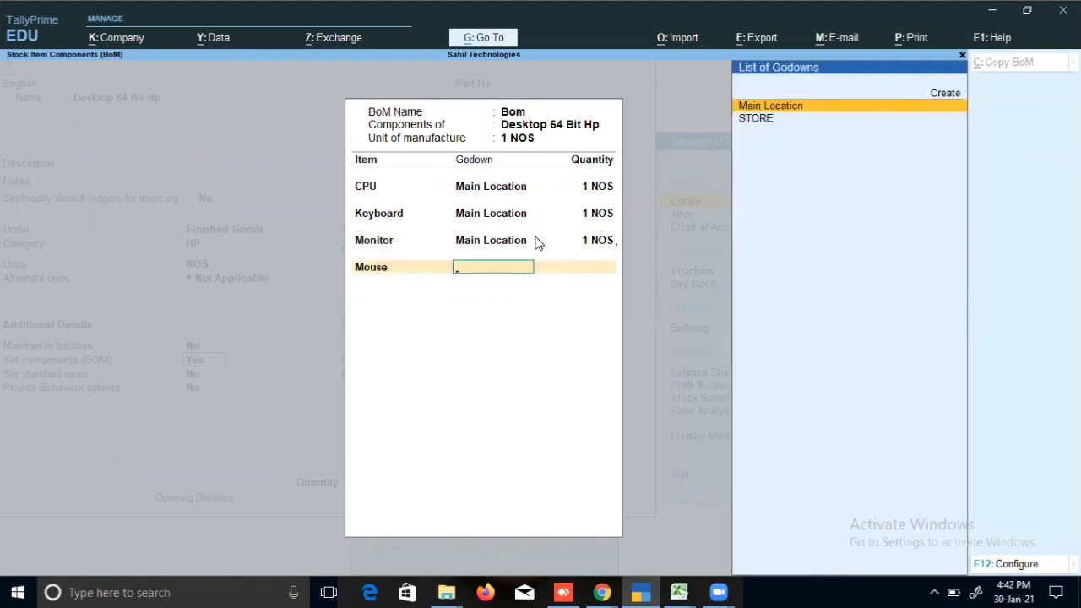
pyautogui.press('Return')
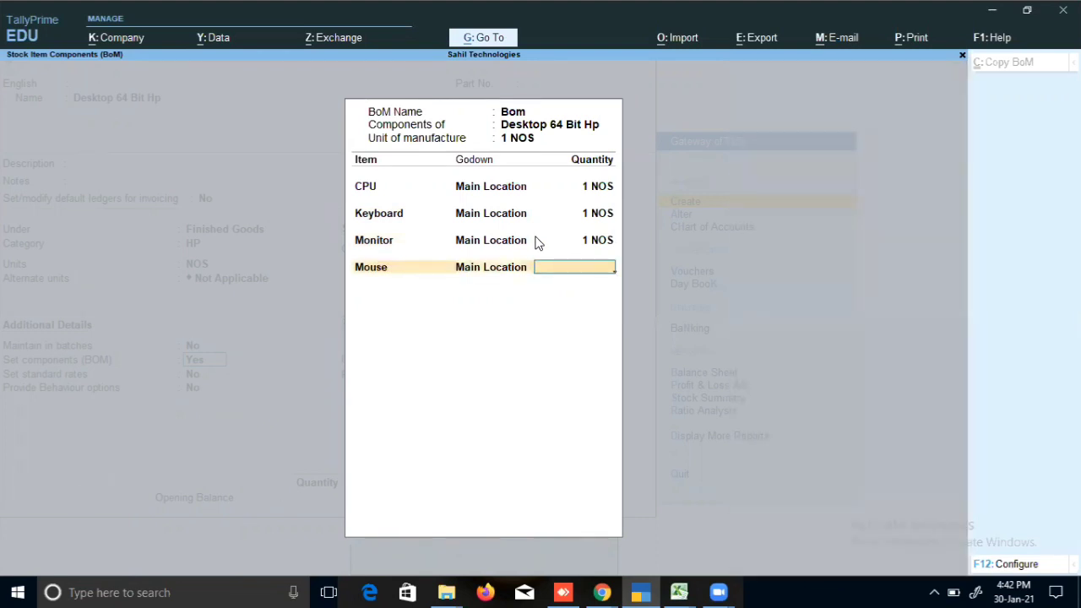
pyautogui.write('1')
pyautogui.press('Return')
pyautogui.press('Return')
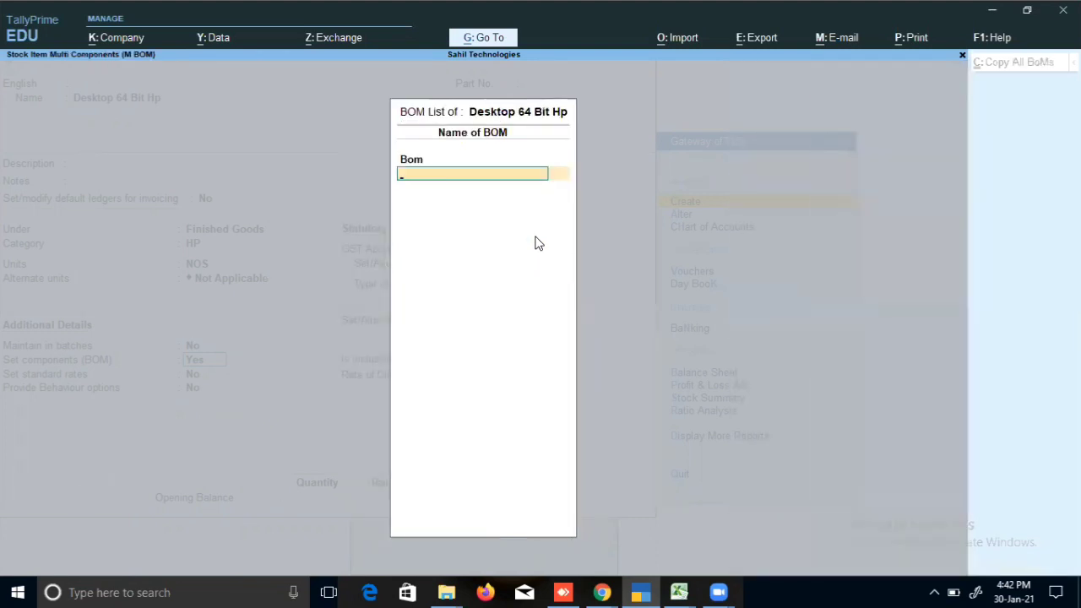
# Close the BOM list and save the Desktop 64 Bit Hp item with the remaining defaults and no opening balance
pyautogui.press('Return')
pyautogui.press('Return')
pyautogui.press('Return')
pyautogui.press('Return')
pyautogui.press('Return')
pyautogui.press('Return')
pyautogui.press('Return')
pyautogui.press('Return')
pyautogui.press('Return')
pyautogui.press('Return')
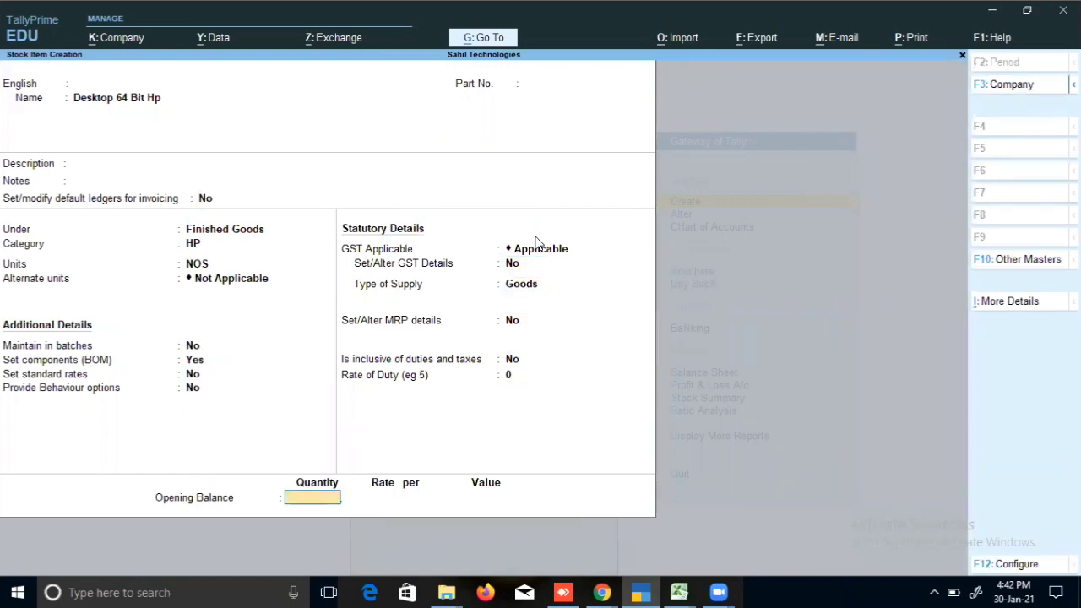
pyautogui.press('Return')
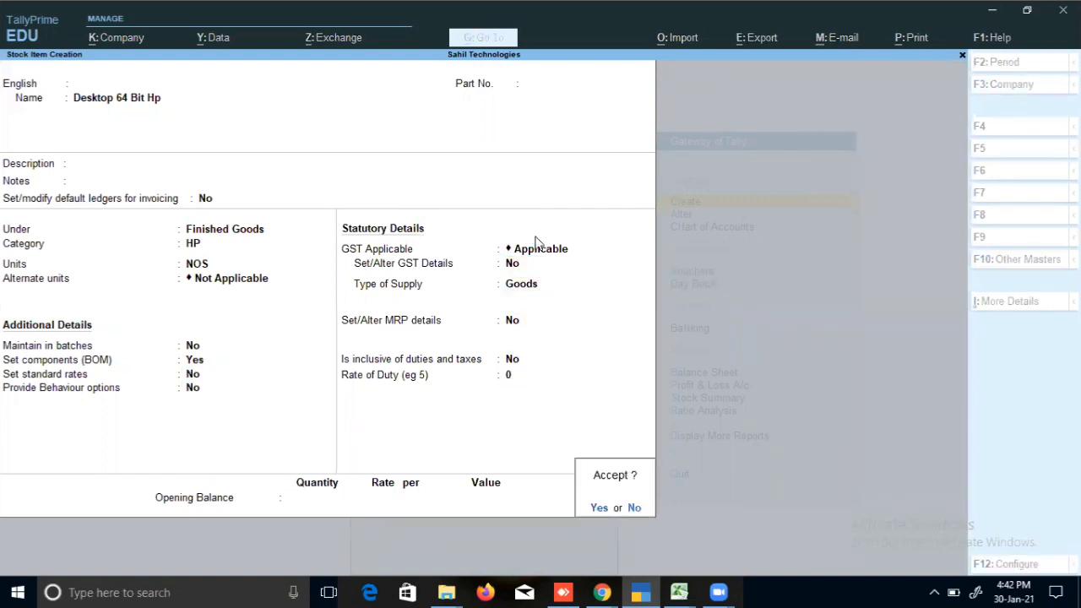
pyautogui.press('y')
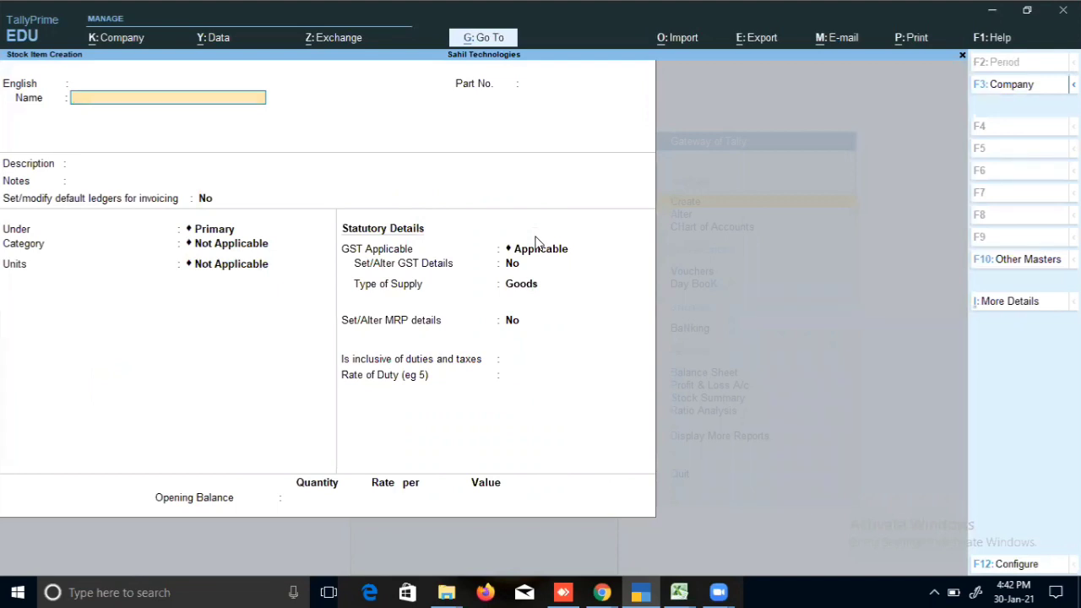
# Name the next stock item Samsung Galaxy M31s, leaving its alias, part number, description and notes empty
pyautogui.write('Samsung Galaxy M31s')
pyautogui.press('Return')
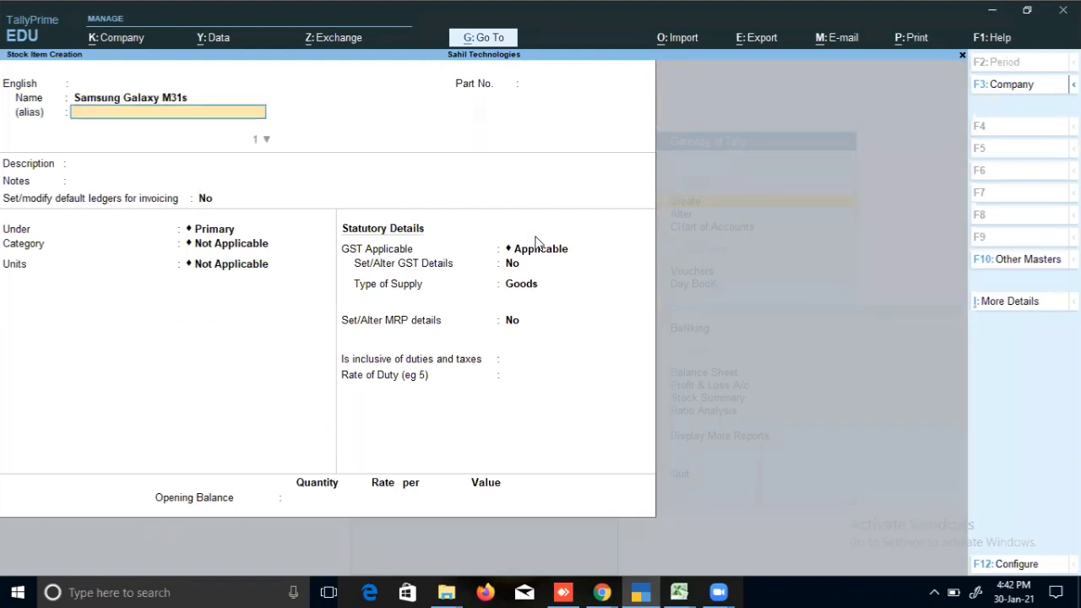
pyautogui.press('Return')
pyautogui.press('Return')
pyautogui.press('Return')
pyautogui.press('Return')
pyautogui.press('Return')
pyautogui.press('Return')
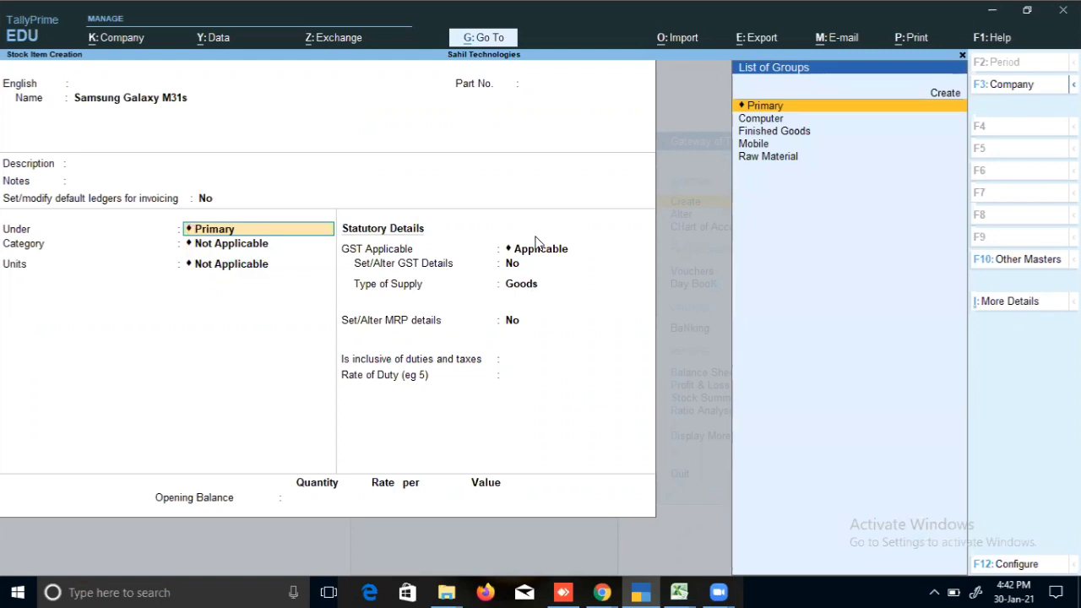
# Place the Samsung Galaxy M31s stock item under the Mobile group and assign it to the Samsung category
pyautogui.press('Down')
pyautogui.press('Down')
pyautogui.press('Down')
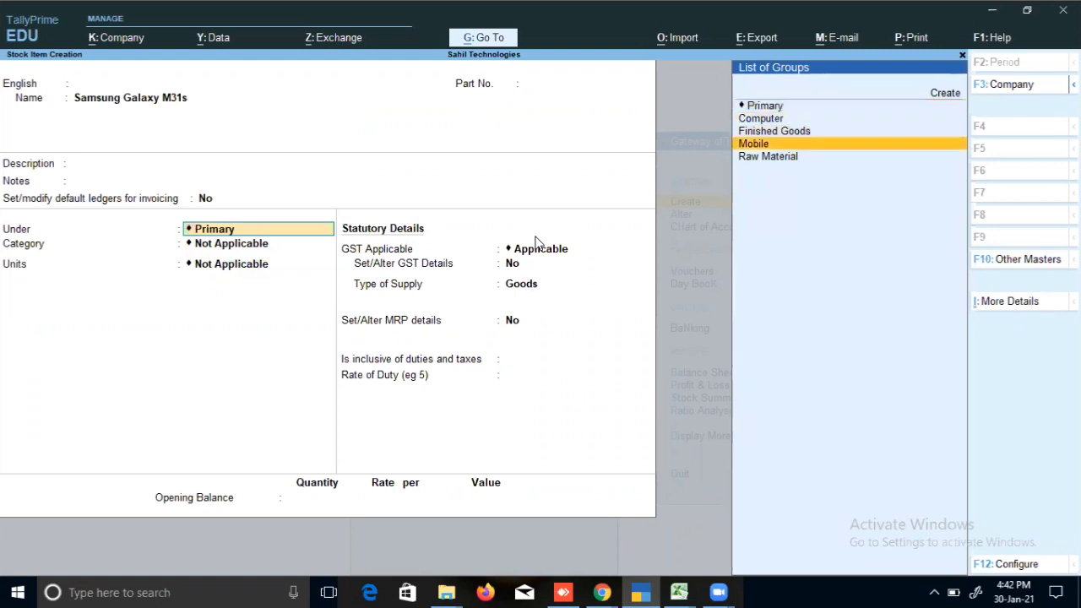
pyautogui.press('Return')
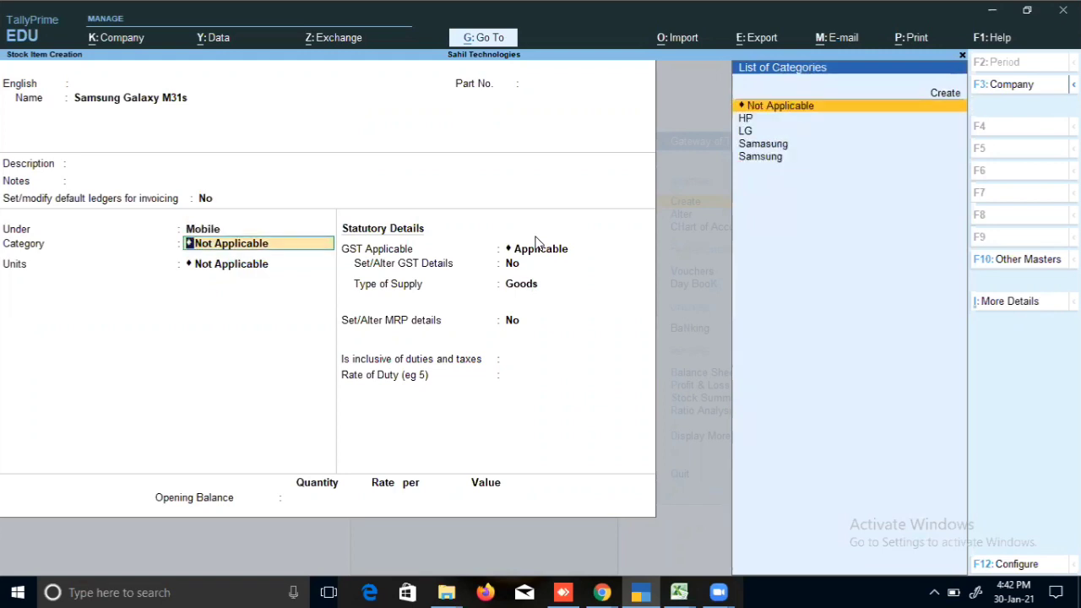
pyautogui.press('Down')
pyautogui.press('Down')
pyautogui.press('Down')
pyautogui.press('Down')
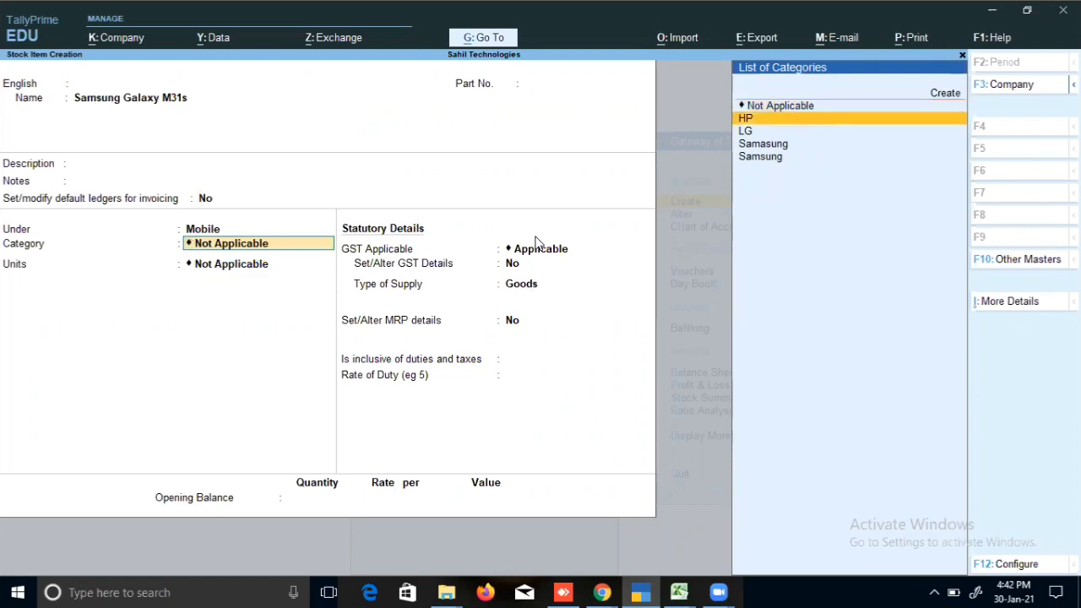
pyautogui.press('Return')
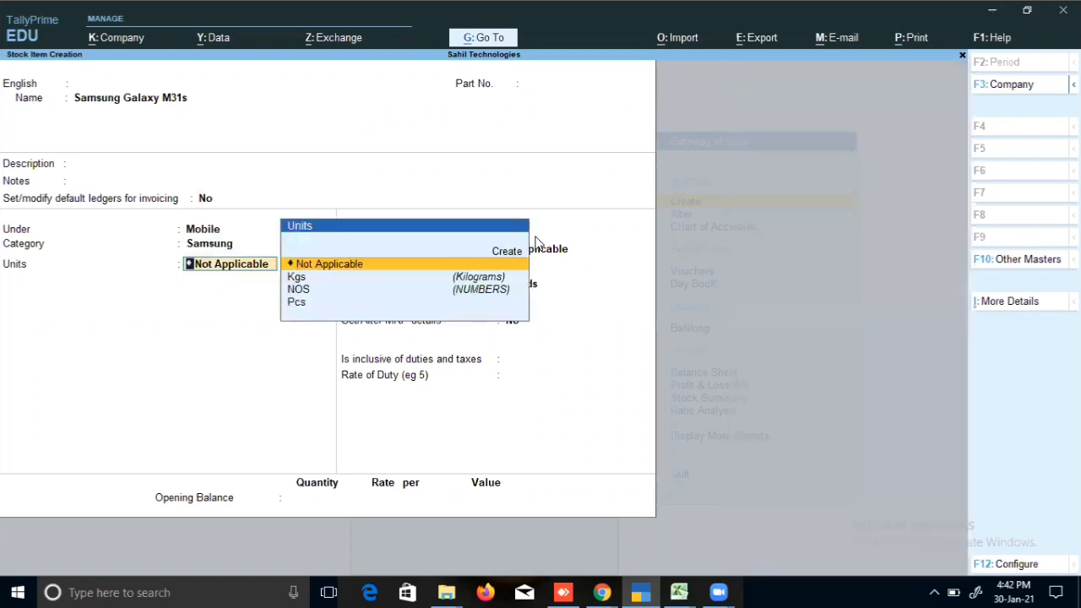
# Set the item's unit of measure to NOS and leave alternate units not applicable
pyautogui.press('Down')
pyautogui.press('Down')
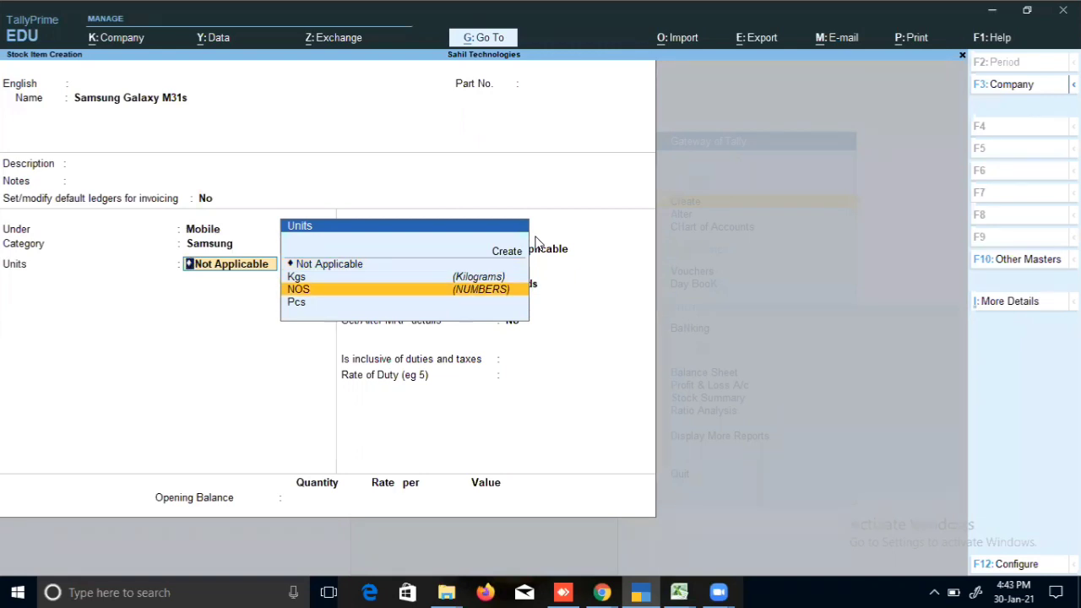
pyautogui.press('Return')
pyautogui.press('Return')
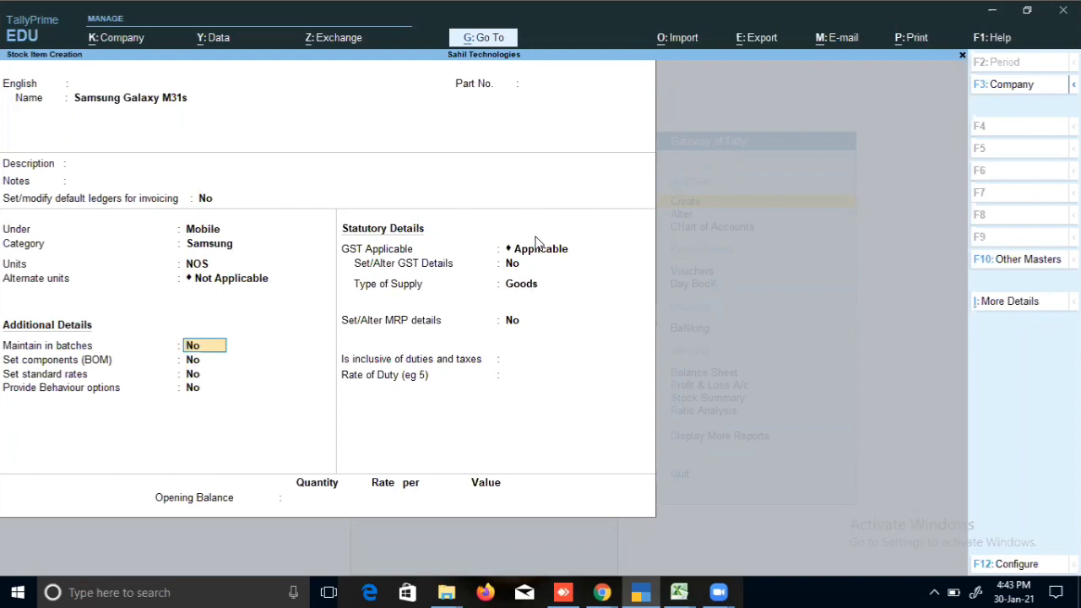
# Enable batch maintenance for Samsung Galaxy M31s and save the item with the remaining defaults and no opening balance
pyautogui.press('Return')
pyautogui.press('BackSpace')
pyautogui.press('y')
pyautogui.press('Return')
pyautogui.press('Return')
pyautogui.press('Return')
pyautogui.press('Return')
pyautogui.press('Return')
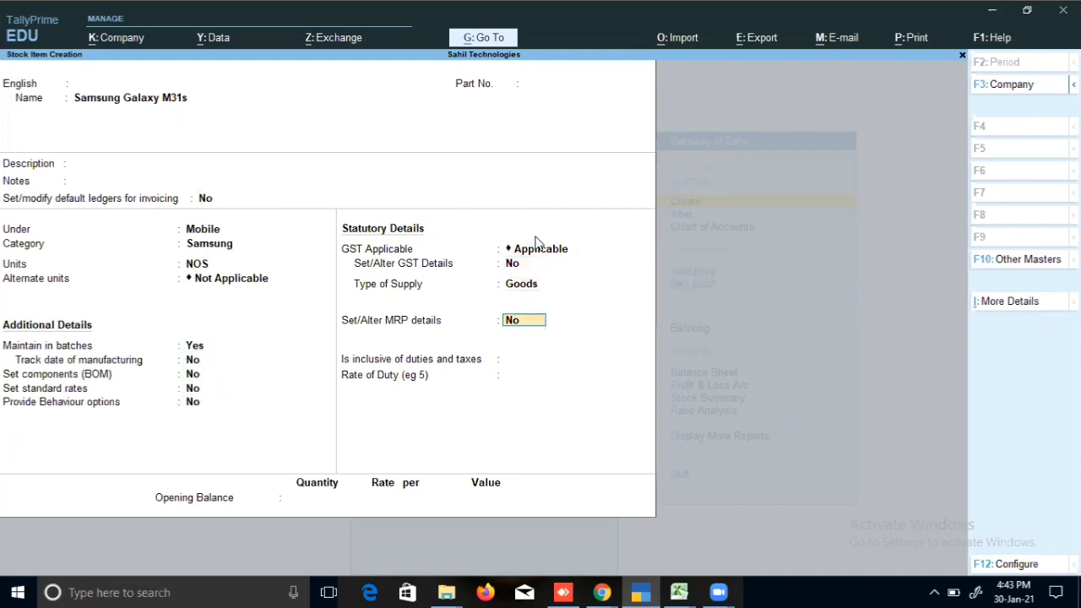
pyautogui.press('Return')
pyautogui.press('Return')
pyautogui.press('Return')
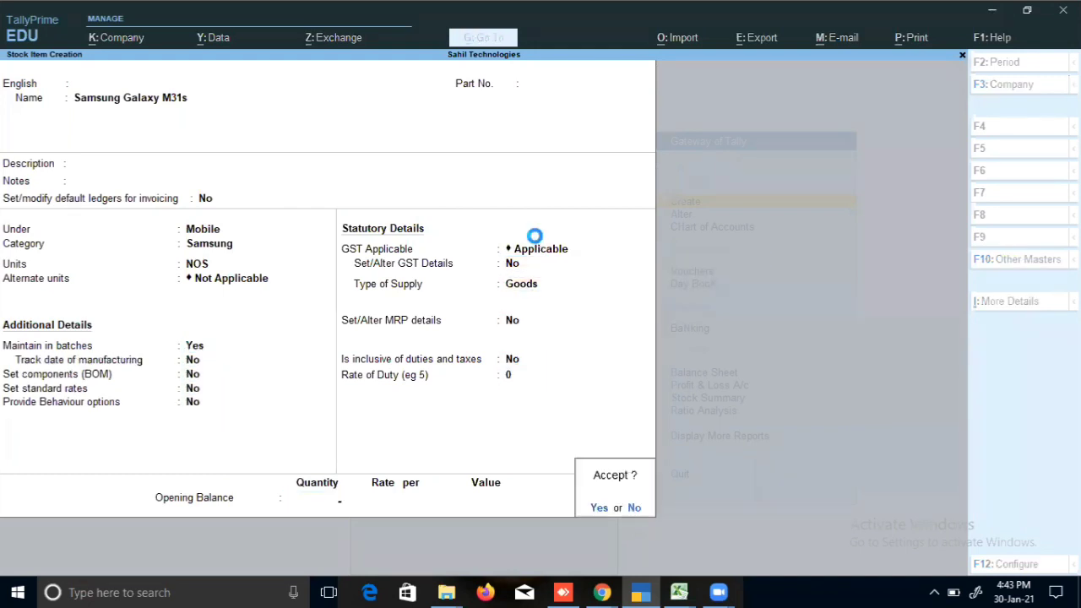
pyautogui.press('Return')
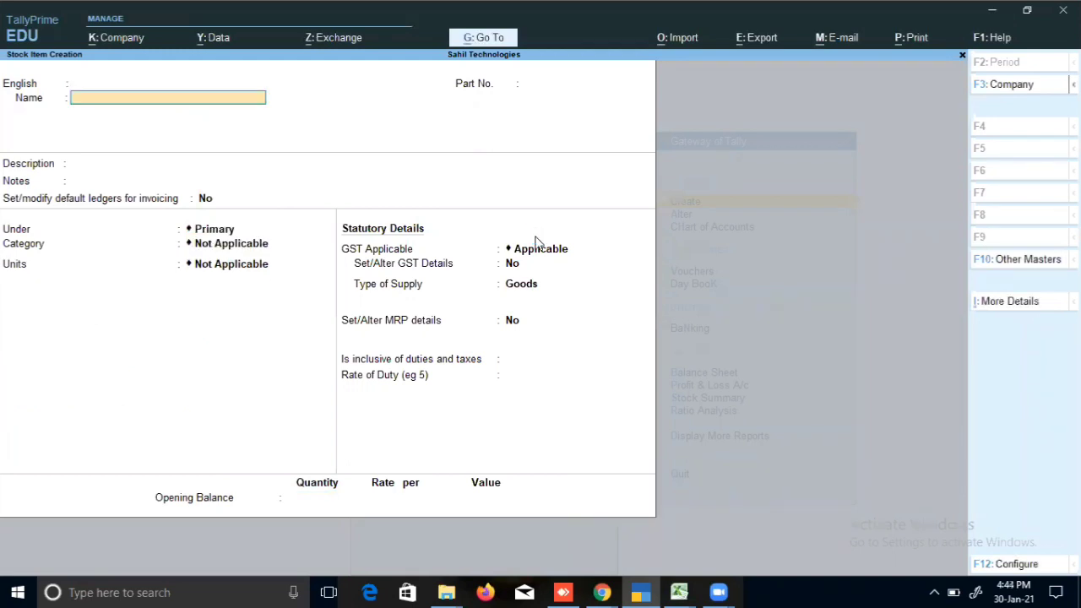
# Quit stock item creation, return to the Gateway of Tally and open a purchase voucher
pyautogui.press('Escape')
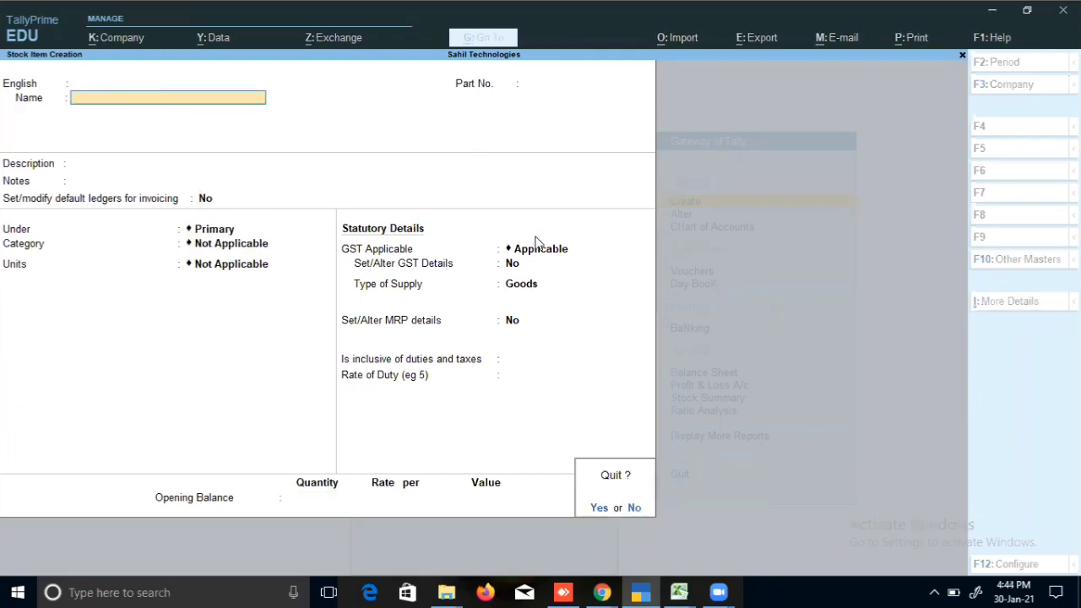
pyautogui.press('Return')
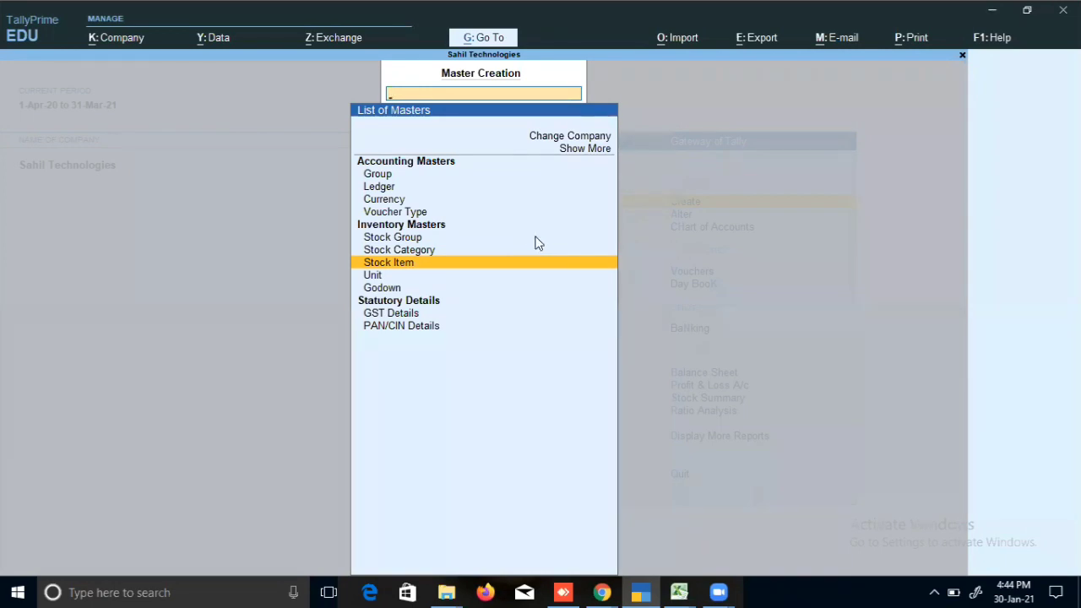
pyautogui.press('Escape')
pyautogui.press('Down')
pyautogui.press('Down')
pyautogui.press('Down')
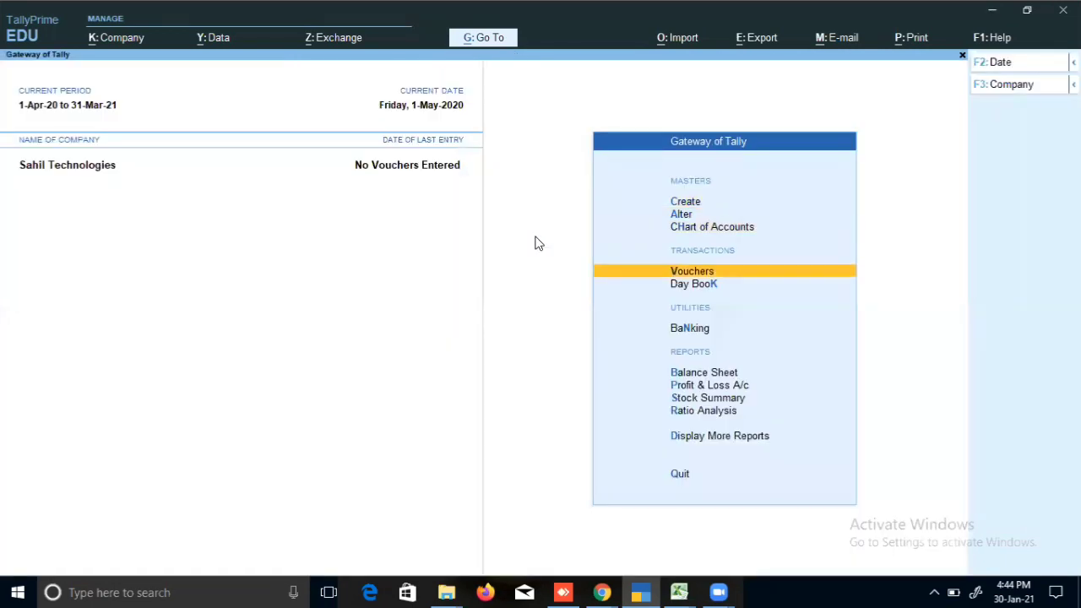
pyautogui.press('Return')
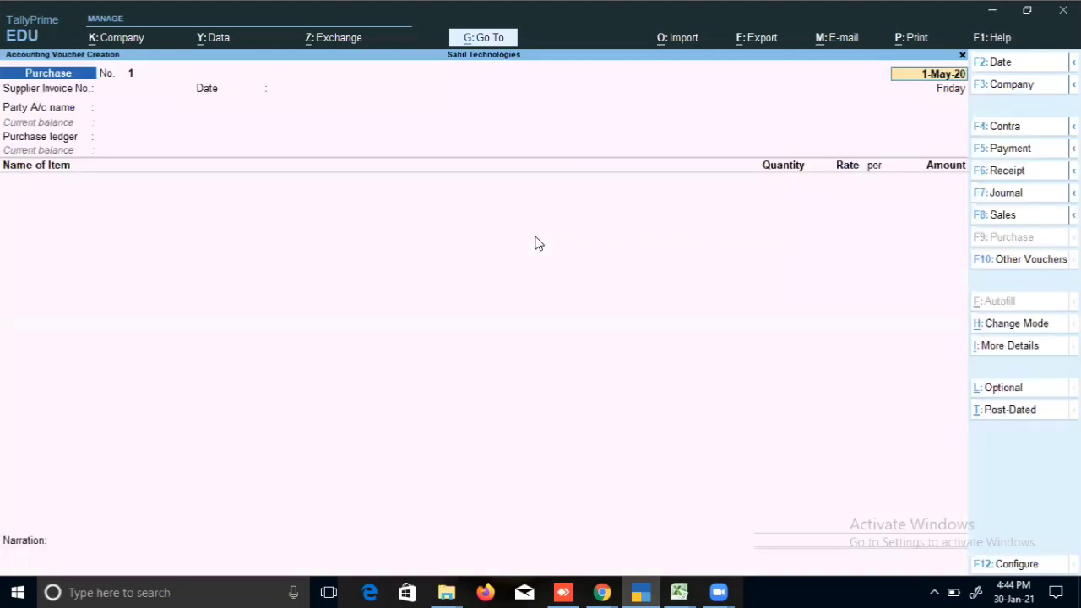
# Keep the voucher date 1-May-20 and enter supplier invoice number 1 dated 1-May-20
pyautogui.press('Return')
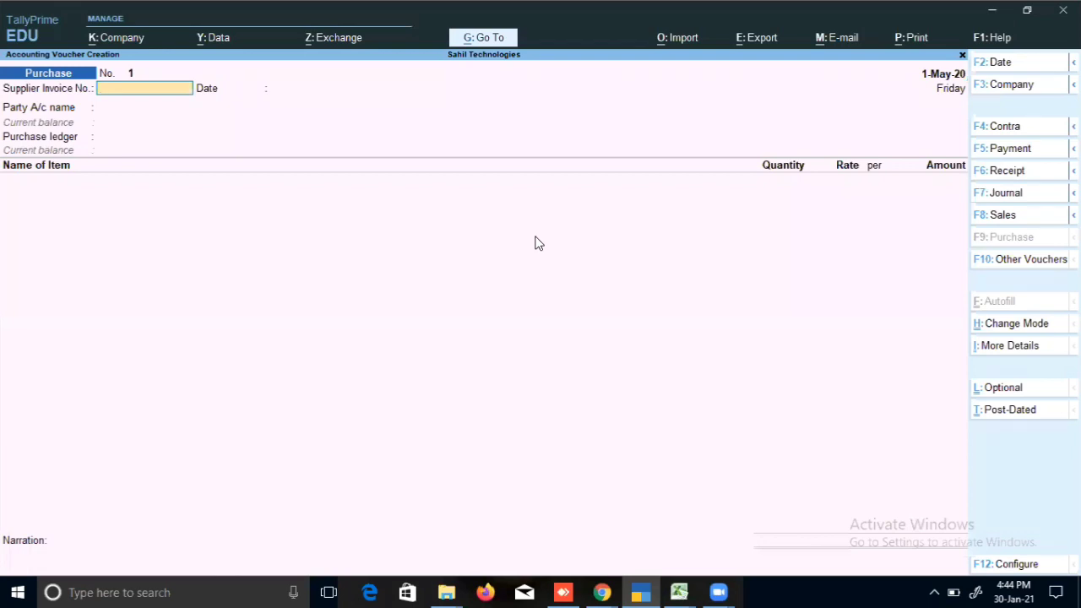
pyautogui.write('1')
pyautogui.press('Return')
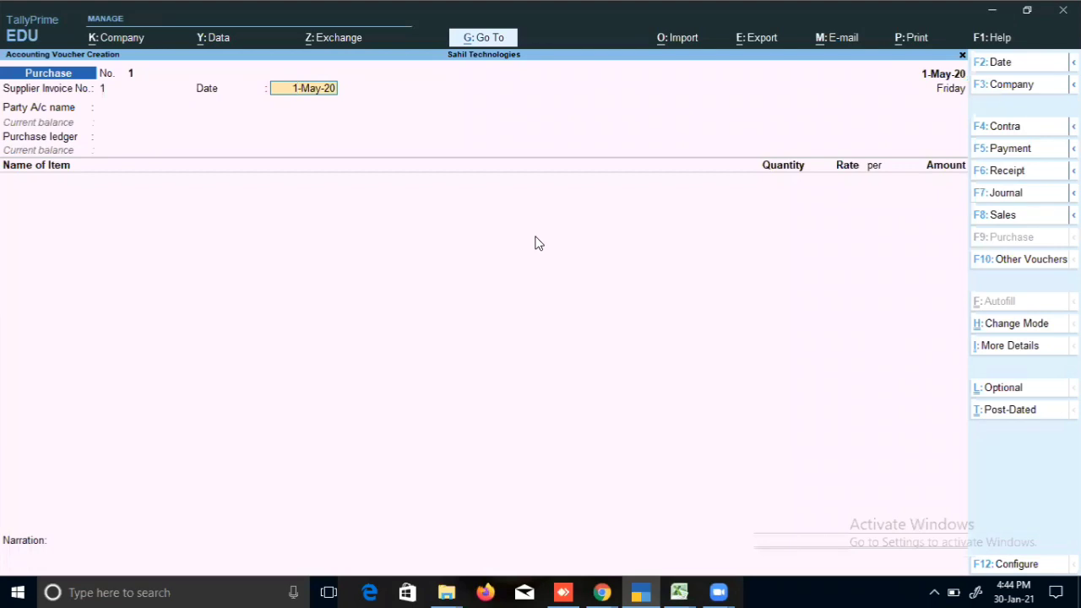
pyautogui.press('Return')
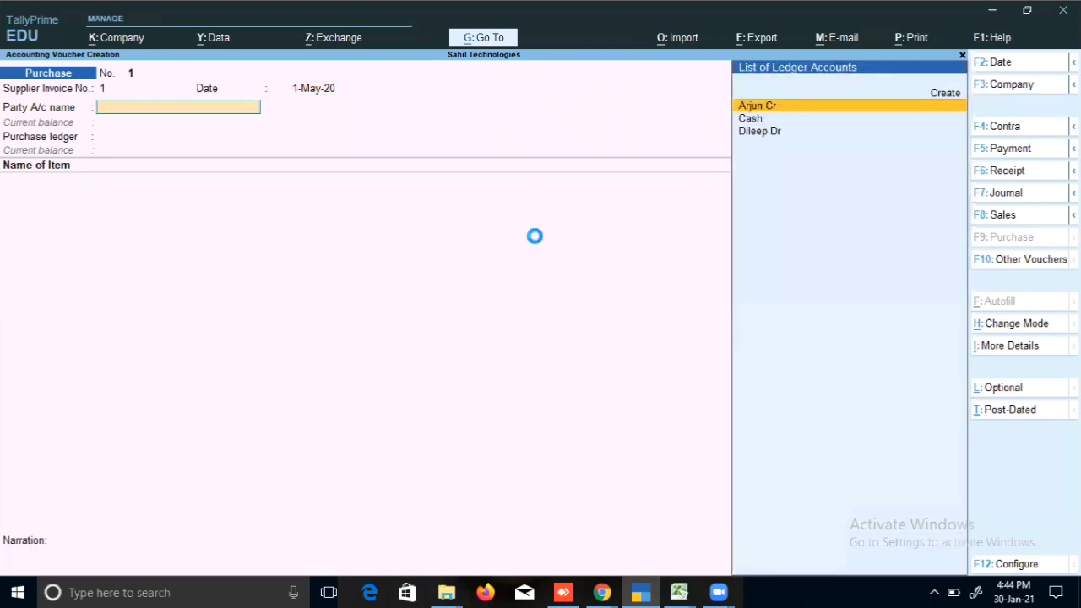
# Choose the creditor's ledger as the party account with its default party details, and select Purchase as the purchase ledger
pyautogui.press('Return')
pyautogui.press('Return')
pyautogui.press('Return')
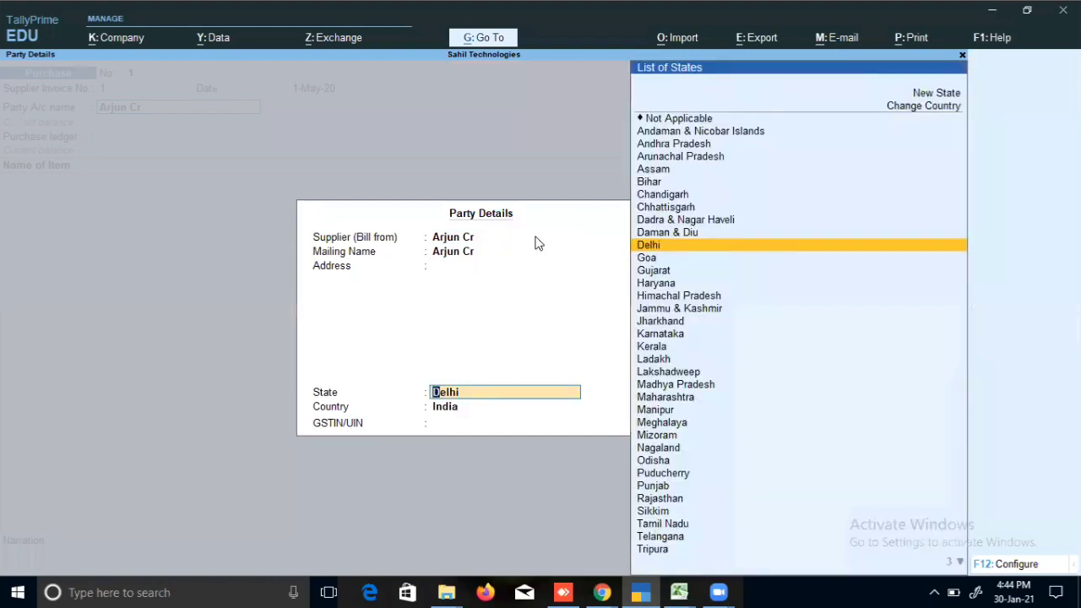
pyautogui.press('Return')
pyautogui.press('Return')
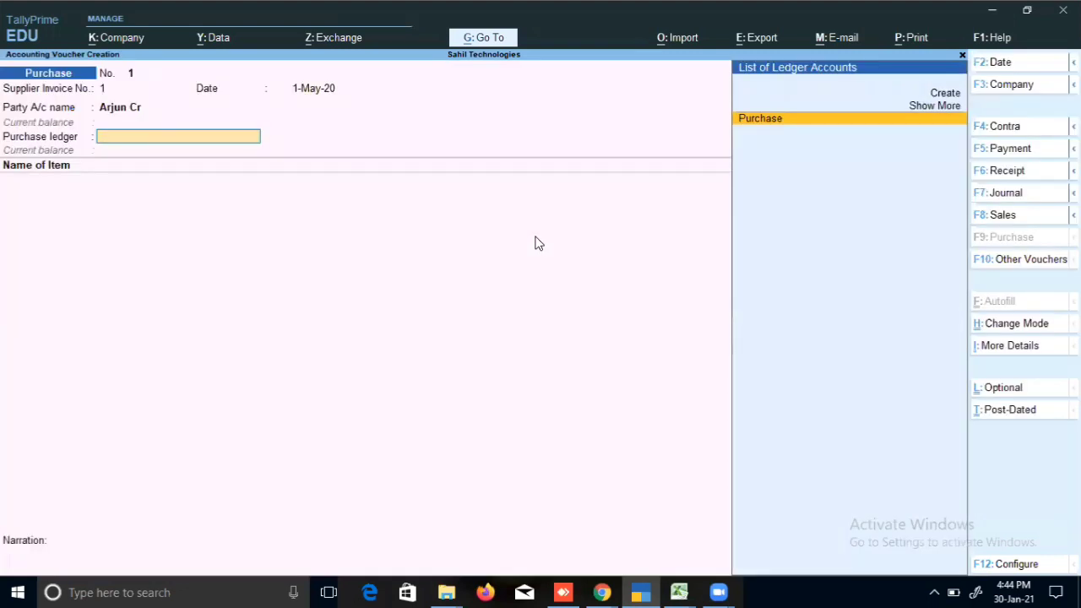
pyautogui.press('Return')
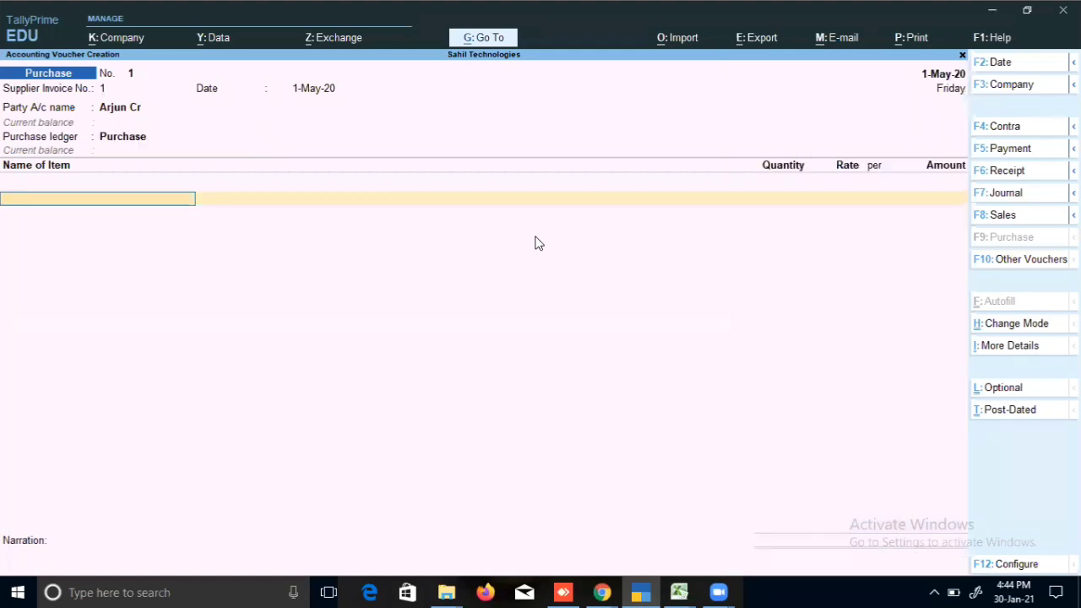
# Add CPU to the purchase voucher, allocating 25 NOS to Main Location at a rate of 7,500
pyautogui.press('Down')
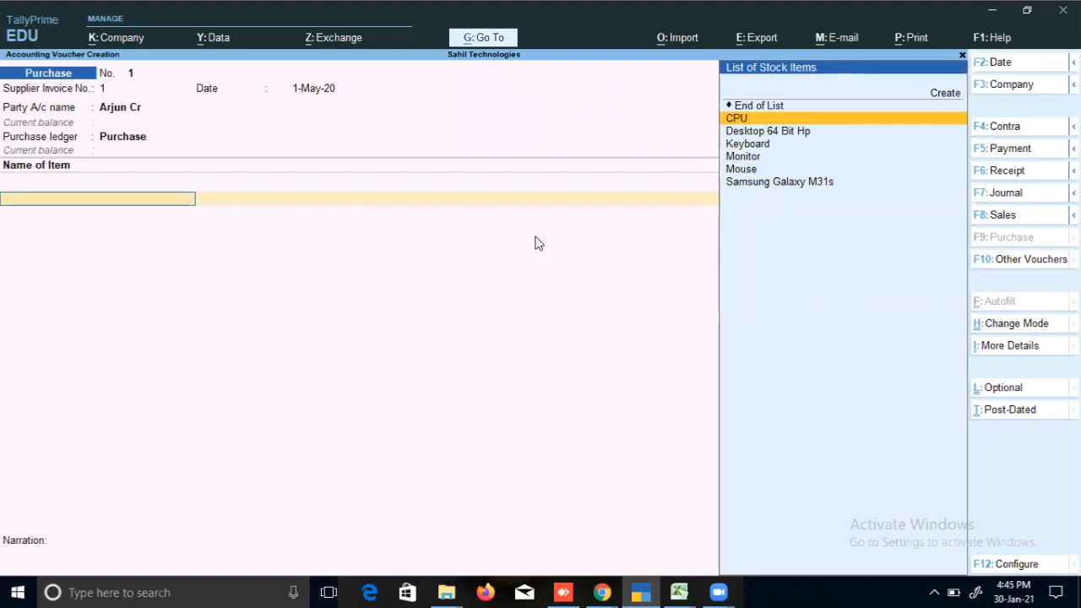
pyautogui.press('Return')
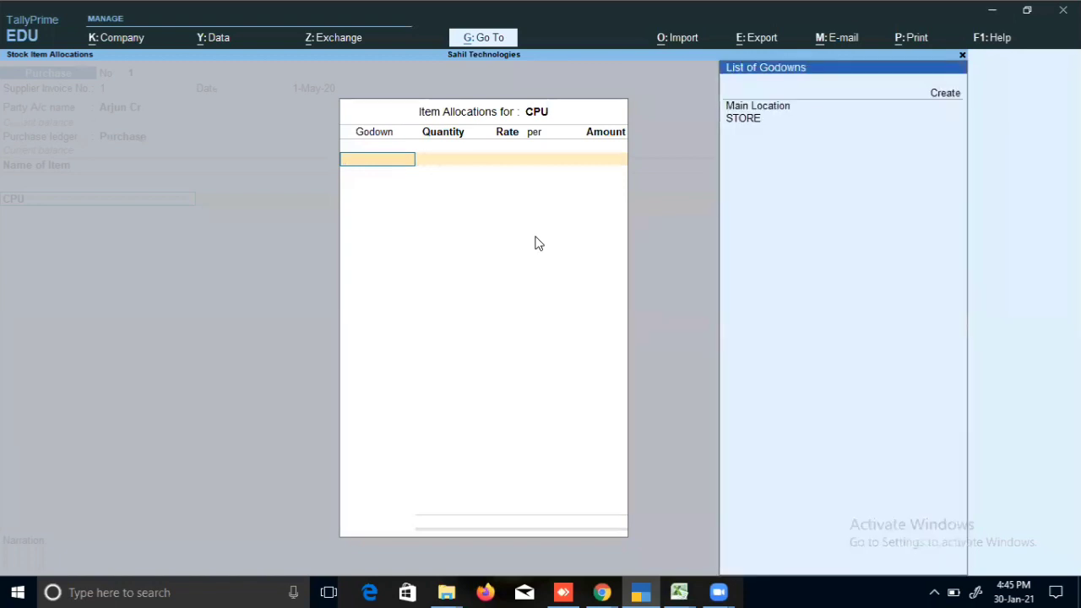
pyautogui.press('Return')
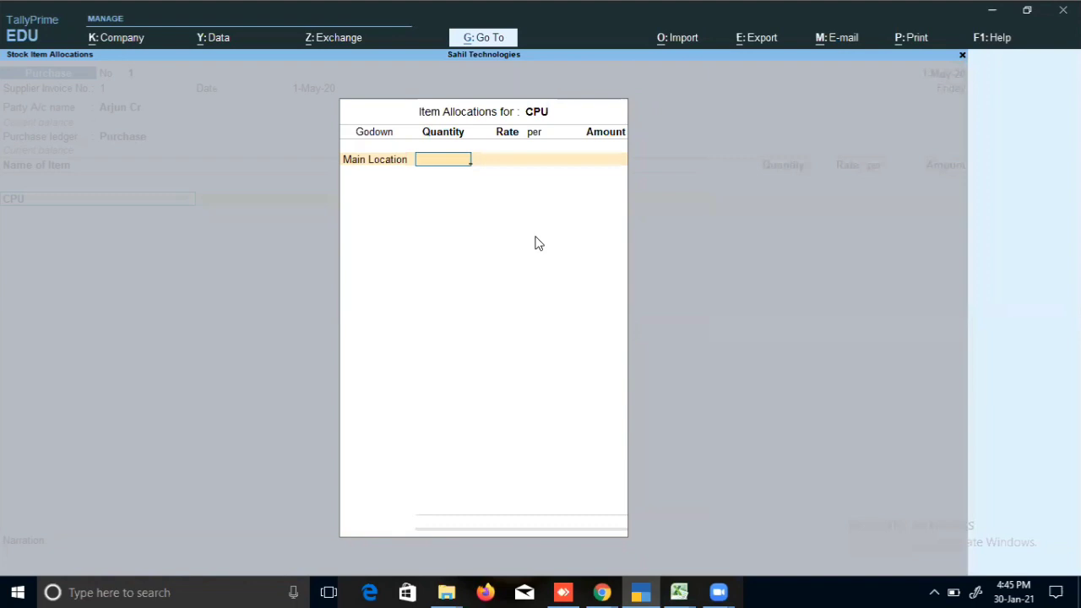
pyautogui.write('25')
pyautogui.press('Return')
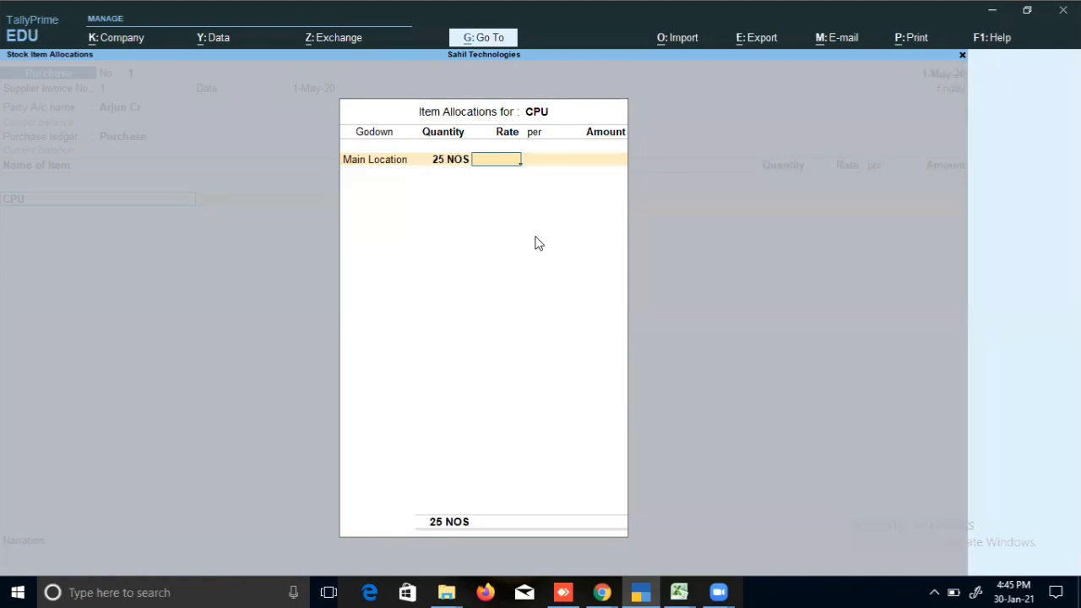
pyautogui.write('7500')
pyautogui.press('Return')
pyautogui.press('Return')
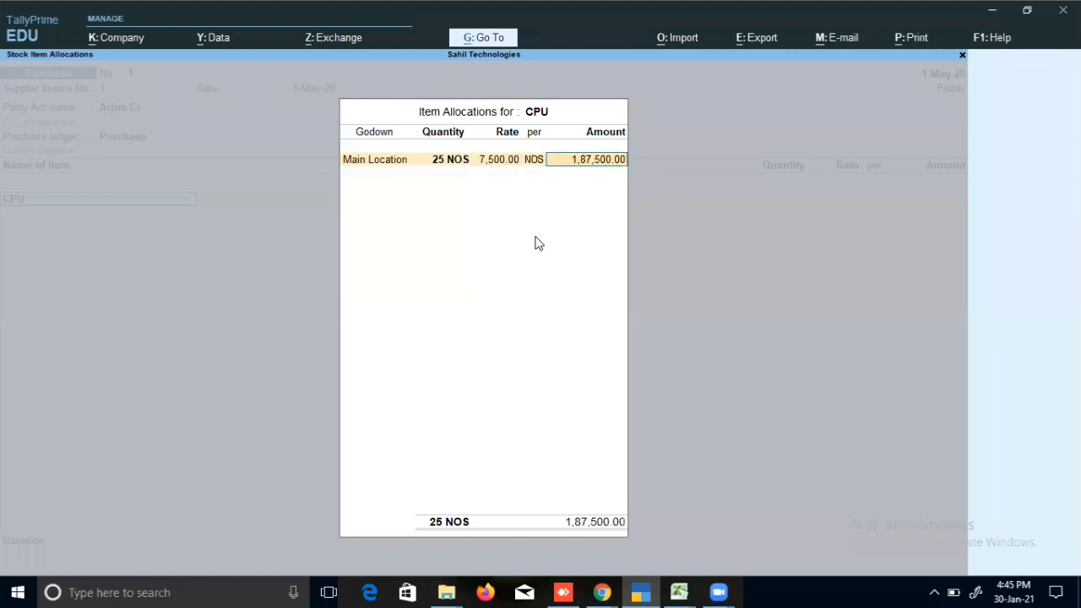
pyautogui.press('Return')
pyautogui.press('Return')
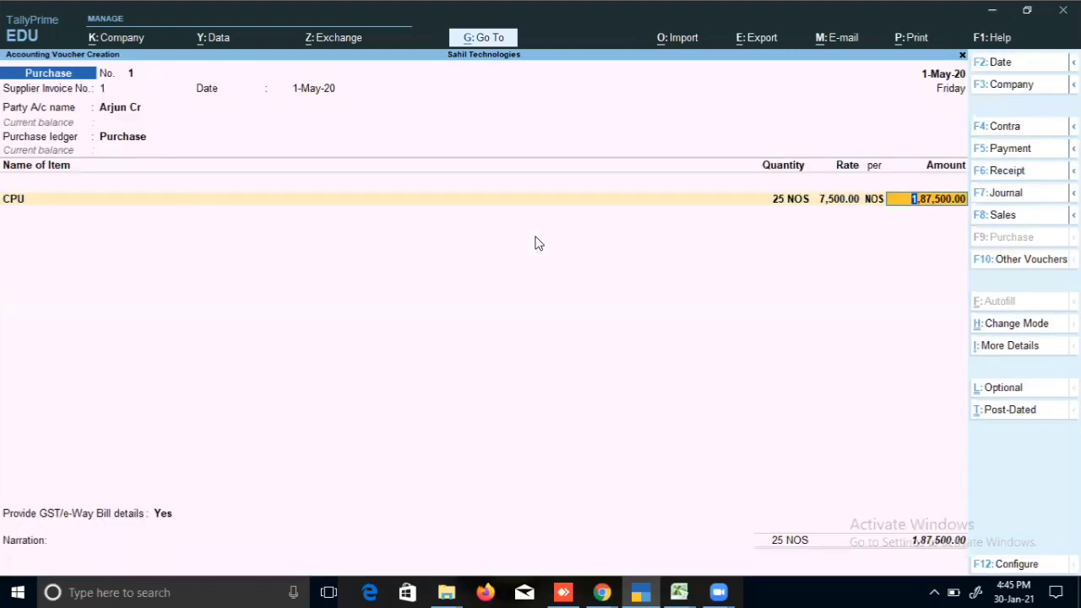
pyautogui.press('Return')
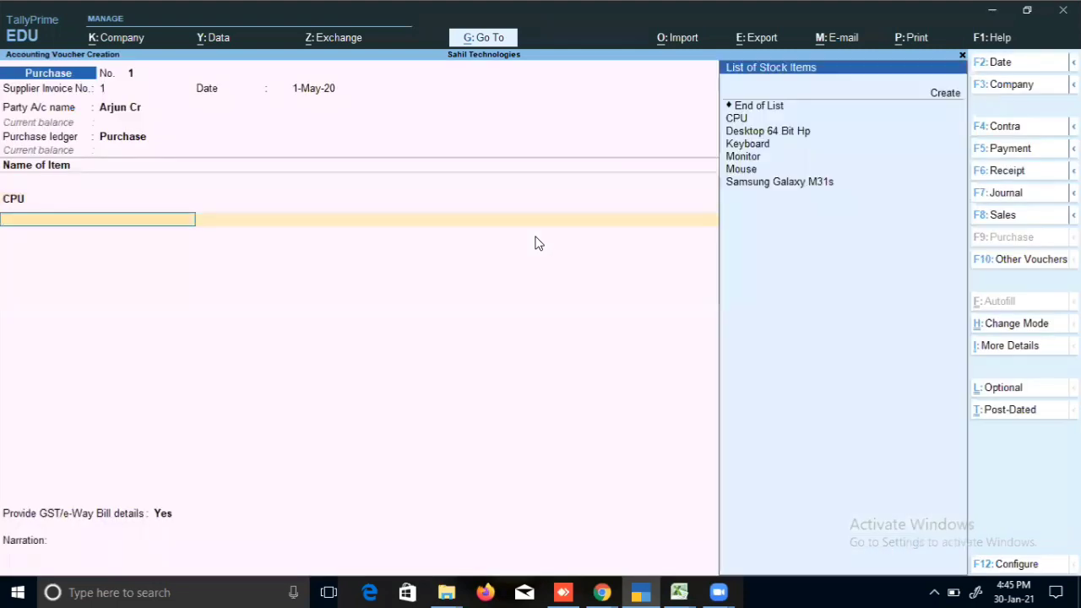
# Add Keyboard to the purchase voucher, allocating 25 NOS to Main Location at a rate of 250
pyautogui.press('Down')
pyautogui.press('Down')
pyautogui.press('Down')
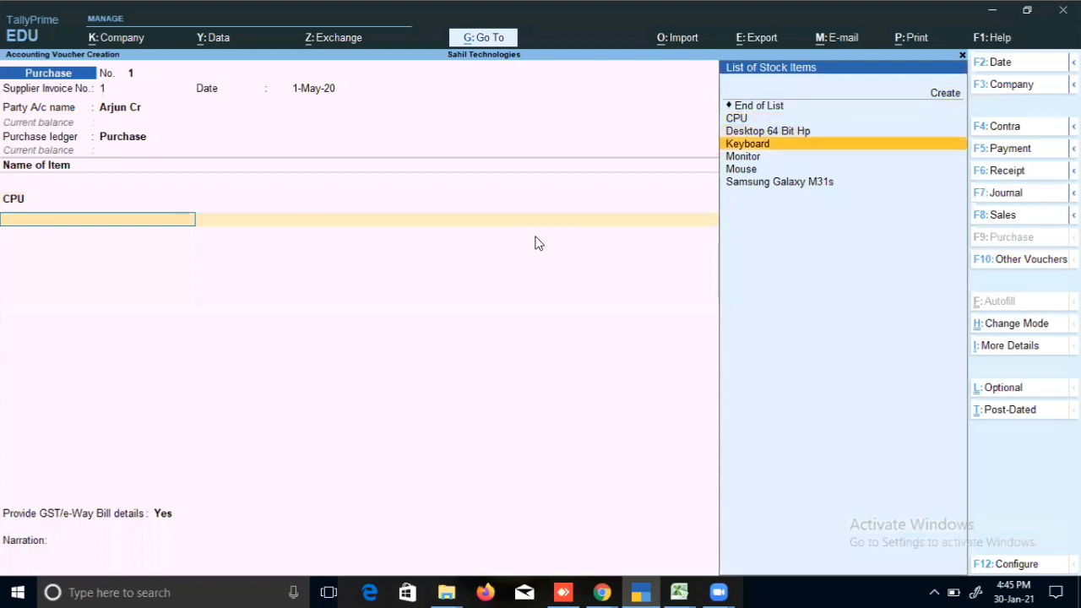
pyautogui.press('Return')
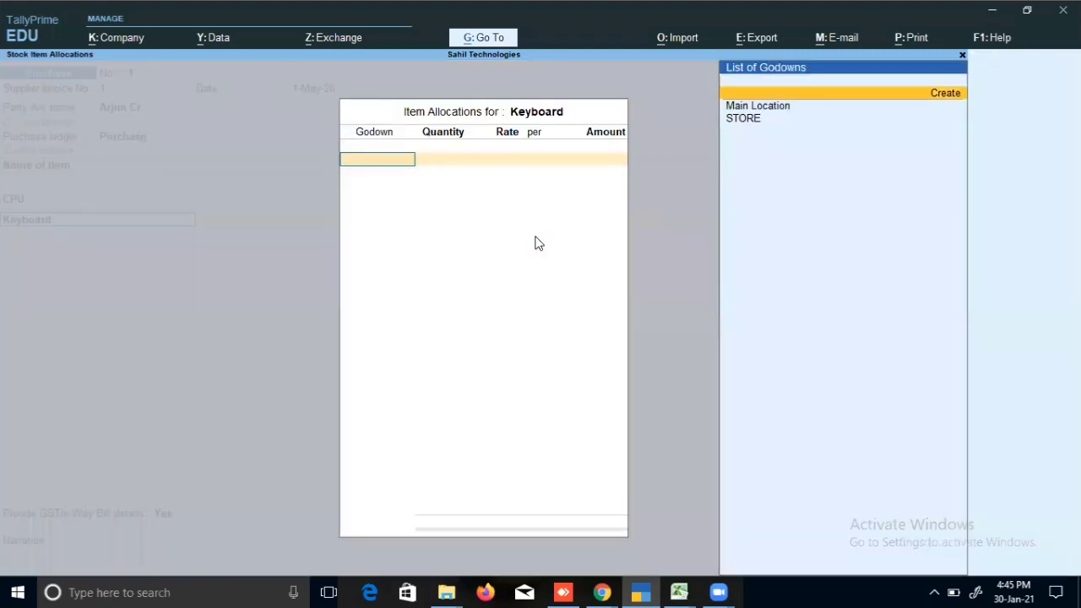
pyautogui.press('Down')
pyautogui.press('Return')
pyautogui.write('25')
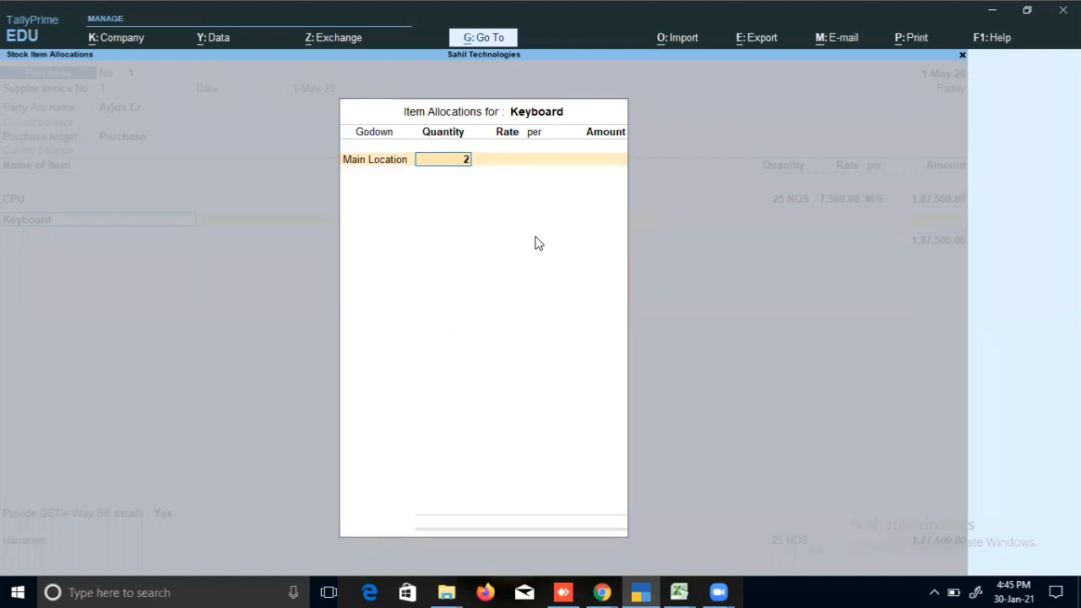
pyautogui.press('Return')
pyautogui.write('250')
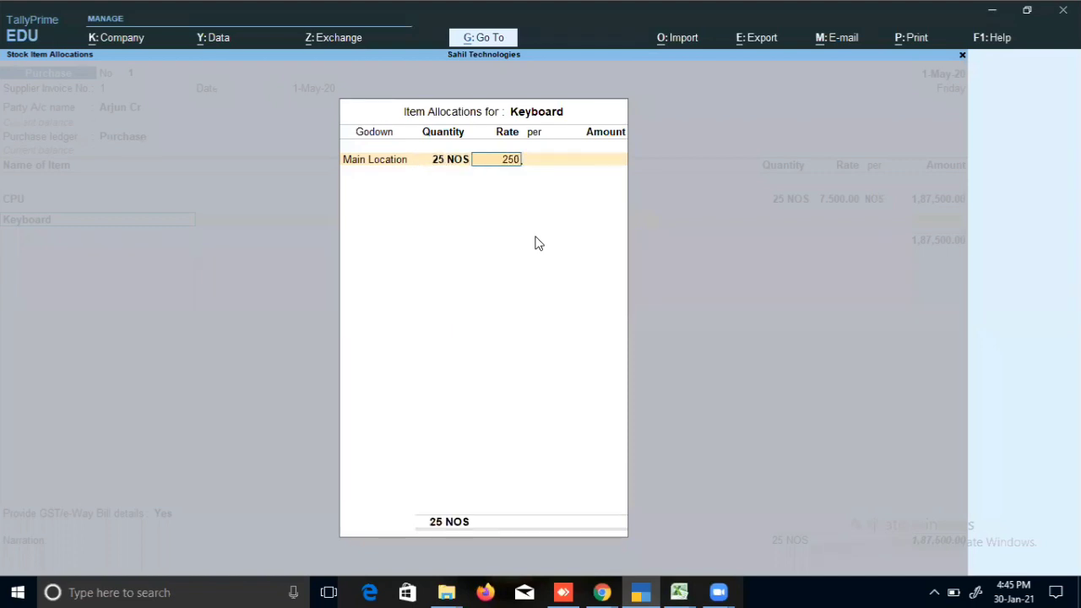
pyautogui.press('Return')
pyautogui.press('Return')
pyautogui.press('Return')
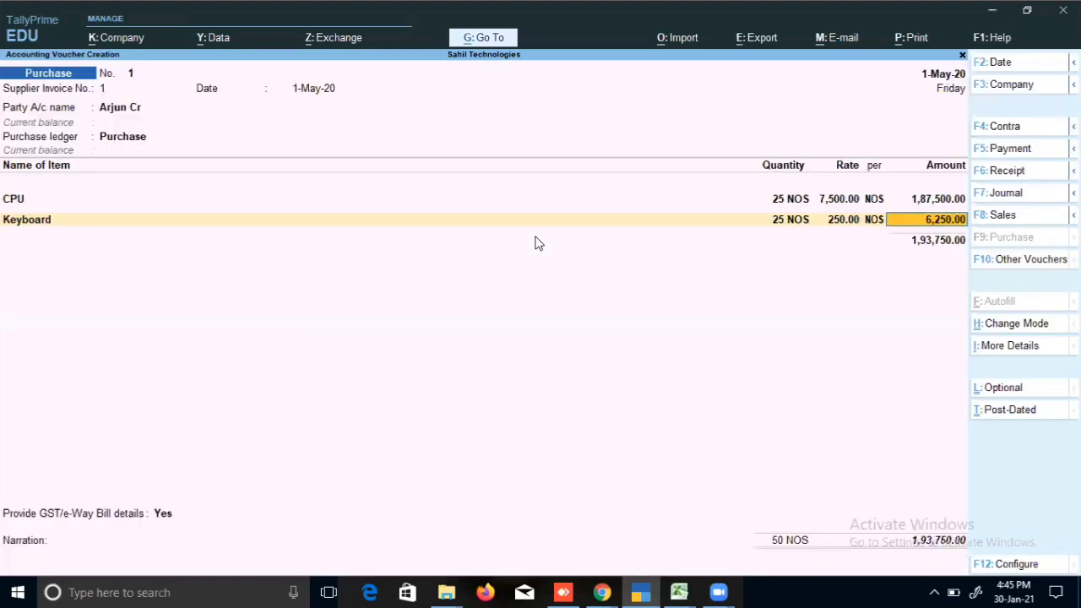
pyautogui.press('Return')
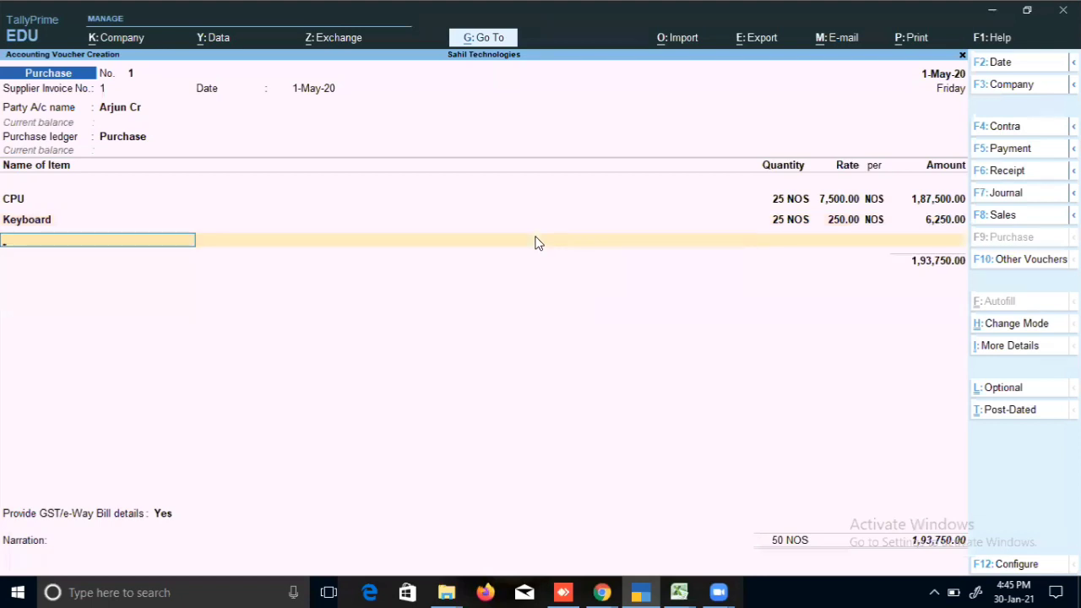
# Add Monitor to the purchase voucher, allocating 25 NOS to Main Location at a rate of 5,500
pyautogui.press('Down')
pyautogui.press('Down')
pyautogui.press('Down')
pyautogui.press('Down')
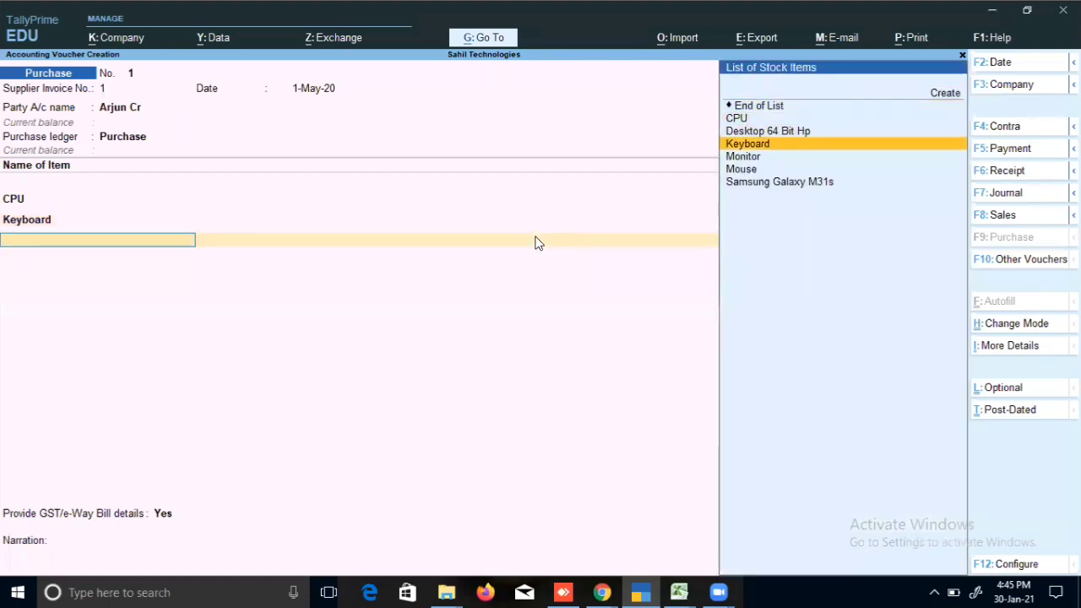
pyautogui.press('Return')
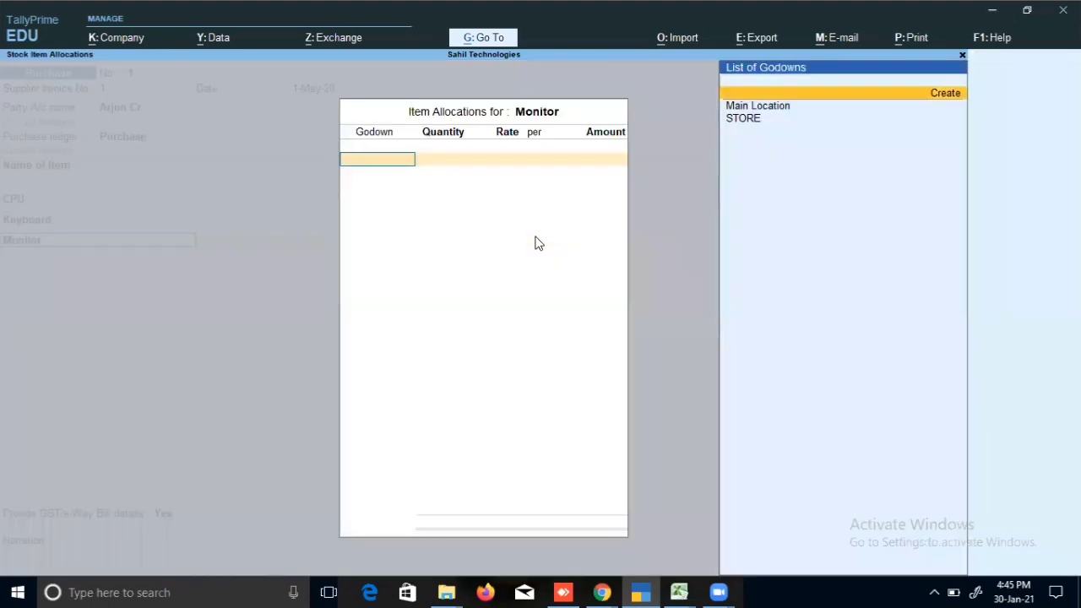
pyautogui.press('Down')
pyautogui.press('Return')
pyautogui.write('25')
pyautogui.press('Return')
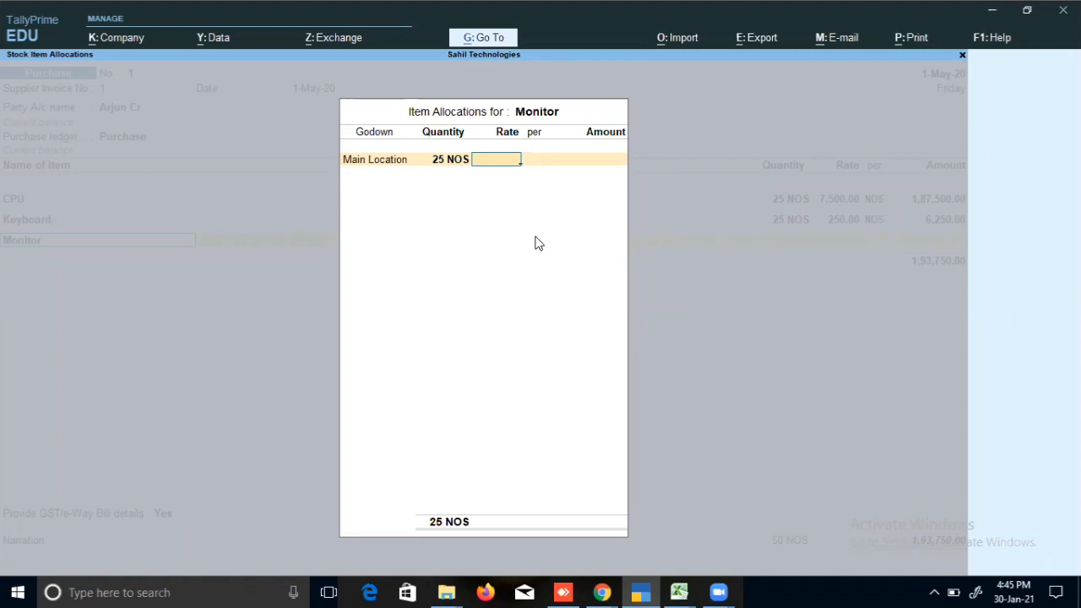
pyautogui.write('5500')
pyautogui.press('Return')
pyautogui.press('Return')
pyautogui.press('Return')
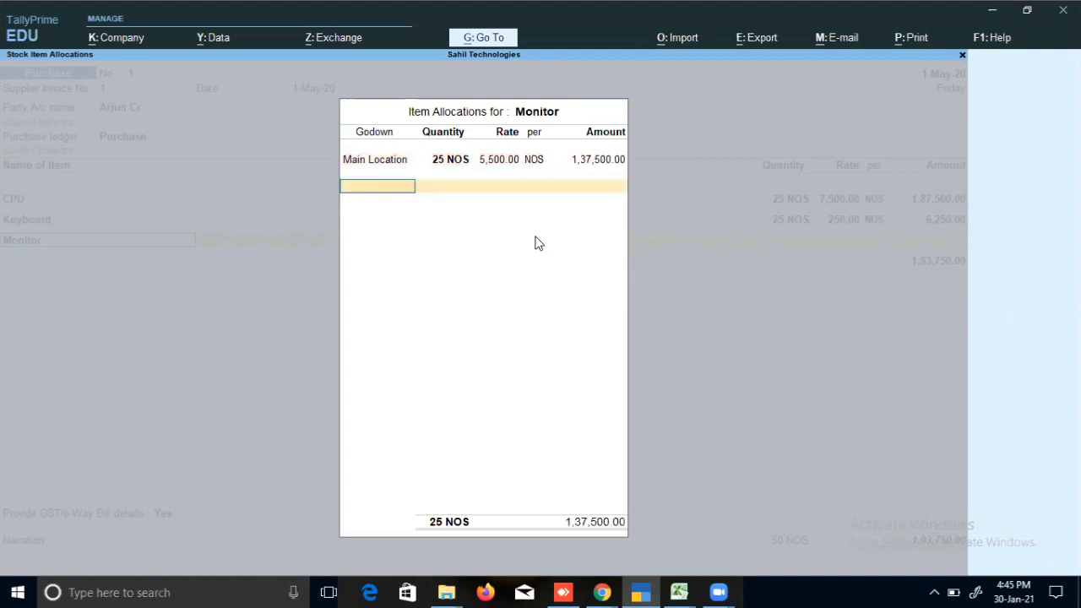
pyautogui.press('Return')
pyautogui.press('Return')
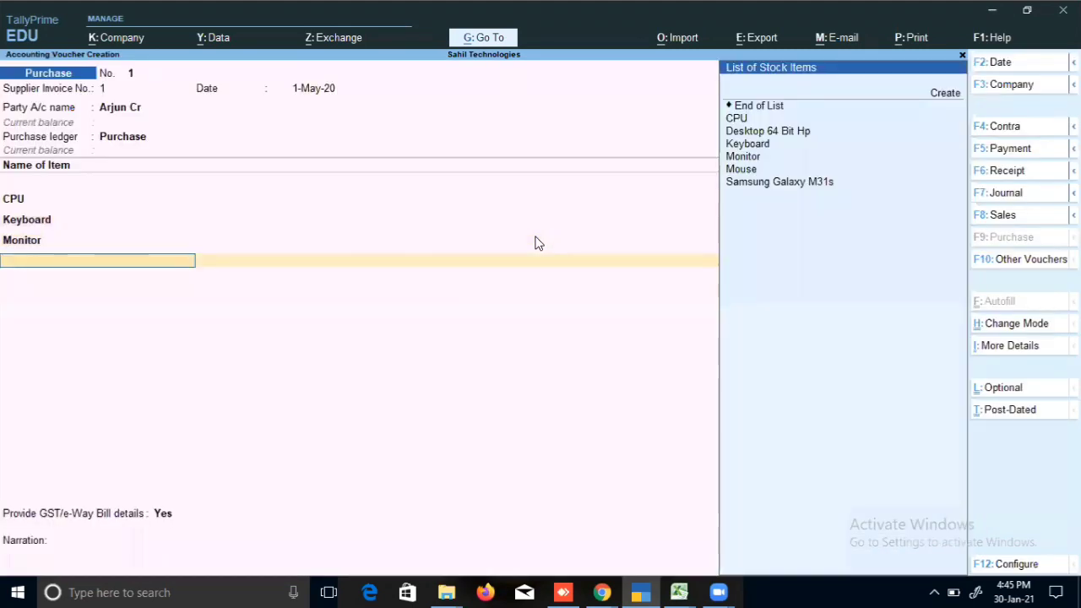
# Add Mouse to the purchase voucher, allocating 25 NOS to Main Location at a rate of 250
pyautogui.press('Down')
pyautogui.press('Down')
pyautogui.press('Down')
pyautogui.press('Down')
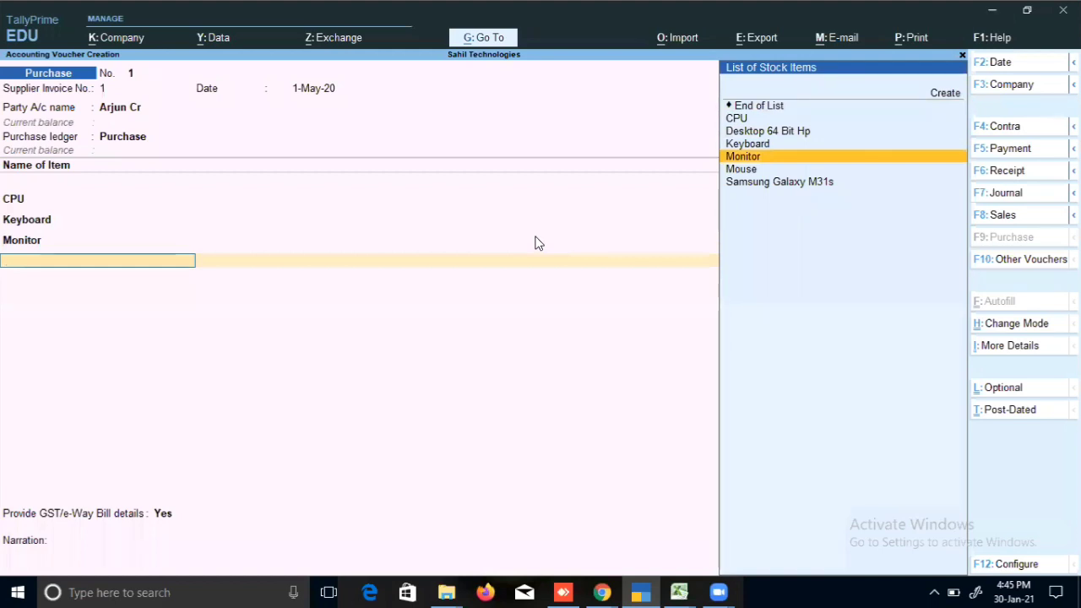
pyautogui.press('Down')
pyautogui.press('Return')
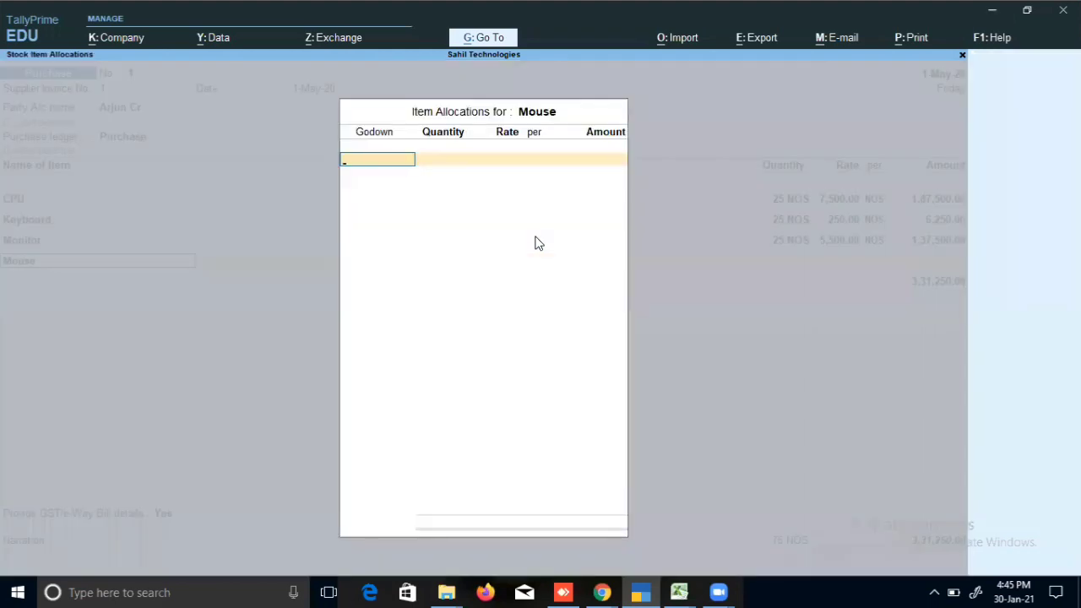
pyautogui.press('Return')
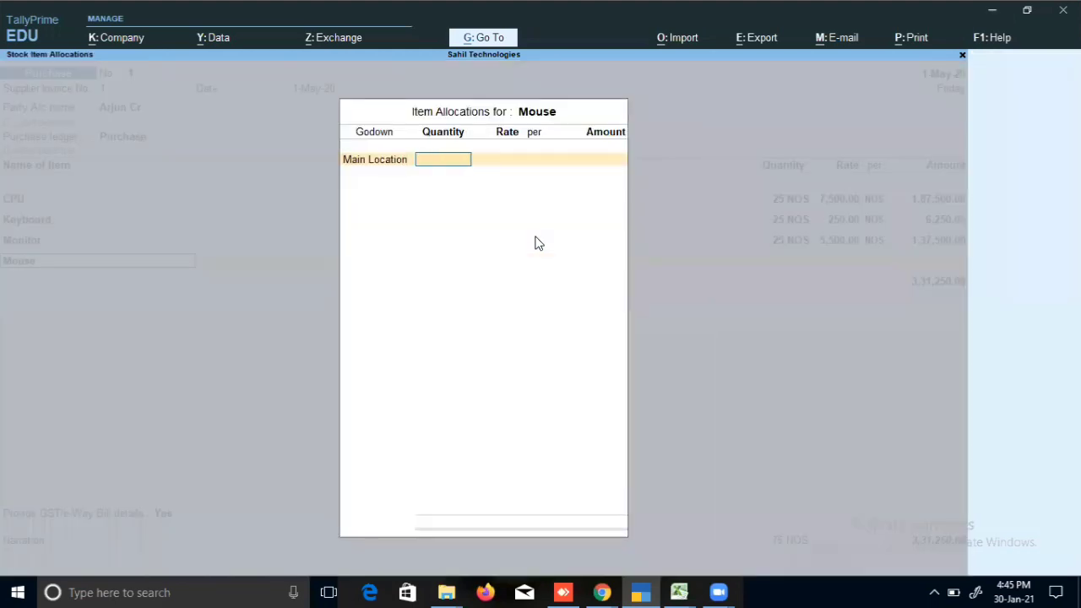
pyautogui.write('25')
pyautogui.press('Return')
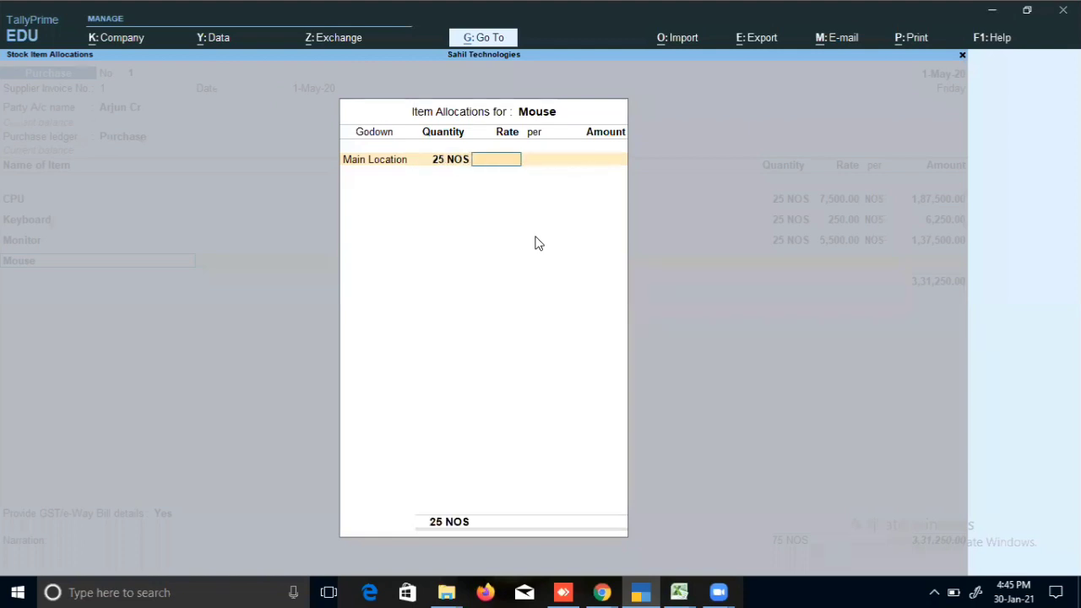
pyautogui.write('250')
pyautogui.press('Return')
pyautogui.press('Return')
pyautogui.press('Return')
pyautogui.press('Return')
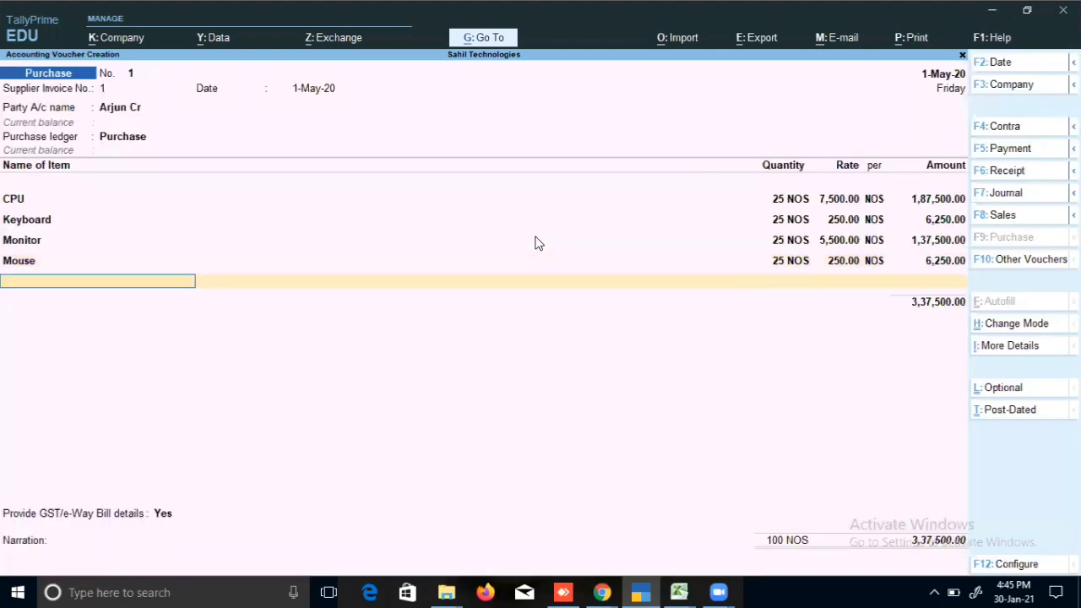
# End the item list, set Provide GST/e-Way Bill details to No and save the purchase voucher with no narration
pyautogui.press('Return')
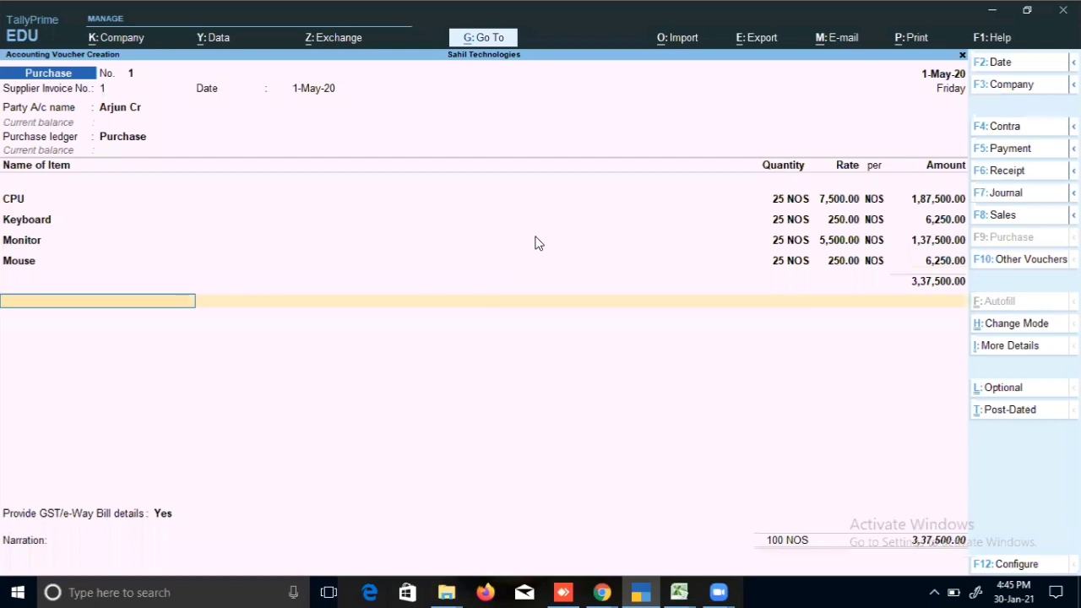
pyautogui.press('Return')
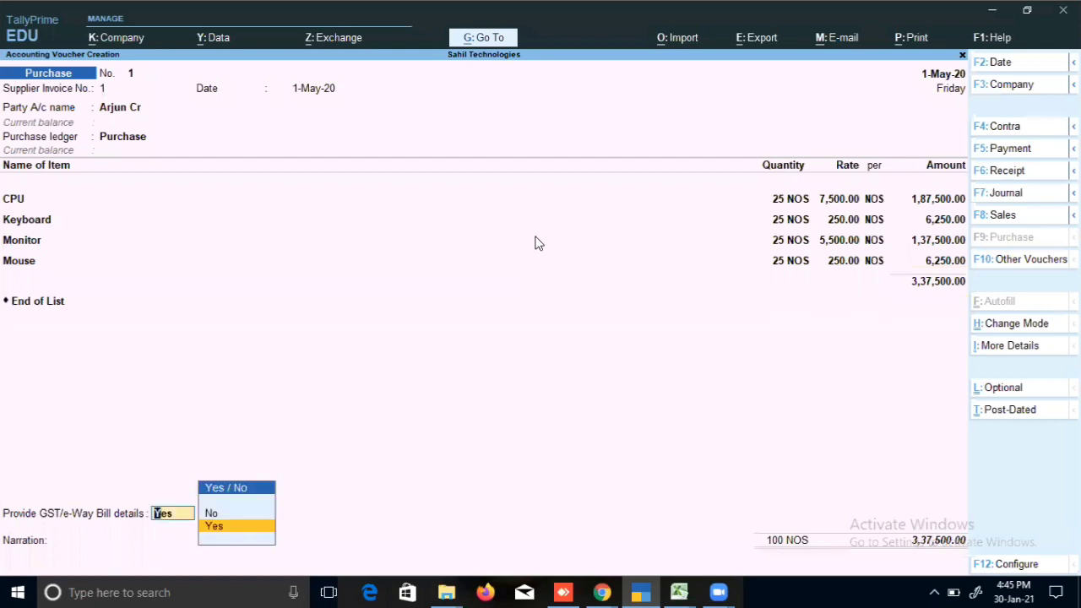
pyautogui.press('Up')
pyautogui.press('Return')
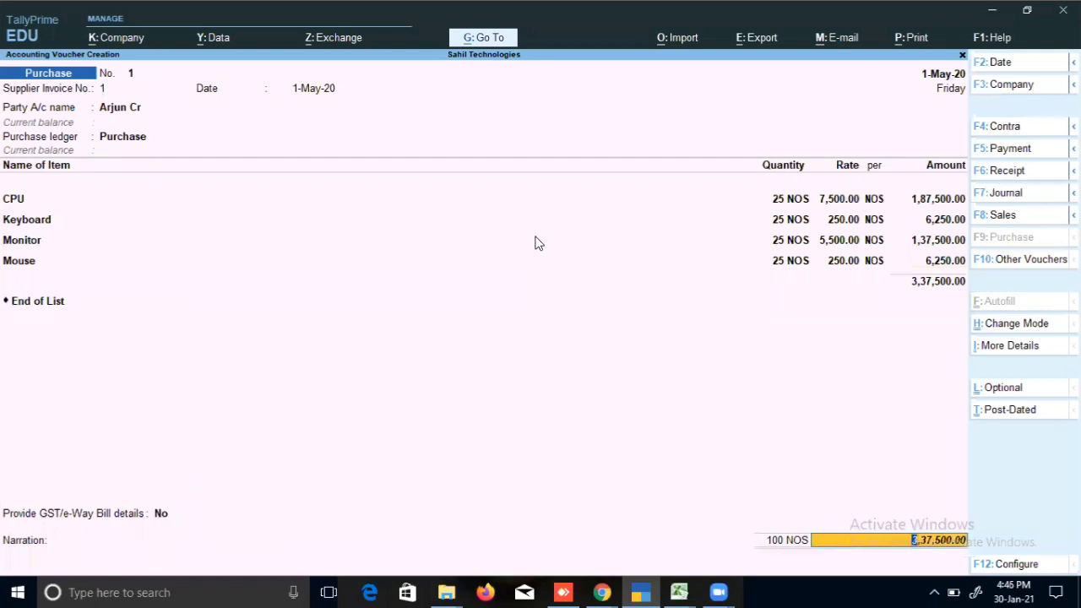
pyautogui.press('Return')
pyautogui.press('Return')
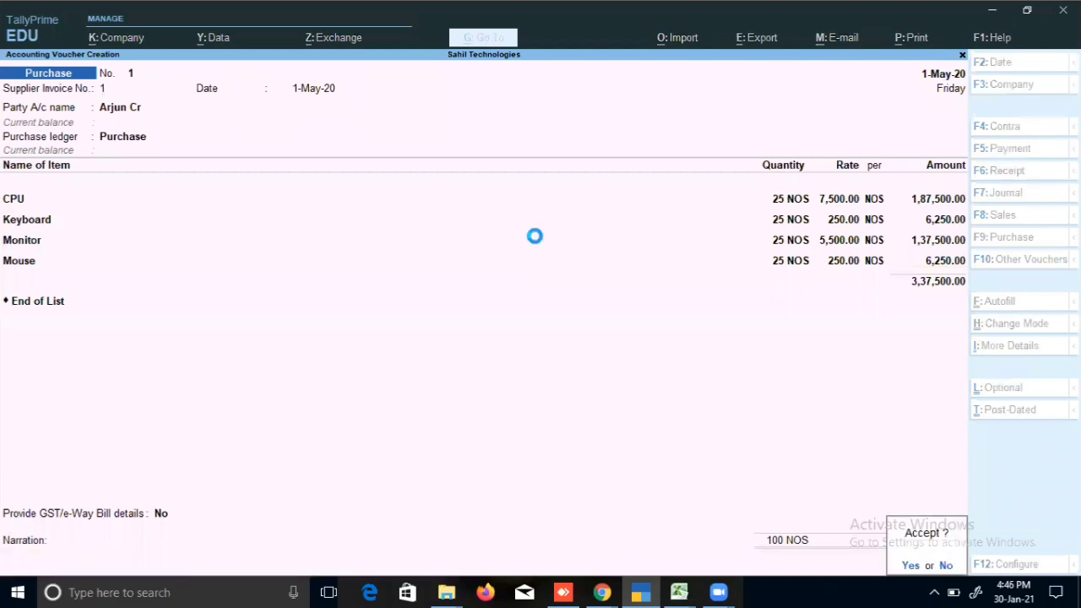
pyautogui.press('Return')
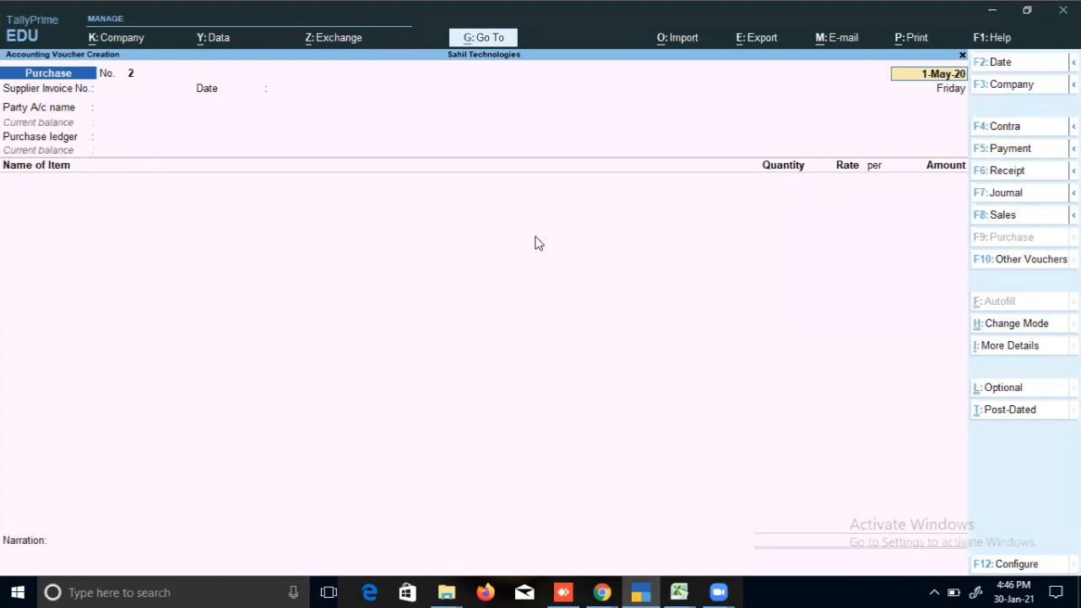
# Quit the blank purchase voucher and return to the Gateway of Tally
pyautogui.press('BackSpace')
pyautogui.press('Escape')
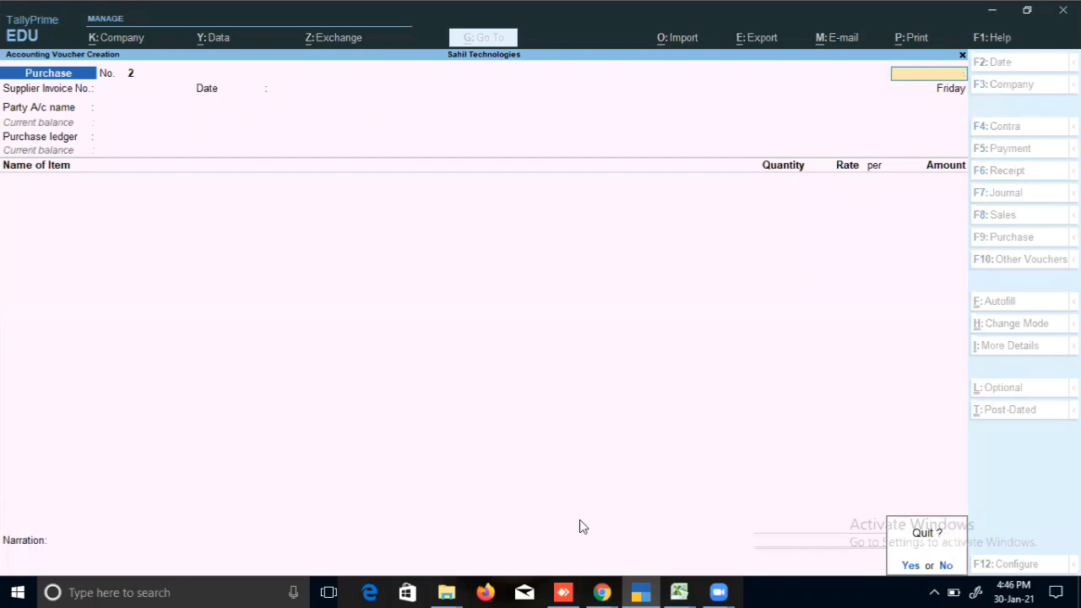
pyautogui.click(945, 566)
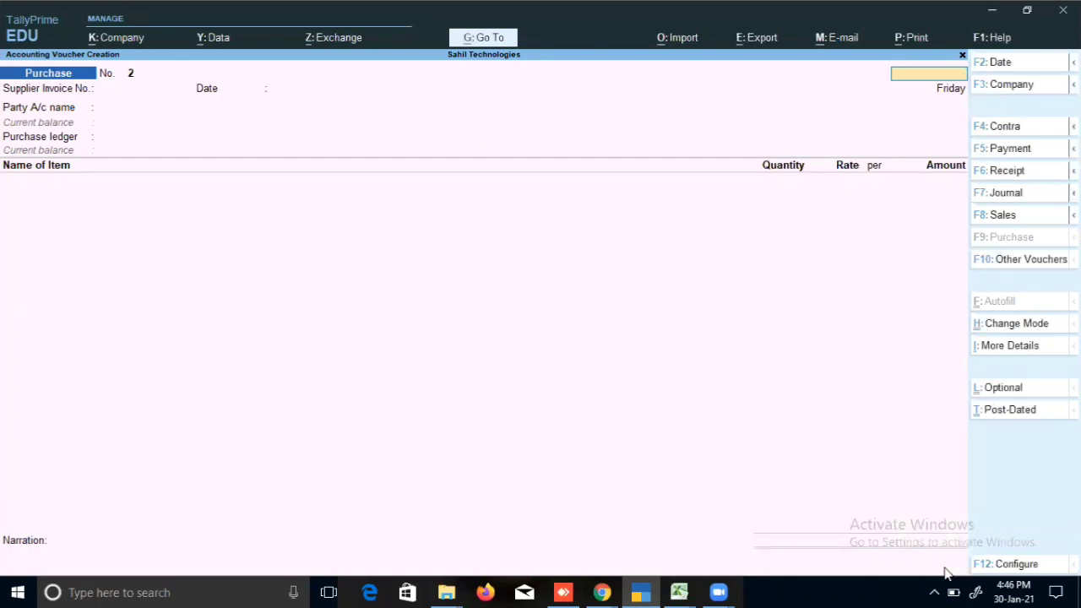
pyautogui.press('Escape')
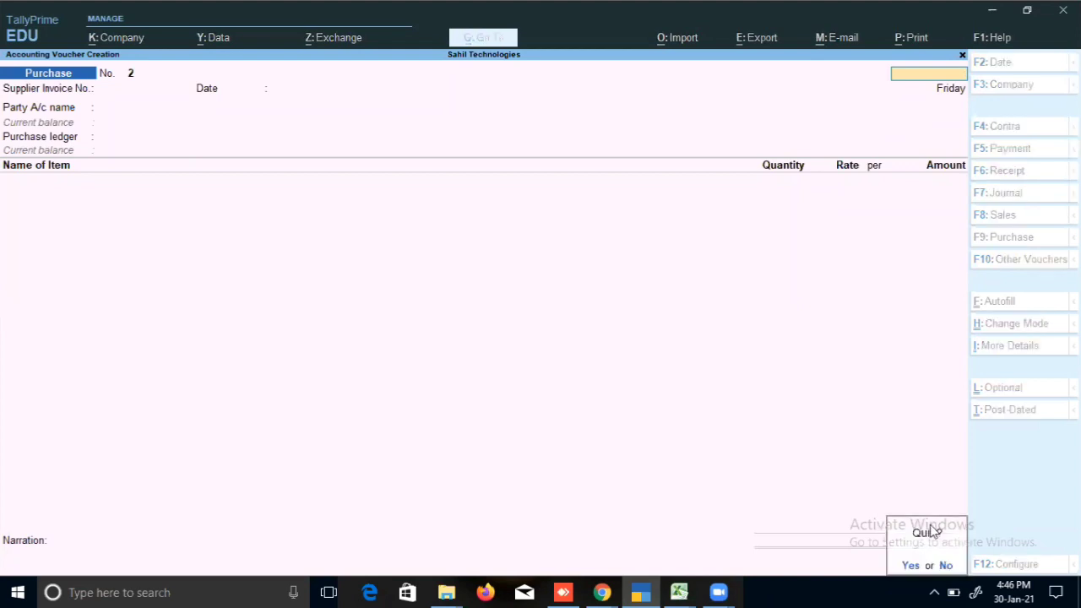
pyautogui.press('Return')
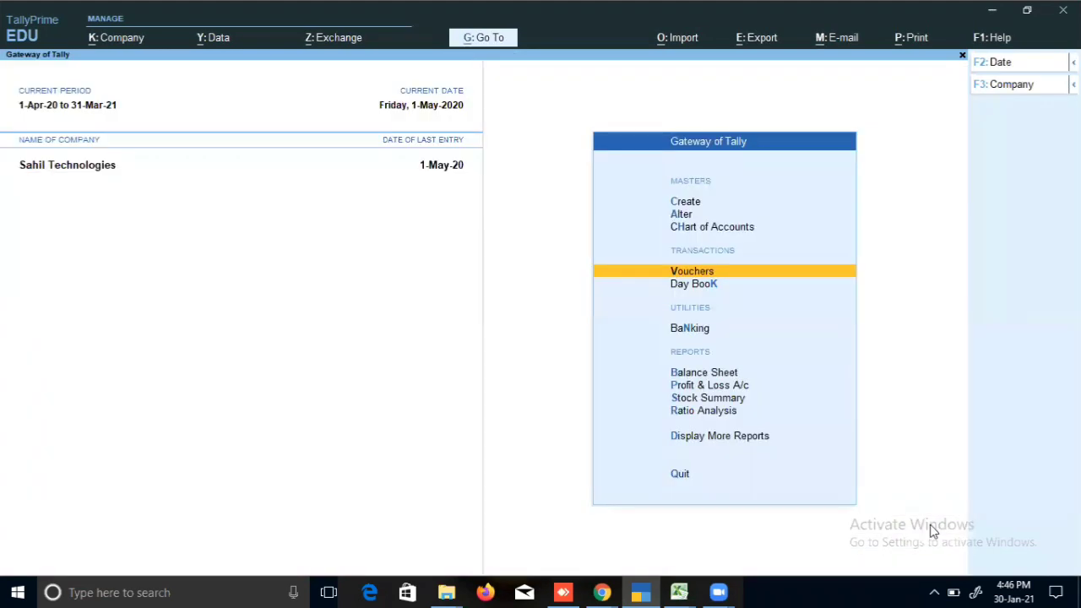
# Open the Stock Summary and review the items under the Computer group's Raw Material, returning to the group level
pyautogui.press('Down')
pyautogui.press('Down')
pyautogui.press('Down')
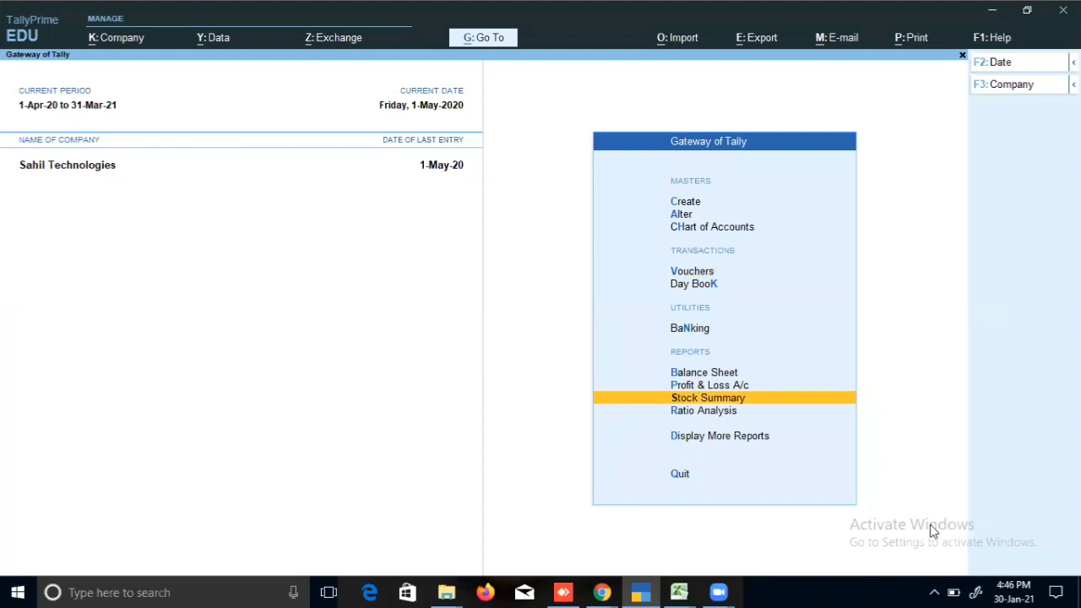
pyautogui.press('Return')
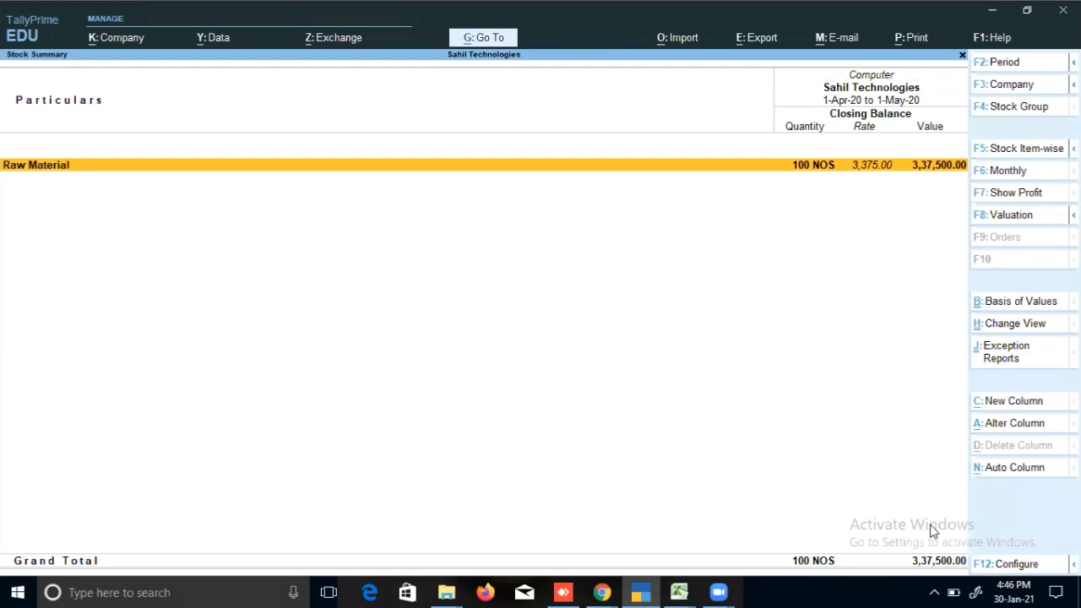
pyautogui.press('Return')
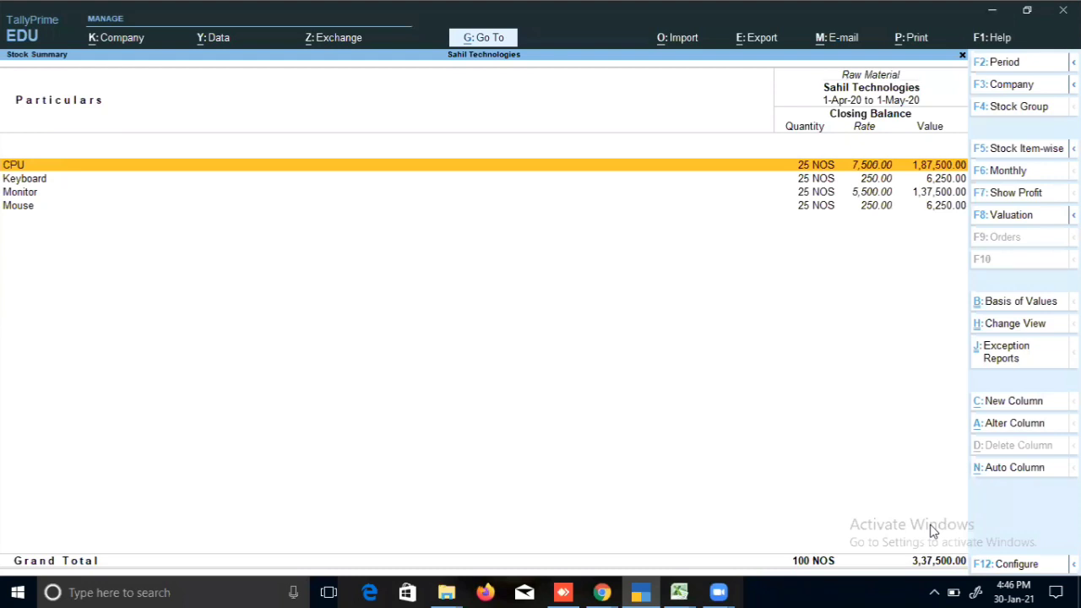
pyautogui.press('Escape')
pyautogui.press('Escape')
pyautogui.press('Escape')
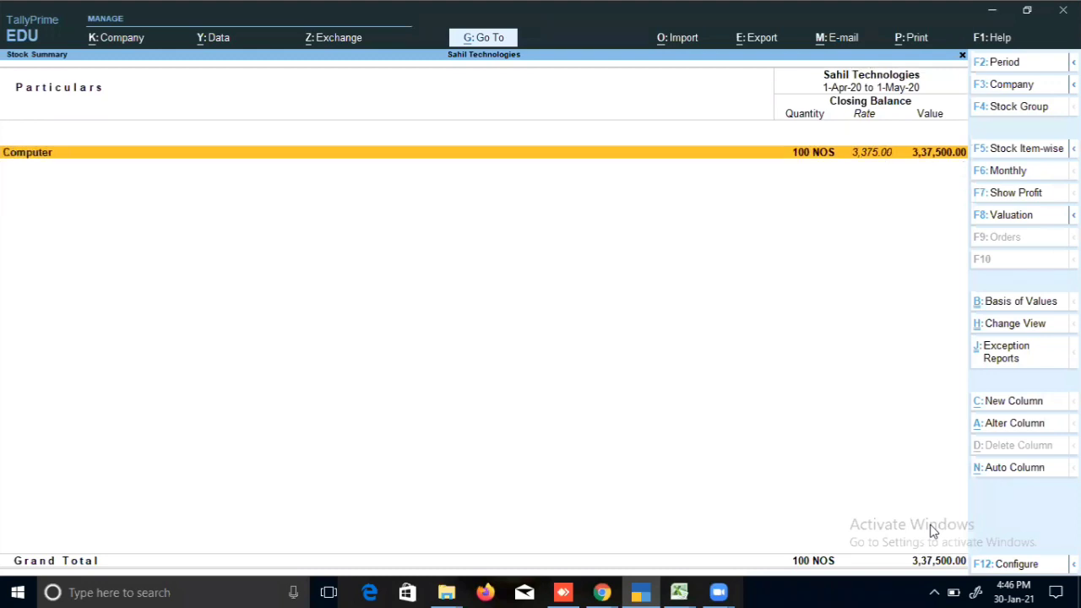
# Configure the Stock Summary to show Opening Balance, Goods Inwards and Goods Outwards
pyautogui.press('Return')
pyautogui.press('F12')
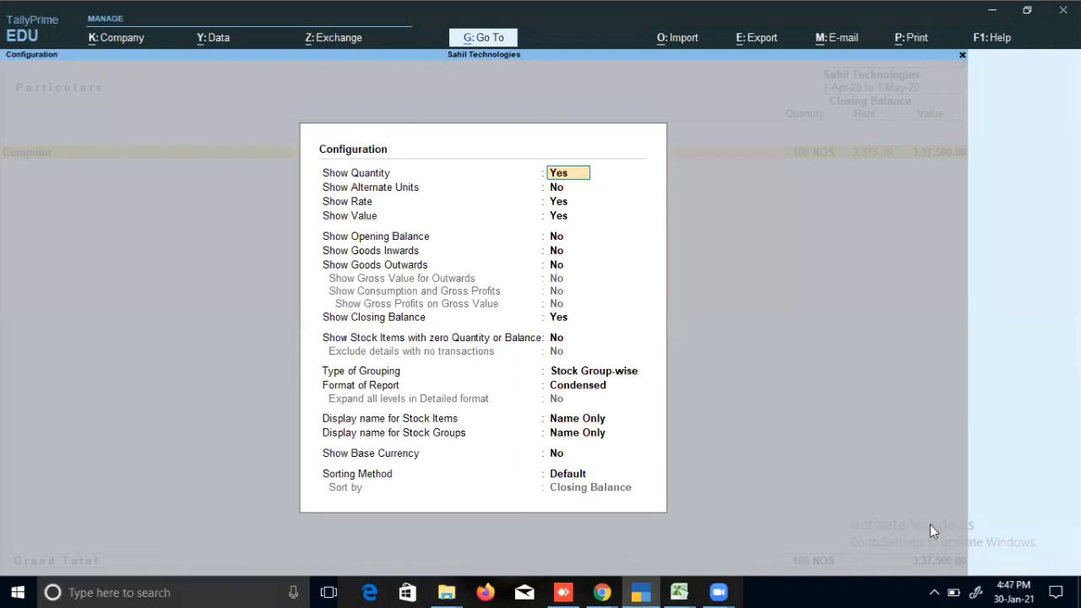
pyautogui.press('Down')
pyautogui.press('Down')
pyautogui.press('Down')
pyautogui.press('Down')
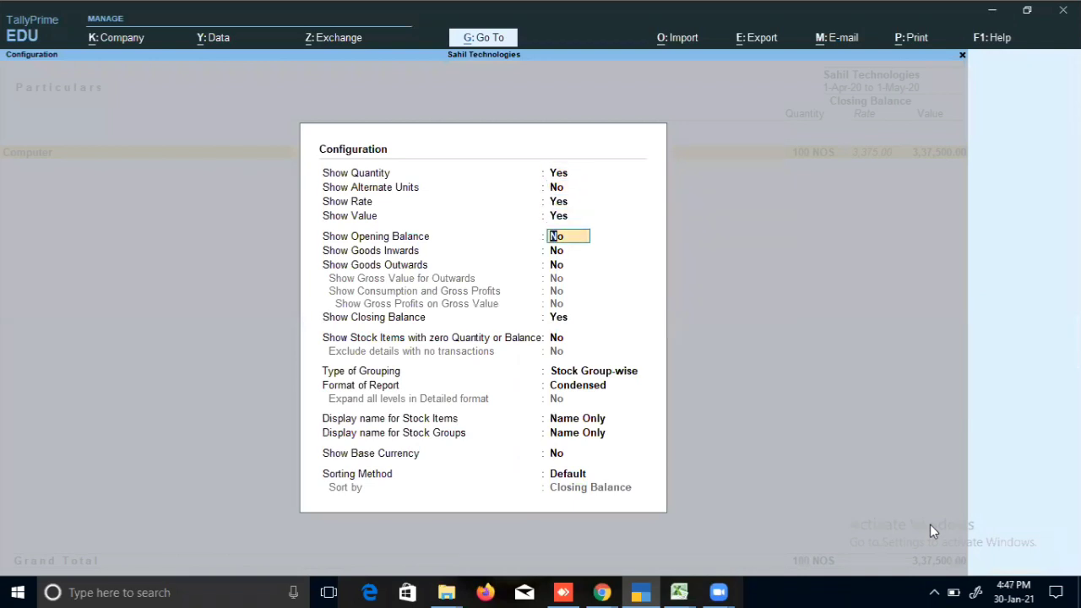
pyautogui.write('y')
pyautogui.press('Return')
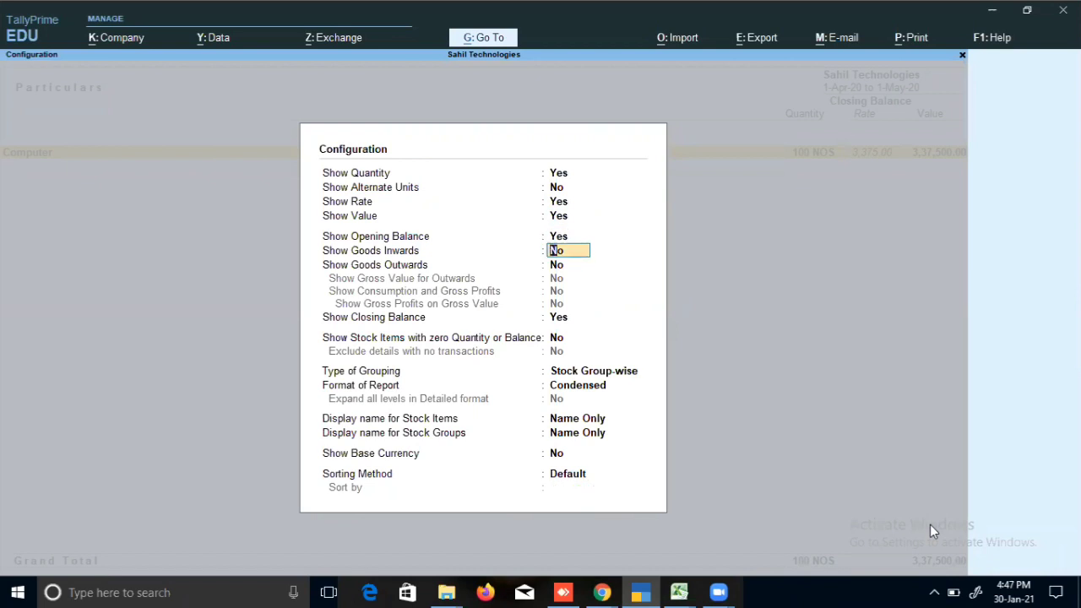
pyautogui.write('y')
pyautogui.press('Return')
pyautogui.write('y')
pyautogui.press('Return')
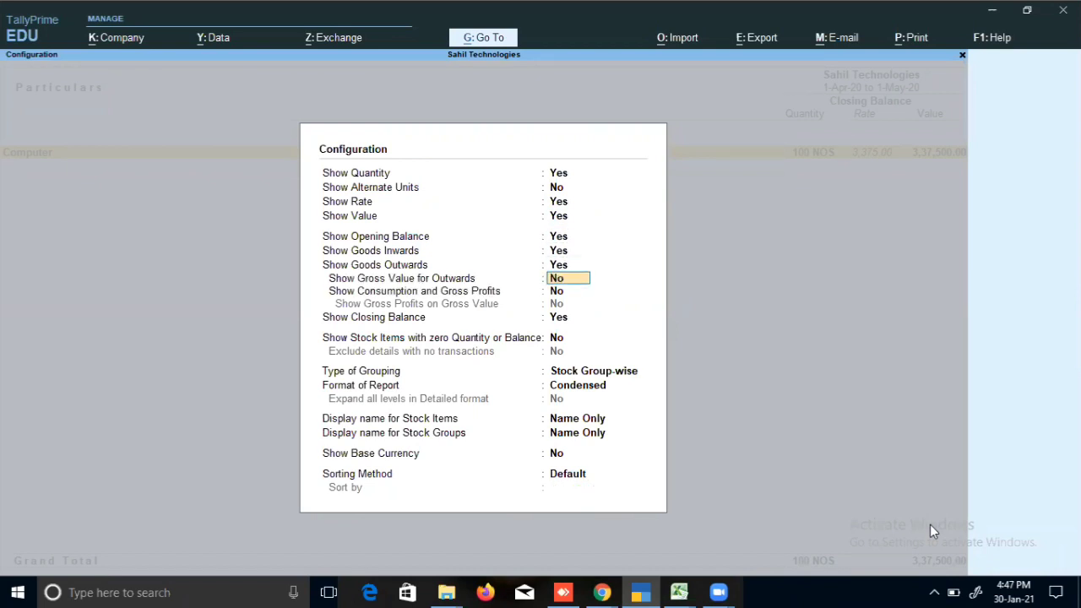
# Set the Stock Summary format to Detailed with all levels expanded, keeping Stock Group-wise grouping and Default sorting, and apply the configuration
pyautogui.press('Return')
pyautogui.press('Return')
pyautogui.press('Return')
pyautogui.press('Return')
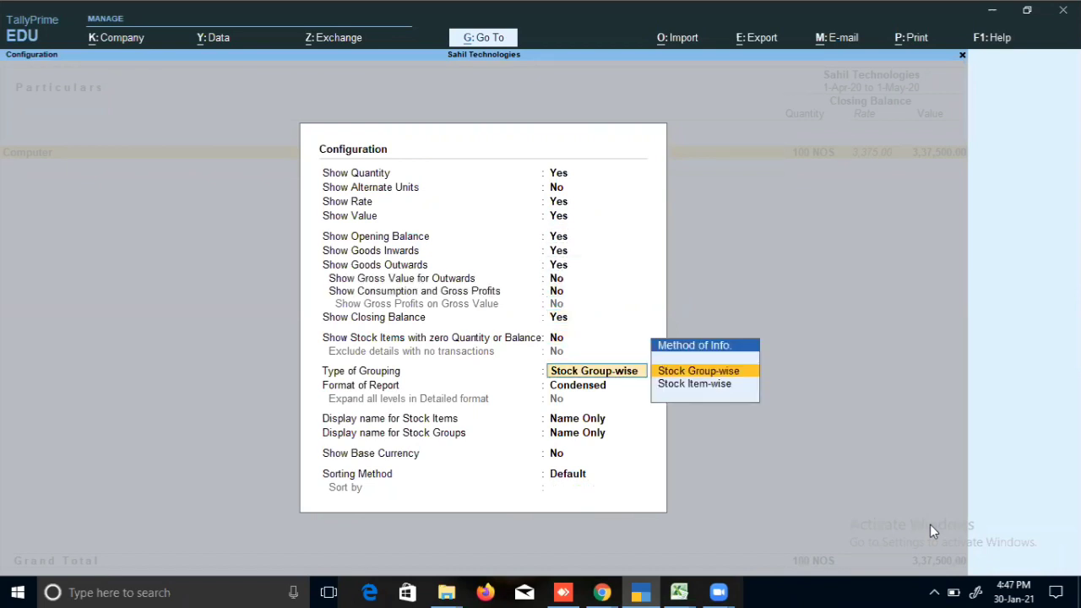
pyautogui.press('Return')
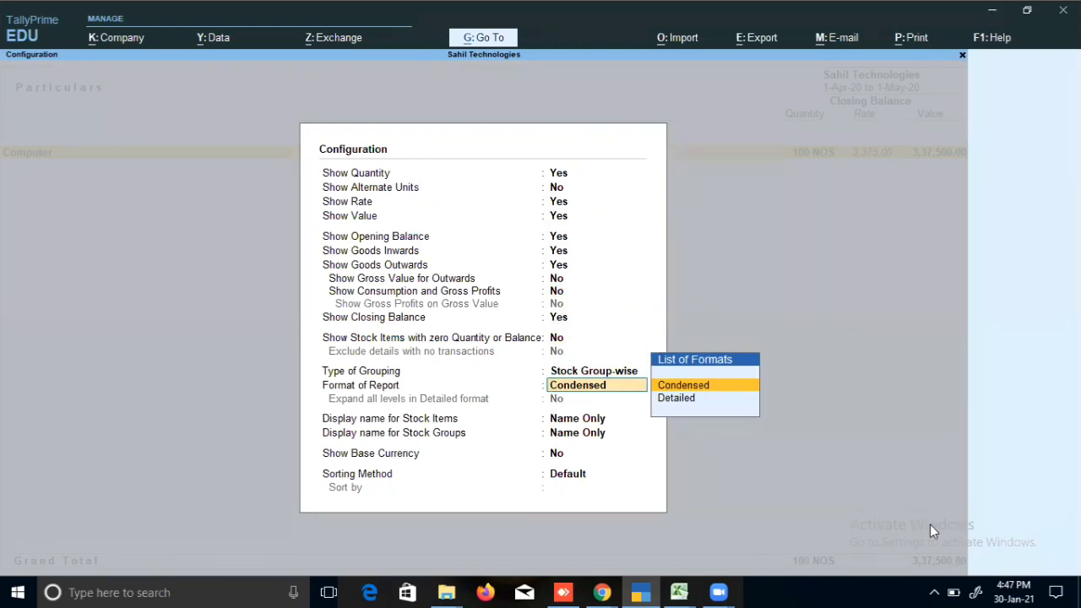
pyautogui.press('Down')
pyautogui.press('Return')
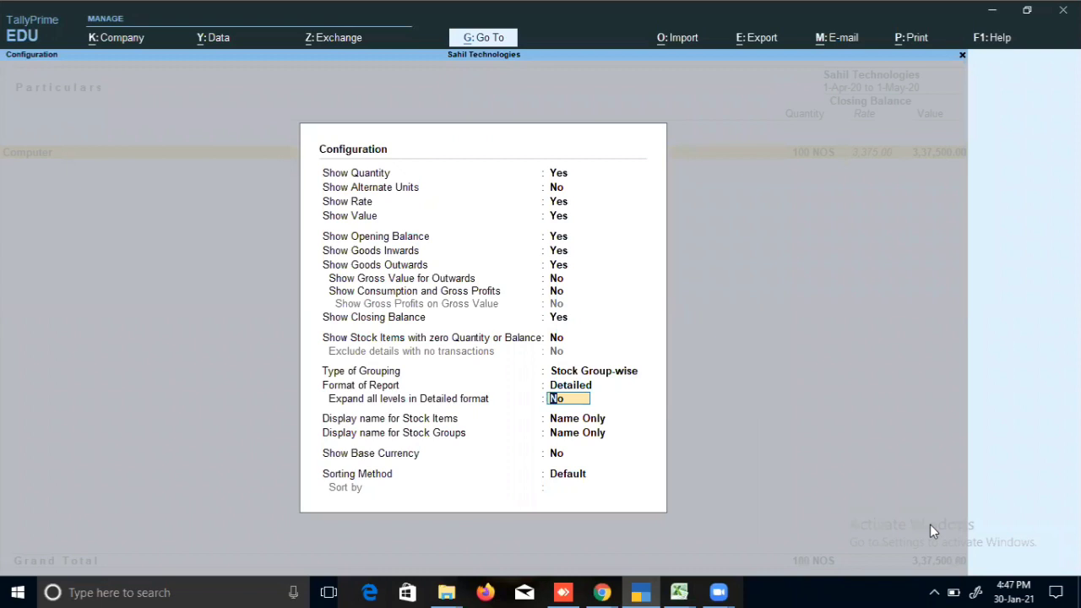
pyautogui.write('y')
pyautogui.press('Return')
pyautogui.press('Return')
pyautogui.press('Return')
pyautogui.press('Return')
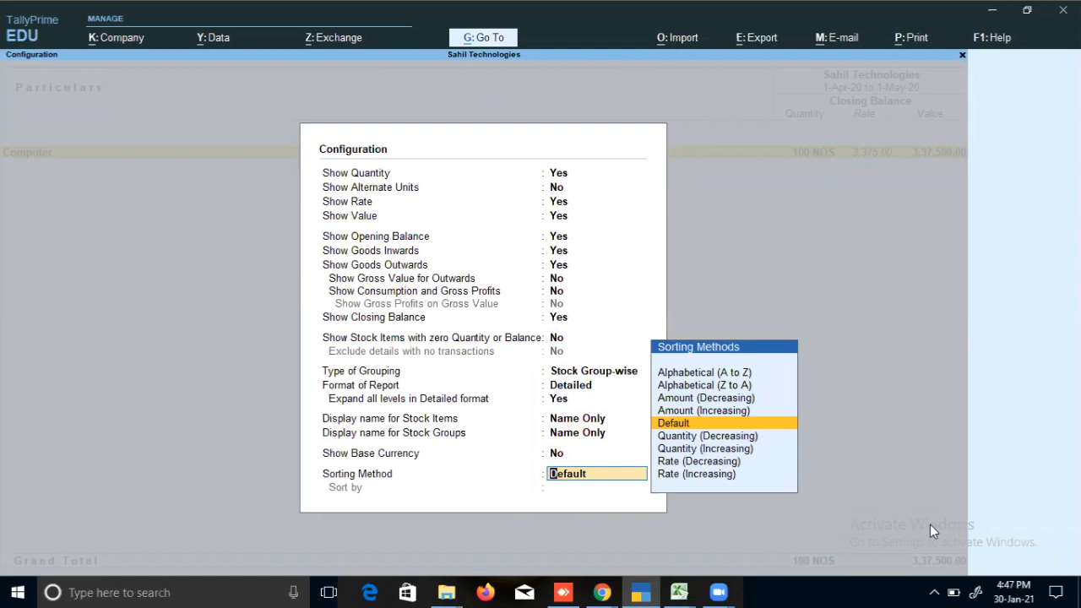
pyautogui.press('Return')
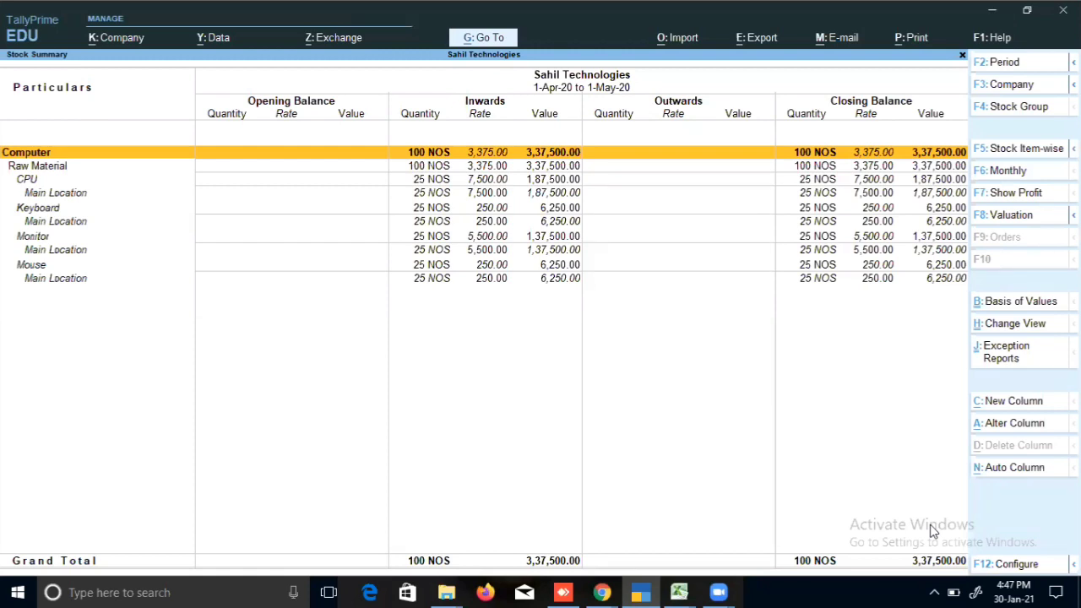
# Examine the inwards and closing balances of each component in the detailed Stock Summary, then close the report
pyautogui.press('Down')
pyautogui.press('Down')
pyautogui.press('Down')
pyautogui.press('Up')
pyautogui.press('Up')
pyautogui.press('Up')
pyautogui.press('Down')
pyautogui.press('Escape')
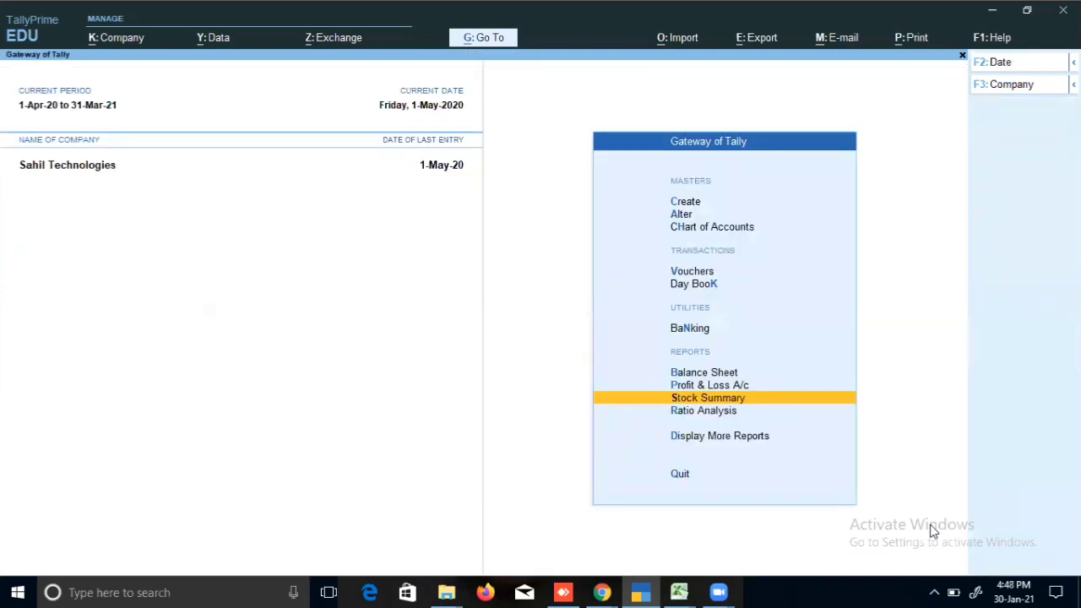
# Open voucher creation from the Gateway of Tally
pyautogui.press('Up')
pyautogui.press('Up')
pyautogui.press('Up')
pyautogui.press('Up')
pyautogui.press('Up')
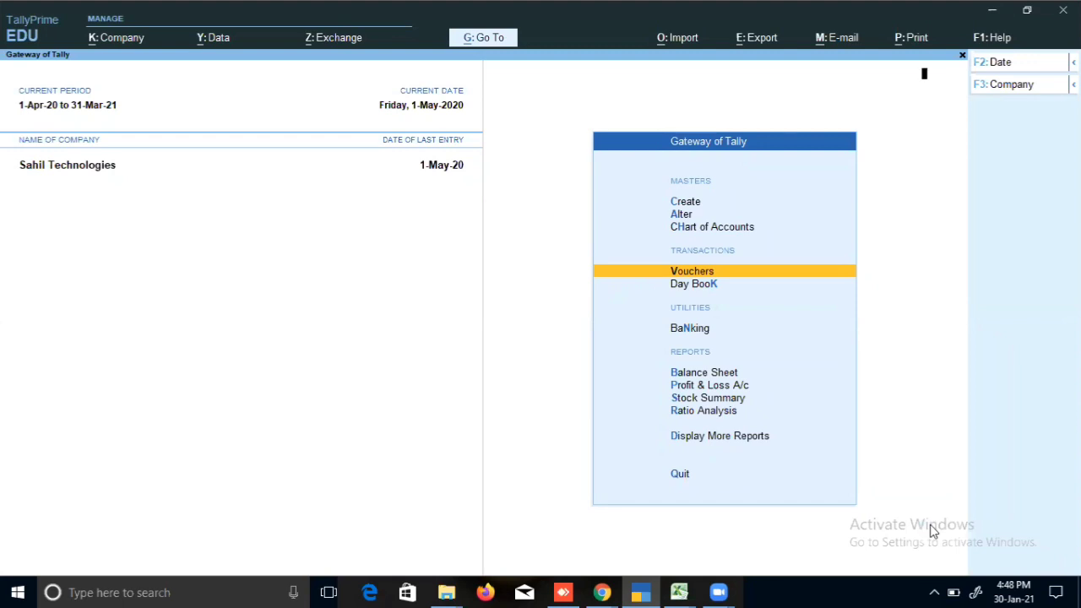
pyautogui.press('Return')
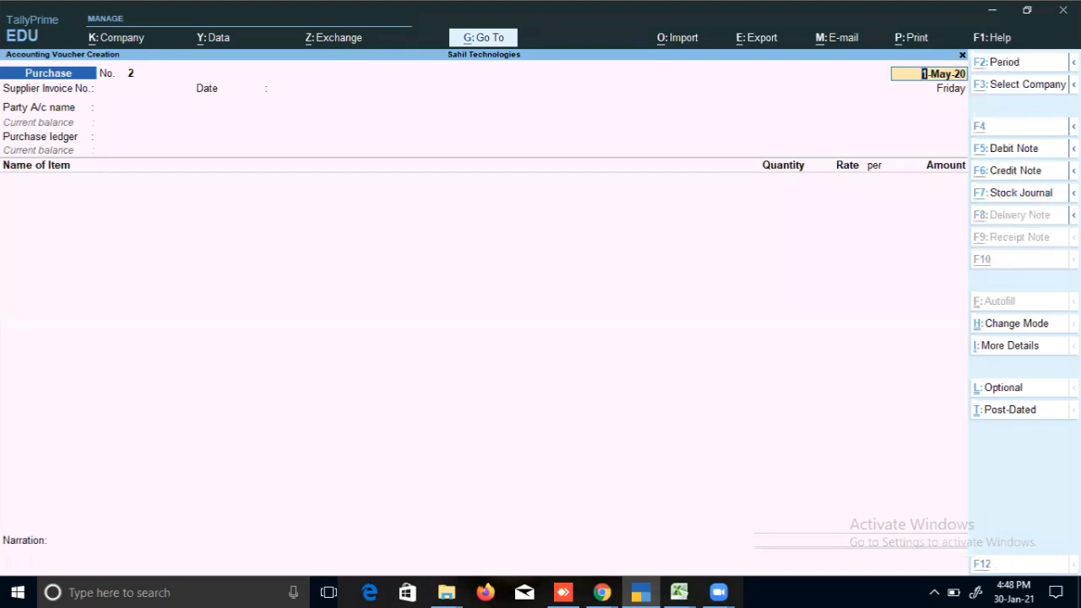
# Check which voucher types are available for stock journal entry, then cancel back to the Gateway of Tally
pyautogui.hotkey('alt', 'F7')
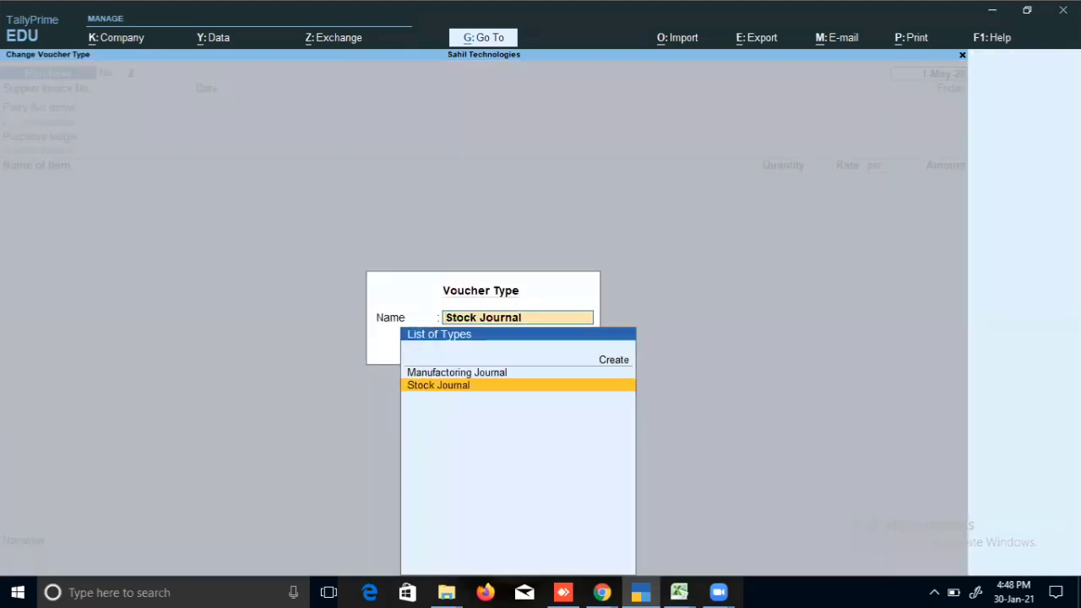
pyautogui.press('Escape')
pyautogui.press('Escape')
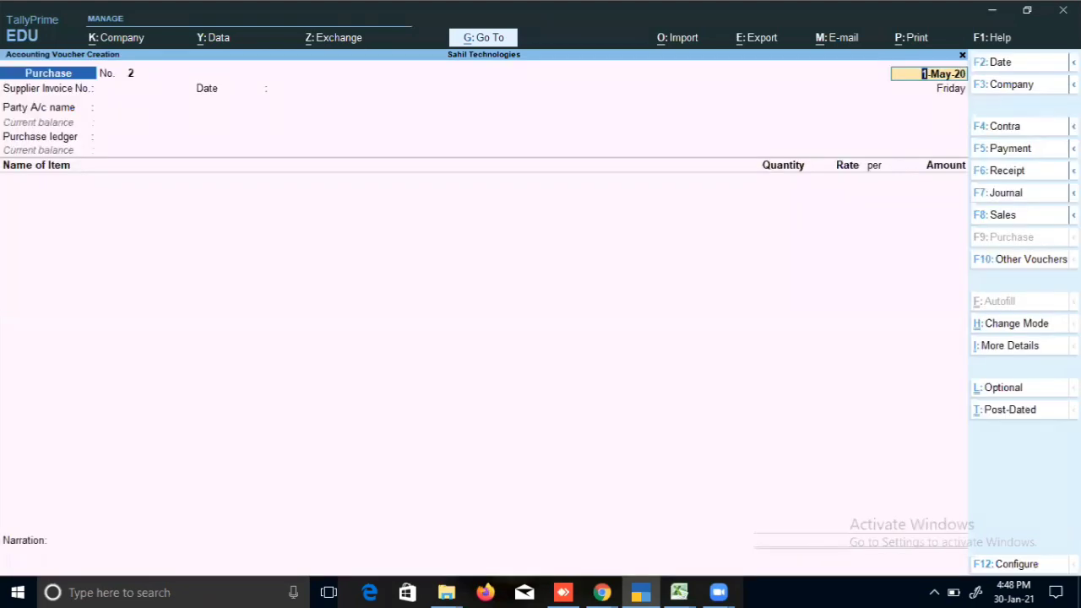
pyautogui.click(1073, 193)
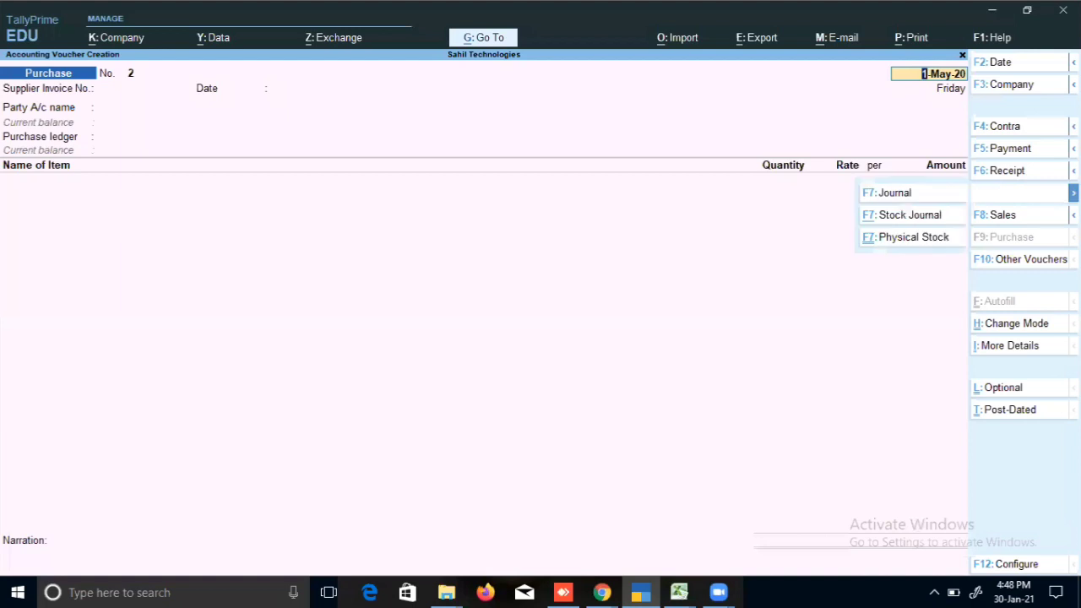
pyautogui.click(897, 218)
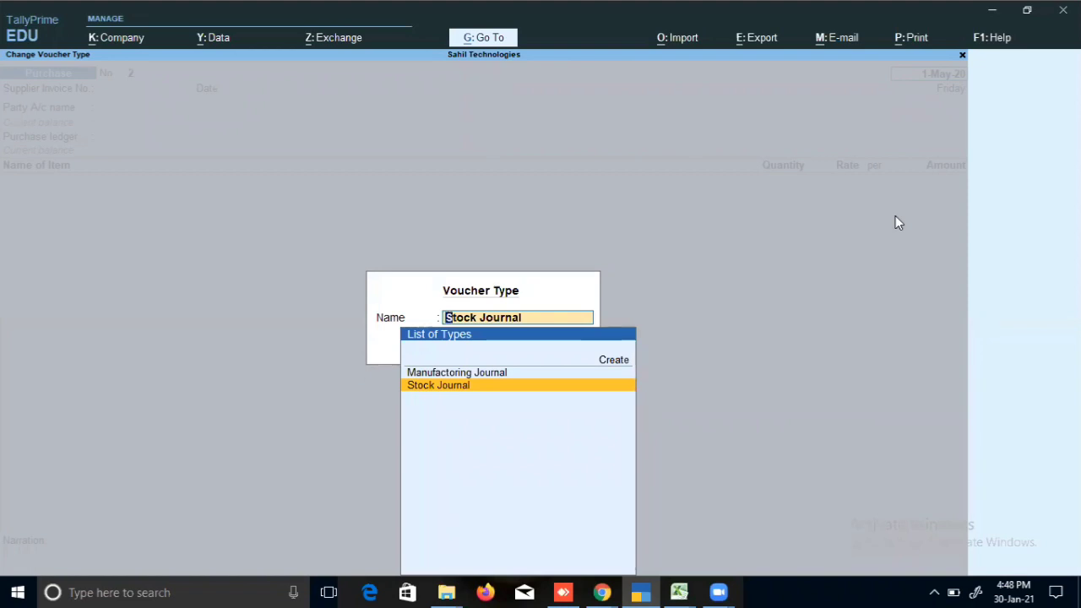
pyautogui.press('BackSpace')
pyautogui.press('Escape')
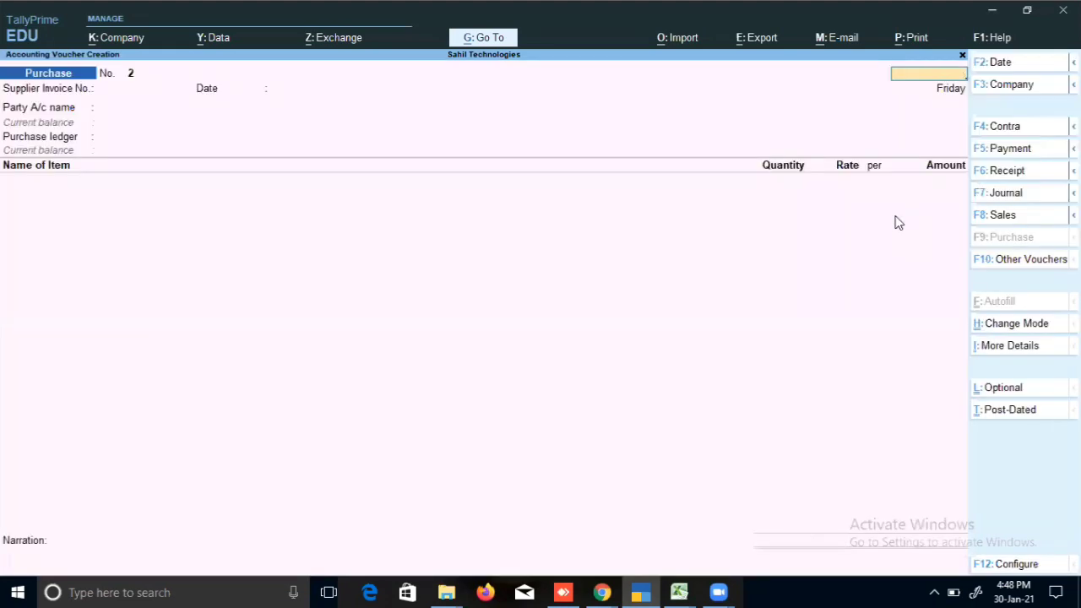
pyautogui.press('Escape')
pyautogui.press('y')
# Start creating a voucher type master named Manufactoring Journal 2, without adding any other-language name
pyautogui.press('Up')
pyautogui.press('Up')
pyautogui.press('Up')
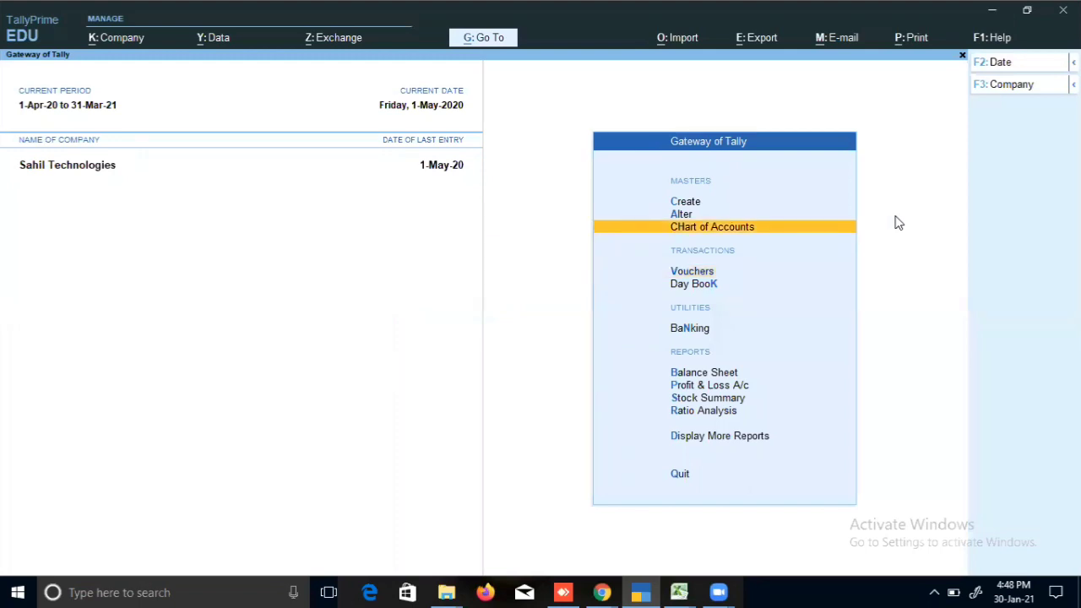
pyautogui.press('Return')
pyautogui.press('Down')
pyautogui.press('Down')
pyautogui.press('Down')
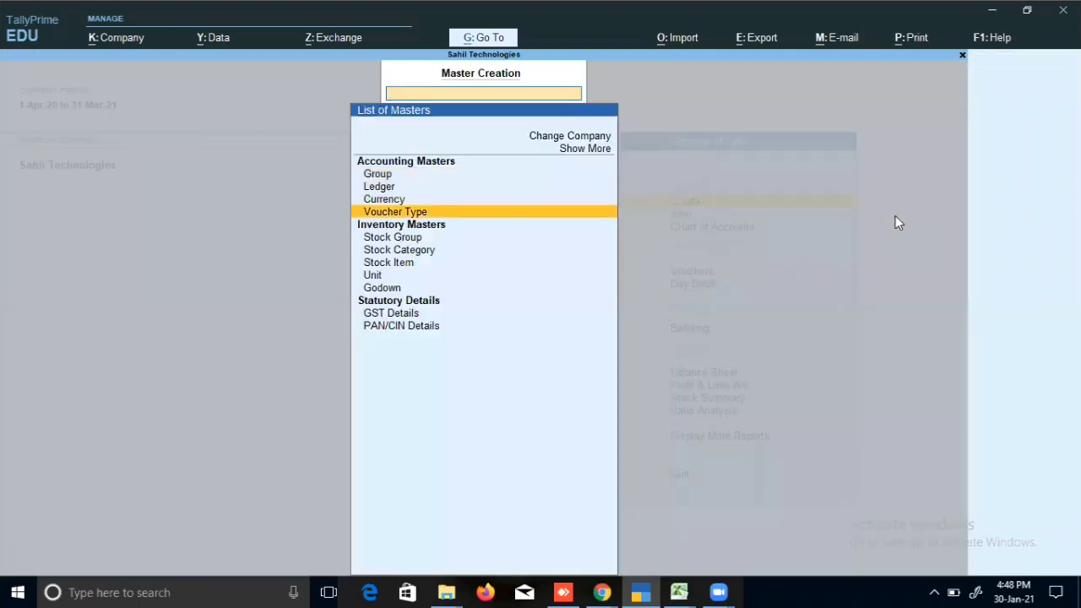
pyautogui.press('Return')
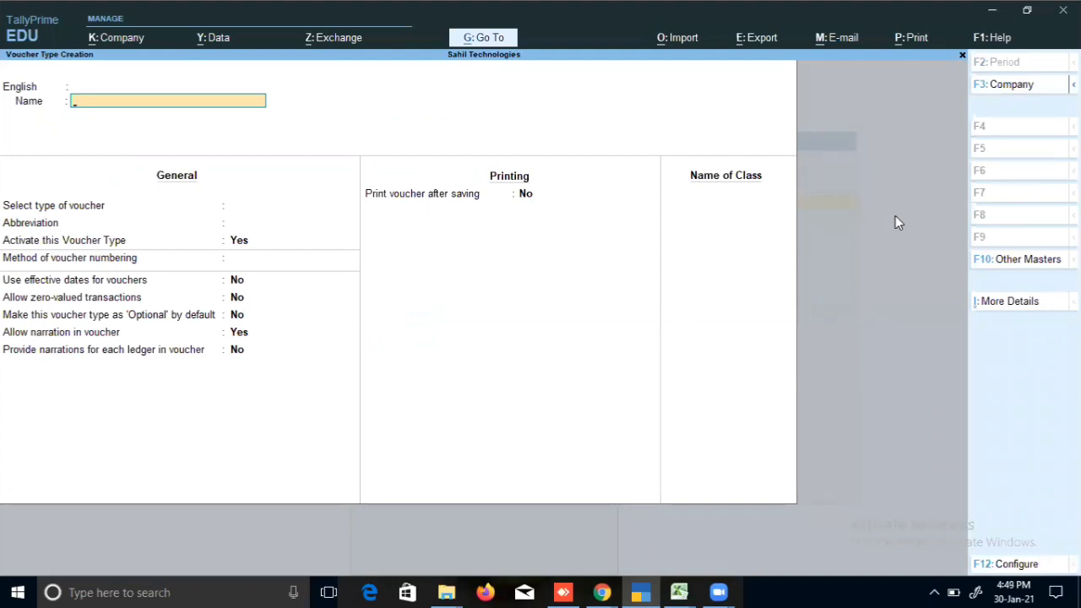
pyautogui.write('Manufactoring Journa')
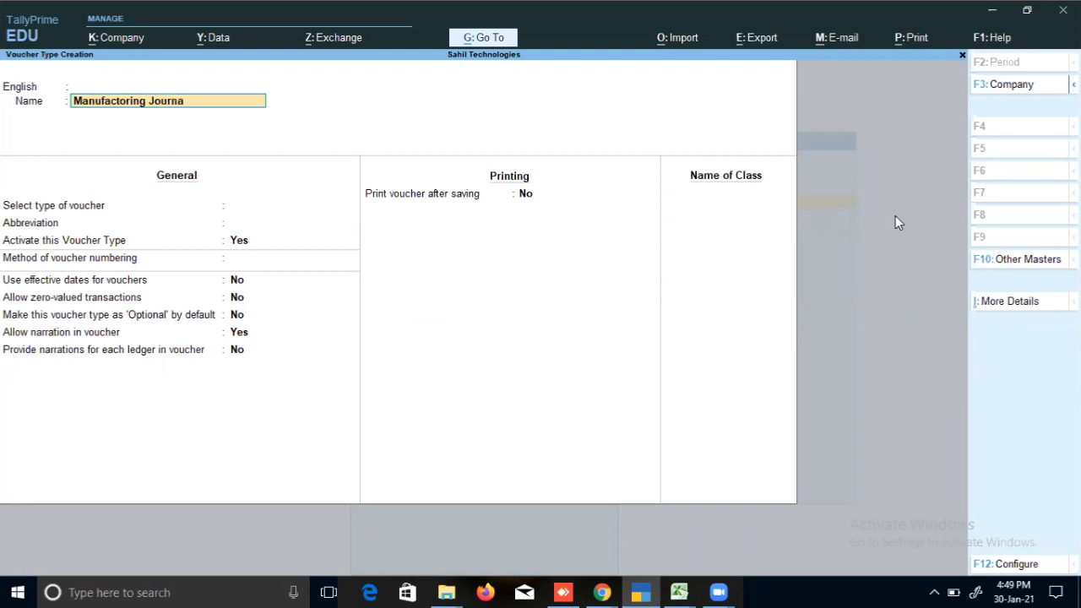
pyautogui.write('l 2')
pyautogui.press('Return')
pyautogui.press('Return')
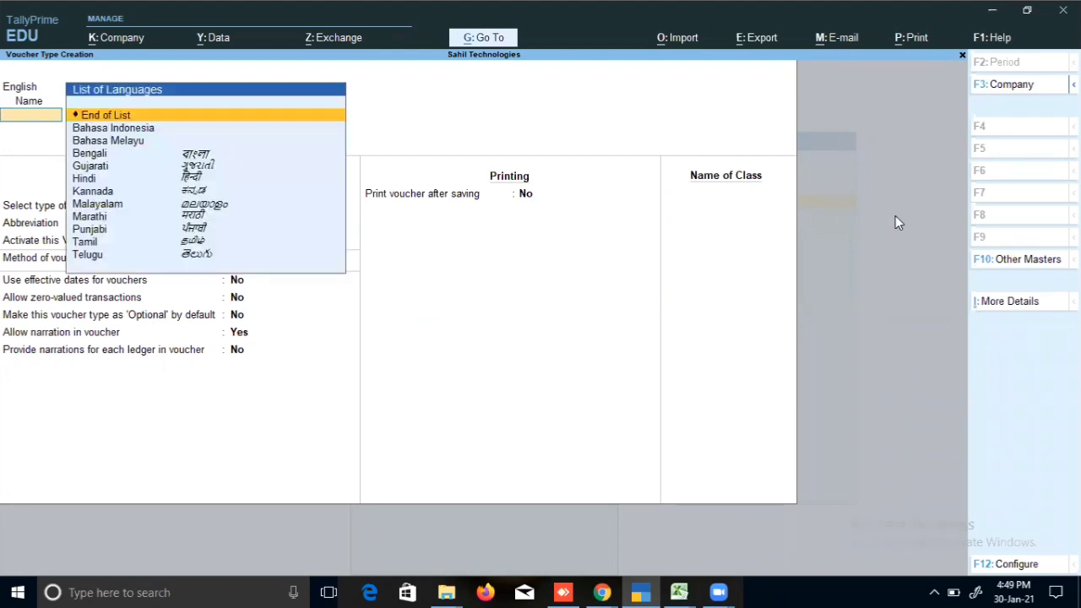
pyautogui.press('Return')
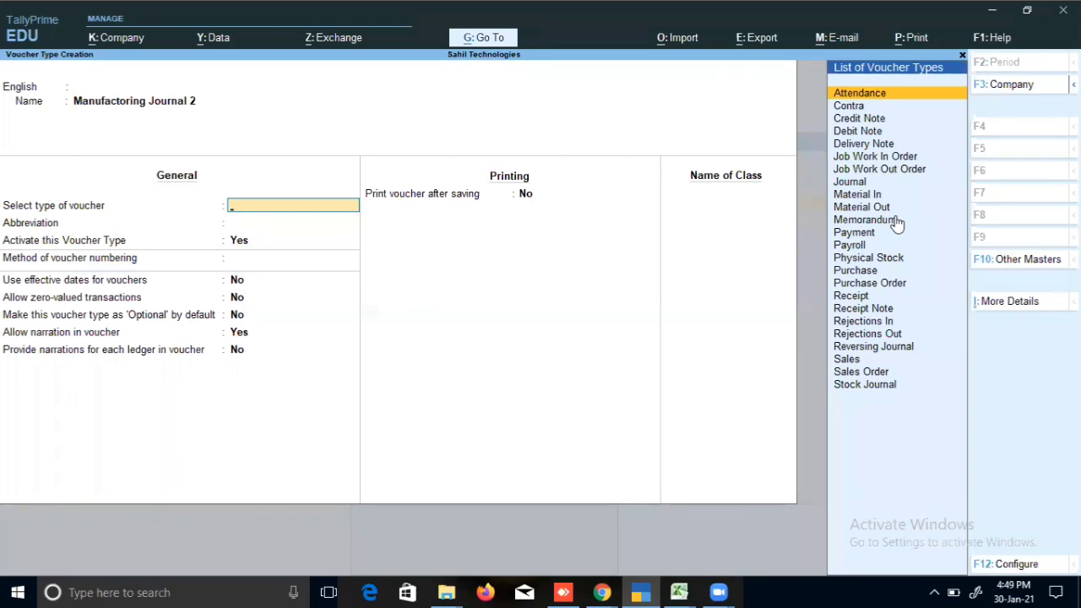
# Base the voucher type on Stock Journal, keeping abbreviation Stk Jrnl, activation, automatic numbering and the other general defaults
pyautogui.write('Sto')
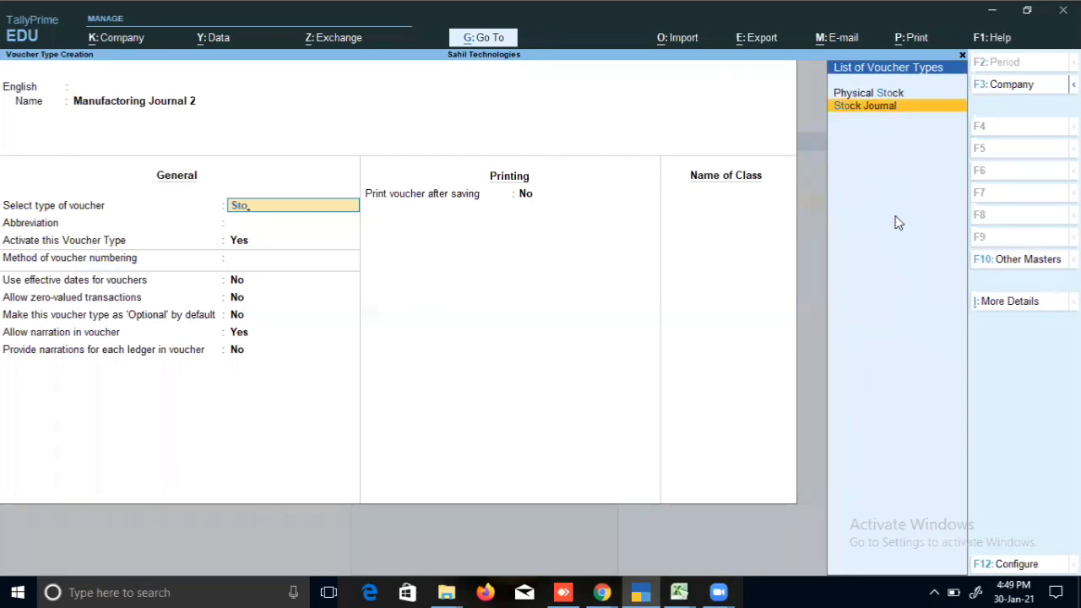
pyautogui.press('Return')
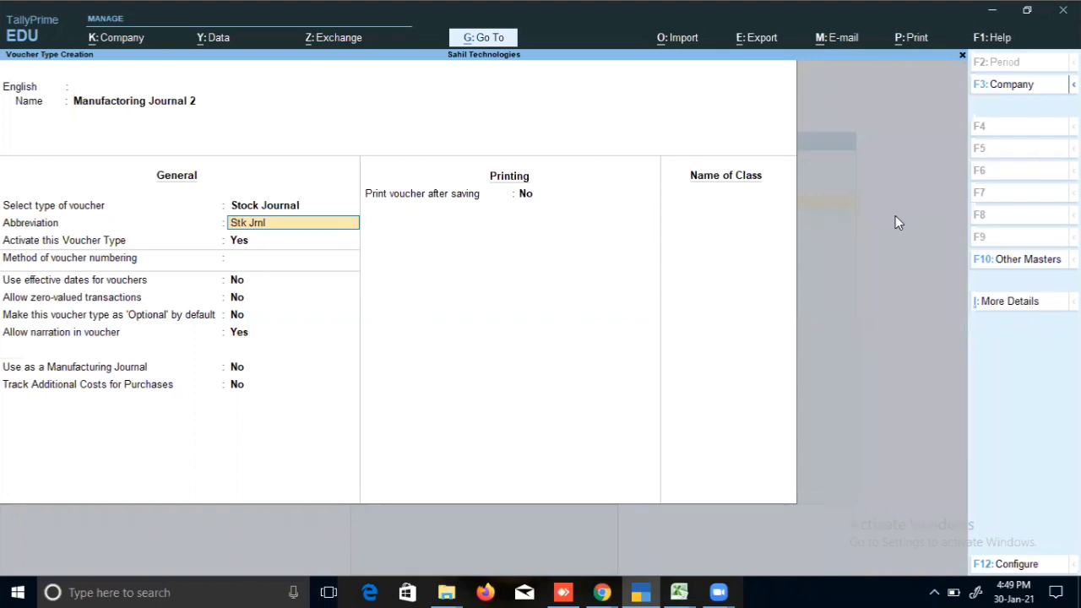
pyautogui.press('Return')
pyautogui.press('Return')
pyautogui.press('Return')
pyautogui.press('Return')
pyautogui.press('Return')
pyautogui.press('Return')
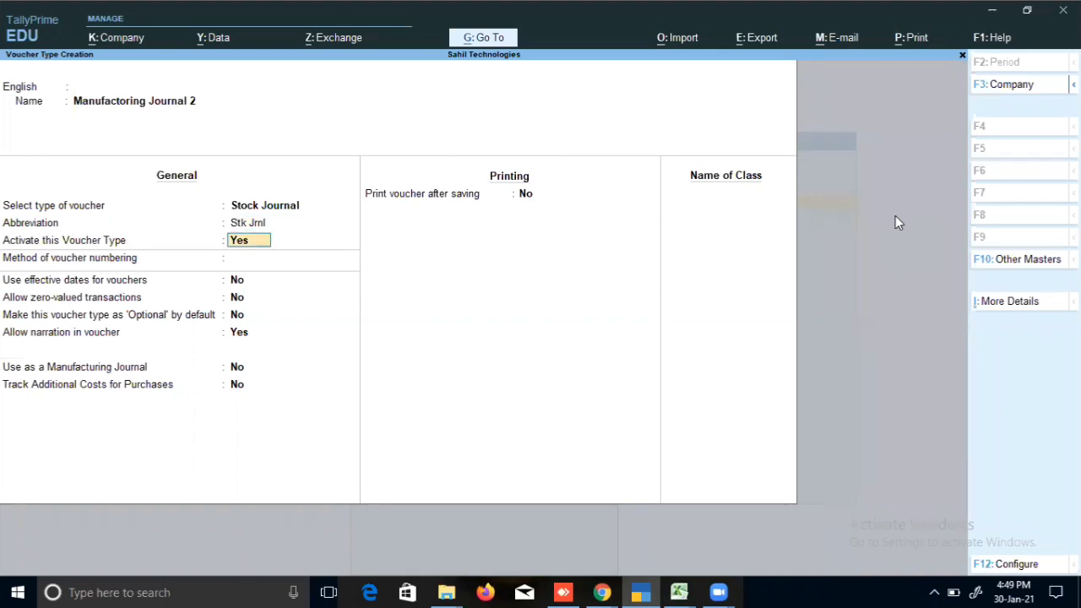
pyautogui.press('Return')
pyautogui.press('Return')
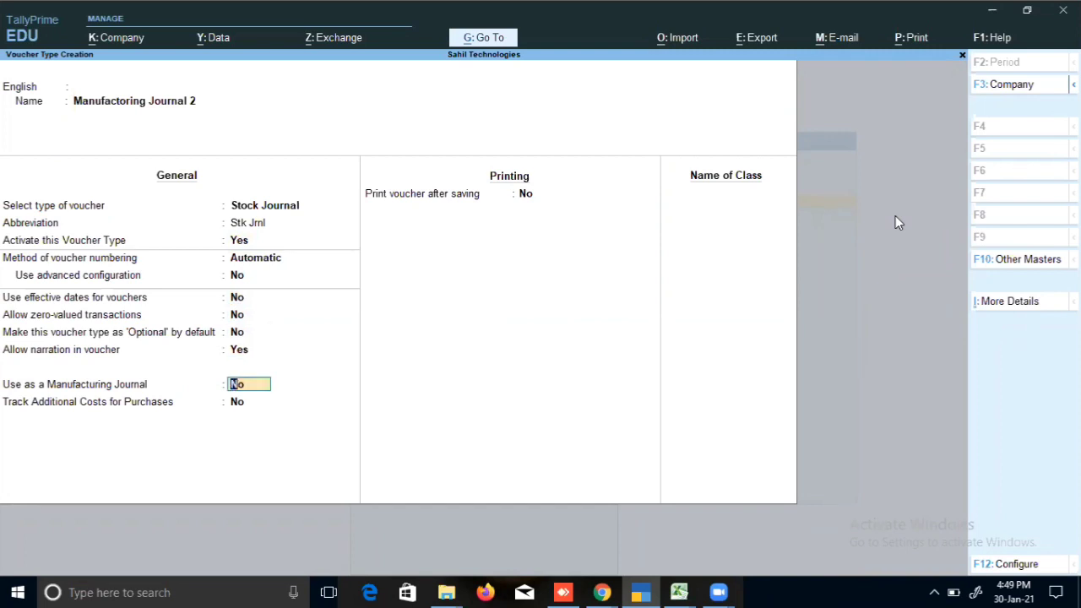
# Enable use as a Manufacturing Journal, save the voucher type and return to the Gateway of Tally
pyautogui.write('y')
pyautogui.press('Return')
pyautogui.press('Return')
pyautogui.press('Return')
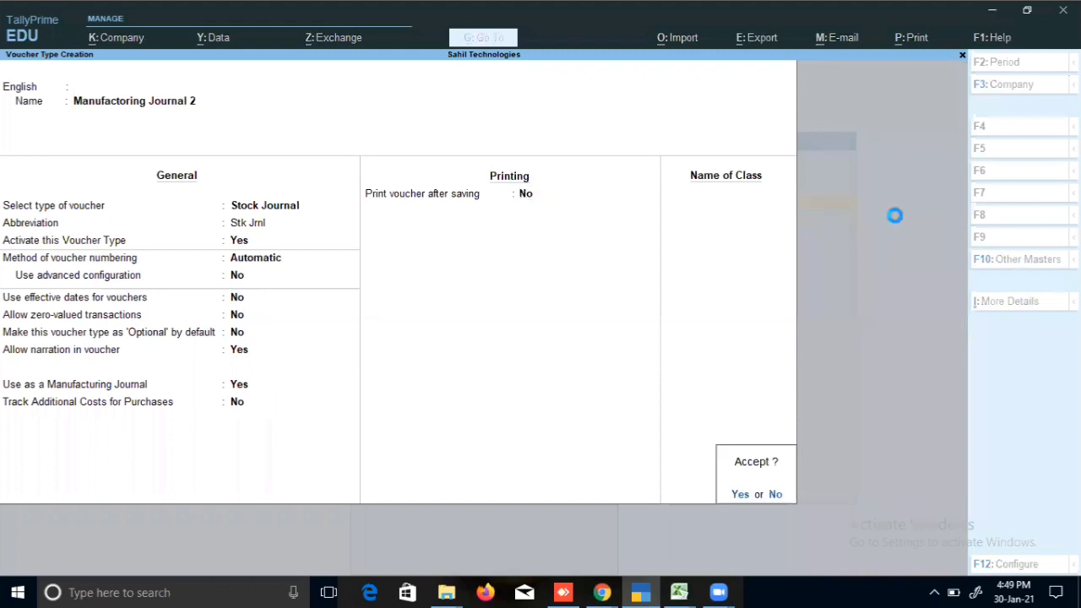
pyautogui.press('y')
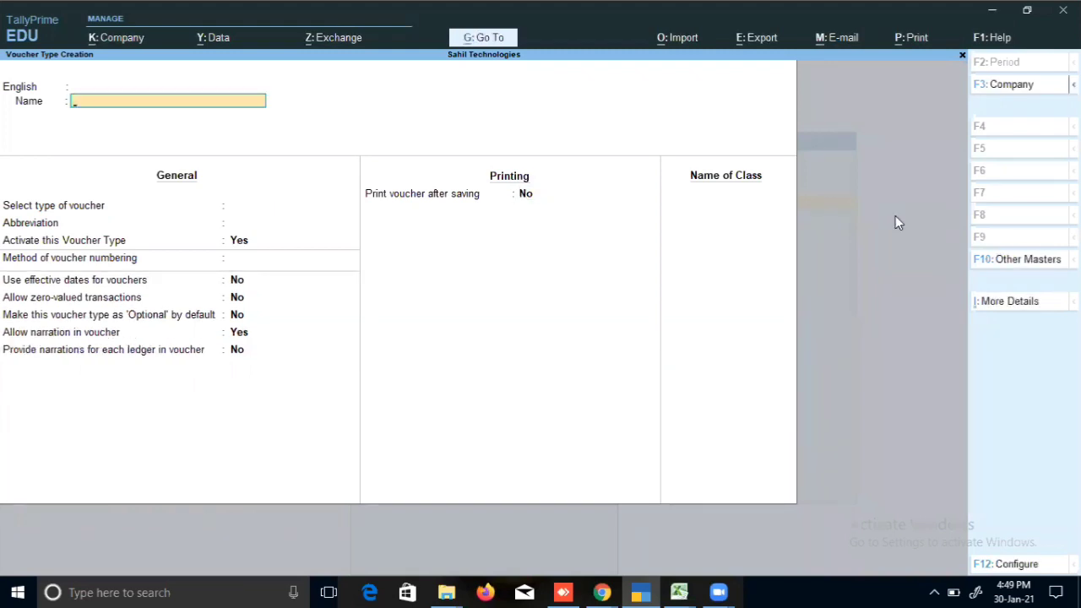
pyautogui.press('Escape')
pyautogui.press('y')
pyautogui.press('Escape')
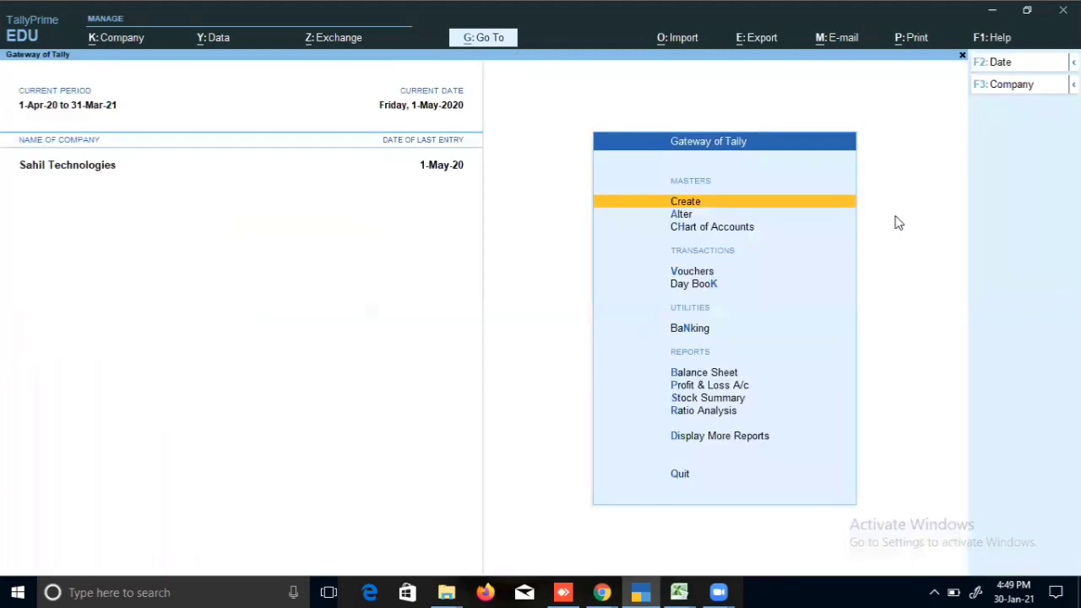
# Open a new voucher from the Gateway of Tally and change its type to Manufactoring Journal
pyautogui.press('Down')
pyautogui.press('Down')
pyautogui.press('Down')
pyautogui.press('Down')
pyautogui.press('Up')
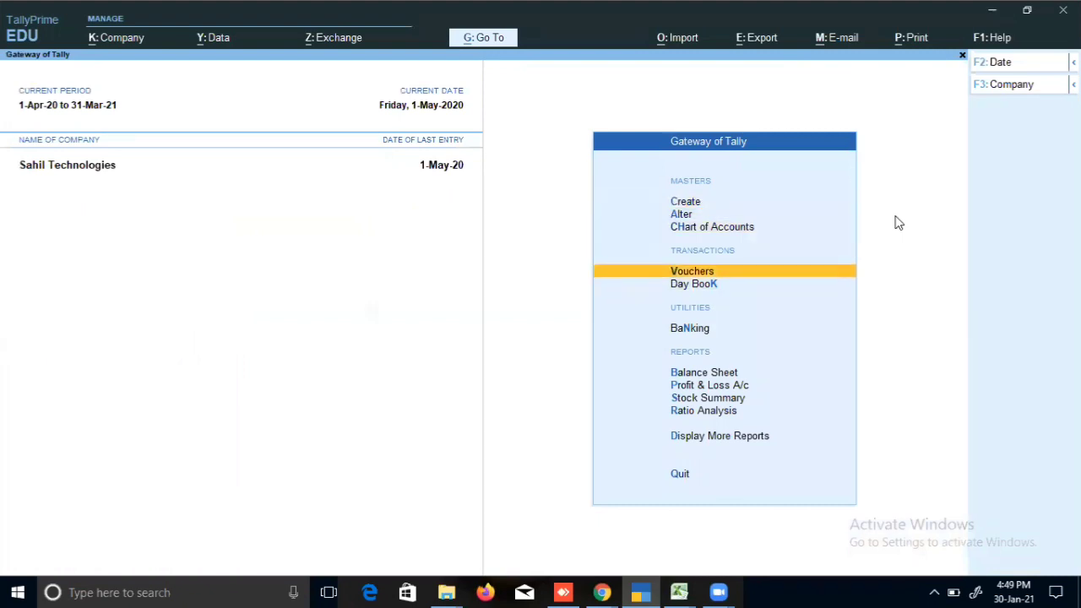
pyautogui.press('Return')
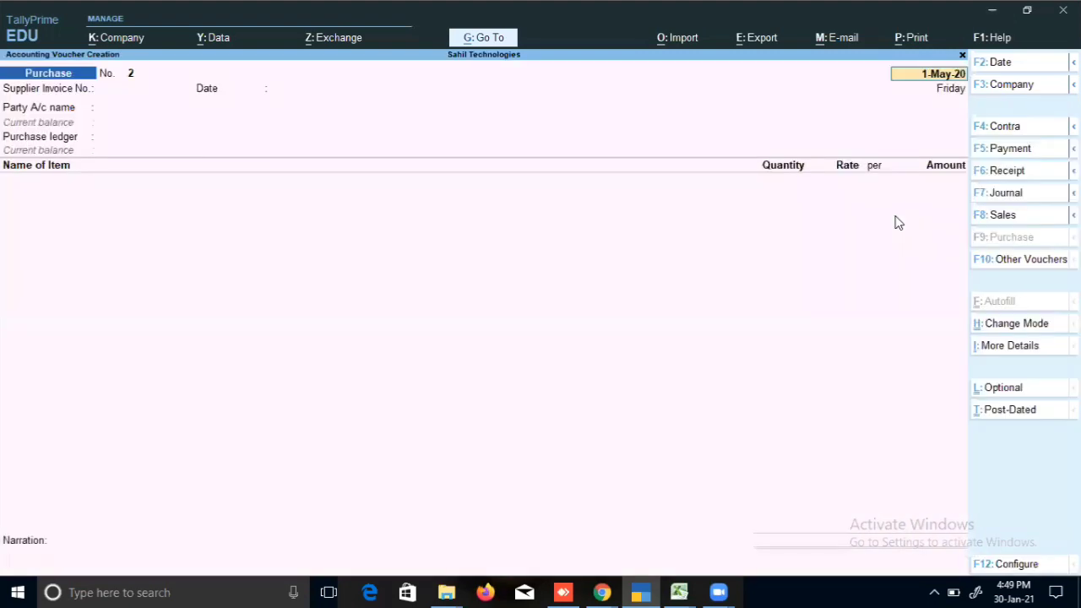
pyautogui.hotkey('alt', 'F7')
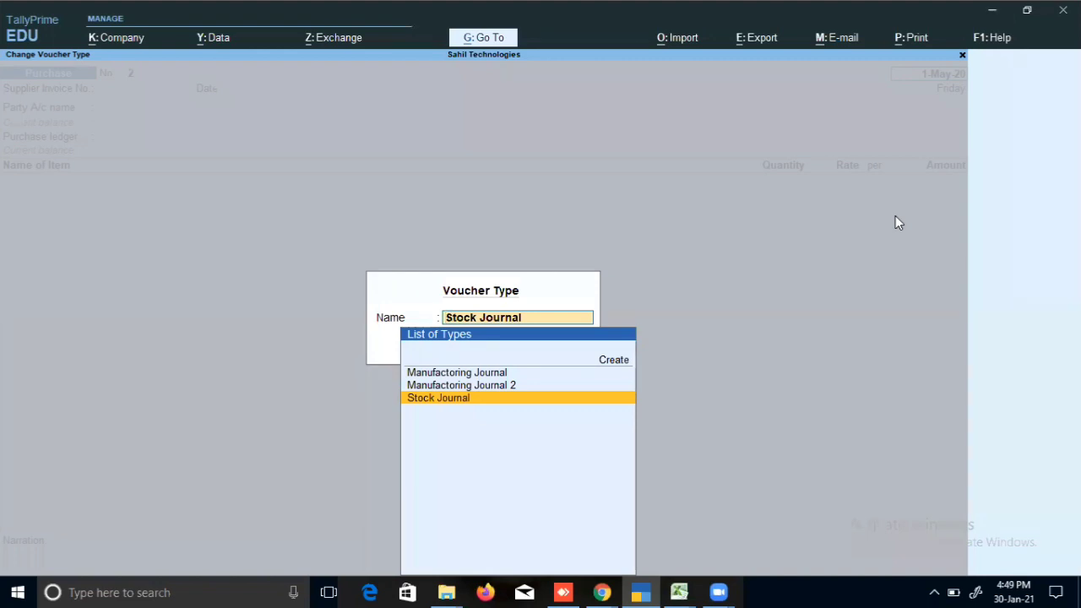
pyautogui.press('Up')
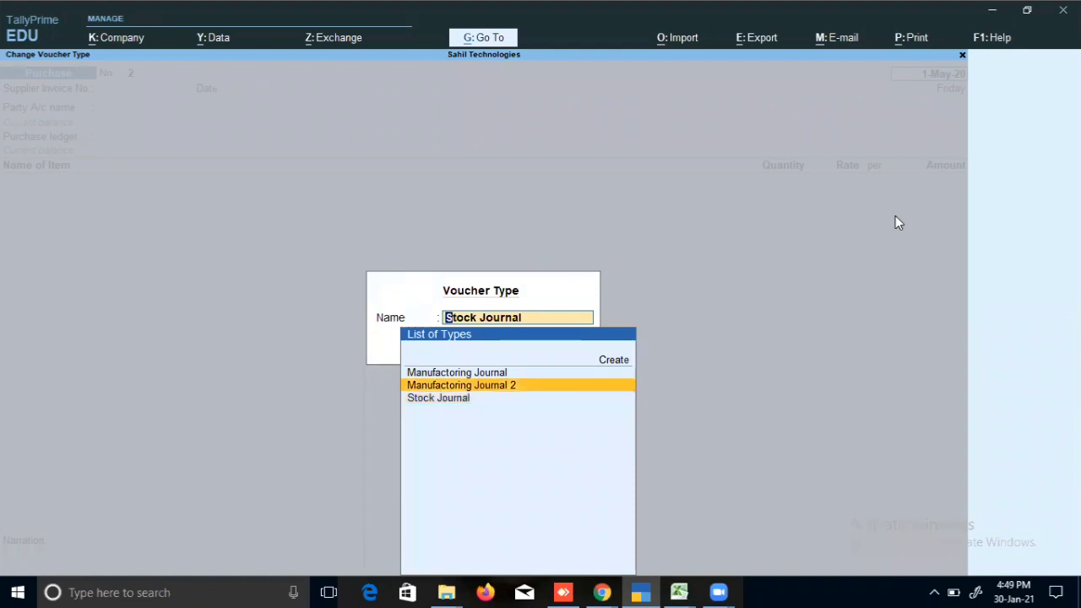
pyautogui.press('Up')
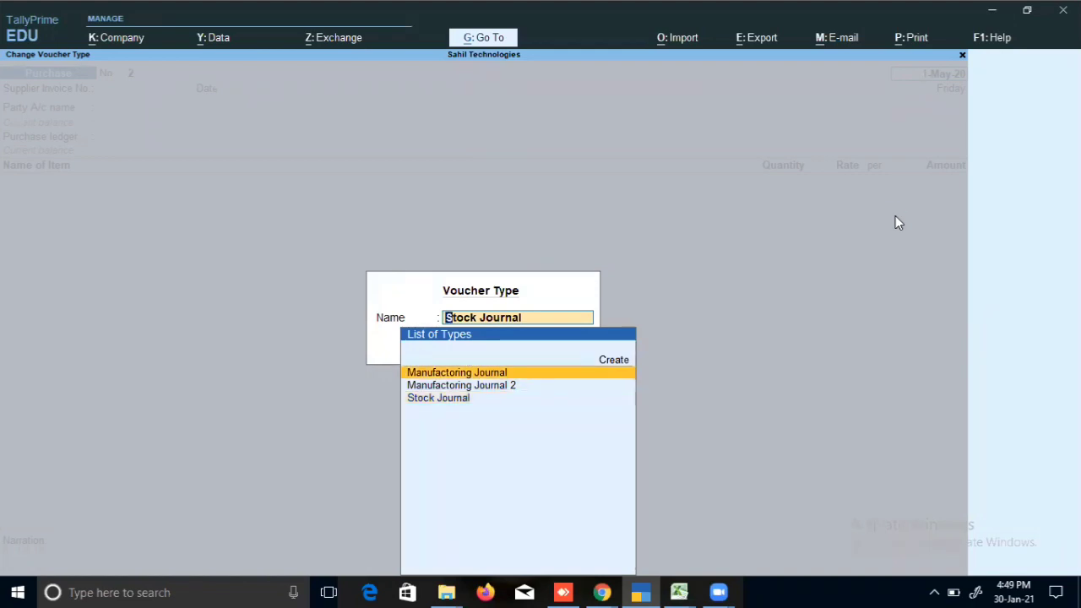
pyautogui.press('Return')
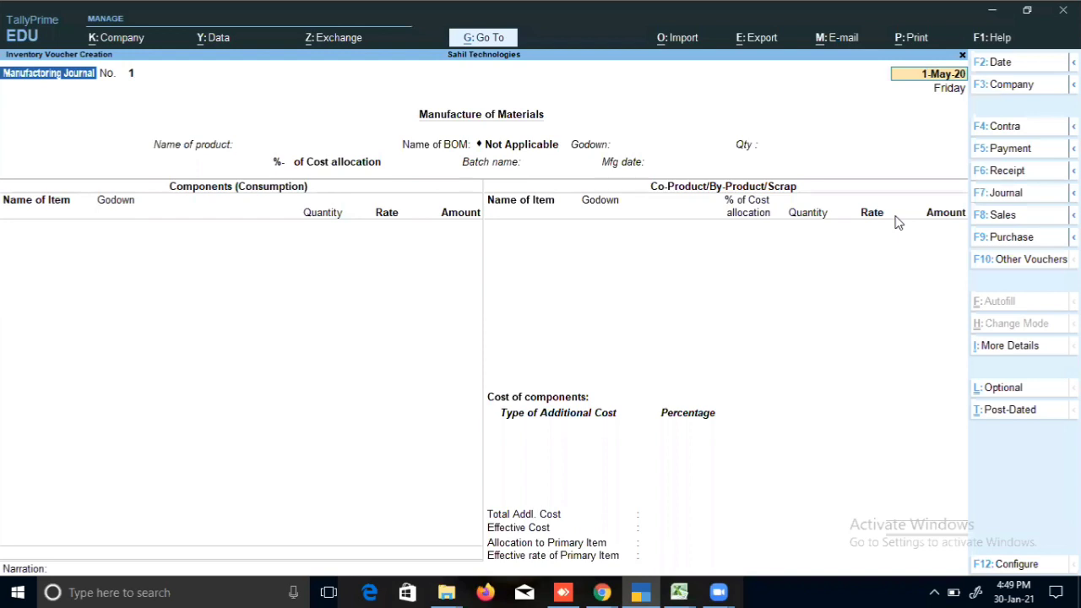
# Enter Desktop 64 Bit Hp with BOM Bom as the product, Main Location as the godown and a quantity of 10
pyautogui.press('Return')
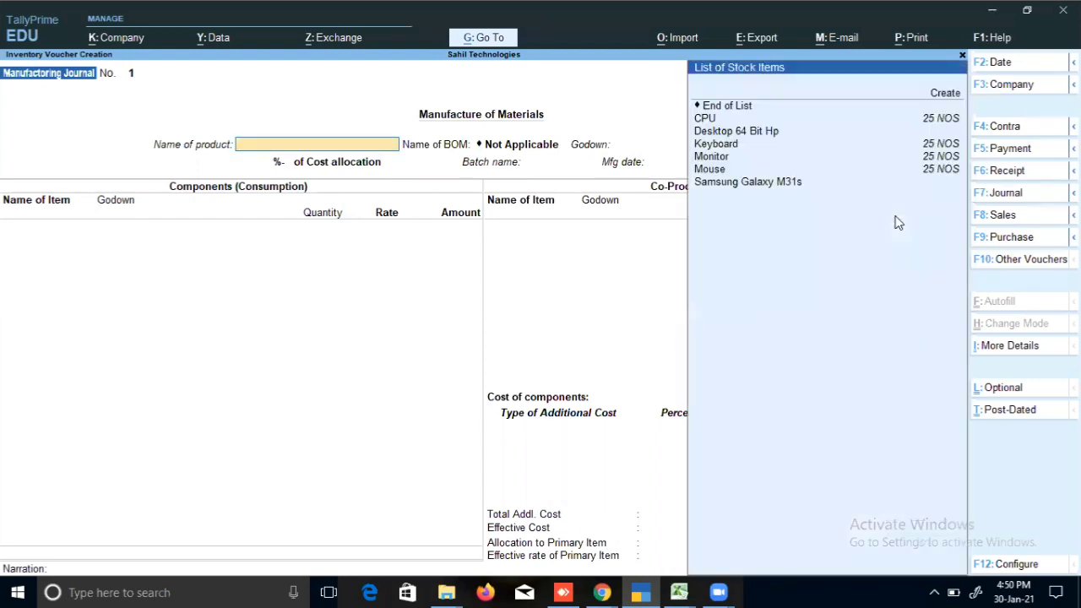
pyautogui.press('Down')
pyautogui.press('Down')
pyautogui.press('Down')
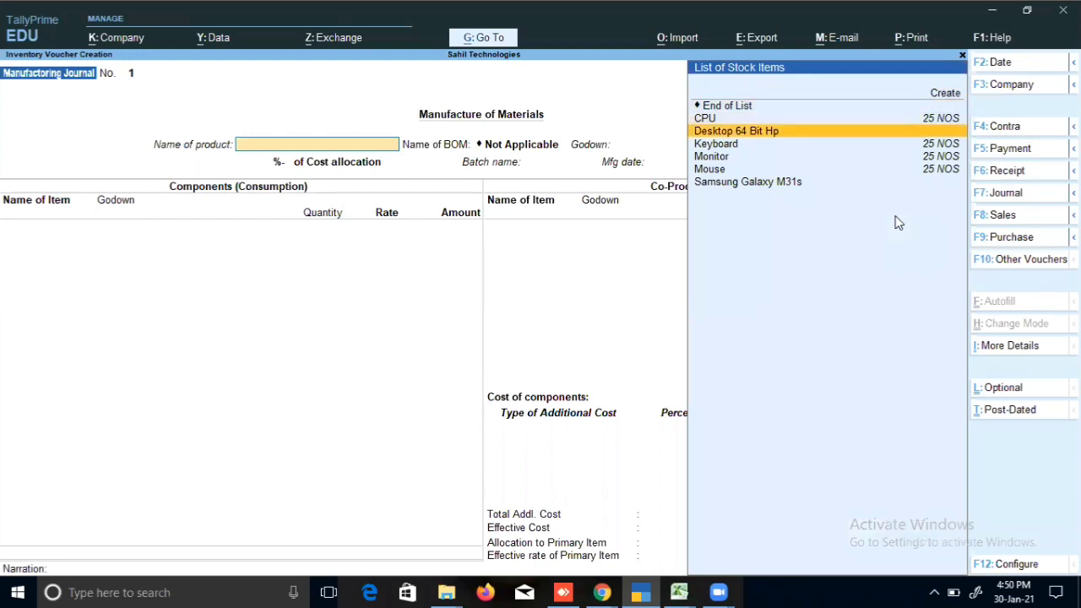
pyautogui.press('Return')
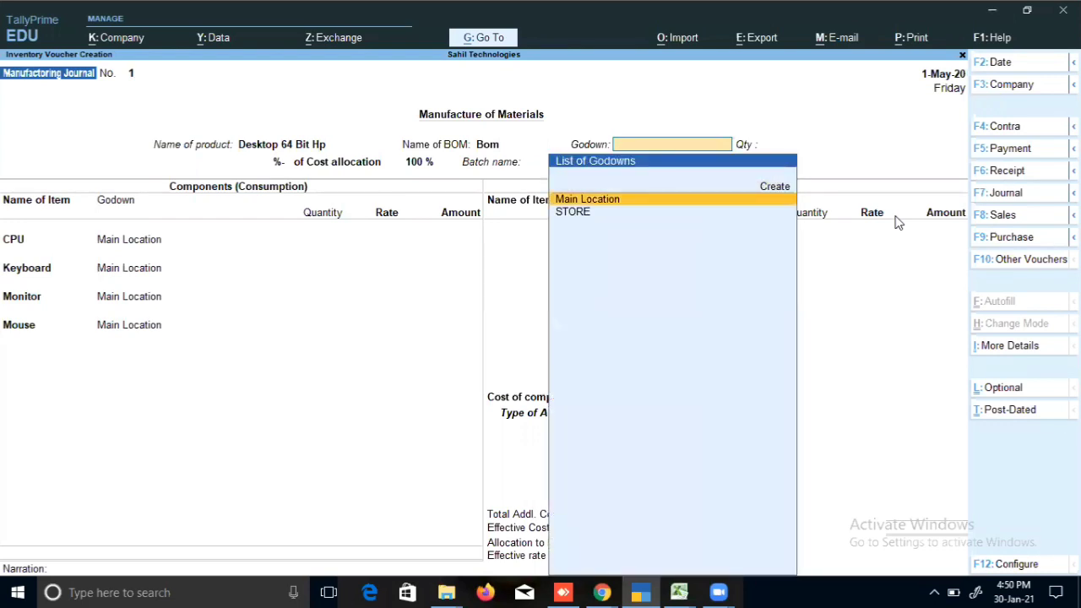
pyautogui.press('Return')
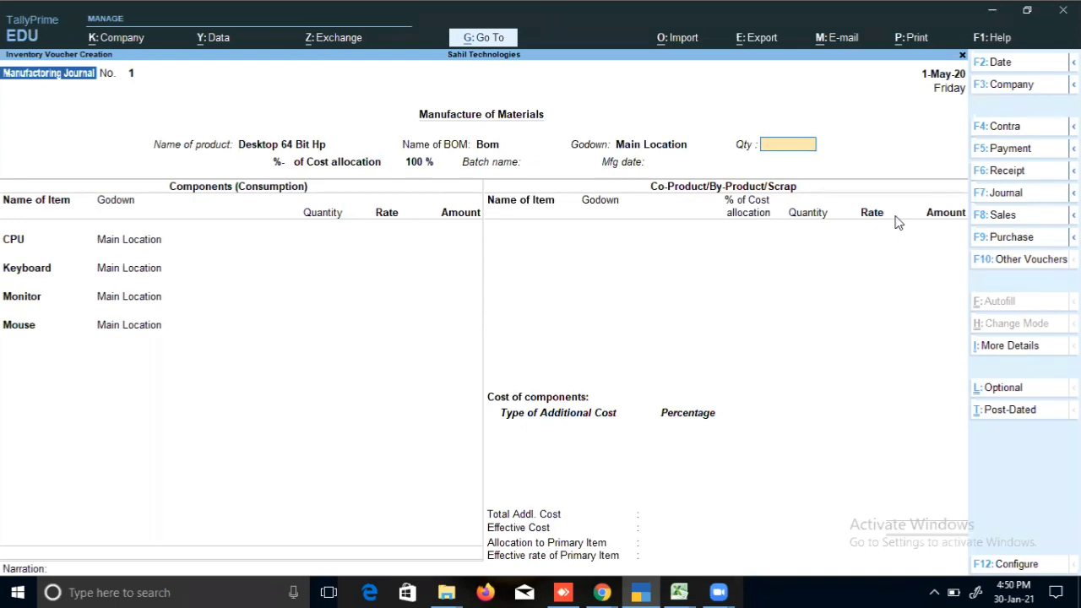
pyautogui.write('10')
pyautogui.press('Return')
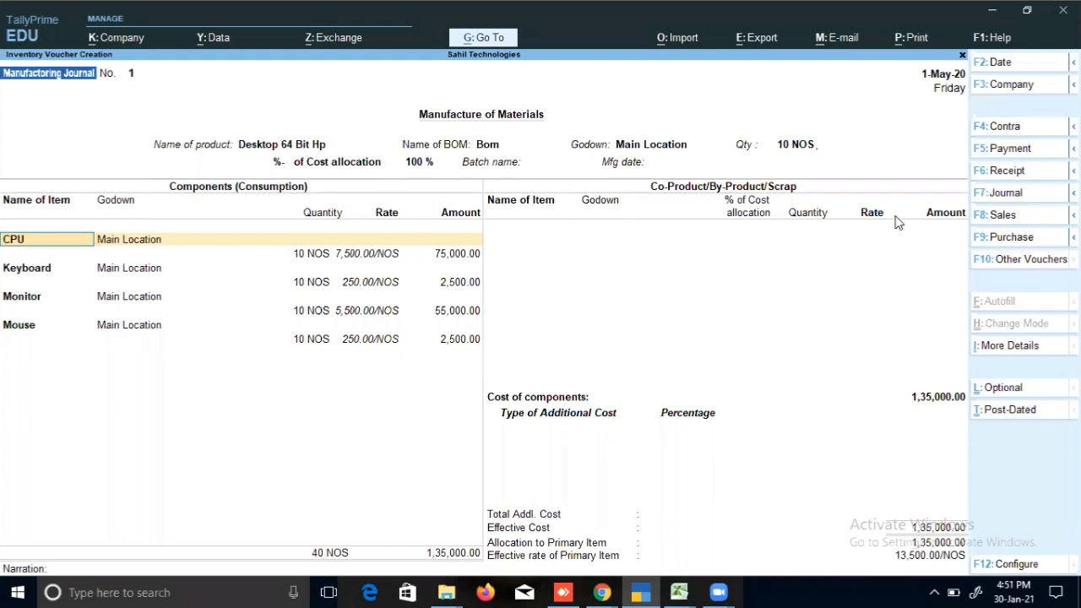
# Accept the default godown, quantity, rate and amount for the CPU, Keyboard, Monitor and Mouse components
pyautogui.press('Return')
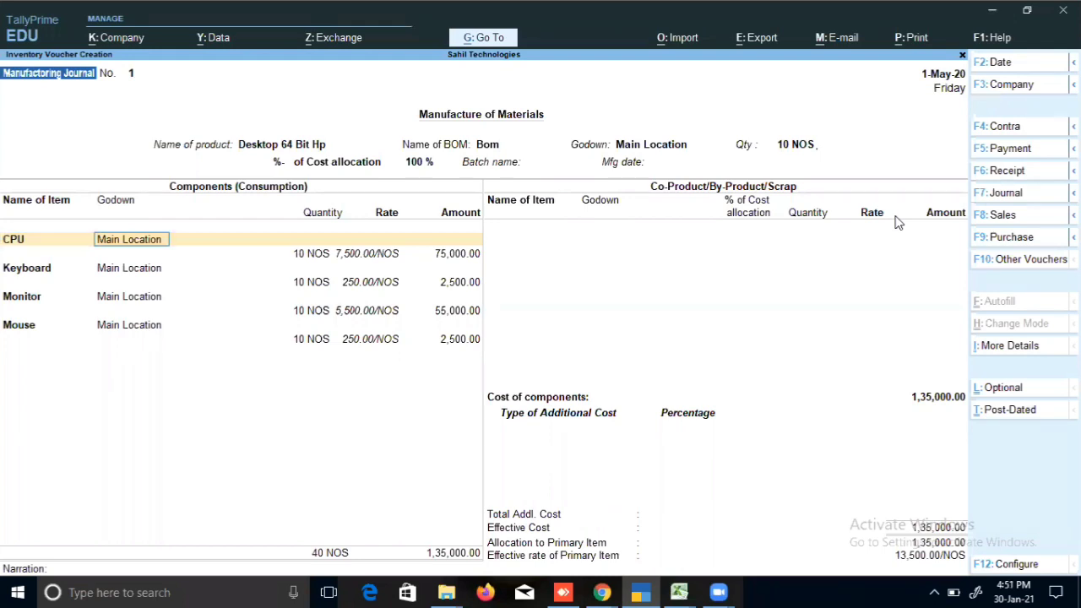
pyautogui.press('Return')
pyautogui.press('Return')
pyautogui.press('Return')
pyautogui.press('Return')
pyautogui.press('Return')
pyautogui.press('Return')
pyautogui.press('Return')
pyautogui.press('Return')
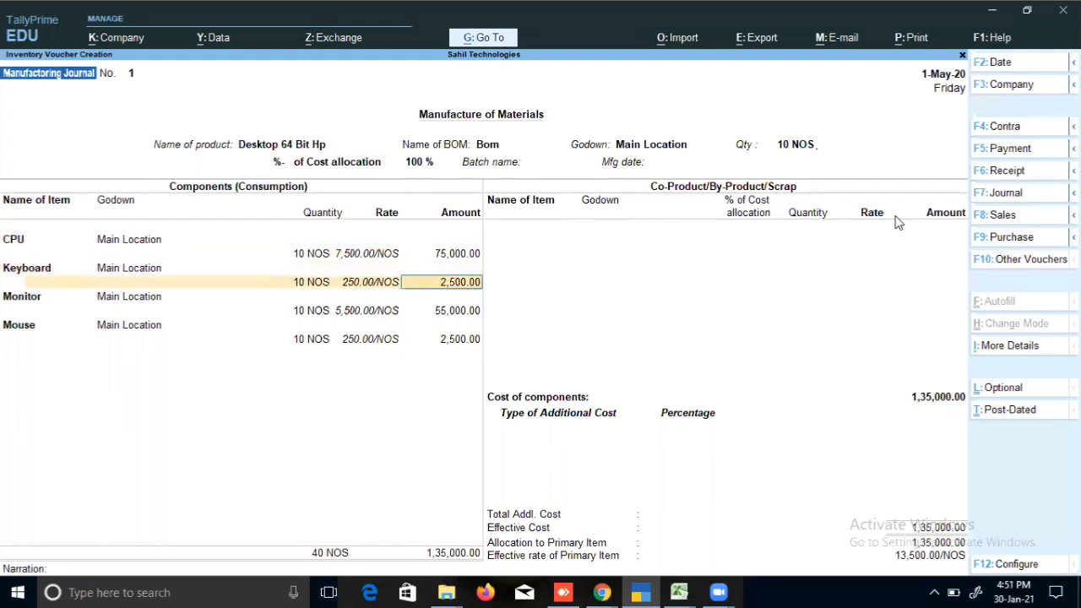
pyautogui.press('Return')
pyautogui.press('Return')
pyautogui.press('Return')
pyautogui.press('Return')
pyautogui.press('Return')
pyautogui.press('Return')
pyautogui.press('Return')
pyautogui.press('Return')
pyautogui.press('Return')
pyautogui.press('Return')
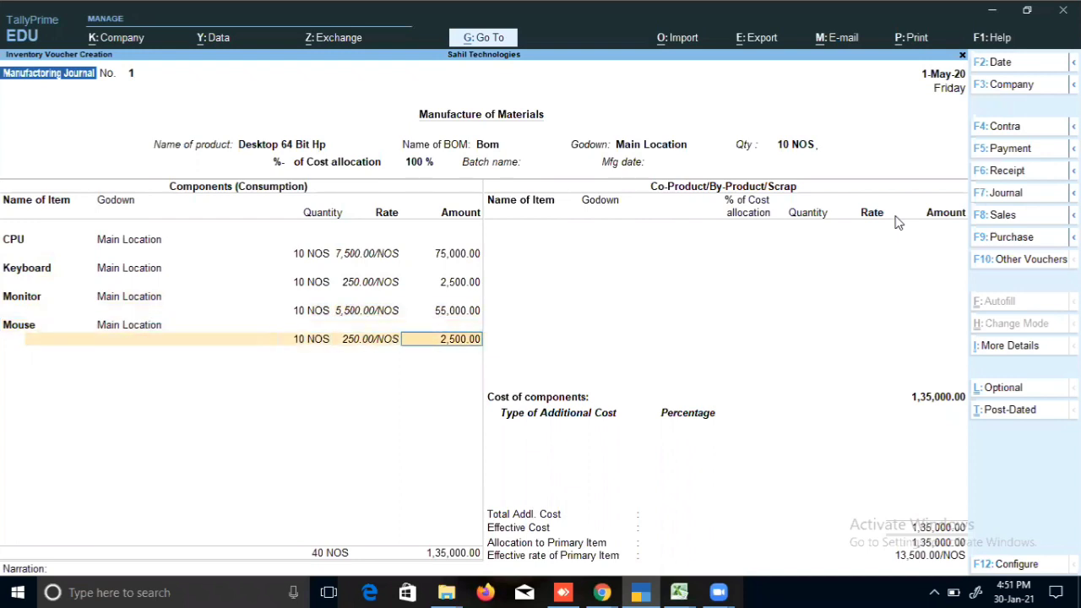
# End the co-product and additional cost lists without entries and save the manufacturing voucher
pyautogui.press('Return')
pyautogui.press('Return')
pyautogui.press('Return')
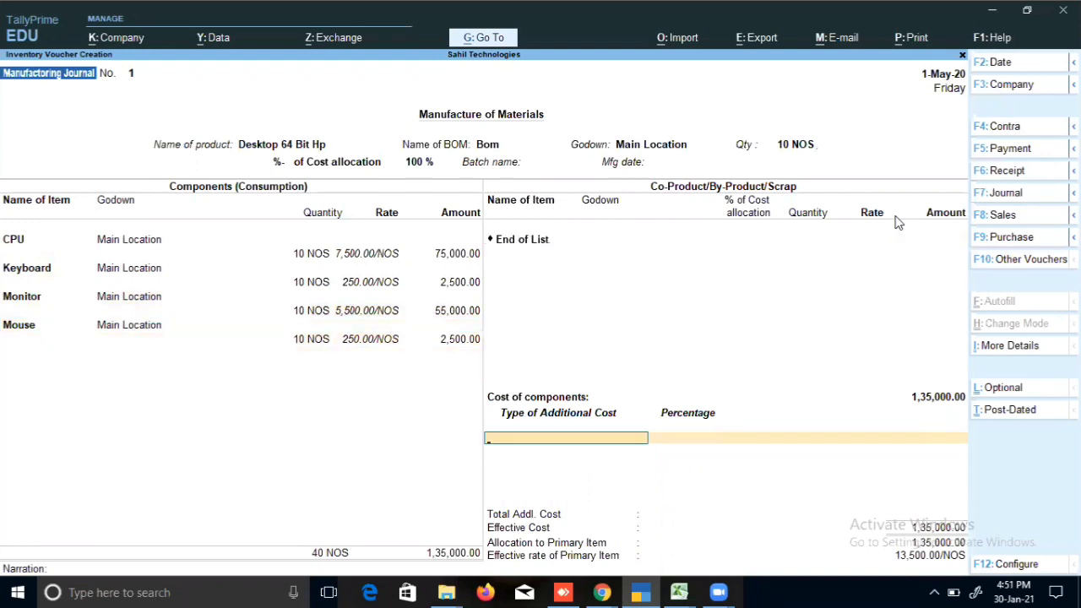
pyautogui.press('Return')
pyautogui.press('Return')
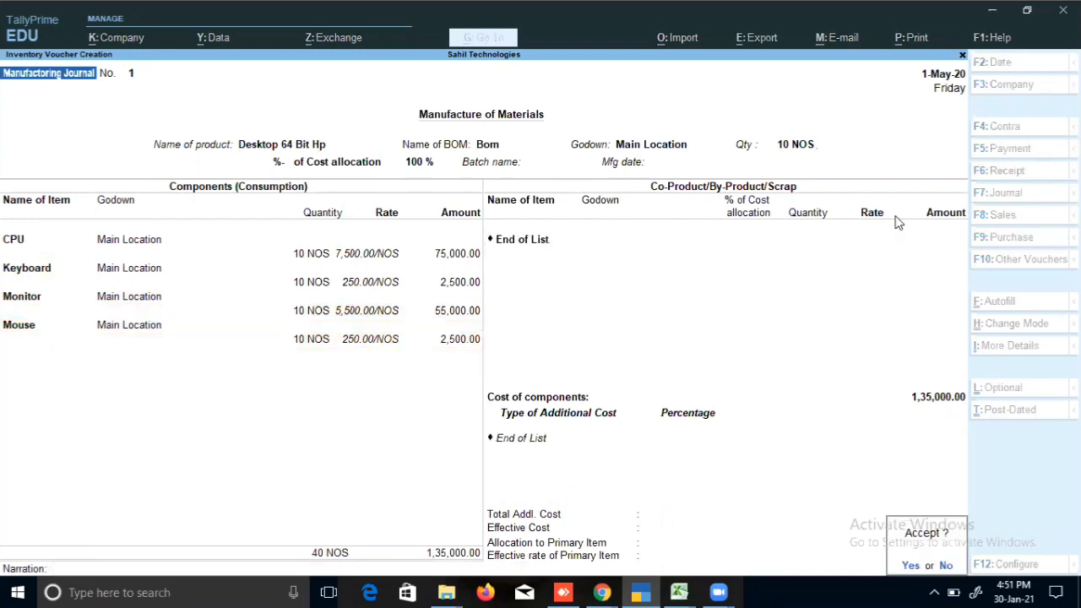
pyautogui.press('Return')
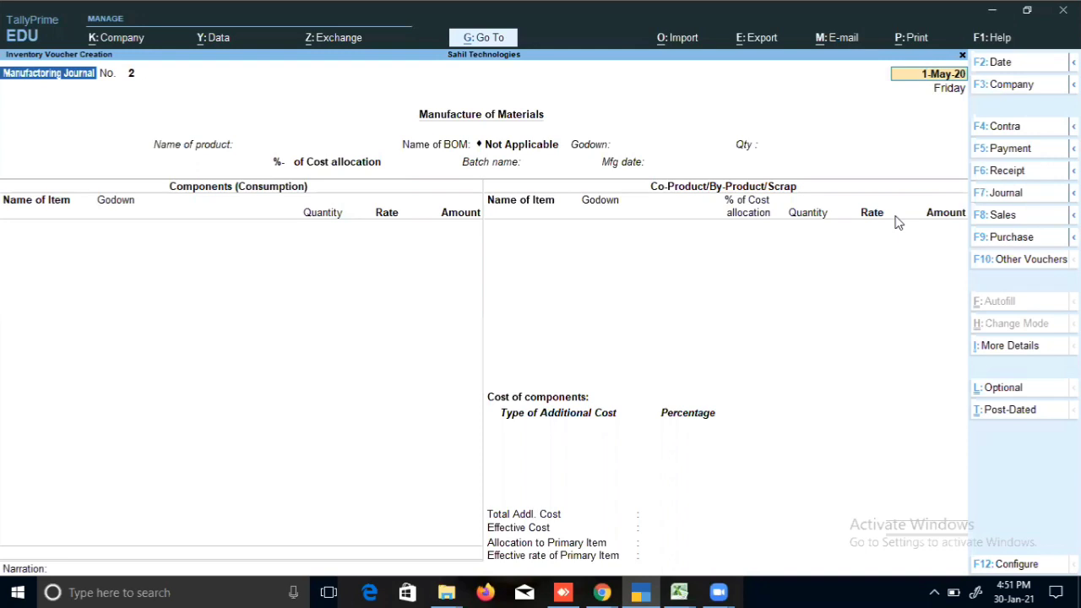
# Quit the new manufacturing voucher without saving and open the Stock Summary report from the Gateway of Tally
pyautogui.press('BackSpace')
pyautogui.press('Escape')
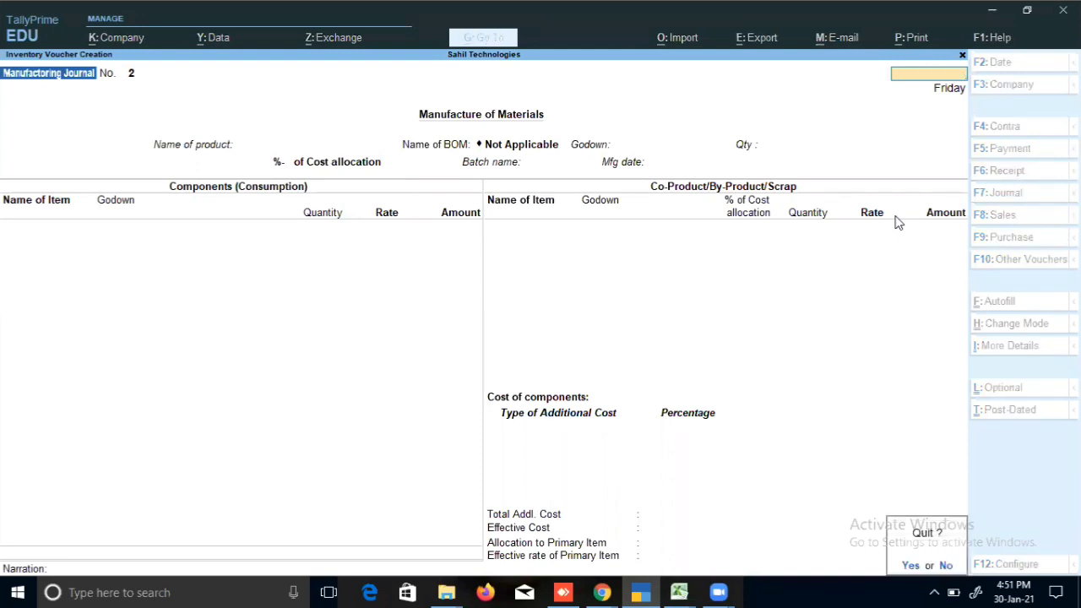
pyautogui.press('y')
pyautogui.press('Down')
pyautogui.press('Down')
pyautogui.press('Down')
pyautogui.press('Down')
pyautogui.press('Down')
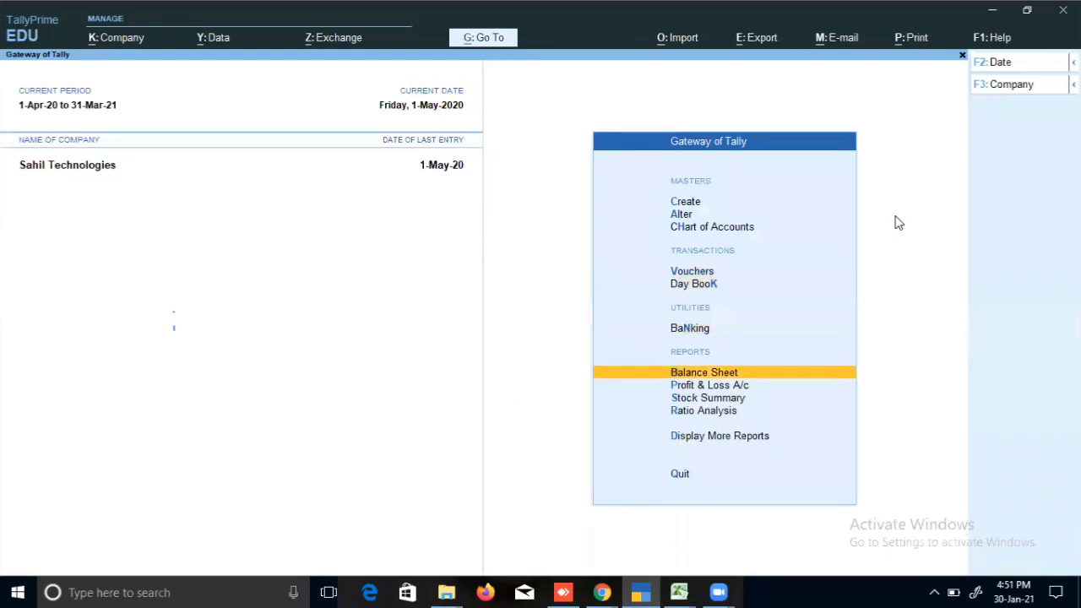
pyautogui.press('Return')
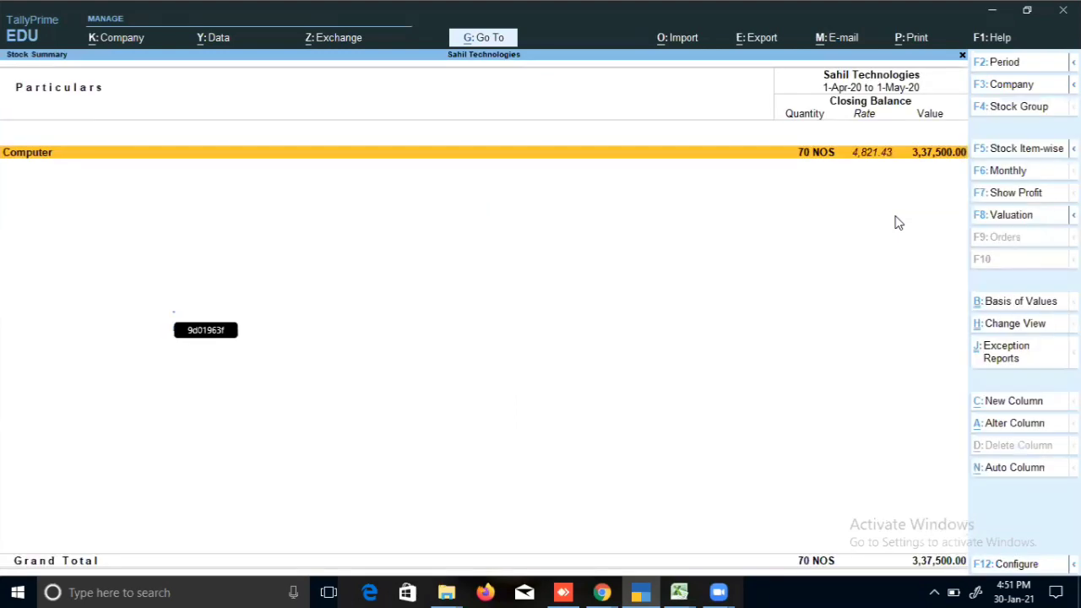
# Configure the Stock Summary to show the opening balance, goods inwards and goods outwards
pyautogui.press('F12')
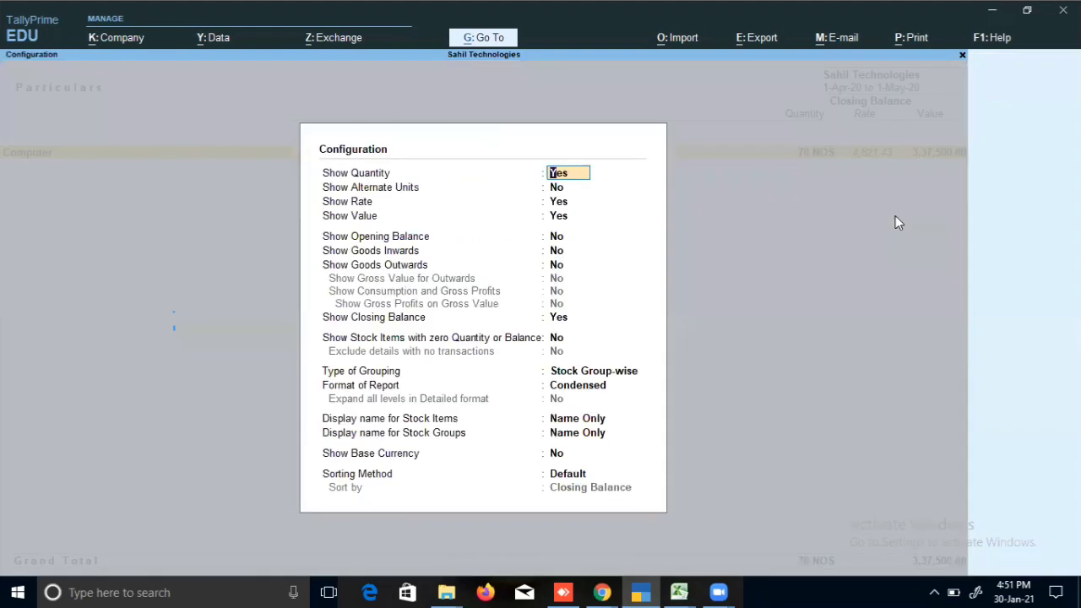
pyautogui.press('Down')
pyautogui.press('Down')
pyautogui.press('Down')
pyautogui.press('Down')
pyautogui.write('y')
pyautogui.press('Return')
pyautogui.write('y')
pyautogui.press('Return')
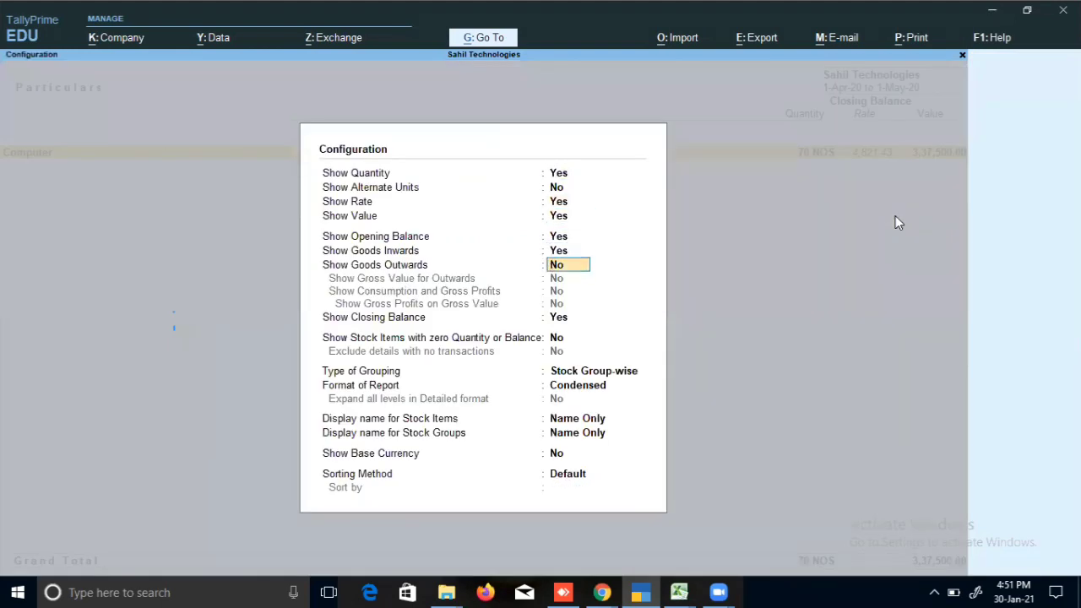
pyautogui.write('y')
pyautogui.press('Return')
# Set the report format to Detailed with all levels expanded, apply the configuration and select the Desktop 64 Bit Hp line
pyautogui.press('Return')
pyautogui.press('Return')
pyautogui.press('Return')
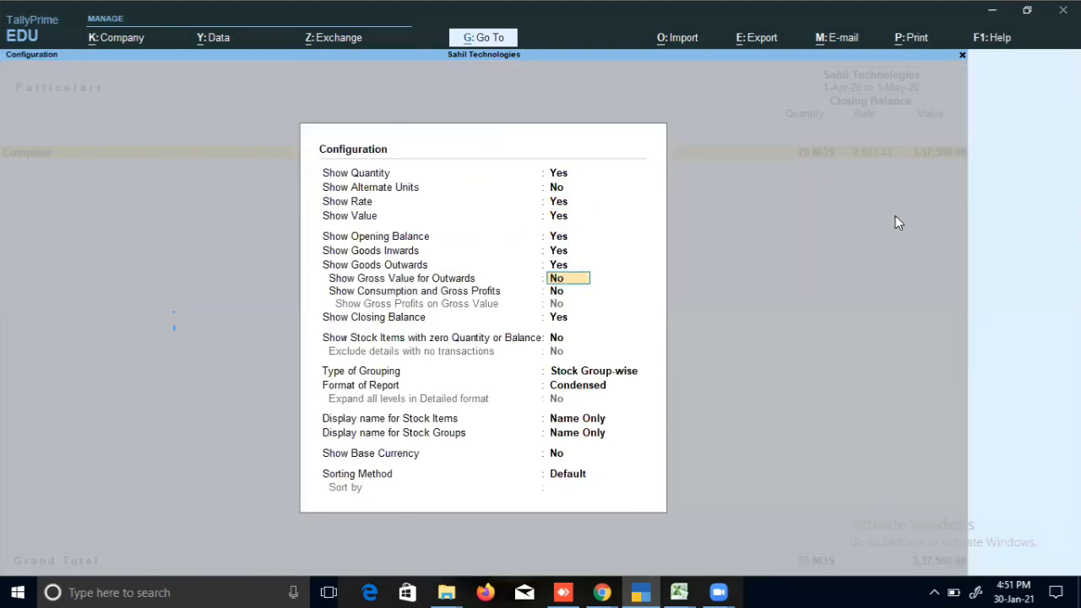
pyautogui.press('Return')
pyautogui.press('Return')
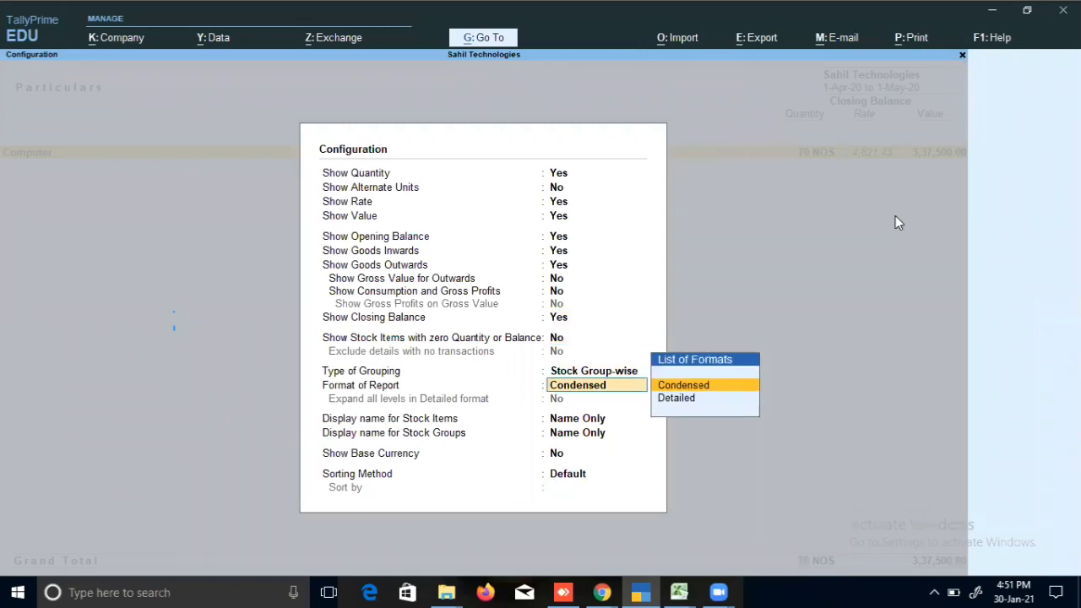
pyautogui.press('Down')
pyautogui.press('Return')
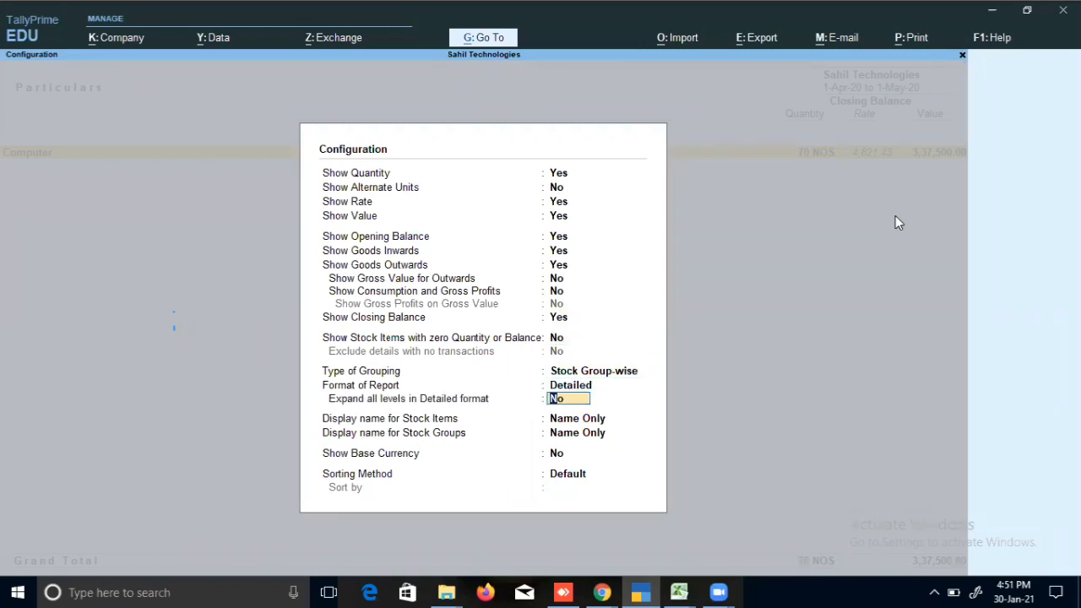
pyautogui.press('y')
pyautogui.press('Return')
pyautogui.press('Return')
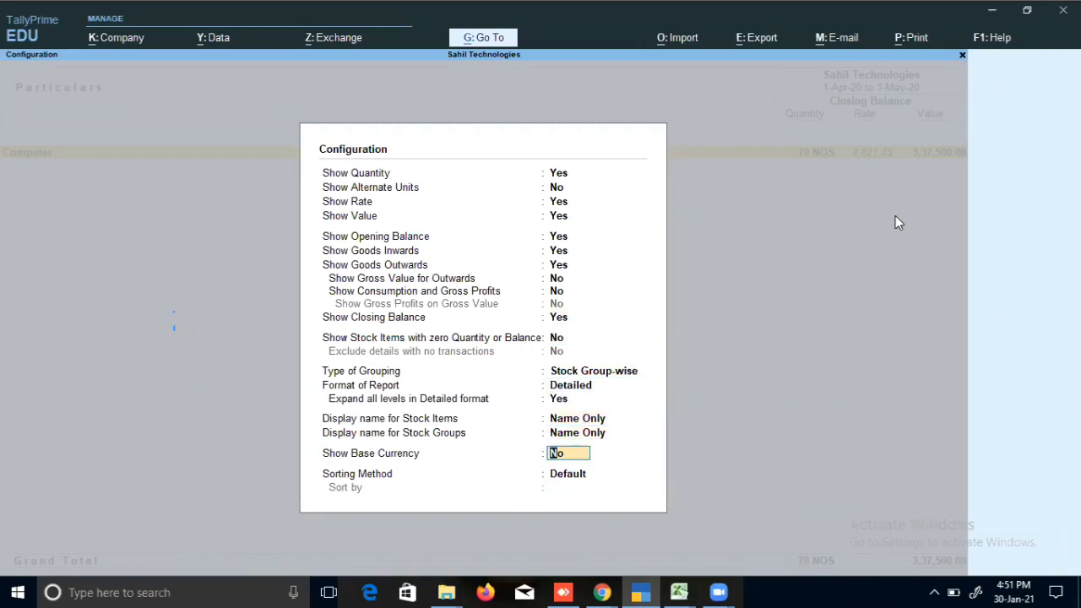
pyautogui.press('Return')
pyautogui.press('Return')
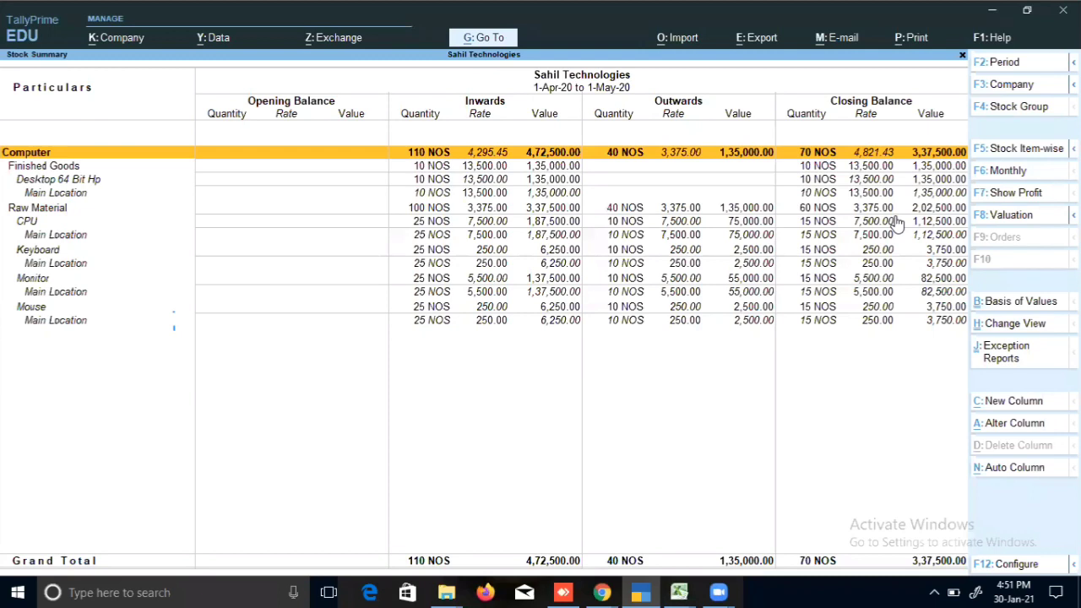
pyautogui.press('Down')
pyautogui.press('Down')
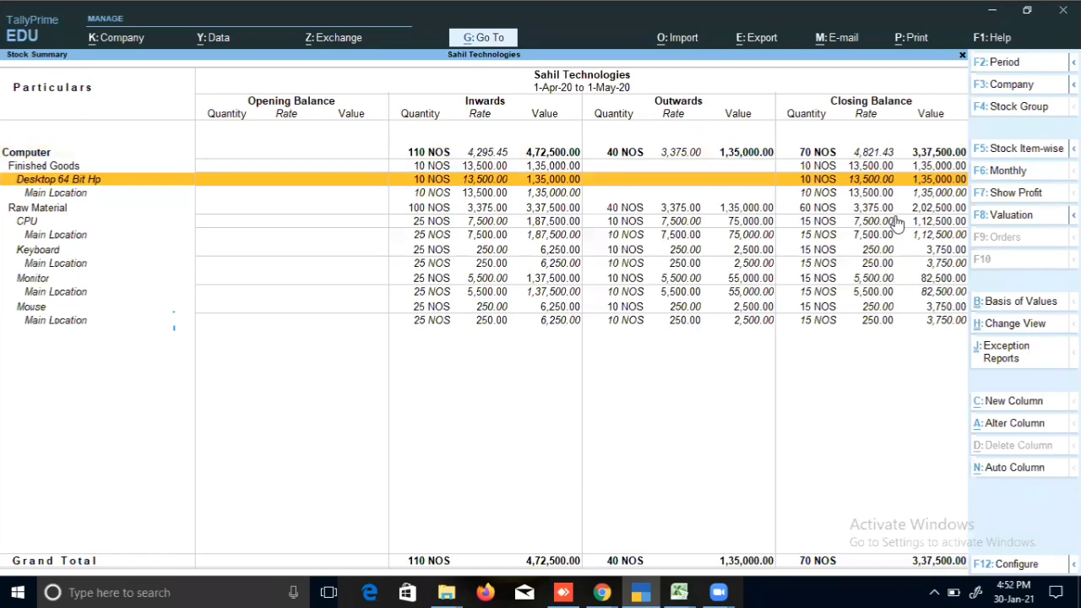
# Examine the inward, outward and closing figures of the desktop, CPU, keyboard and other raw material items in the Stock Summary
pyautogui.press('Down')
pyautogui.press('Down')
pyautogui.press('Down')
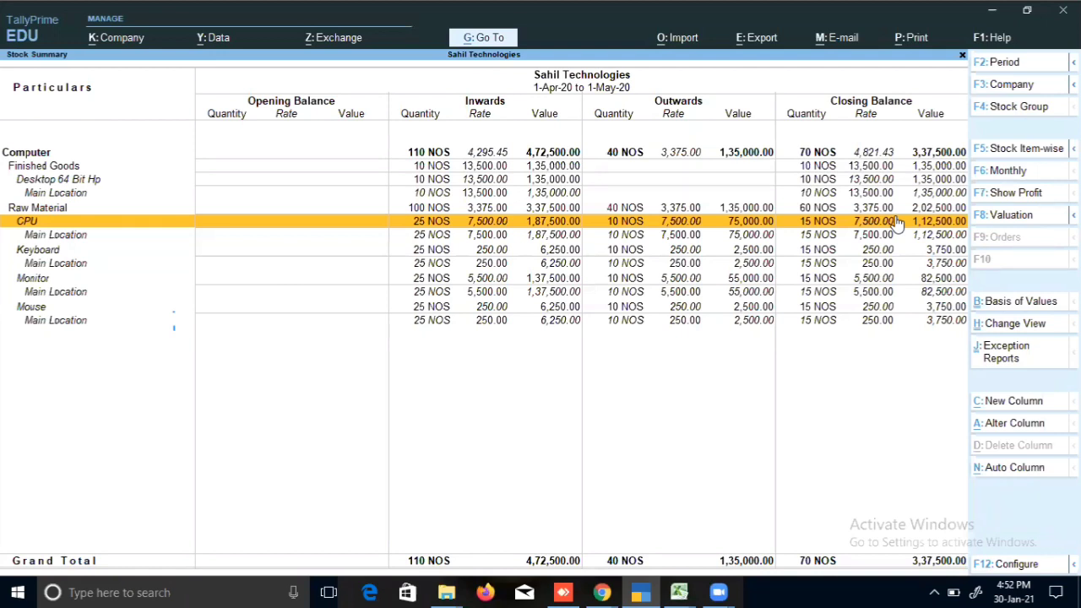
pyautogui.press('Down')
pyautogui.press('Down')
pyautogui.press('Down')
pyautogui.press('Down')
pyautogui.press('Down')
pyautogui.press('Down')
pyautogui.press('Down')
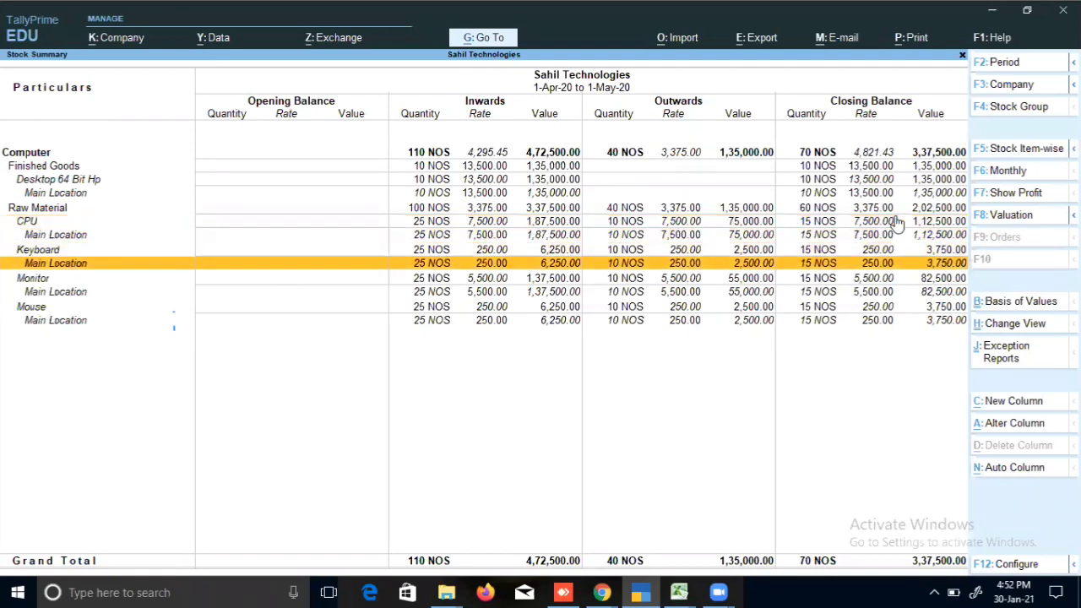
pyautogui.press('Up')
pyautogui.press('Up')
pyautogui.press('Up')
pyautogui.press('Up')
pyautogui.press('Up')
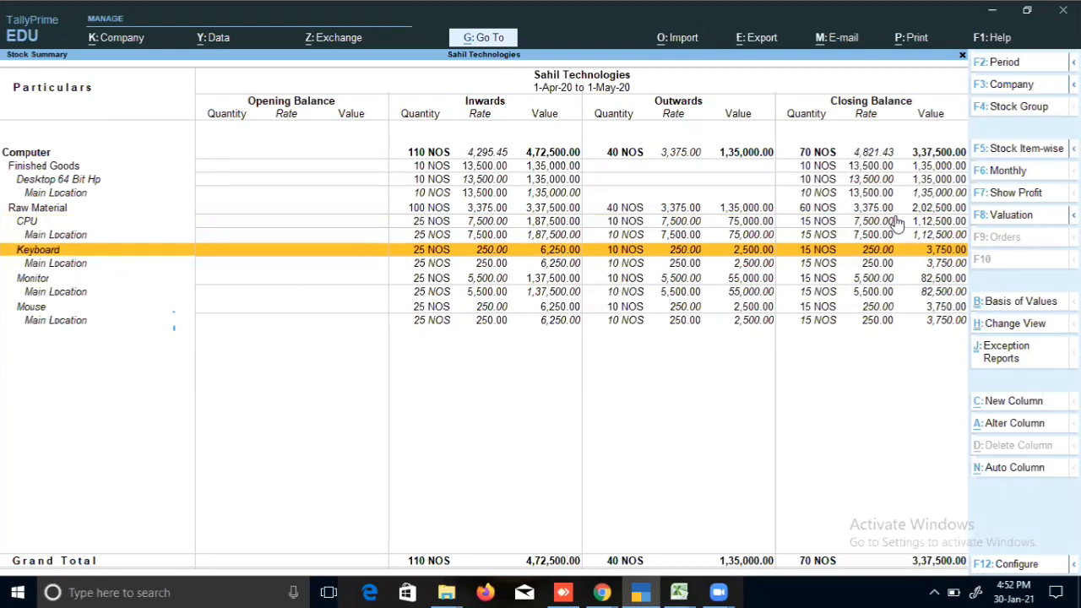
# Close the Stock Summary and start a new purchase voucher
pyautogui.press('Escape')
pyautogui.press('Up')
pyautogui.press('Up')
pyautogui.press('Up')
pyautogui.press('Up')
pyautogui.press('Up')
pyautogui.press('Up')
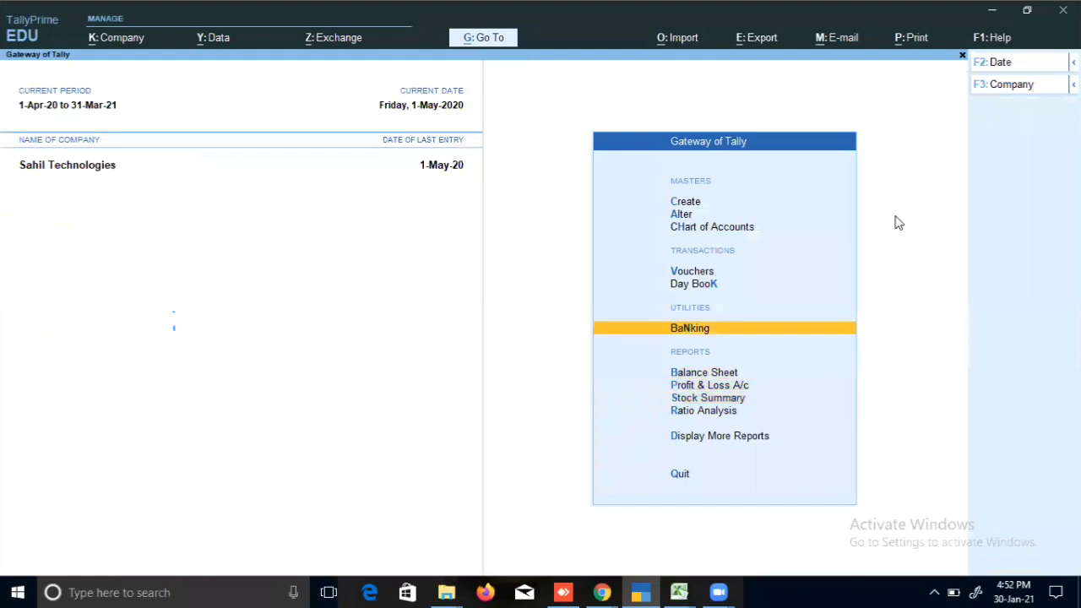
pyautogui.press('Down')
pyautogui.press('Down')
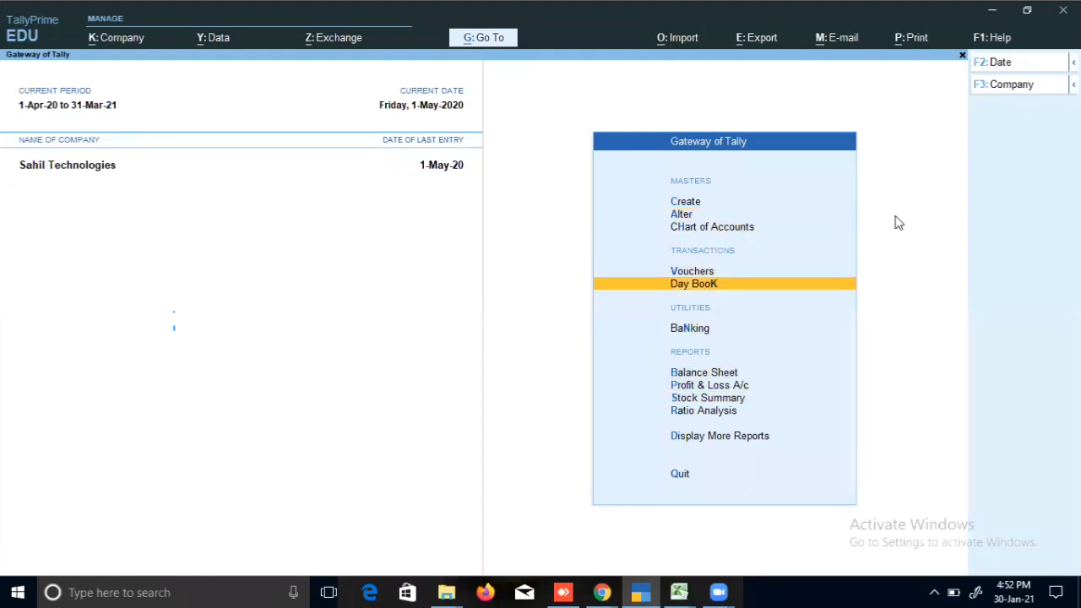
pyautogui.press('Up')
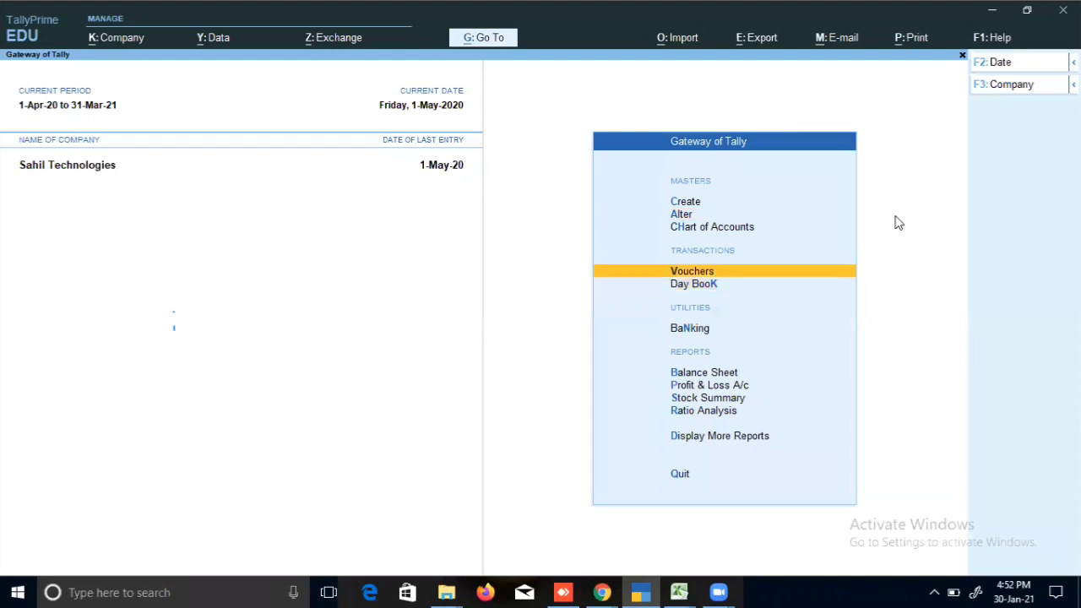
pyautogui.press('Return')
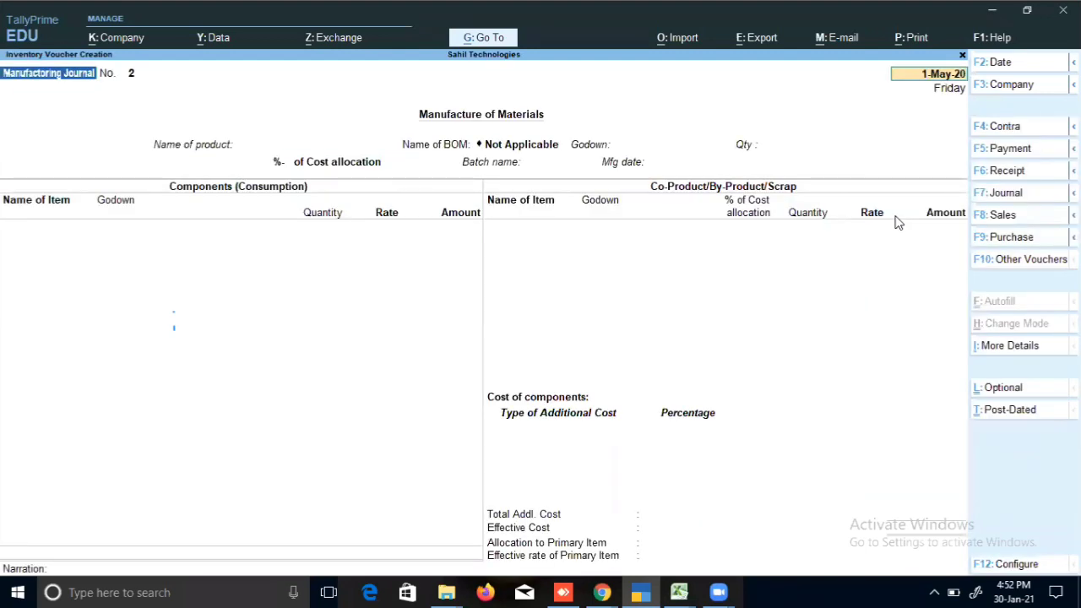
pyautogui.click(1005, 237)
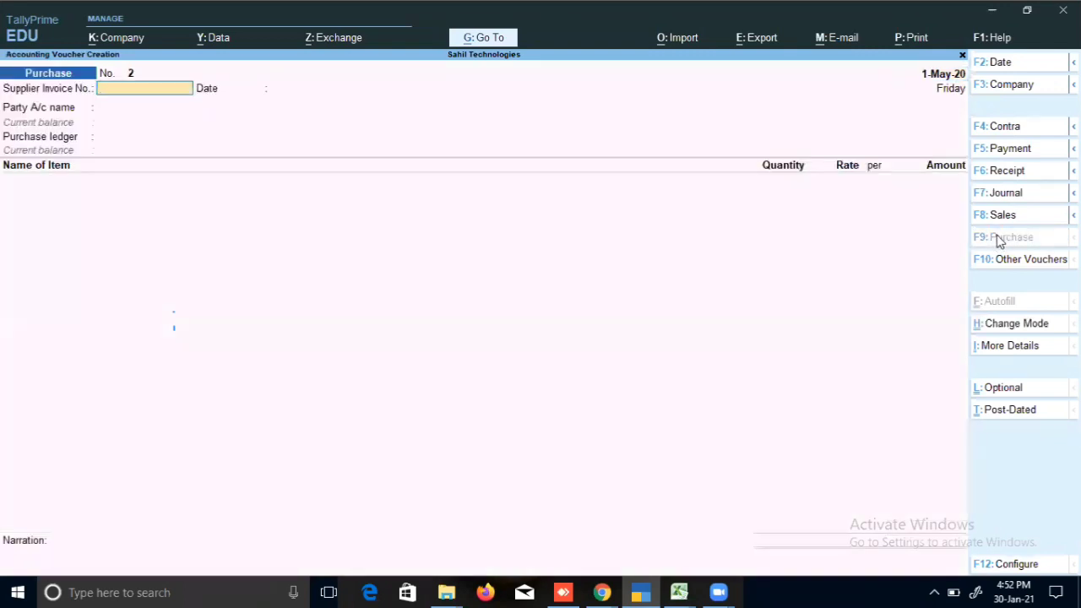
# Enter supplier invoice number 2, choose the creditor's ledger as the party account, and select the Purchase ledger
pyautogui.write('2')
pyautogui.press('Return')
pyautogui.press('Return')
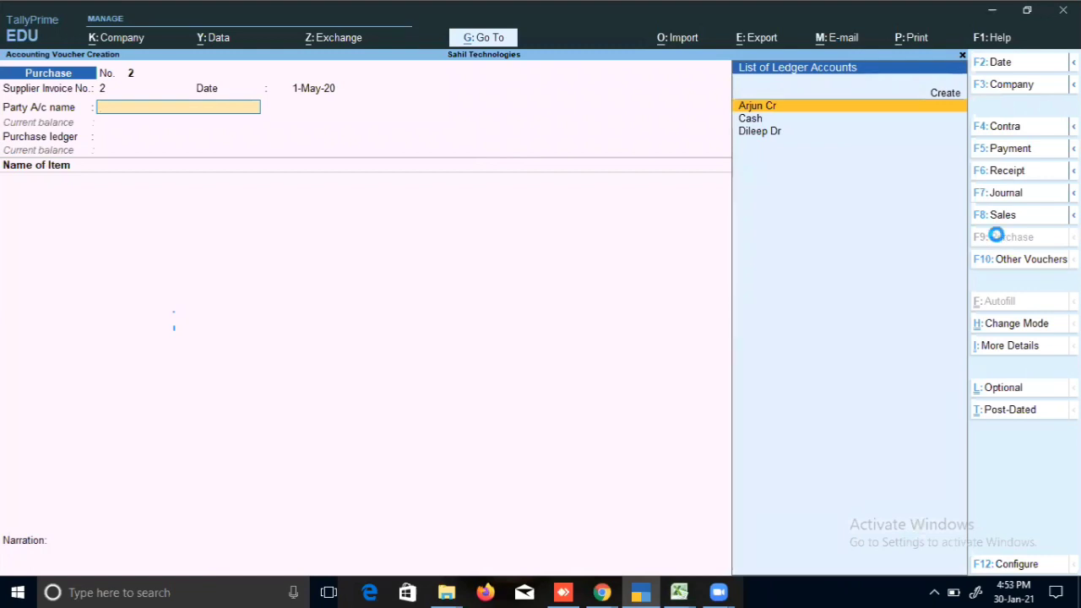
pyautogui.press('Return')
pyautogui.press('Return')
pyautogui.press('Return')
pyautogui.press('Return')
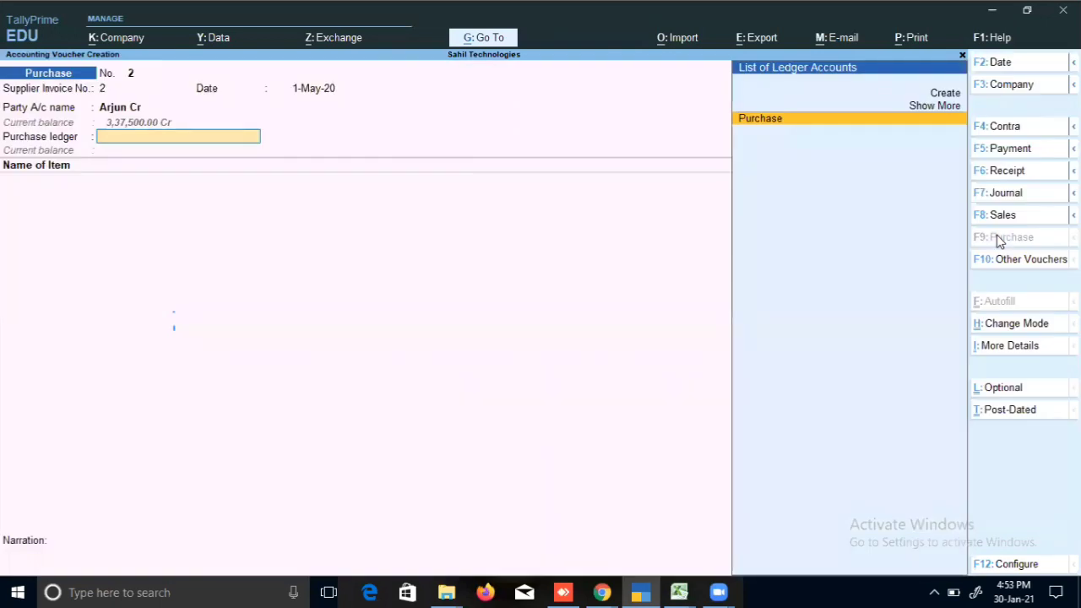
pyautogui.press('Return')
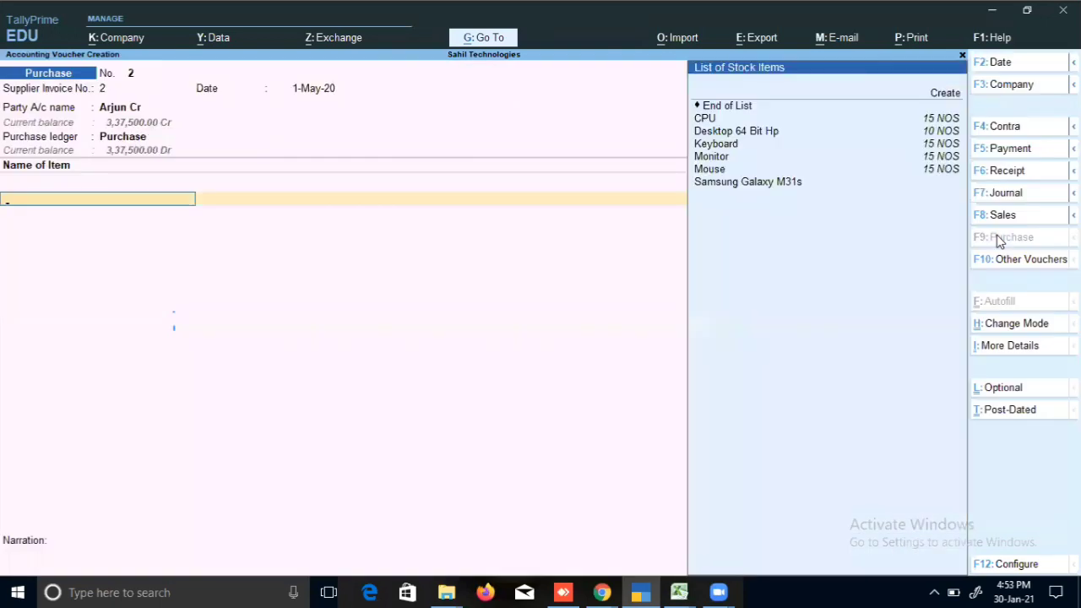
# Add the stock item Samsung Galaxy M31s to the purchase voucher
pyautogui.press('Down')
pyautogui.press('Down')
pyautogui.press('Down')
pyautogui.press('Down')
pyautogui.press('Down')
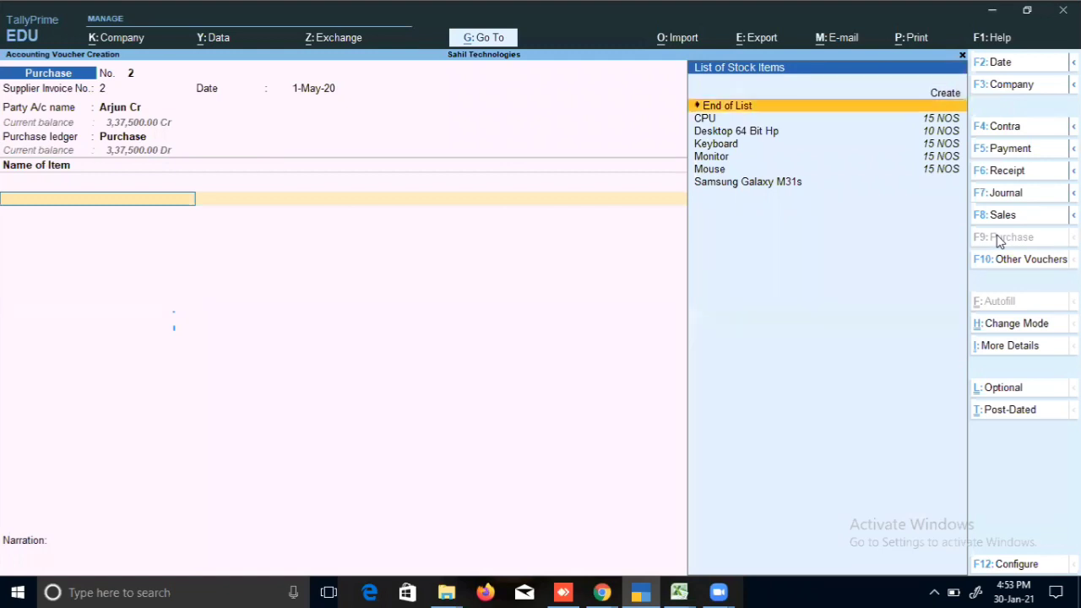
pyautogui.press('Down')
pyautogui.press('Down')
pyautogui.press('Down')
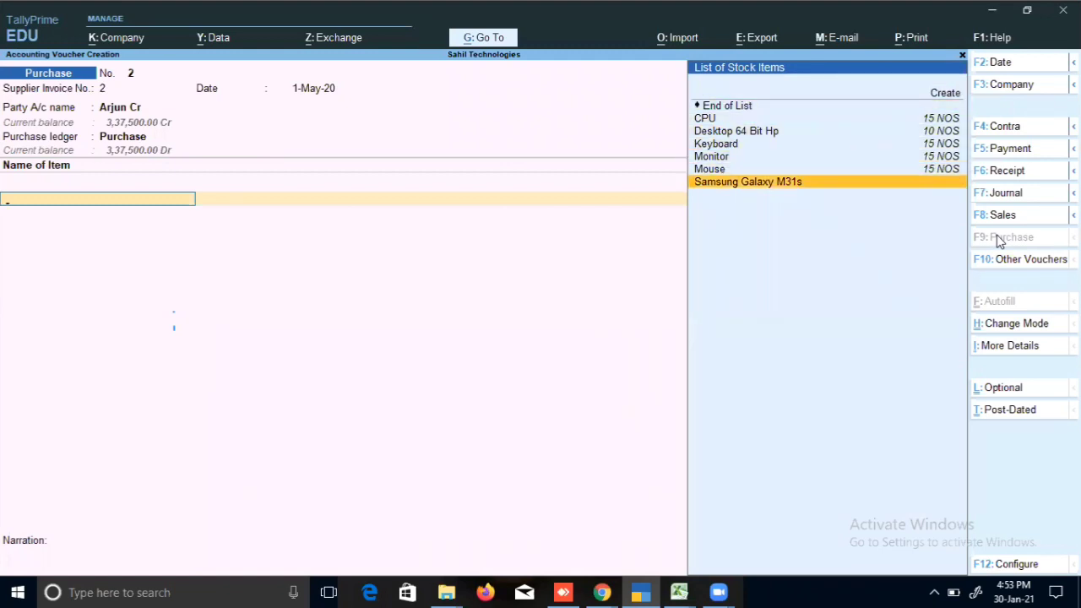
pyautogui.press('Return')
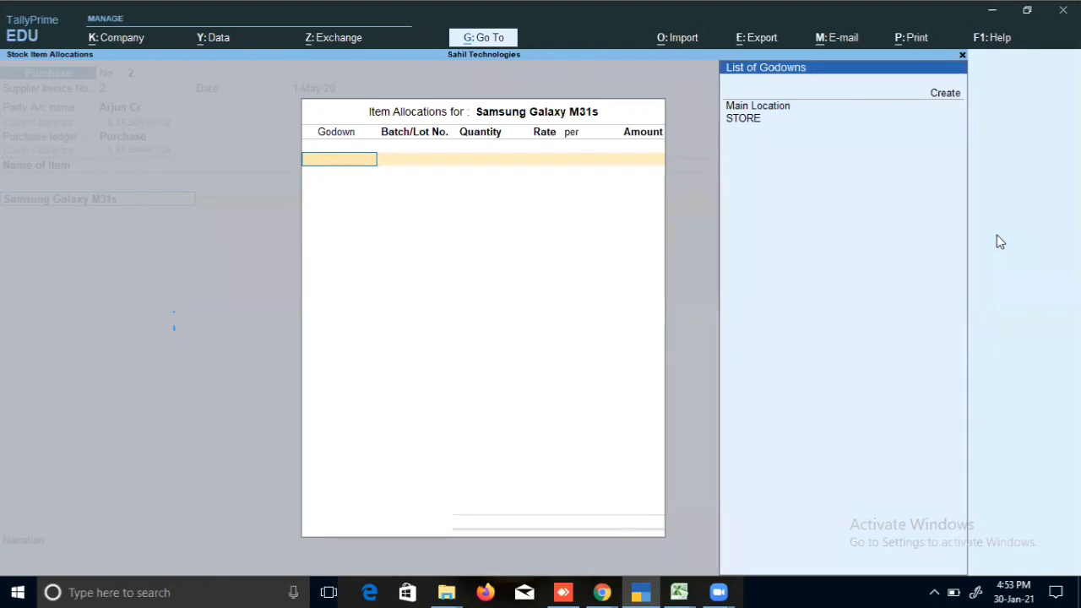
# Allocate the item to the STORE godown under a new batch numbered Batch 1.5.2021
pyautogui.press('Down')
pyautogui.press('Down')
pyautogui.press('Return')
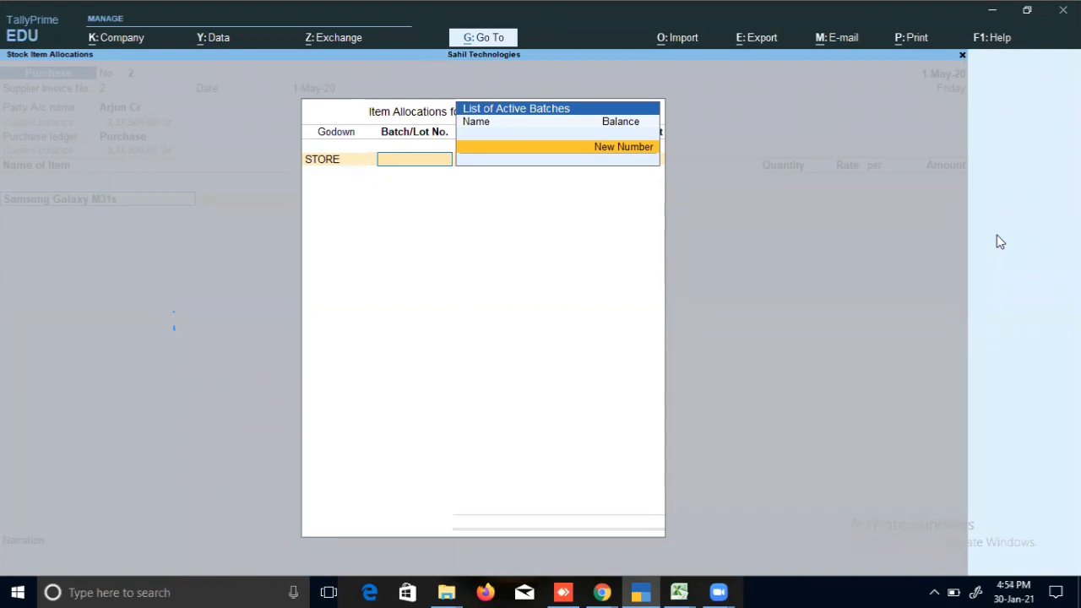
pyautogui.press('Return')
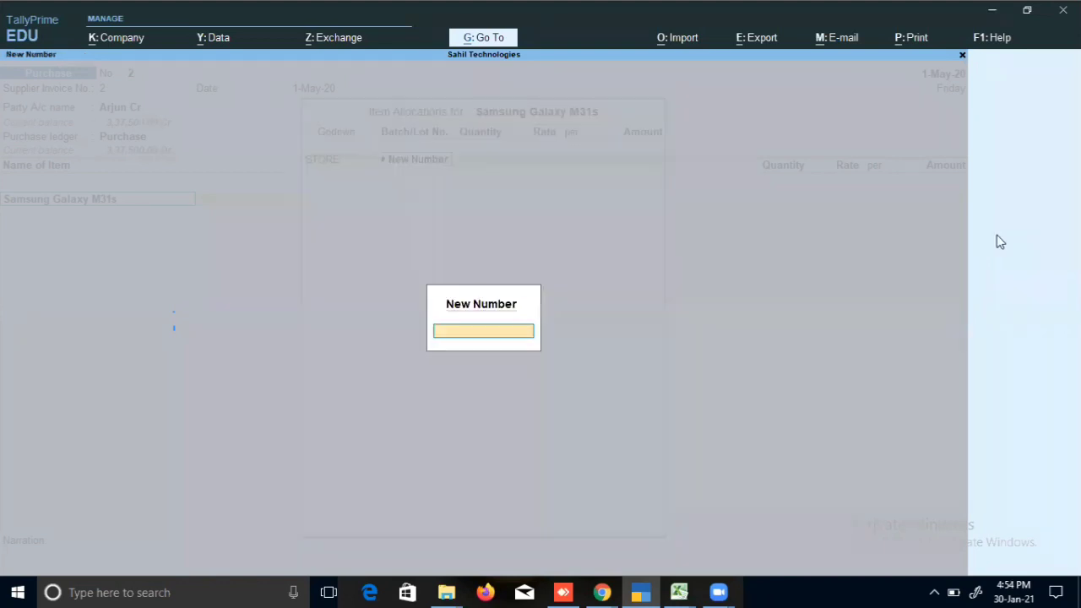
pyautogui.write('Batch 1.5.2021')
pyautogui.press('Return')
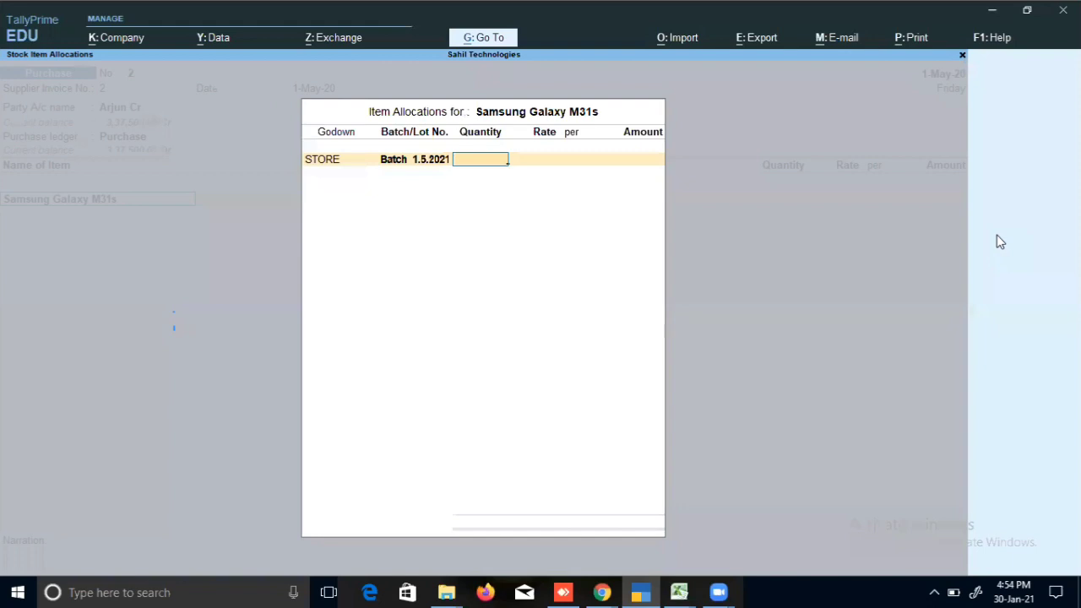
# Set the batch quantity to 50 NOS at a rate of 15,500 and accept the item allocation
pyautogui.write('50')
pyautogui.press('Return')
pyautogui.write('15')
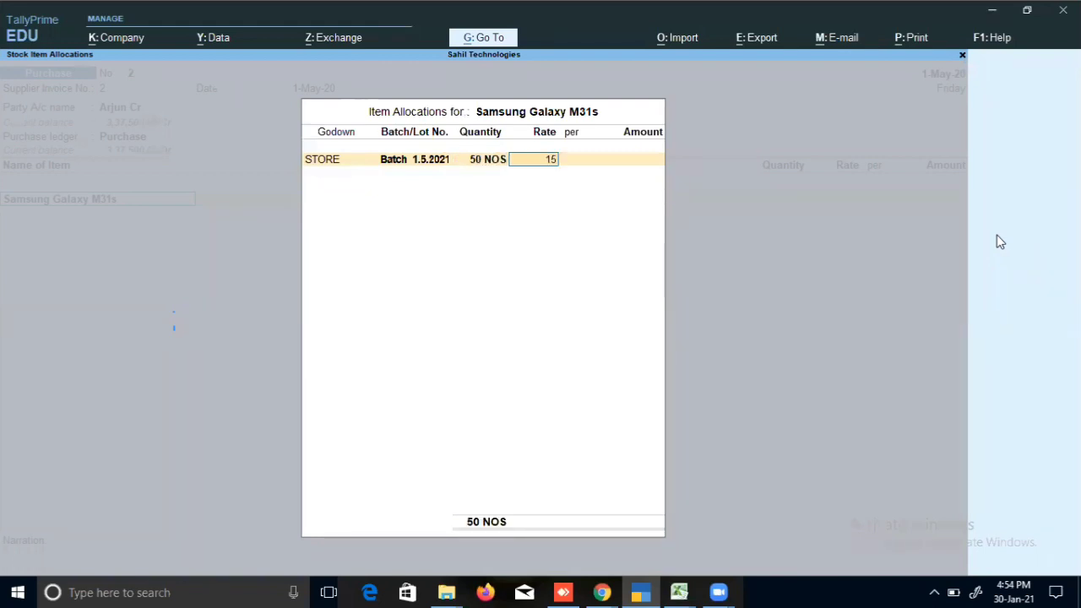
pyautogui.write(',500')
pyautogui.press('Return')
pyautogui.press('Return')
pyautogui.press('Return')
pyautogui.press('Return')
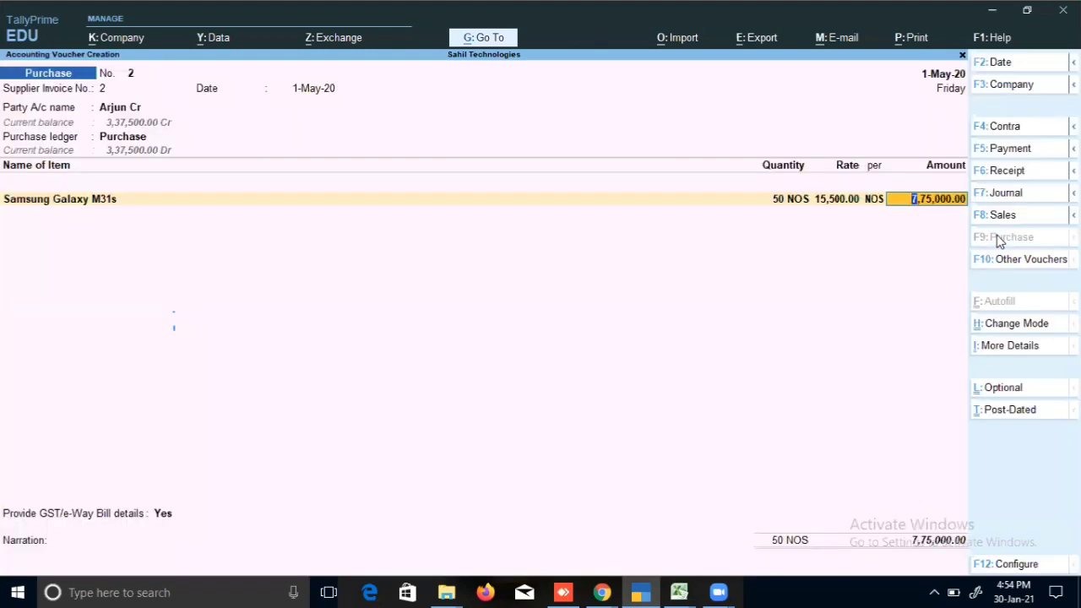
# End the item list, set Provide GST/e-Way Bill details to No, and save the purchase voucher without a narration
pyautogui.press('Return')
pyautogui.press('Return')
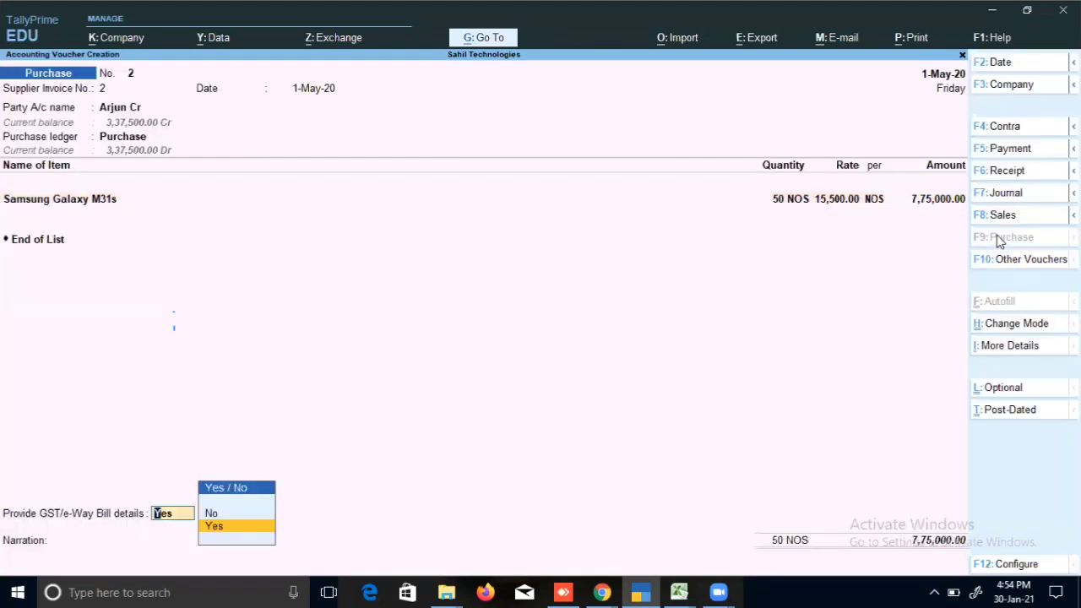
pyautogui.press('Down')
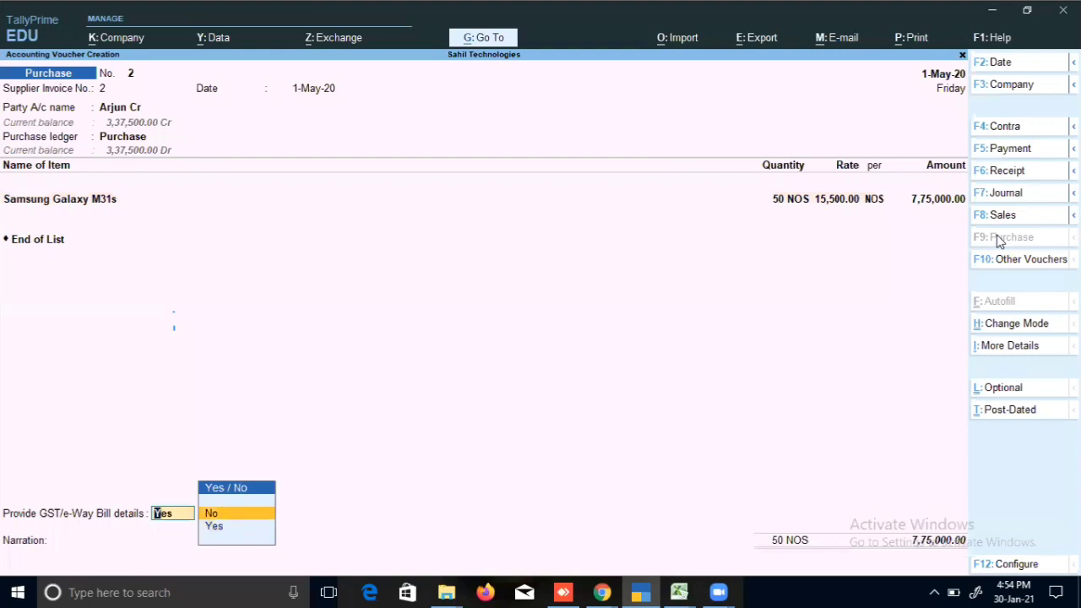
pyautogui.press('Return')
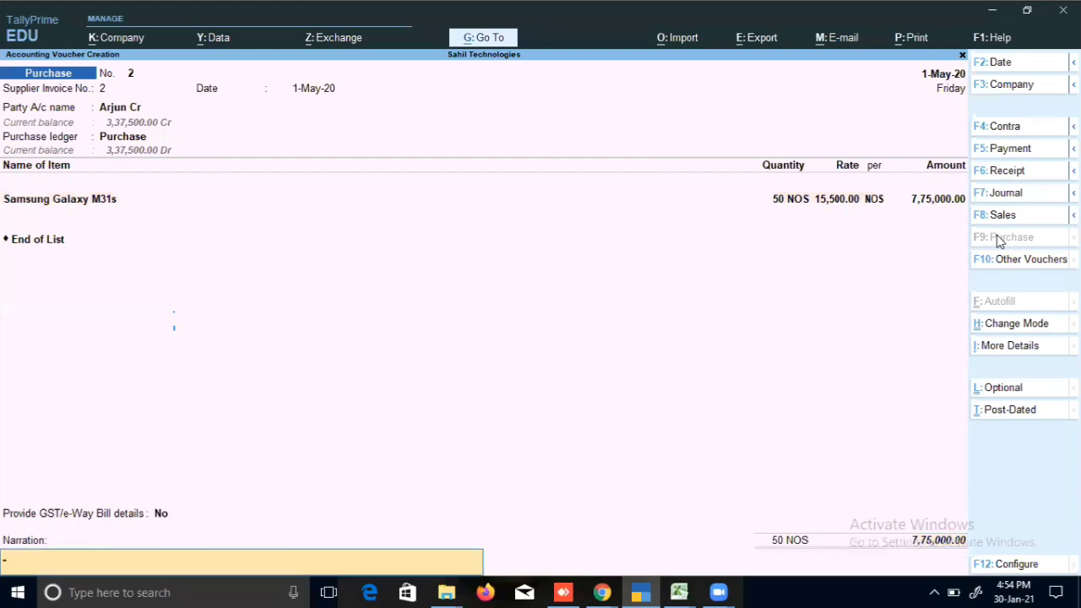
pyautogui.press('Return')
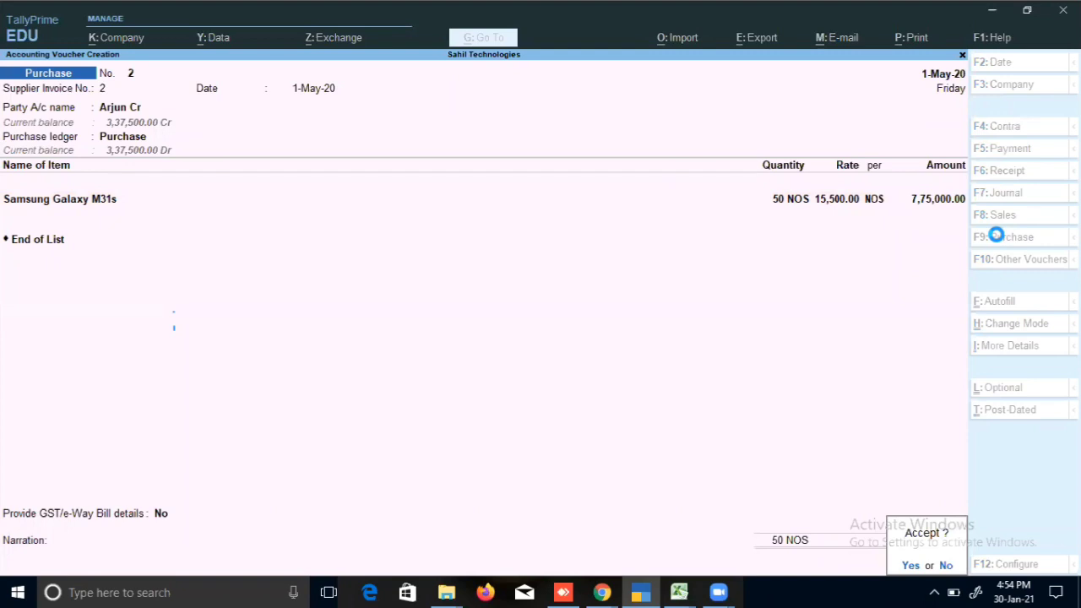
pyautogui.press('Return')
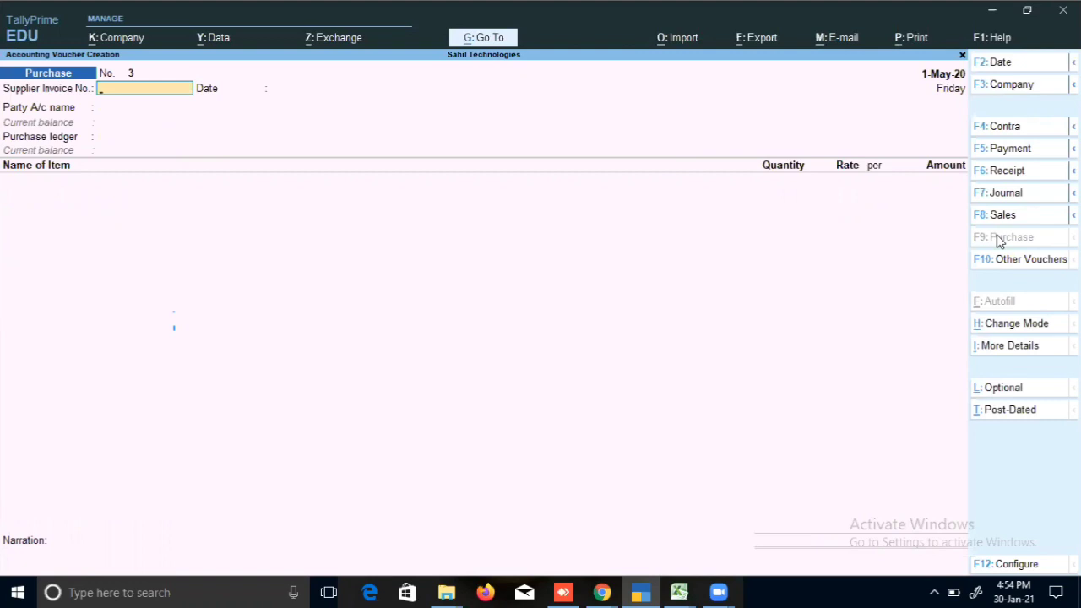
# Leave voucher entry and open the Stock Summary to compare the Computer and Mobile stock groups
pyautogui.press('Escape')
pyautogui.press('y')
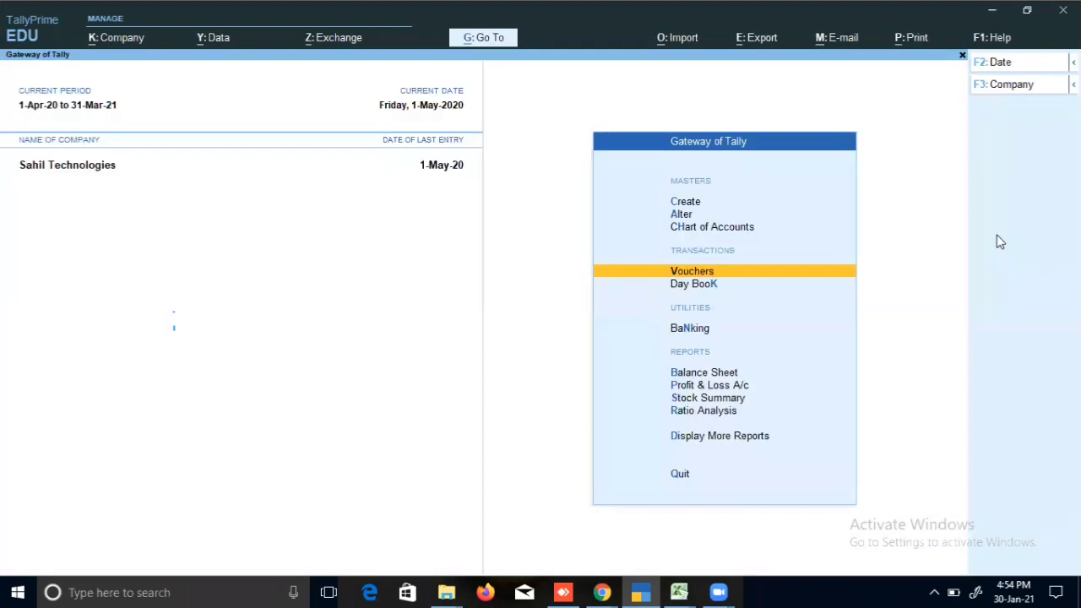
pyautogui.press('Down')
pyautogui.press('Down')
pyautogui.press('Down')
pyautogui.press('Down')
pyautogui.press('Down')
pyautogui.press('Return')
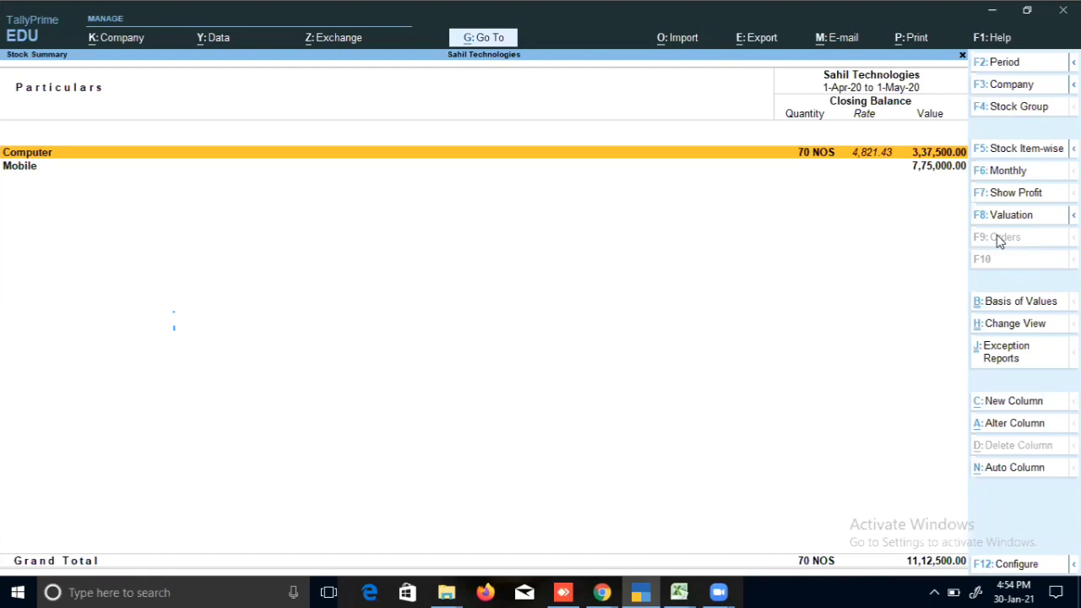
pyautogui.press('Down')
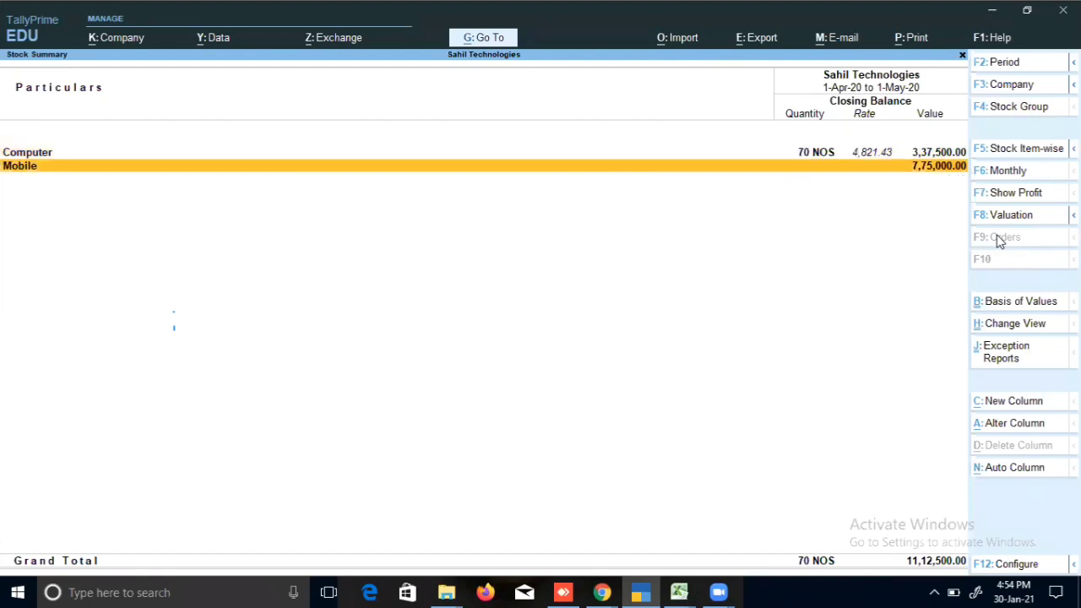
pyautogui.press('Up')
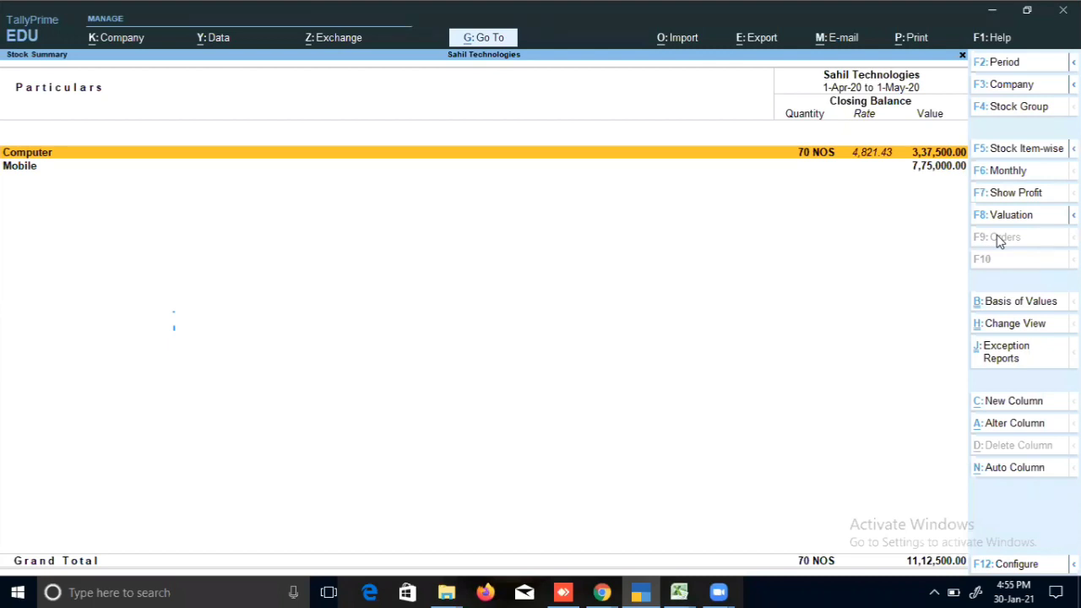
pyautogui.press('Down')
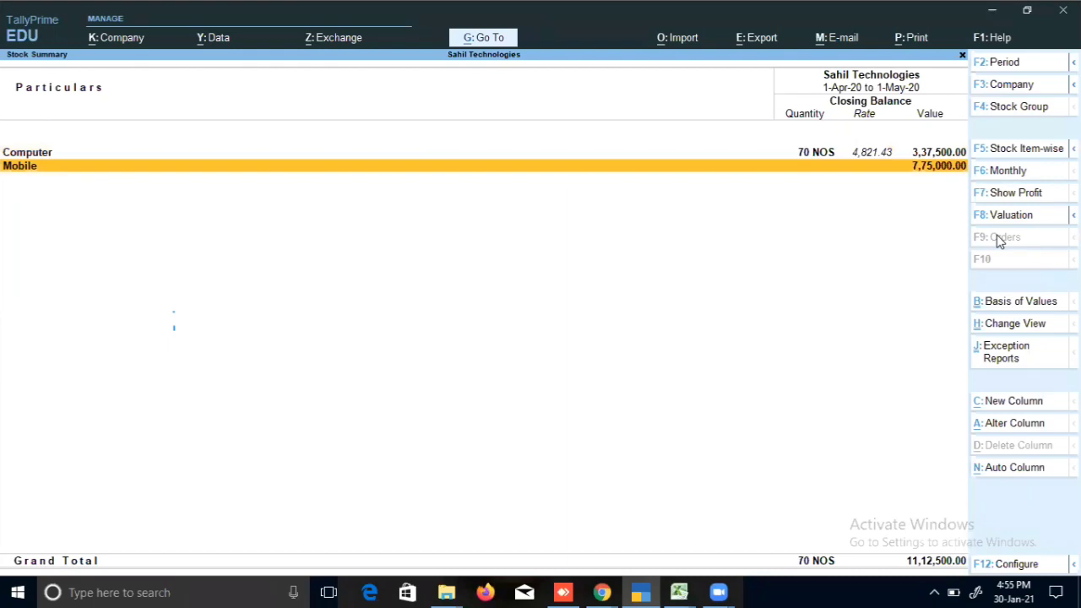
# Configure the Stock Summary to show the opening balance, goods inwards and goods outwards
pyautogui.press('F12')
pyautogui.press('Down')
pyautogui.press('Down')
pyautogui.press('Down')
pyautogui.press('Down')
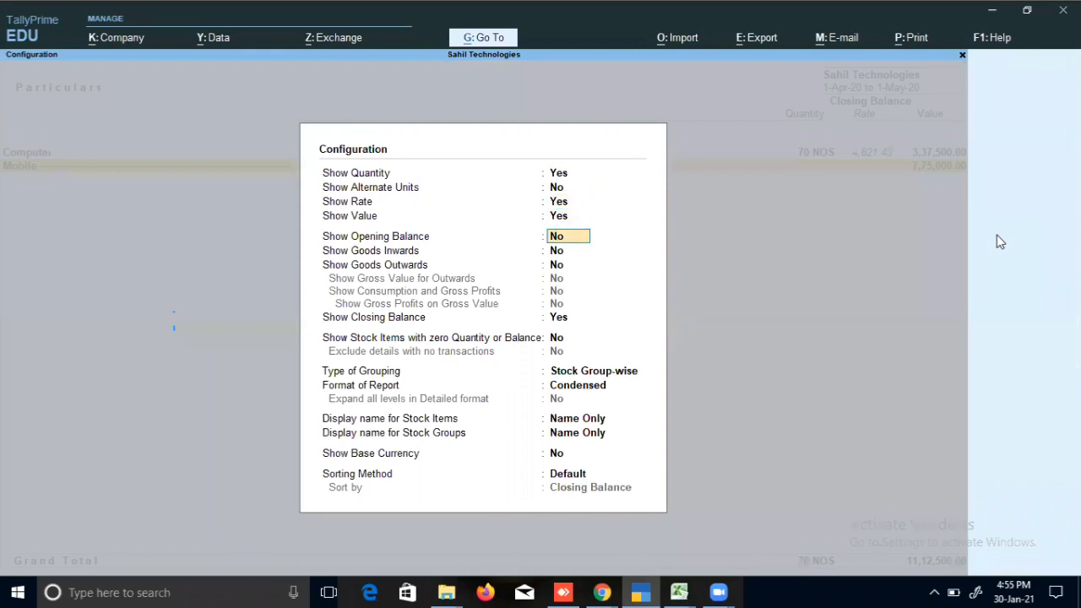
pyautogui.write('y')
pyautogui.press('Return')
pyautogui.write('y')
pyautogui.press('Return')
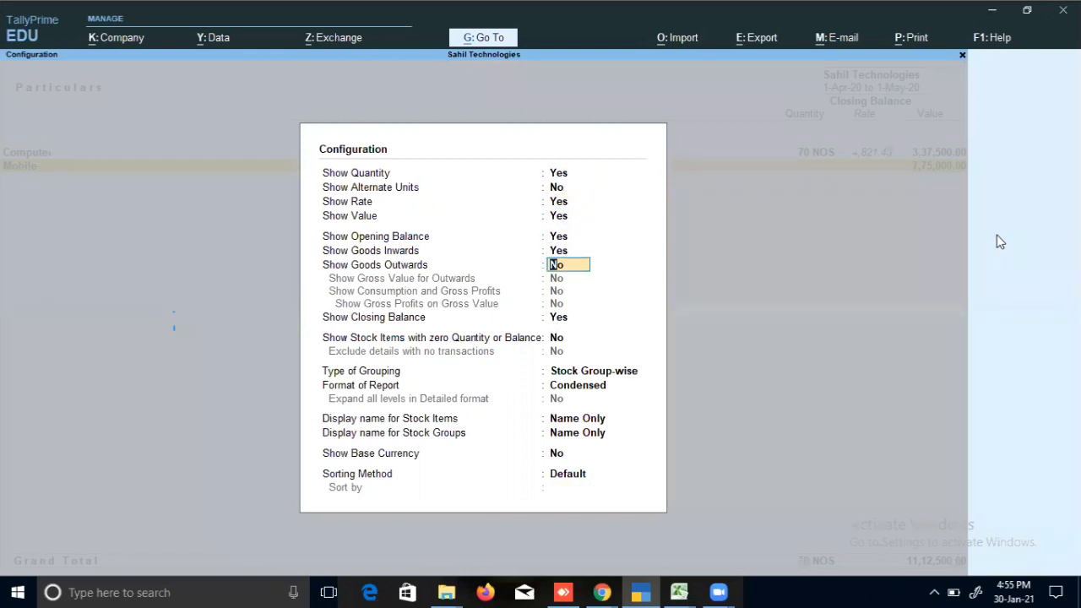
pyautogui.write('y')
pyautogui.press('Return')
pyautogui.press('Return')
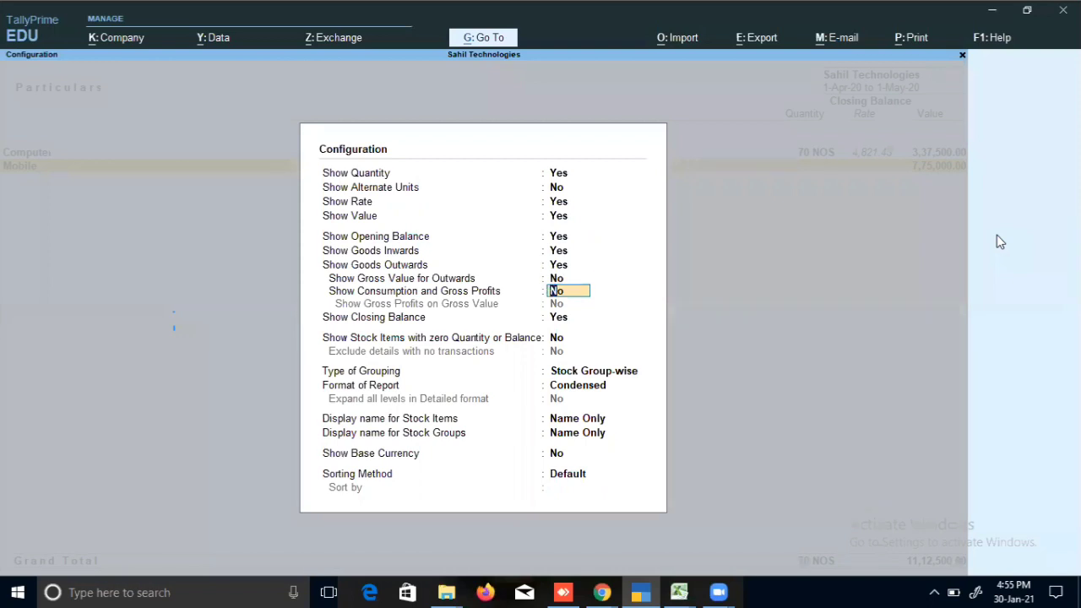
# Set the Stock Summary format to Detailed with all levels expanded, keep default sorting, and review the Samsung Galaxy M31s batch row
pyautogui.press('Return')
pyautogui.press('Return')
pyautogui.press('Return')
pyautogui.press('Return')
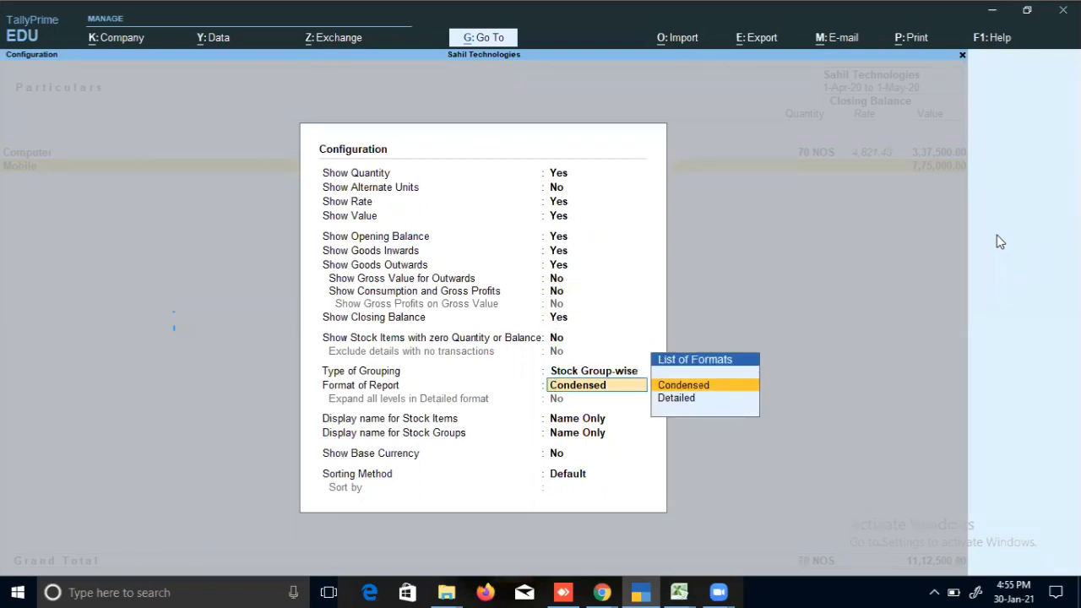
pyautogui.press('Down')
pyautogui.press('Return')
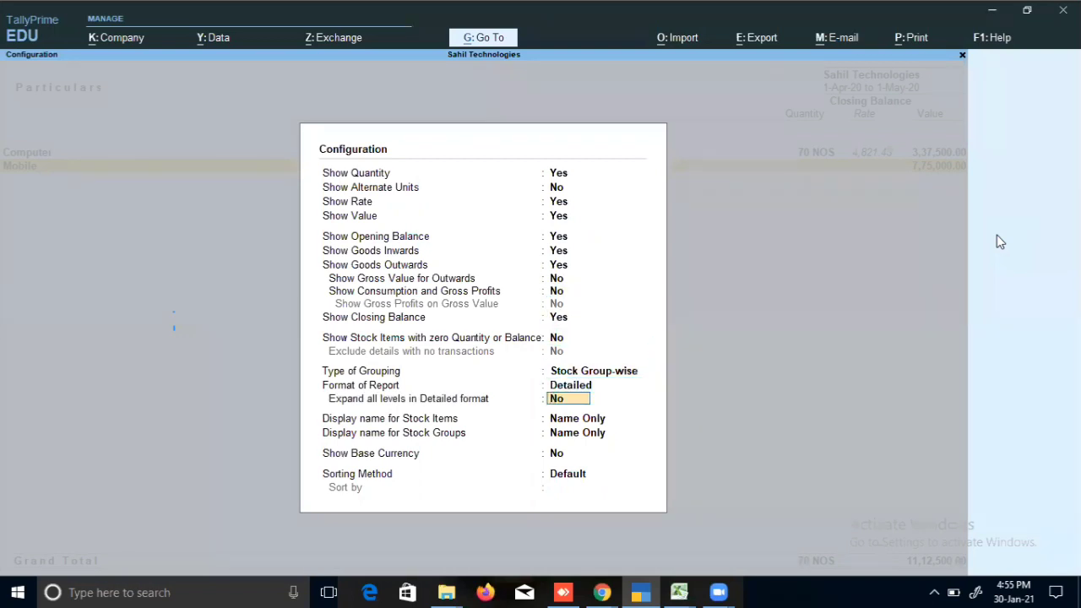
pyautogui.write('y')
pyautogui.press('Return')
pyautogui.press('Return')
pyautogui.press('Return')
pyautogui.press('Return')
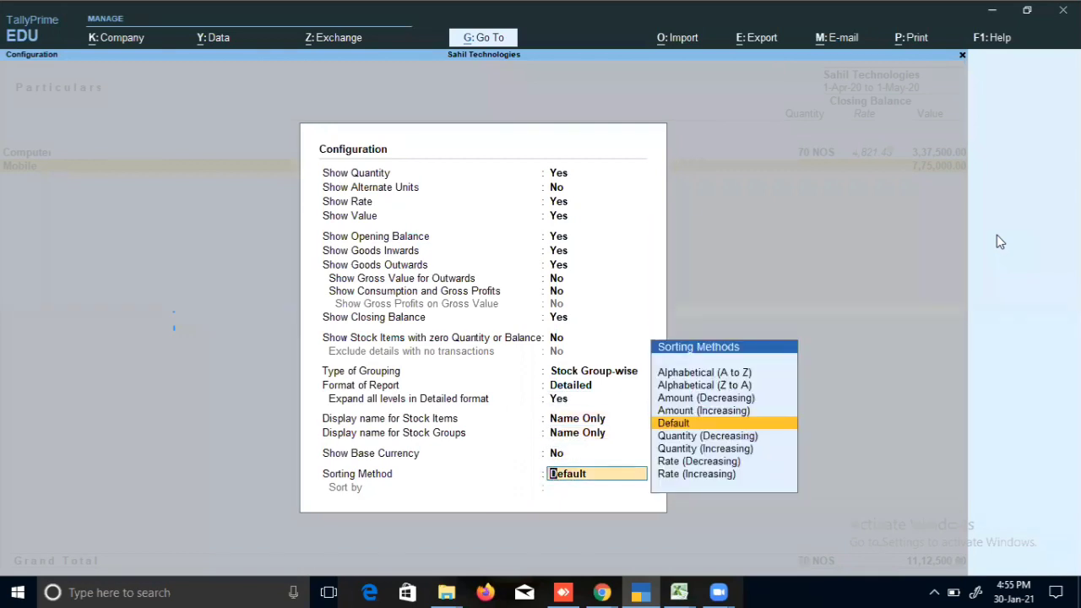
pyautogui.press('Return')
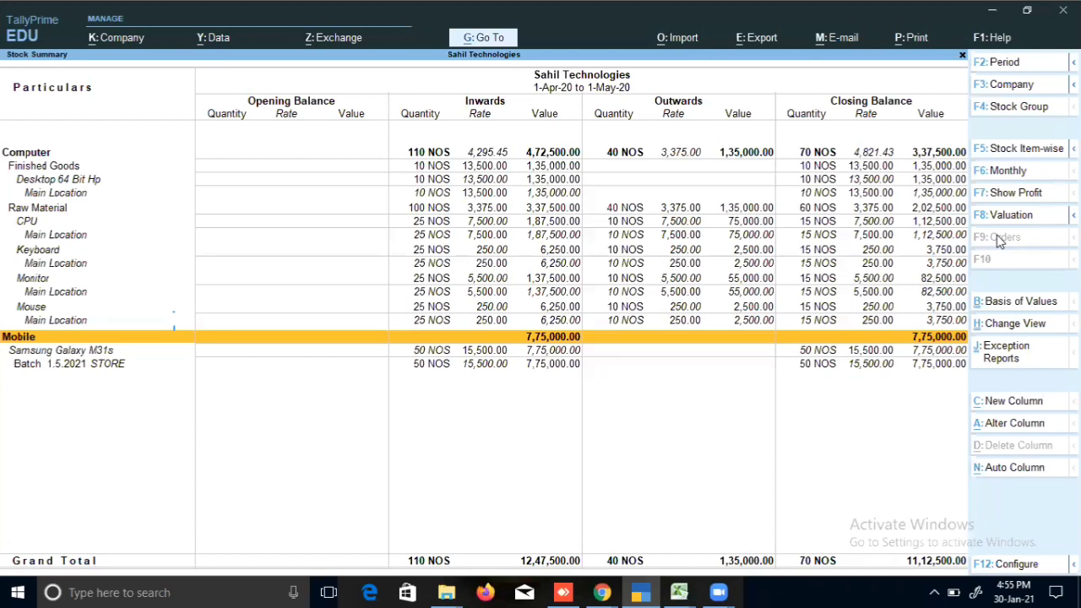
pyautogui.press('Down')
pyautogui.press('Down')
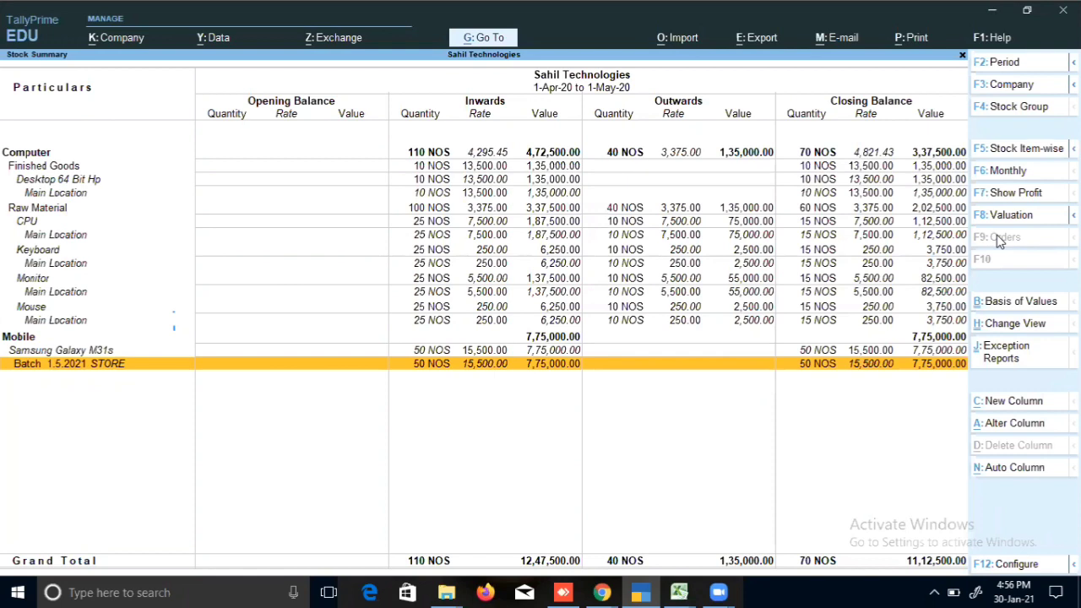
# Leave the Stock Summary and start a new sales voucher, keeping its date of 1-May-20
pyautogui.press('Escape')
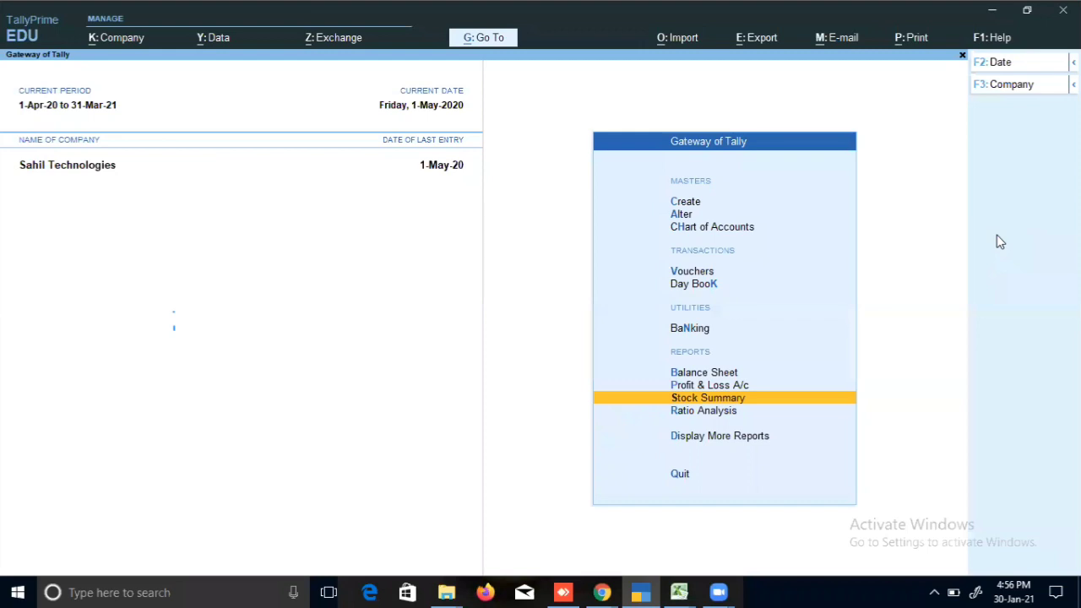
pyautogui.press('Up')
pyautogui.press('Up')
pyautogui.press('Up')
pyautogui.press('Up')
pyautogui.press('Up')
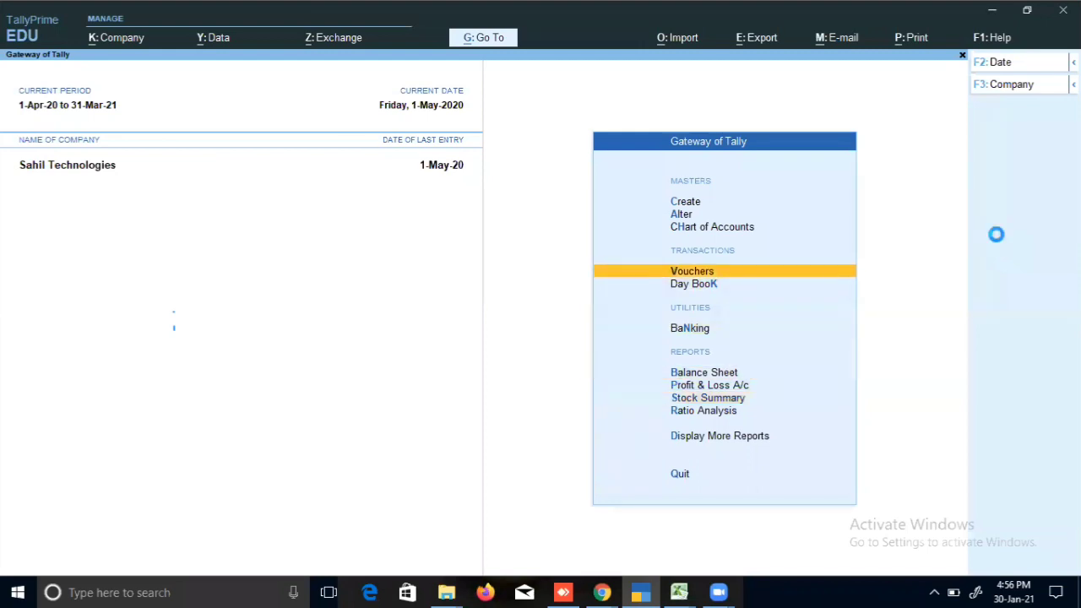
pyautogui.press('Return')
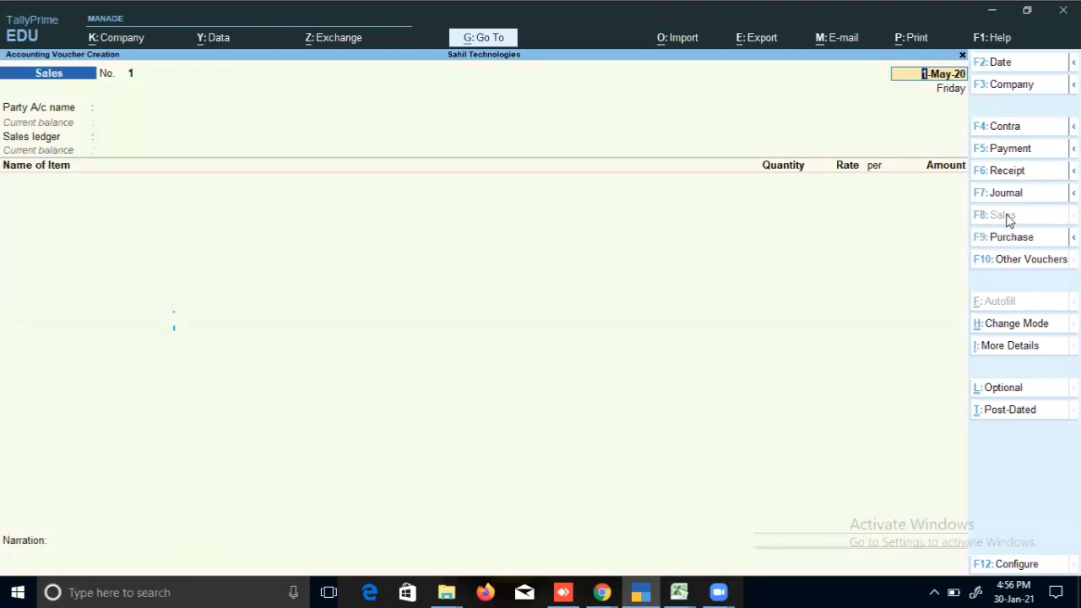
pyautogui.press('Return')
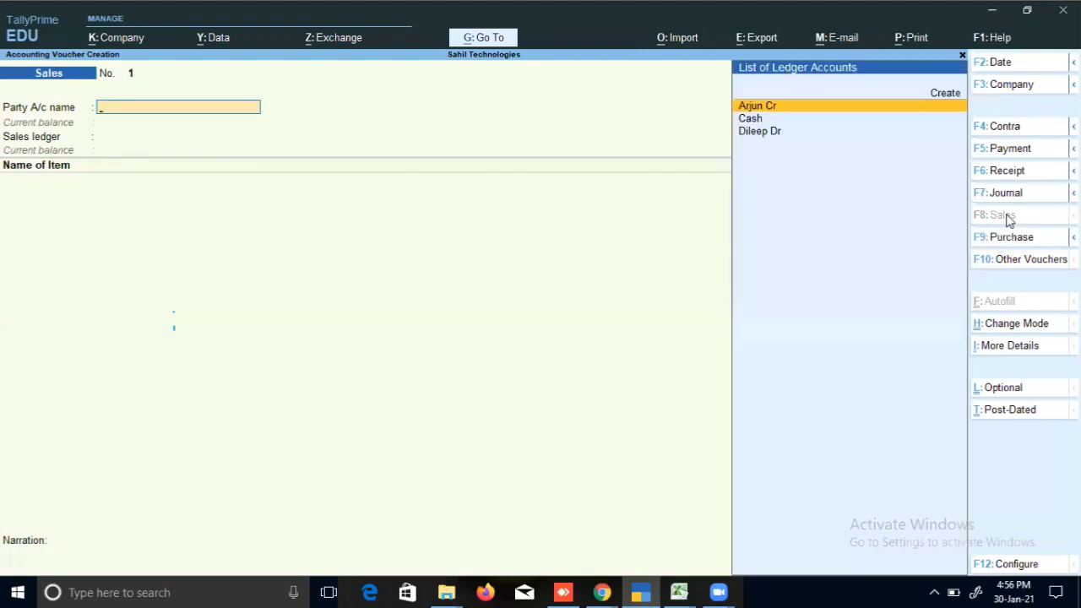
# Choose the debtor's ledger as the party, accept the party details unchanged, and select Sales as the sales ledger
pyautogui.press('Down')
pyautogui.press('Down')
pyautogui.press('Return')
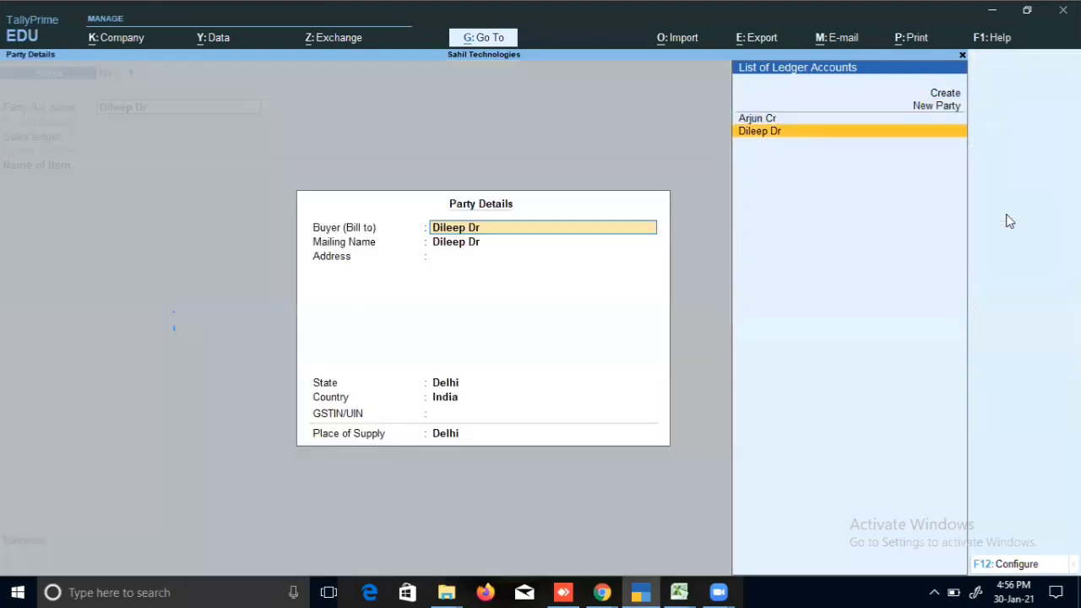
pyautogui.press('Return')
pyautogui.press('Return')
pyautogui.press('Return')
pyautogui.press('Return')
pyautogui.press('Return')
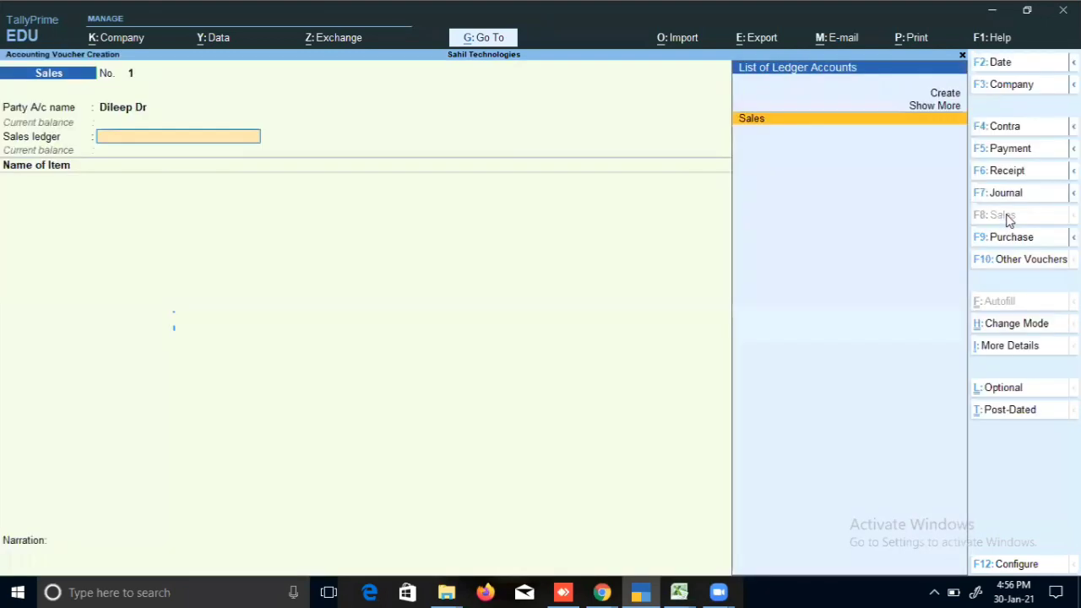
pyautogui.press('Return')
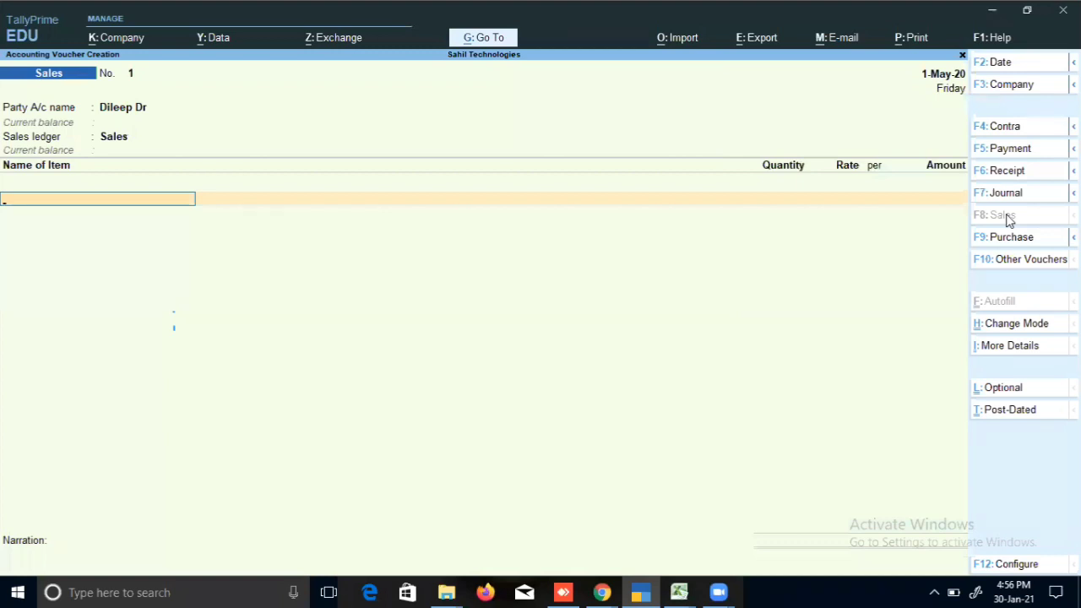
# Add Samsung Galaxy M31s as the sold item and allocate it from the STORE godown, Batch 1.5.2021
pyautogui.press('Down')
pyautogui.press('Down')
pyautogui.press('Down')
pyautogui.press('Down')
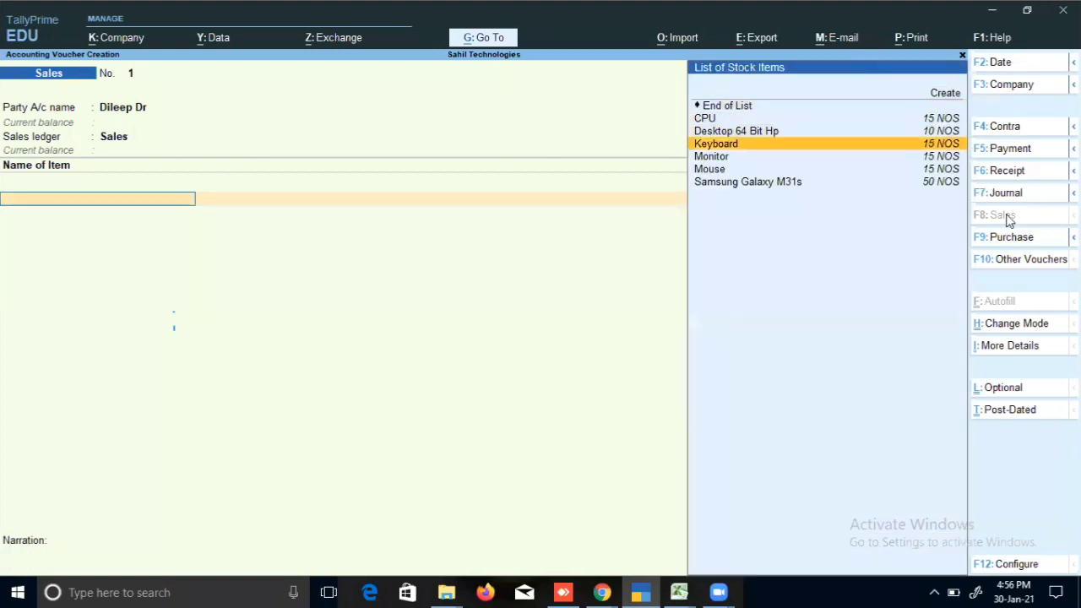
pyautogui.press('Down')
pyautogui.press('Down')
pyautogui.press('Down')
pyautogui.press('Return')
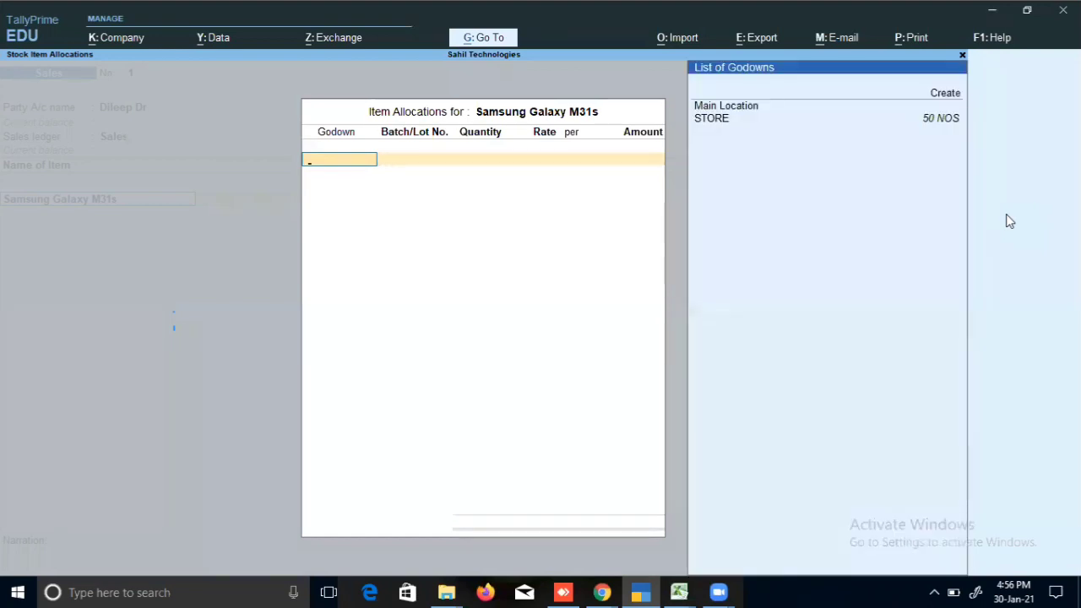
pyautogui.press('Down')
pyautogui.press('Return')
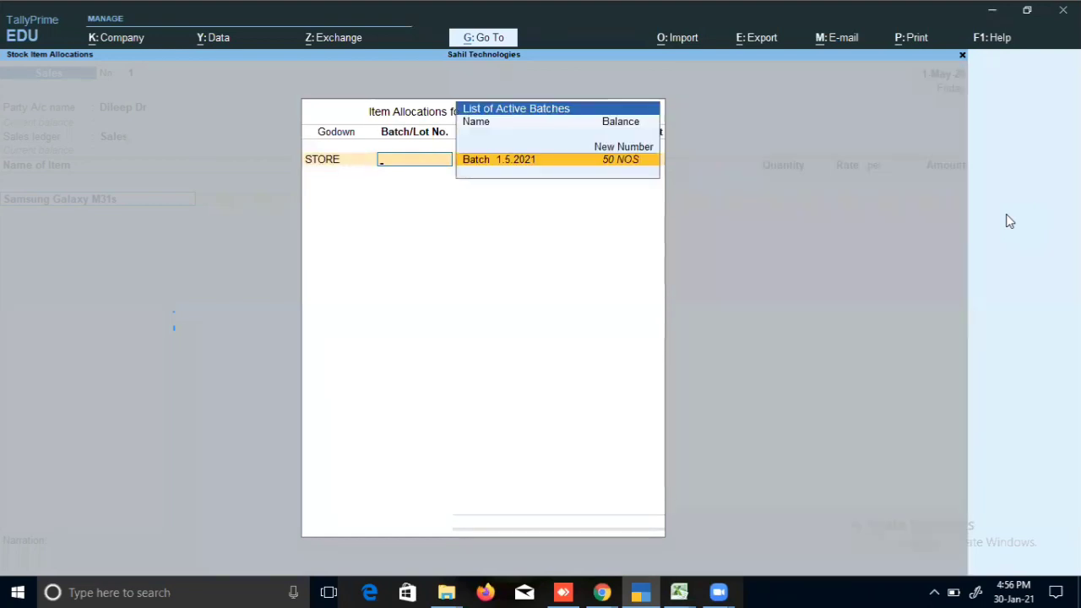
pyautogui.press('Return')
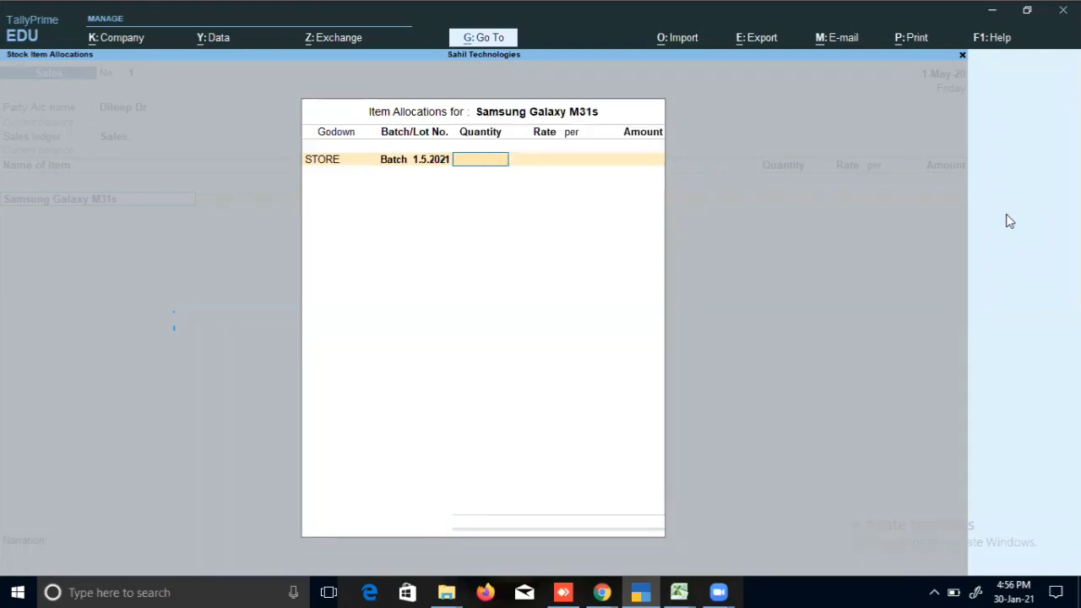
# Set the sold batch quantity to 45 NOS at a rate of 17,700 and accept the item allocation
pyautogui.write('45')
pyautogui.press('Return')
pyautogui.write('17700')
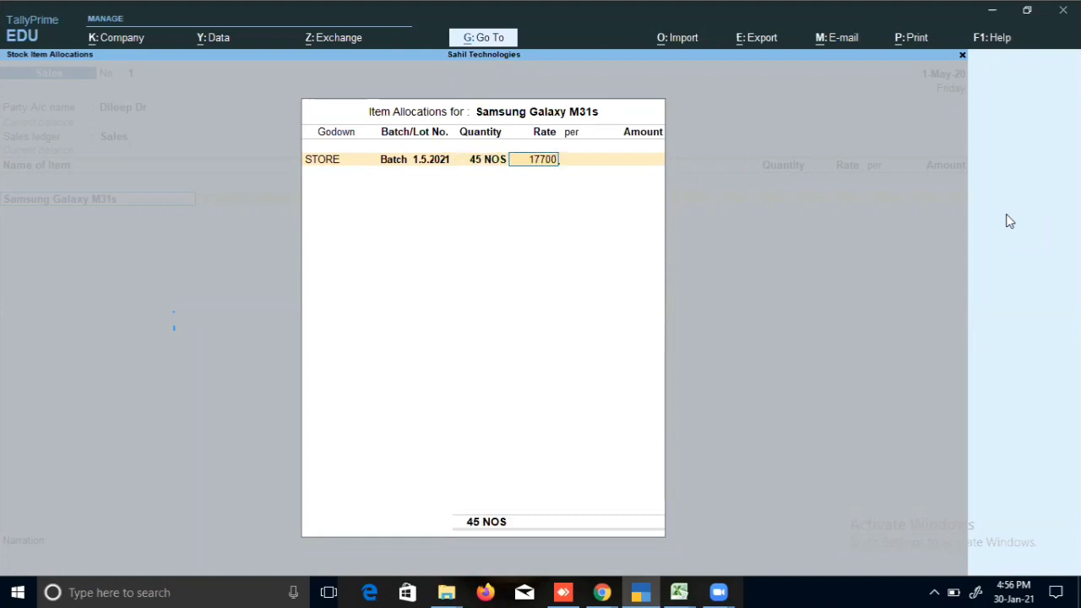
pyautogui.press('Return')
pyautogui.press('Return')
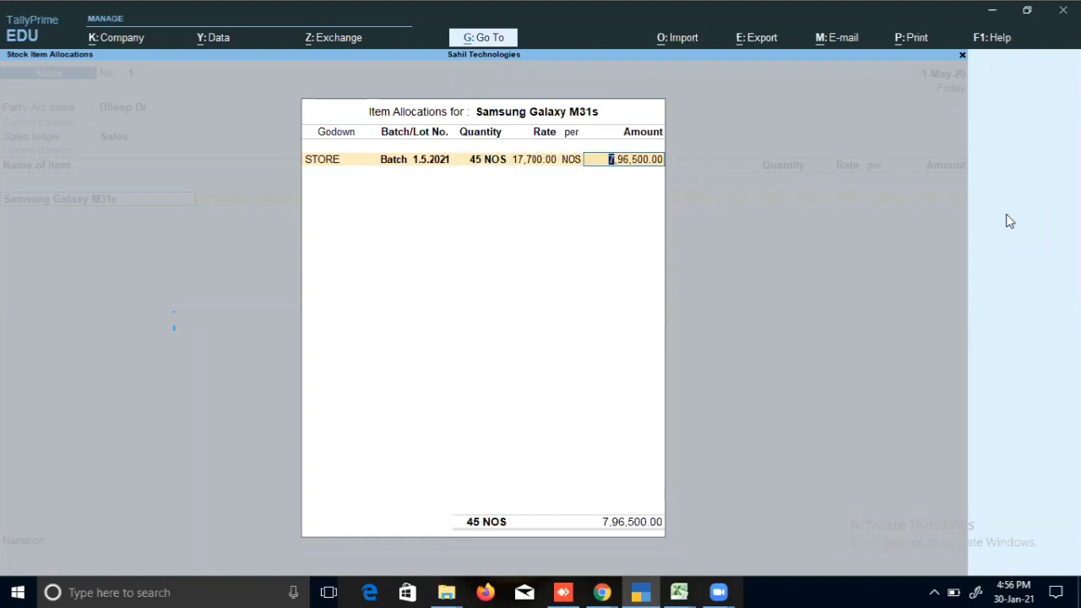
pyautogui.press('Return')
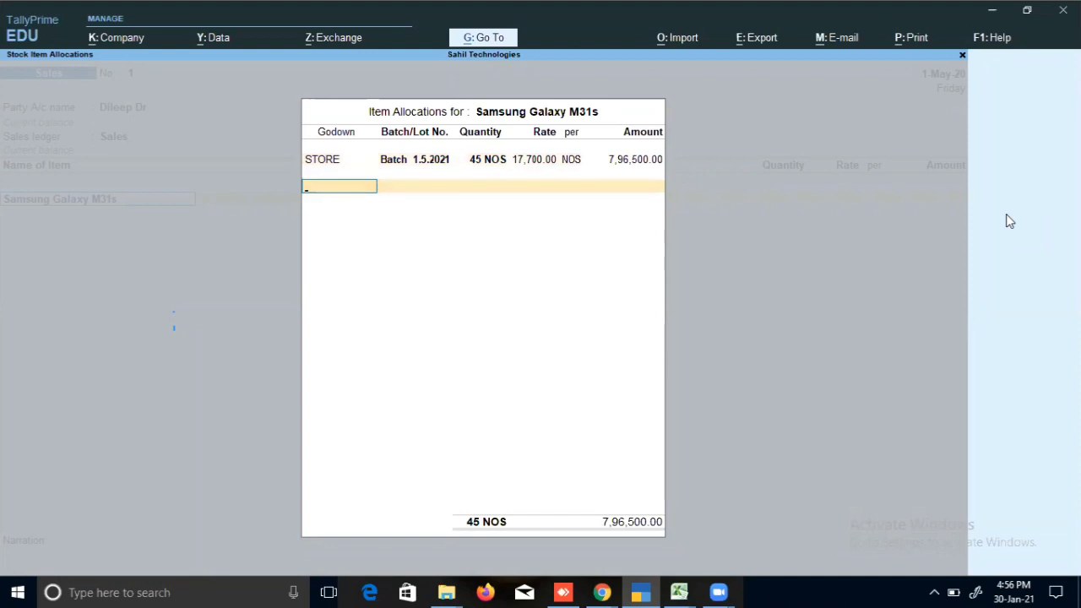
pyautogui.press('Return')
# End the item list, set Provide GST/e-Way Bill details to No, and save the sales voucher without a narration
pyautogui.press('Return')
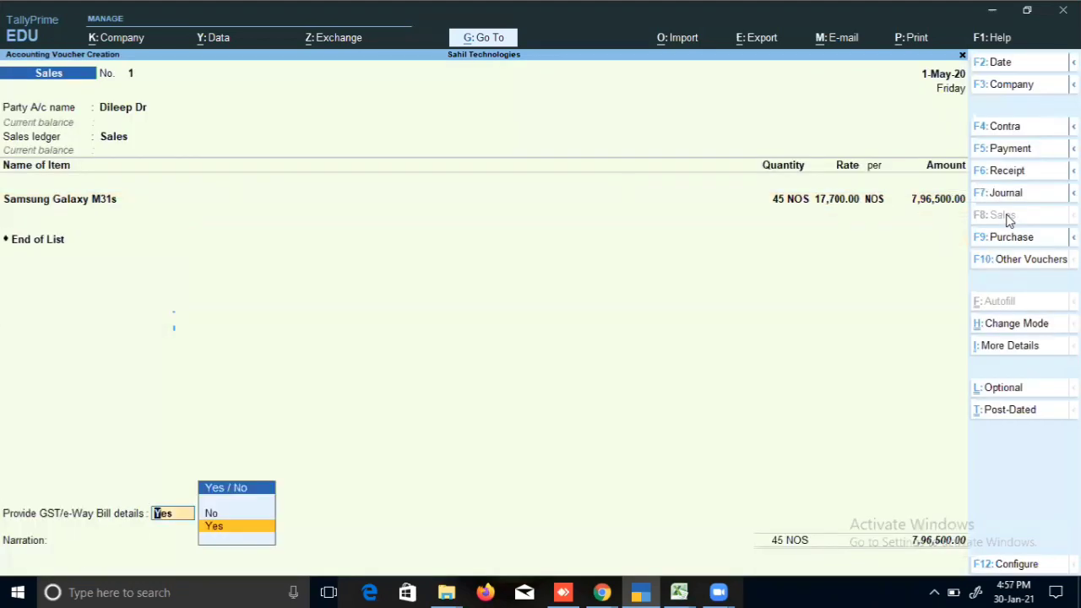
pyautogui.press('Up')
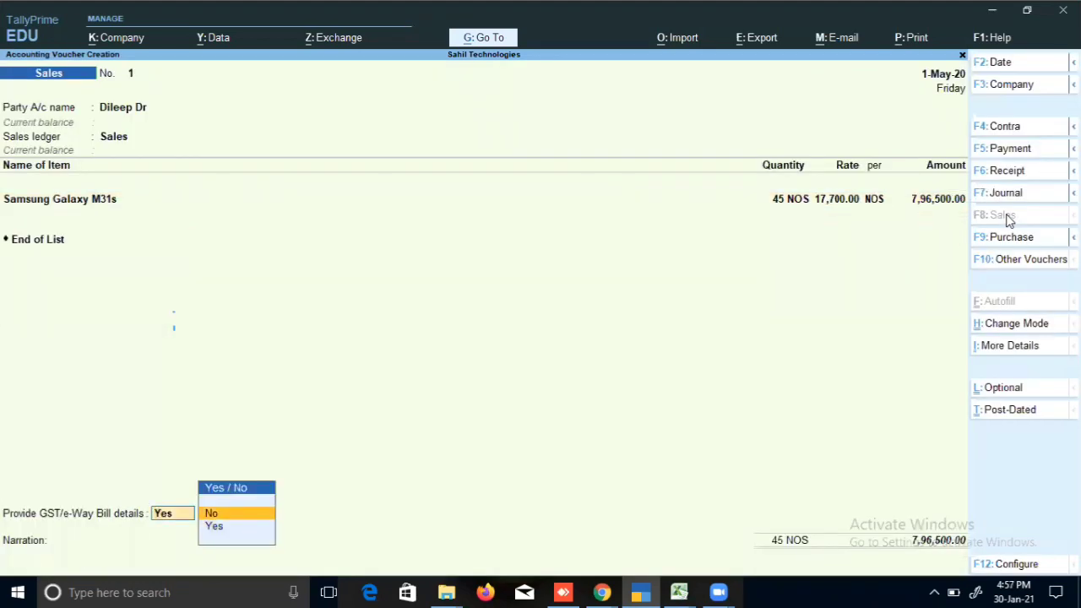
pyautogui.press('Return')
pyautogui.press('Return')
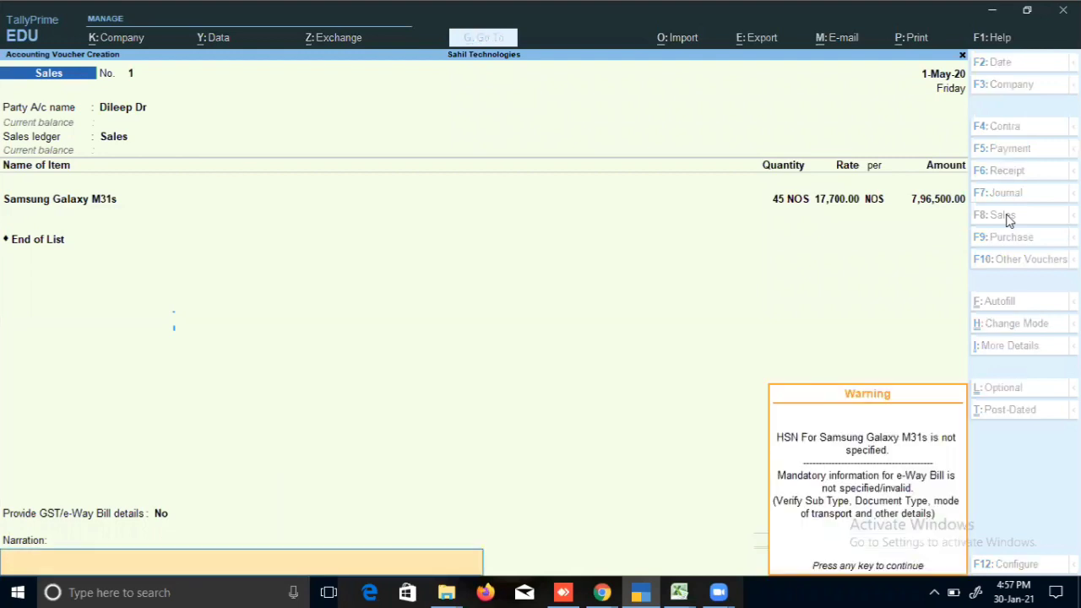
pyautogui.press('Return')
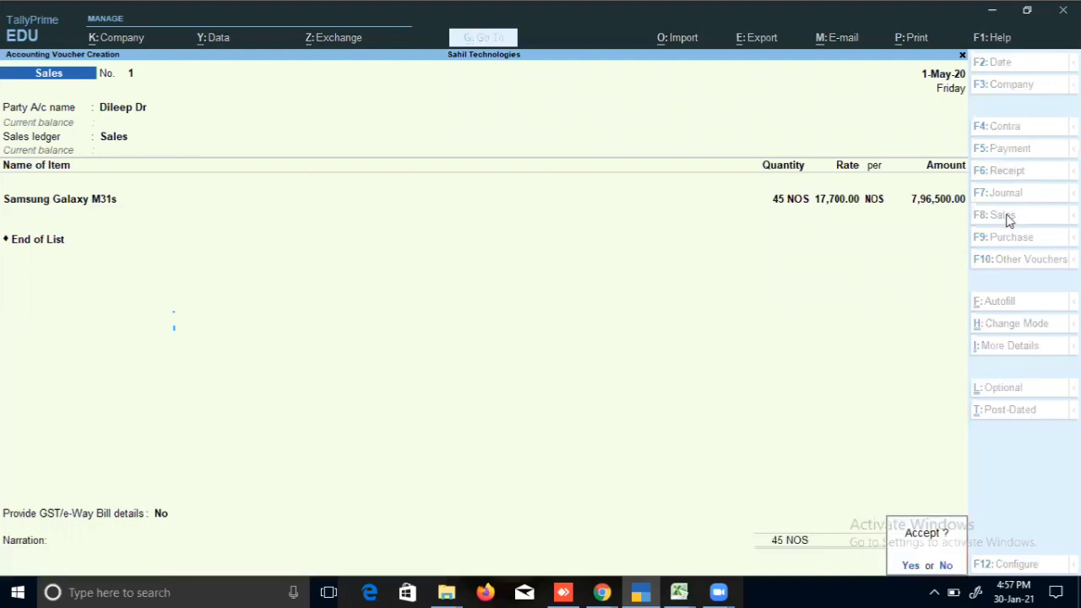
pyautogui.press('Return')
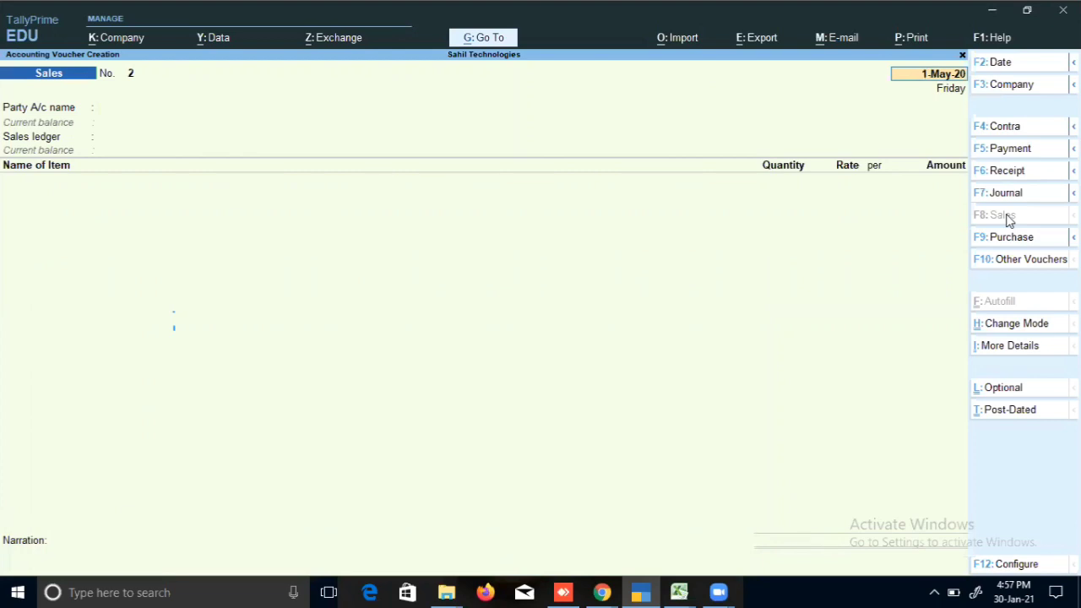
# Quit sales voucher entry and open the Stock Summary report
pyautogui.press('BackSpace')
pyautogui.press('Escape')
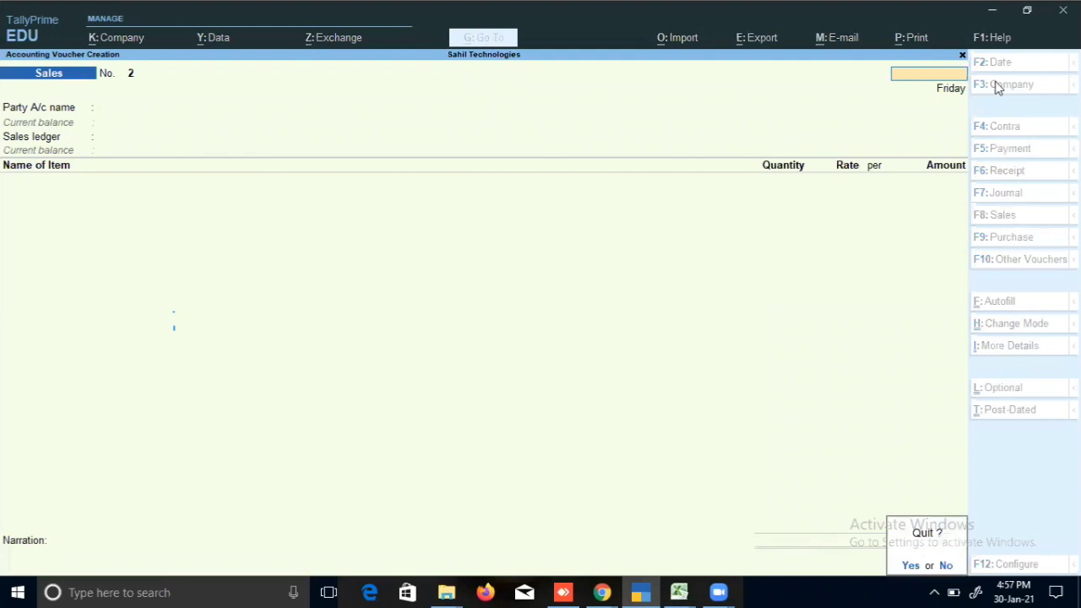
pyautogui.press('y')
pyautogui.press('Down')
pyautogui.press('Down')
pyautogui.press('Down')
pyautogui.press('Down')
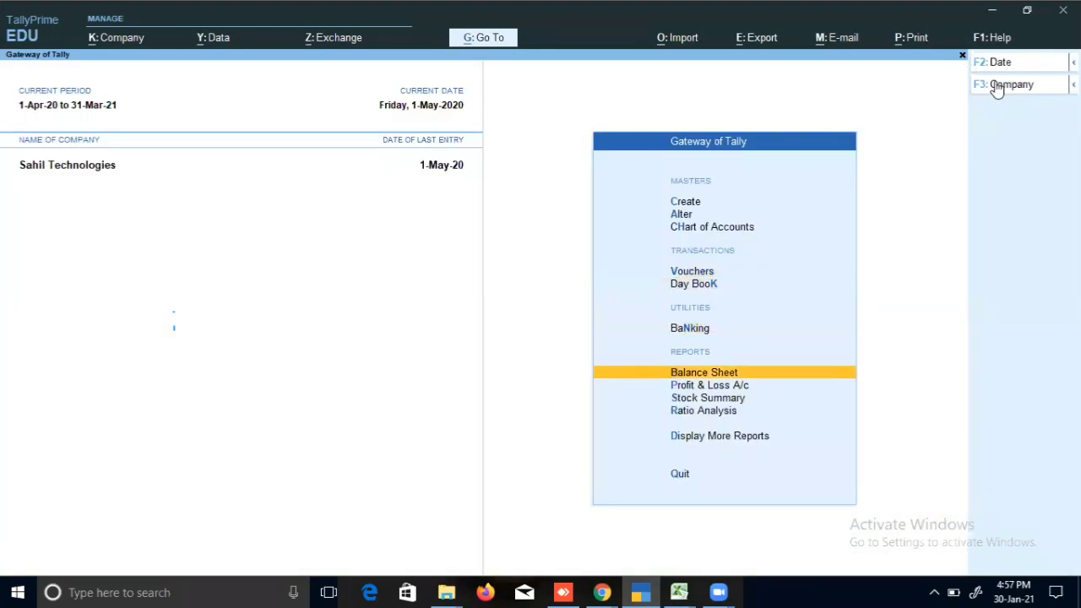
pyautogui.press('Return')
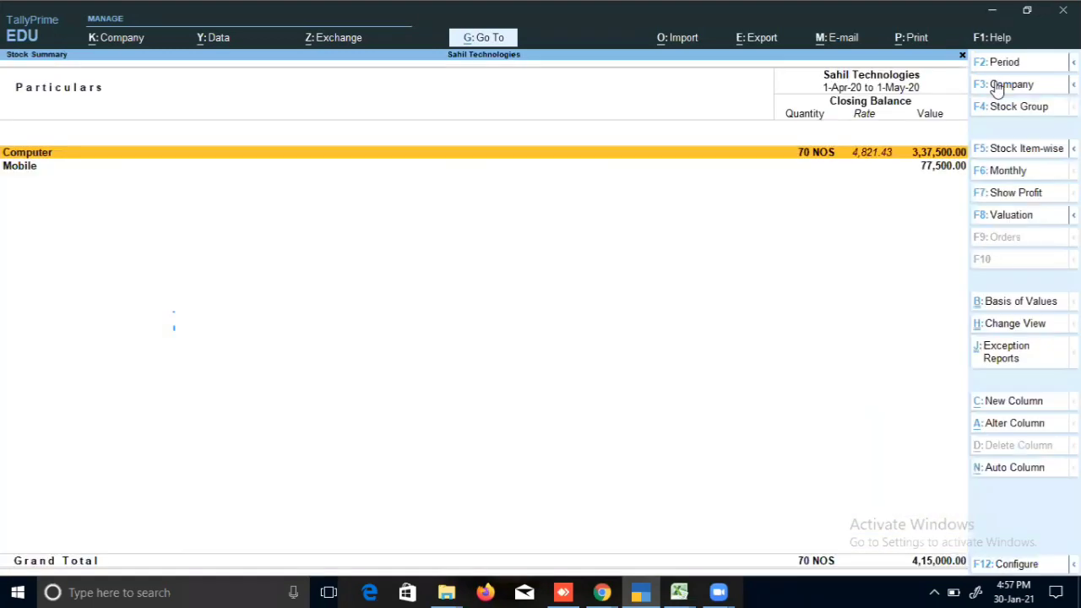
# Turn on the opening balance, goods inwards and goods outwards columns in the Stock Summary configuration
pyautogui.press('F12')
pyautogui.press('Return')
pyautogui.press('Return')
pyautogui.press('Return')
pyautogui.write('y')
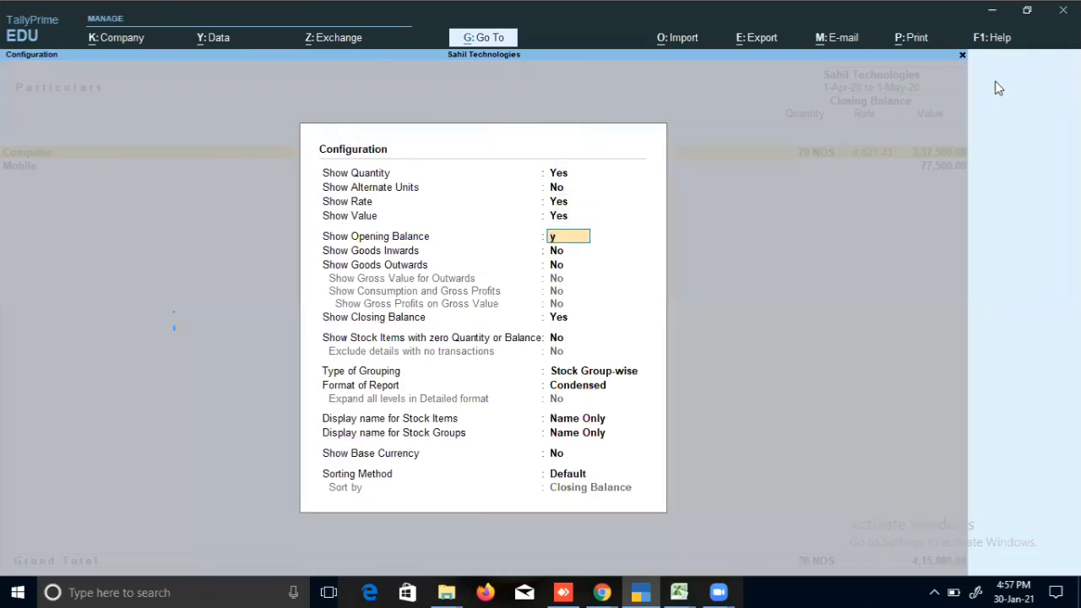
pyautogui.press('Return')
pyautogui.write('y')
pyautogui.press('Return')
pyautogui.write('y')
pyautogui.press('Return')
# Switch the report format to Detailed with all levels expanded, and accept the configuration with the remaining options unchanged
pyautogui.press('Return')
pyautogui.press('Return')
pyautogui.press('Return')
pyautogui.press('Return')
pyautogui.press('Return')
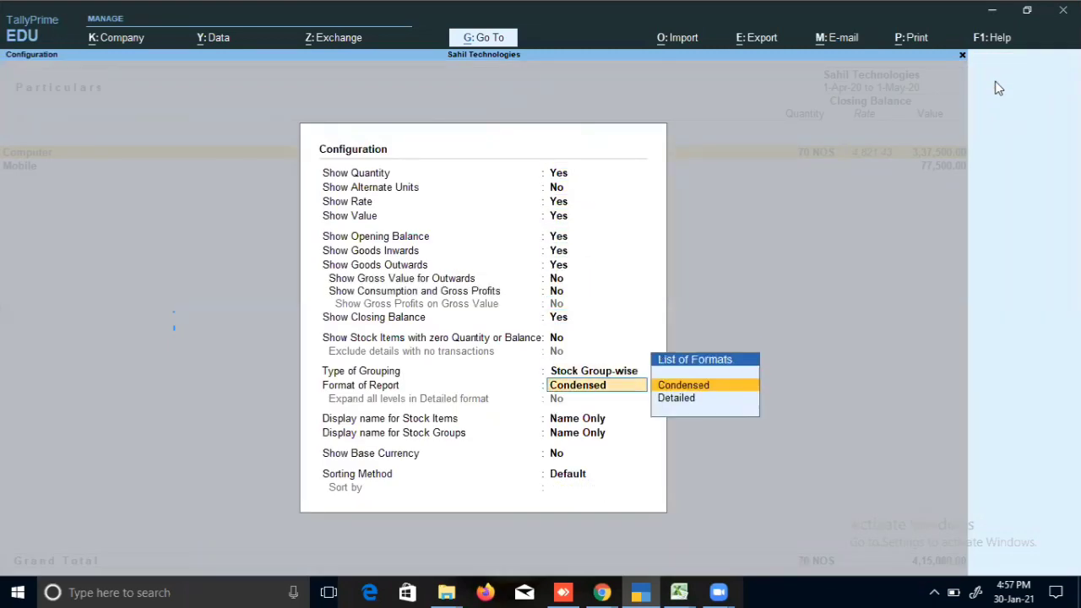
pyautogui.press('Down')
pyautogui.press('Return')
pyautogui.write('y')
pyautogui.press('Return')
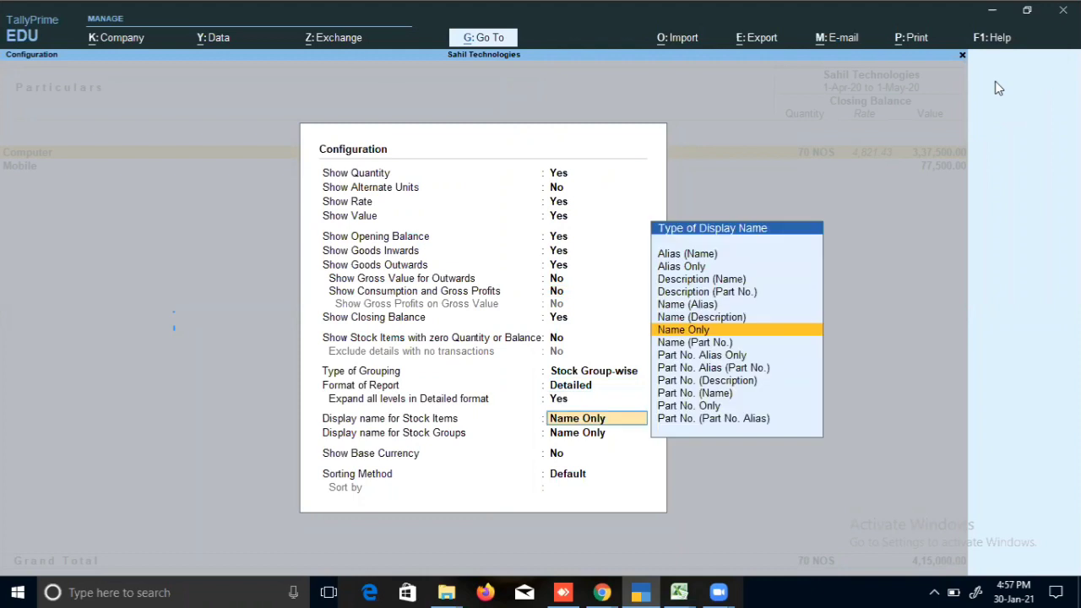
pyautogui.press('Return')
pyautogui.press('Return')
pyautogui.press('Return')
pyautogui.press('Return')
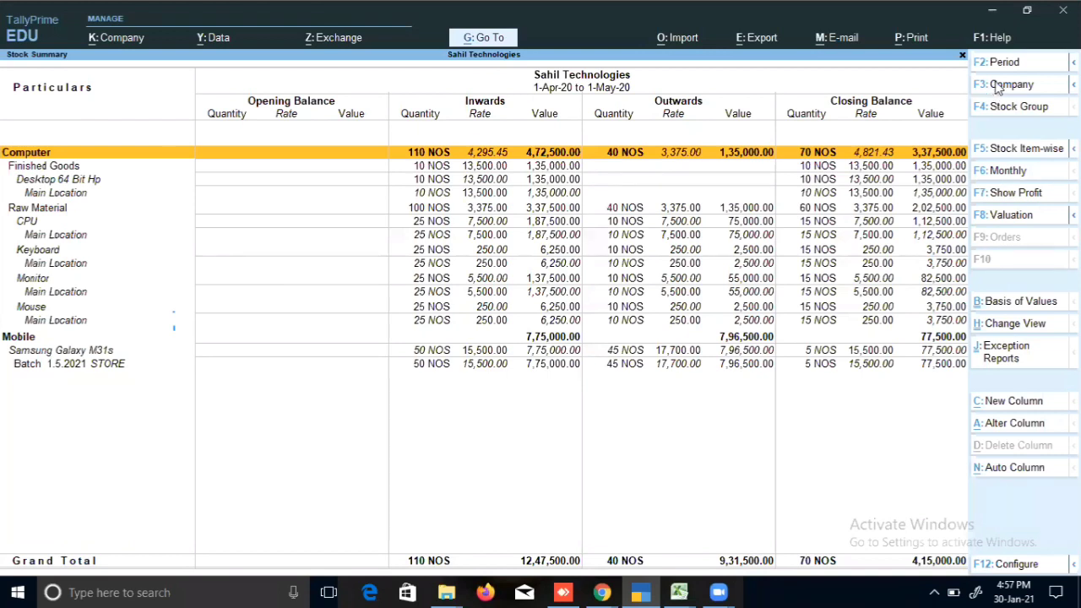
# Go through the detailed stock rows down to the Samsung Galaxy M31s batch in STORE, comparing inwards, outwards and closing balance
pyautogui.press('Down')
pyautogui.press('Down')
pyautogui.press('Down')
pyautogui.press('Down')
pyautogui.press('Down')
pyautogui.press('Down')
pyautogui.press('Down')
pyautogui.press('Down')
pyautogui.press('Down')
pyautogui.press('Down')
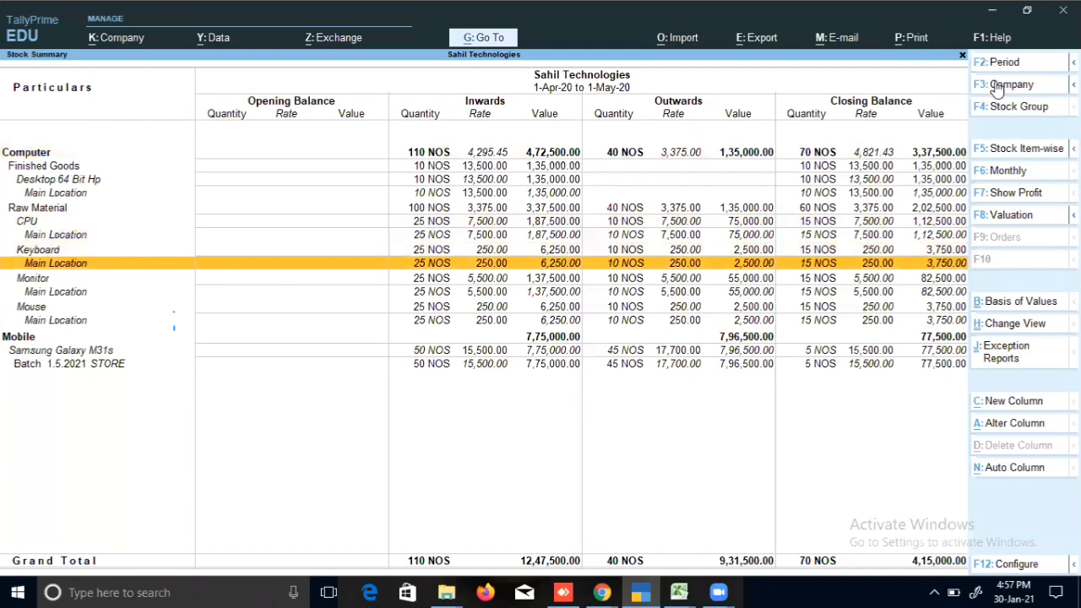
pyautogui.press('Down')
pyautogui.press('Down')
pyautogui.press('Down')
pyautogui.press('Down')
pyautogui.press('Down')
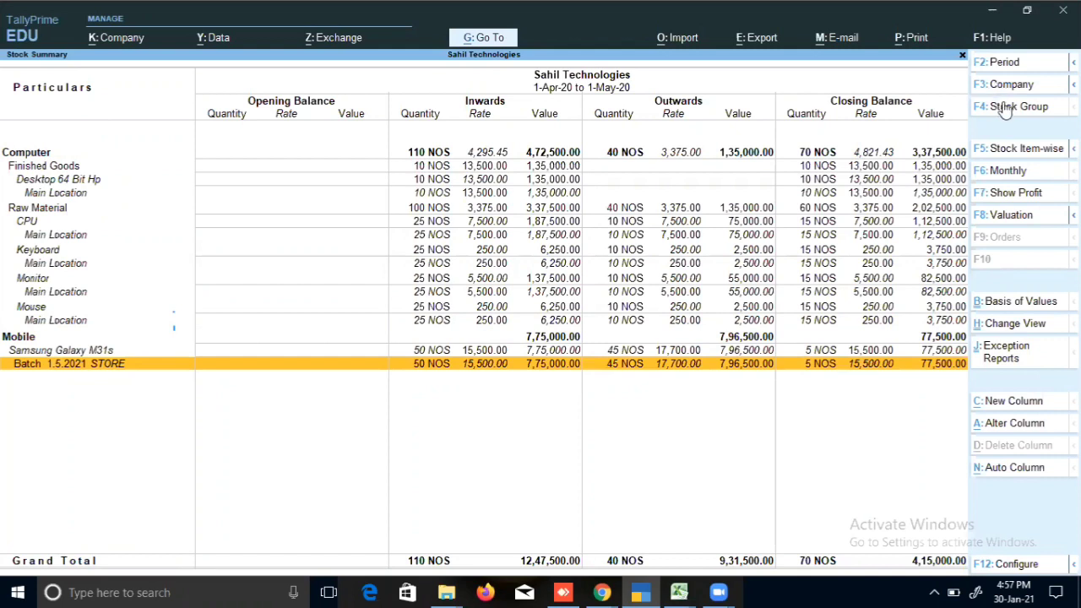
# Show the consumption and gross profit columns in the Stock Summary and examine the Samsung Galaxy M31s row
pyautogui.click(1018, 194)
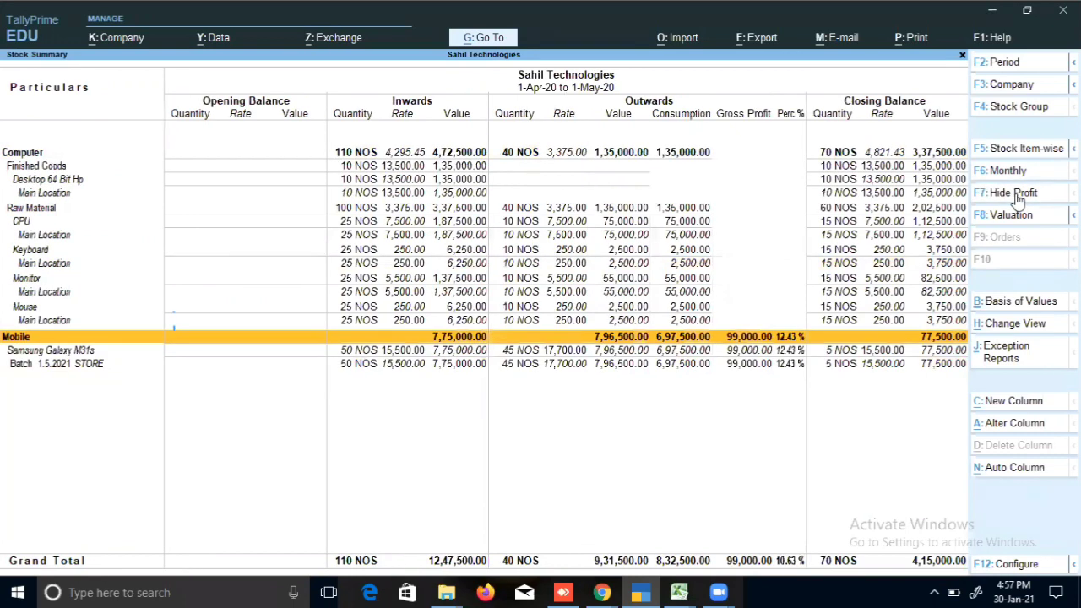
pyautogui.press('Down')
pyautogui.press('Down')
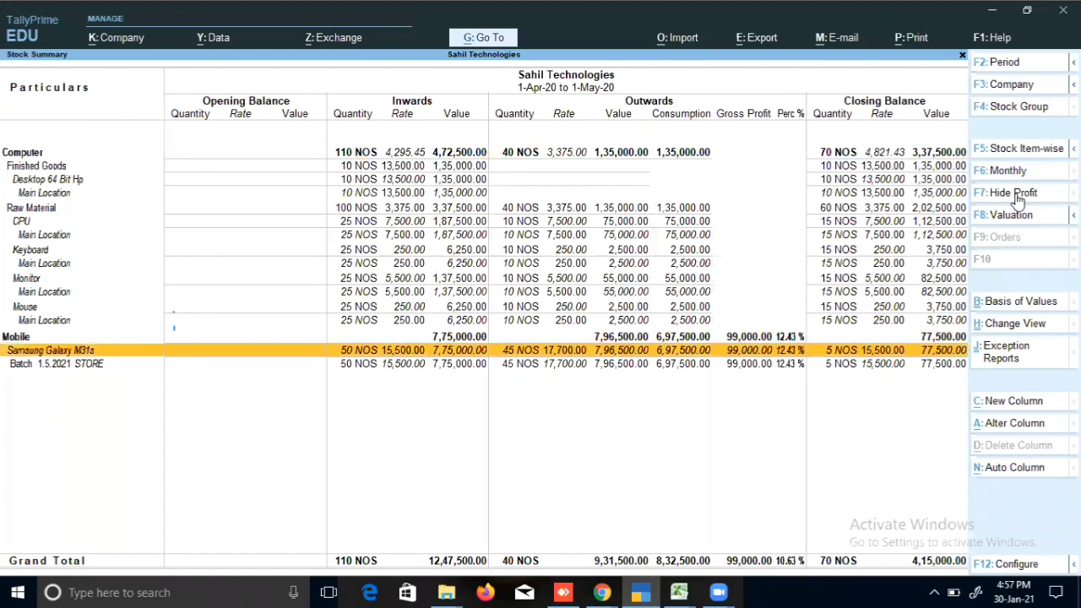
# Compare the Mobile group row with the Samsung Galaxy M31s batch row in STORE in the Stock Summary
pyautogui.press('Up')
pyautogui.press('Up')
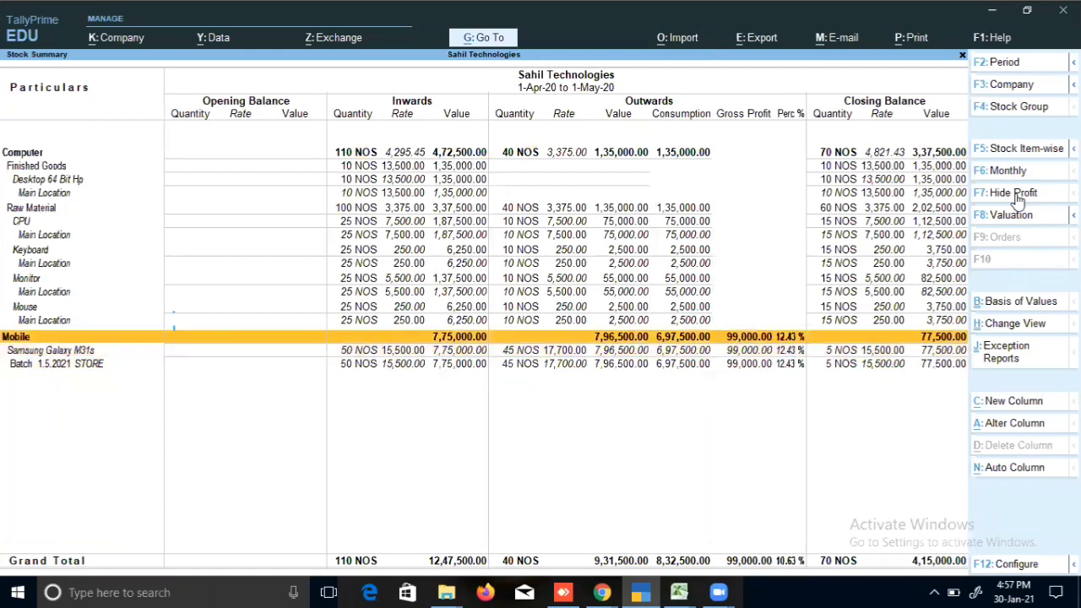
pyautogui.press('Down')
pyautogui.press('Down')
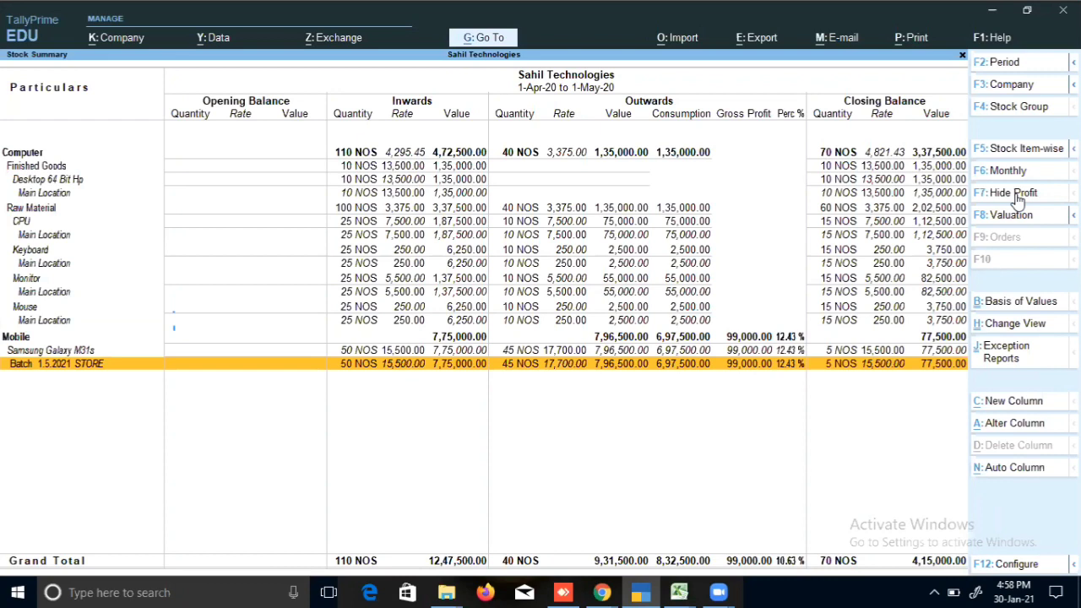
# Leave the Stock Summary, open voucher entry, and set the new voucher's date to 1.6
pyautogui.press('Escape')
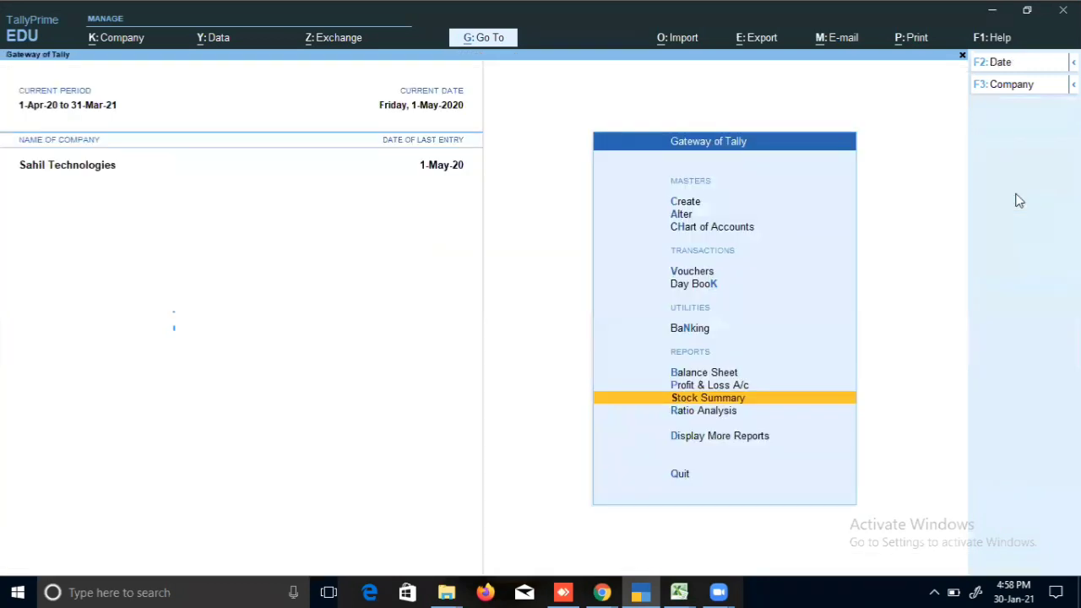
pyautogui.press('Down')
pyautogui.press('Up')
pyautogui.press('Up')
pyautogui.press('Up')
pyautogui.press('Up')
pyautogui.press('Up')
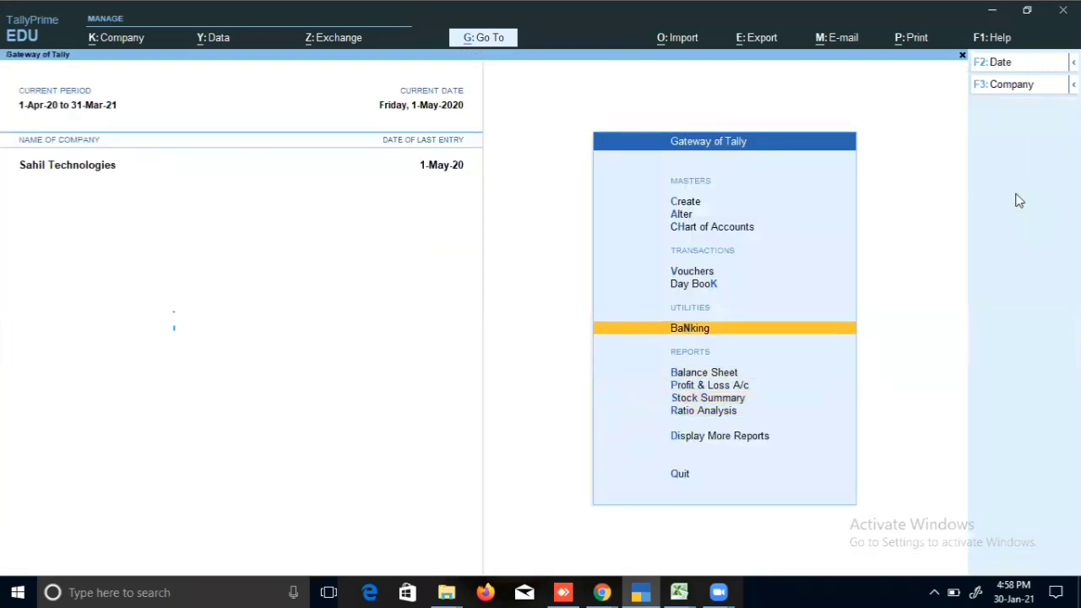
pyautogui.press('Up')
pyautogui.press('Return')
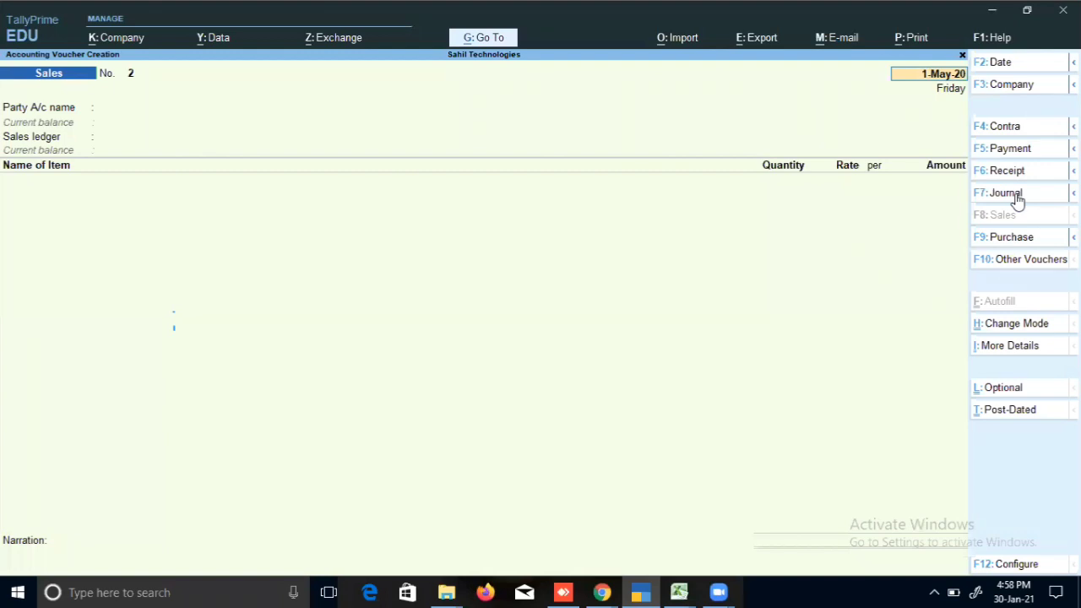
pyautogui.write('1.6')
pyautogui.press('Return')
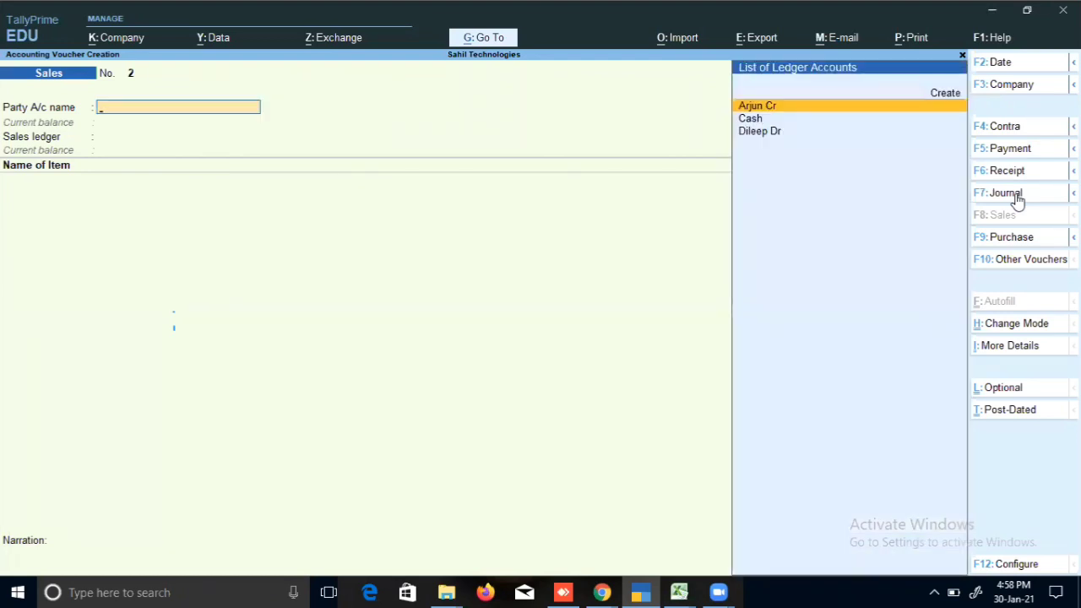
# Select the creditor's ledger as the party, accept its party details, and change the voucher type to Purchase
pyautogui.press('Return')
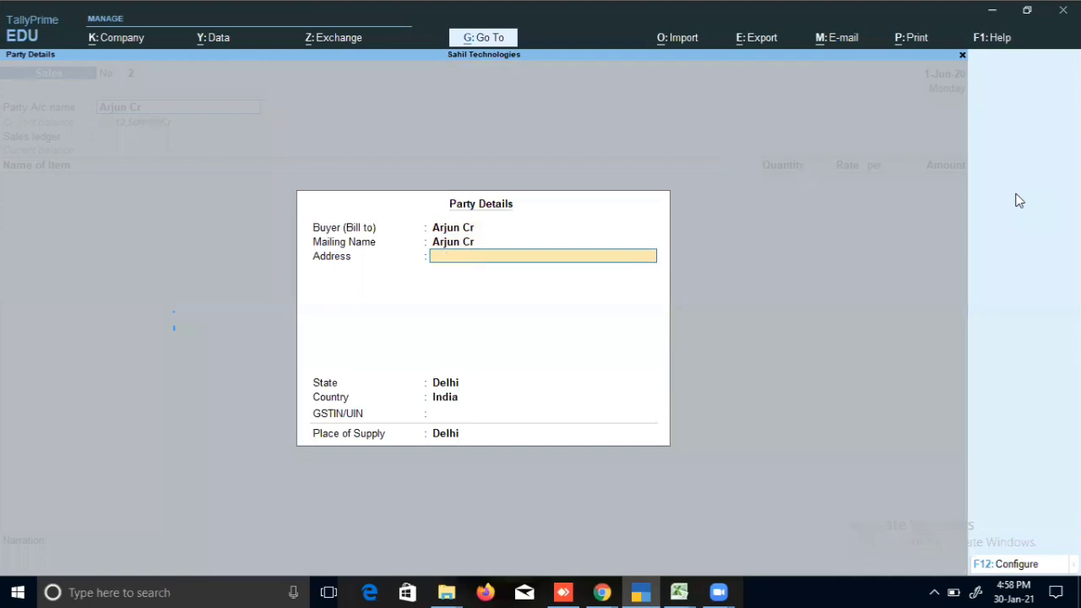
pyautogui.press('Return')
pyautogui.press('Return')
pyautogui.press('Return')
pyautogui.press('Return')
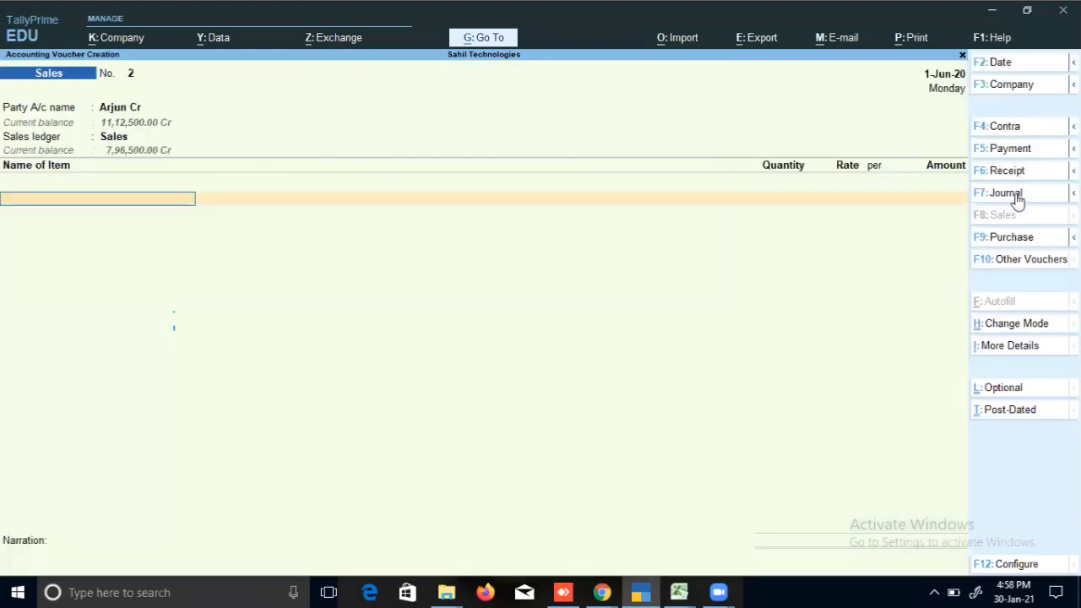
pyautogui.press('BackSpace')
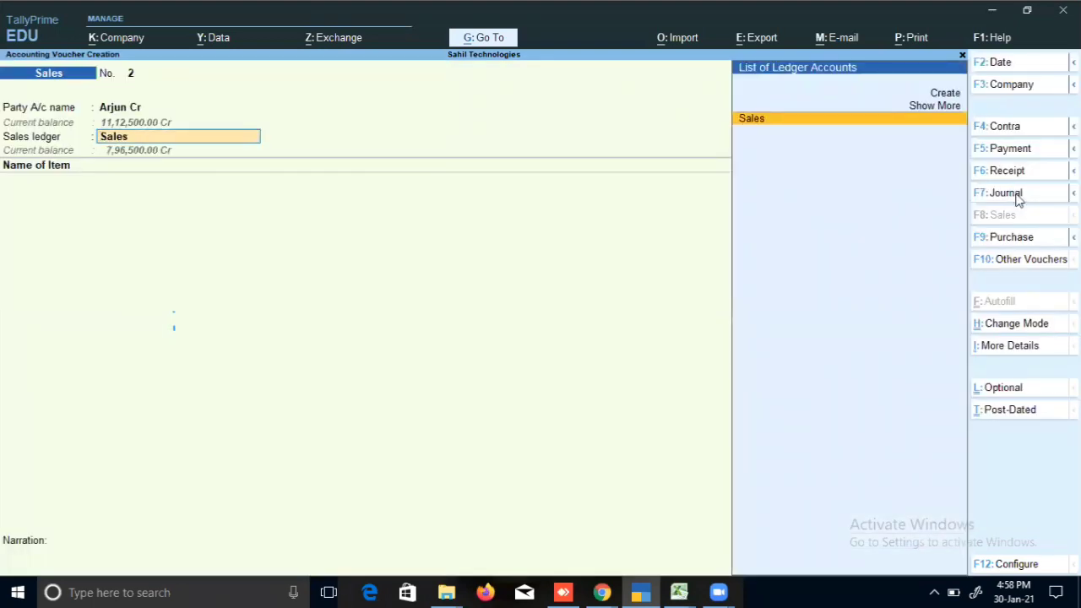
pyautogui.press('F9')
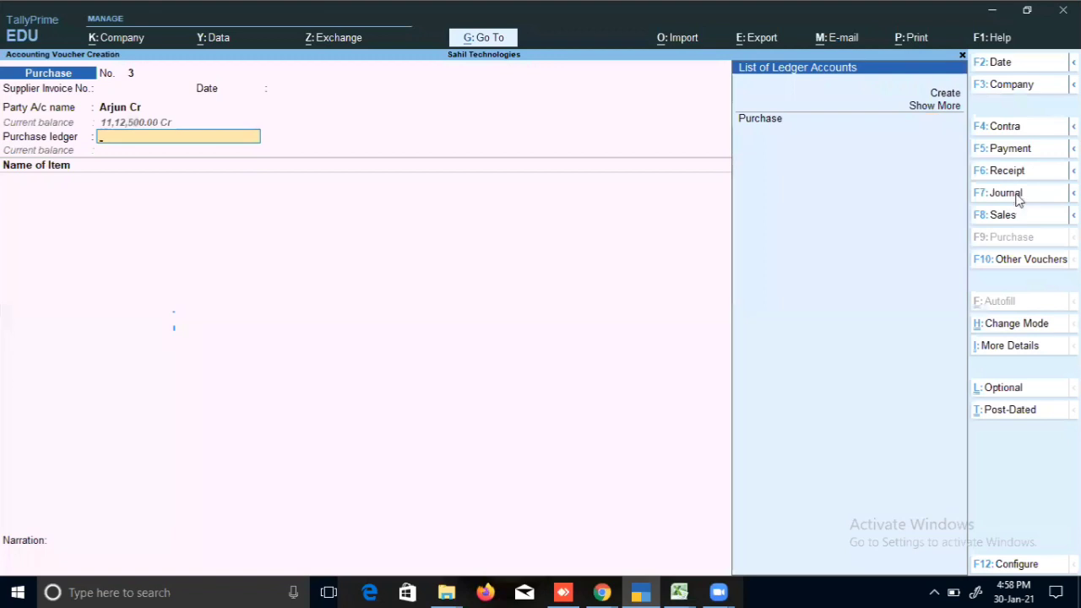
# Keep the voucher open and choose Purchase as its purchase ledger
pyautogui.press('Escape')
pyautogui.press('n')
pyautogui.press('Return')
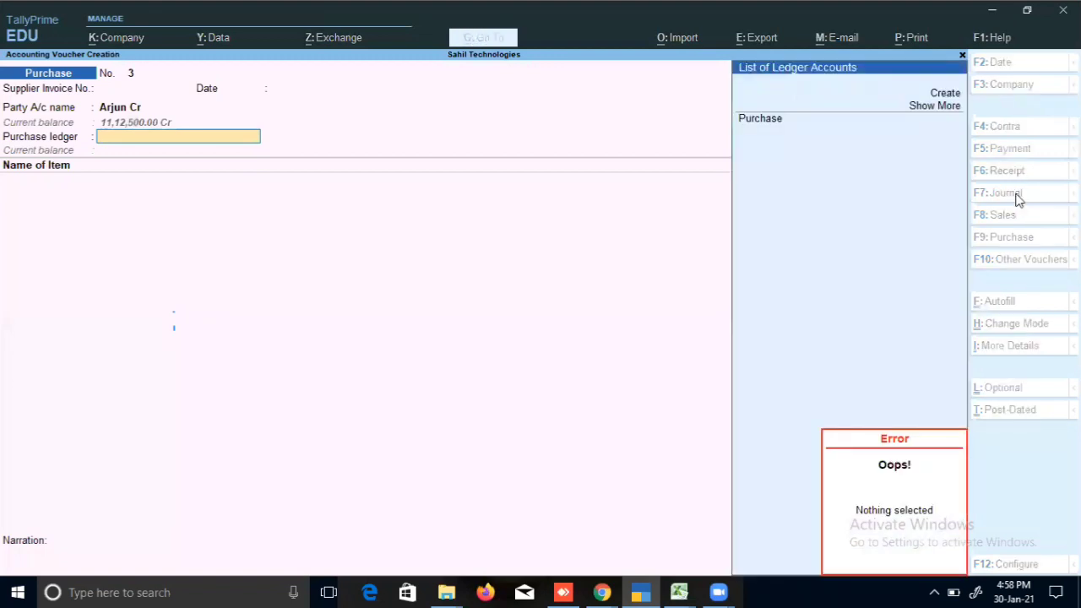
pyautogui.press('Down')
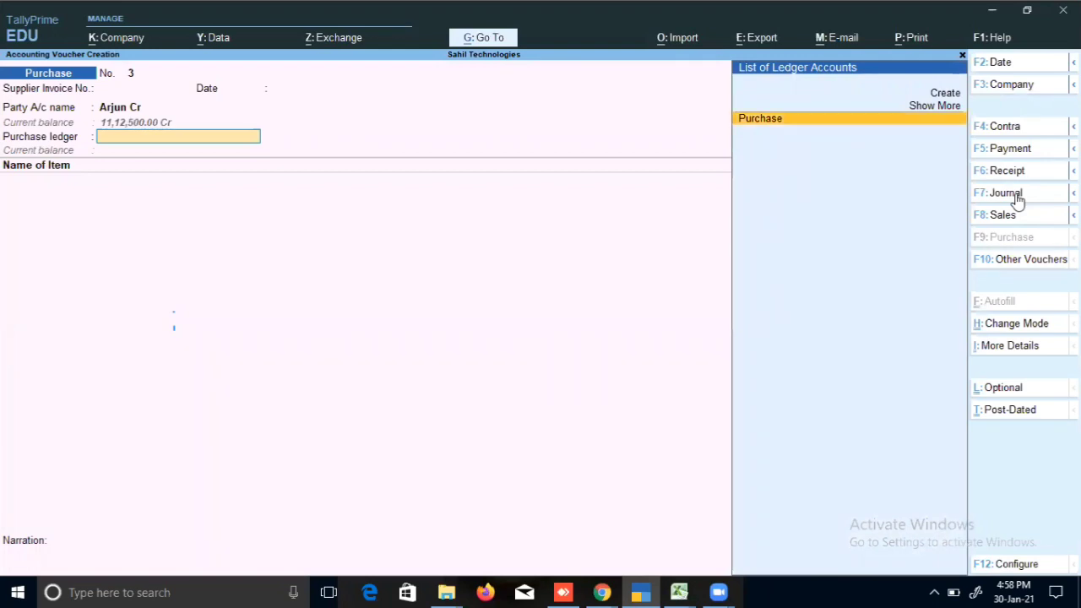
pyautogui.press('Up')
pyautogui.press('Down')
pyautogui.press('Return')
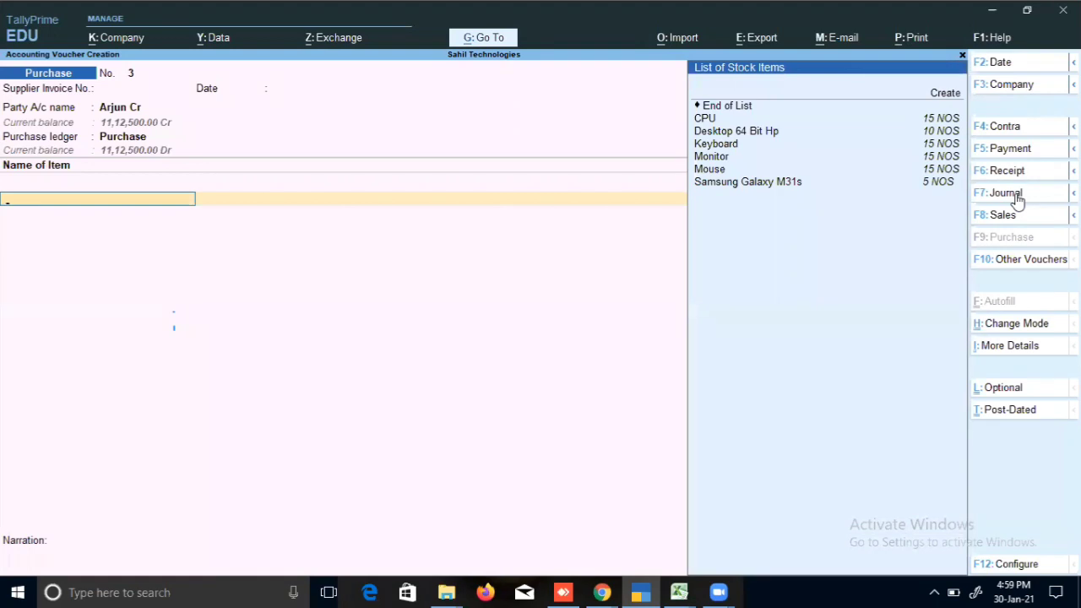
# Add the Samsung Galaxy M31s to the purchase voucher and allocate it to the STORE godown
pyautogui.press('Down')
pyautogui.press('Down')
pyautogui.press('Down')
pyautogui.press('Down')
pyautogui.press('Down')
pyautogui.press('Down')
pyautogui.press('Down')
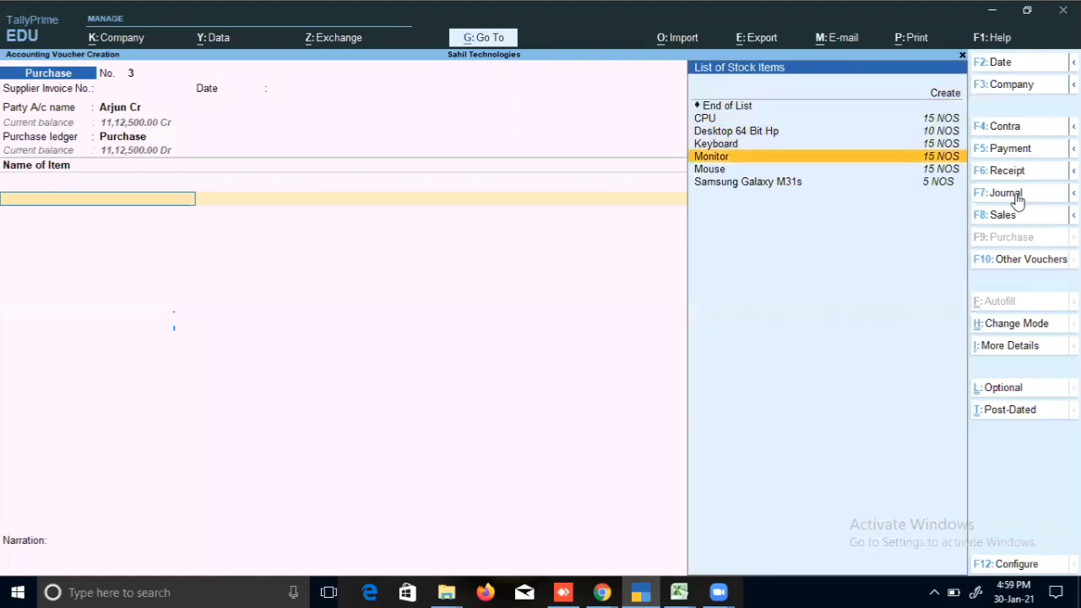
pyautogui.press('Return')
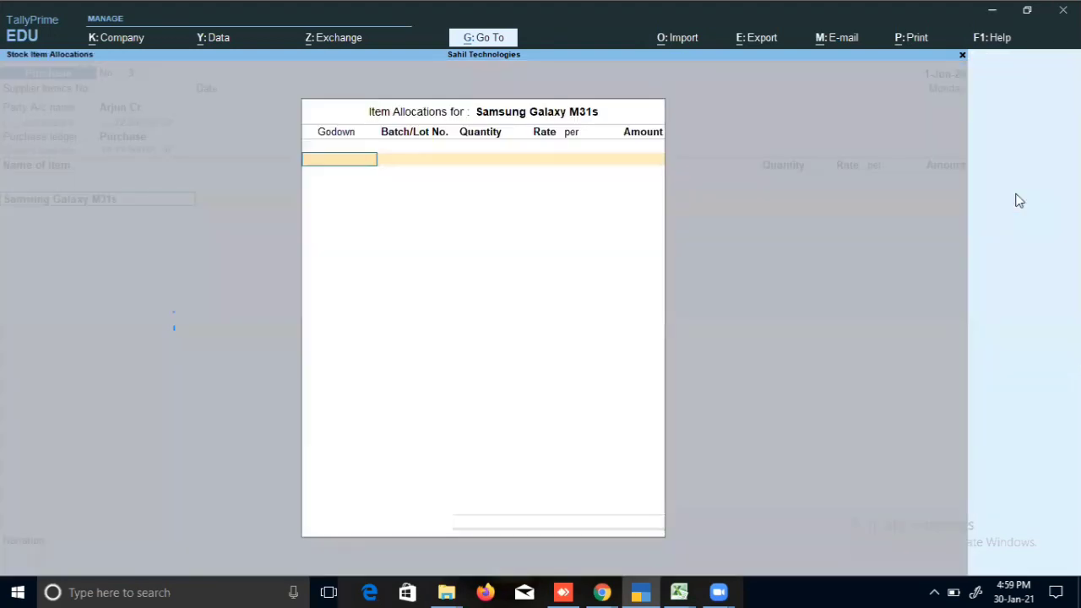
pyautogui.press('Down')
pyautogui.press('Down')
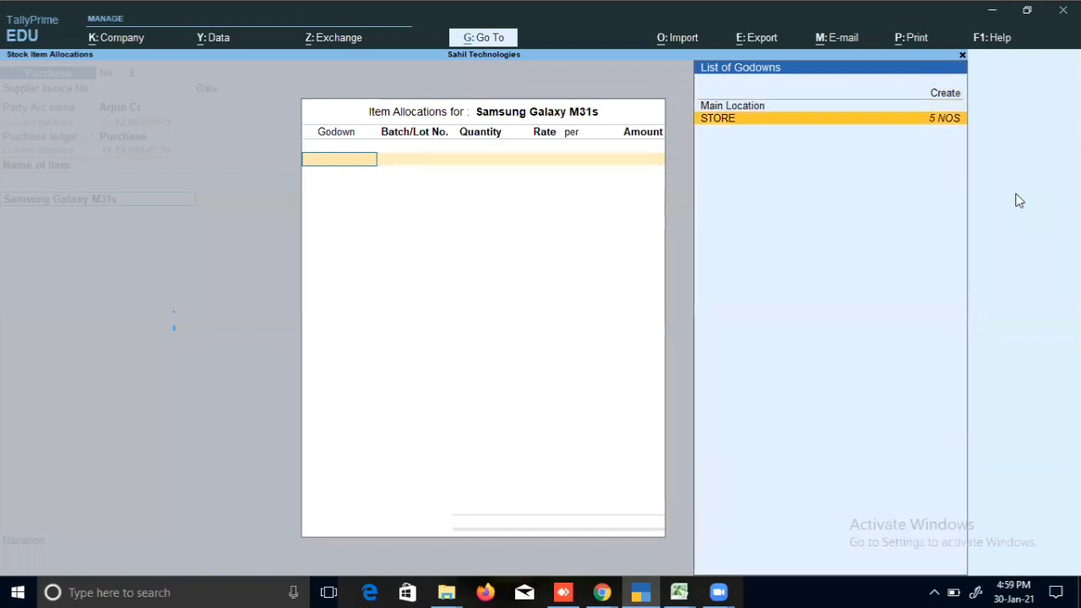
pyautogui.press('Return')
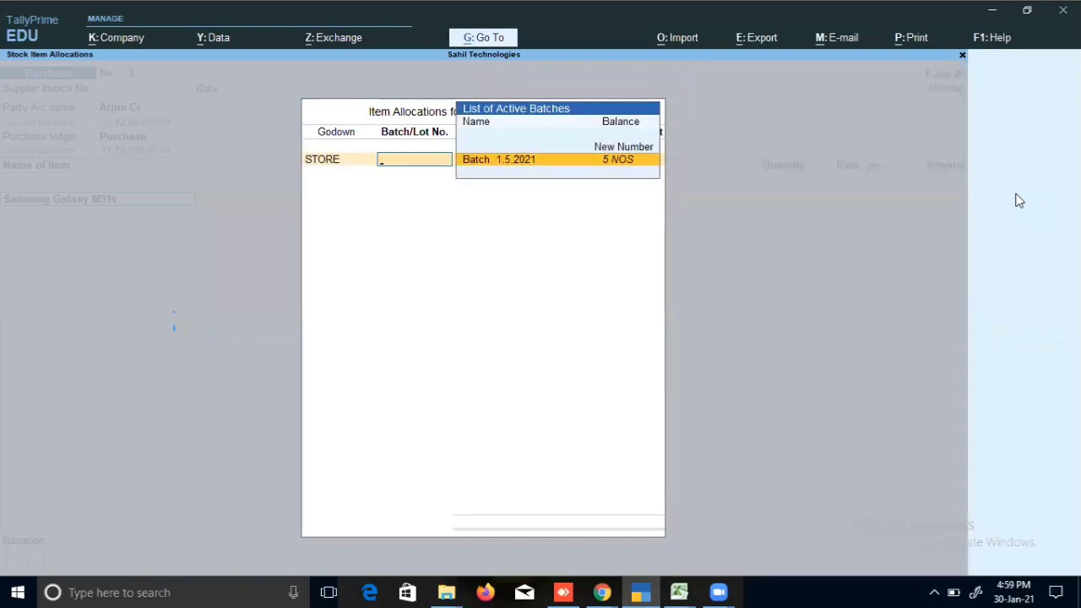
# Create a new batch number, Batch1.6.2021, for the Samsung Galaxy M31s allocation
pyautogui.press('Up')
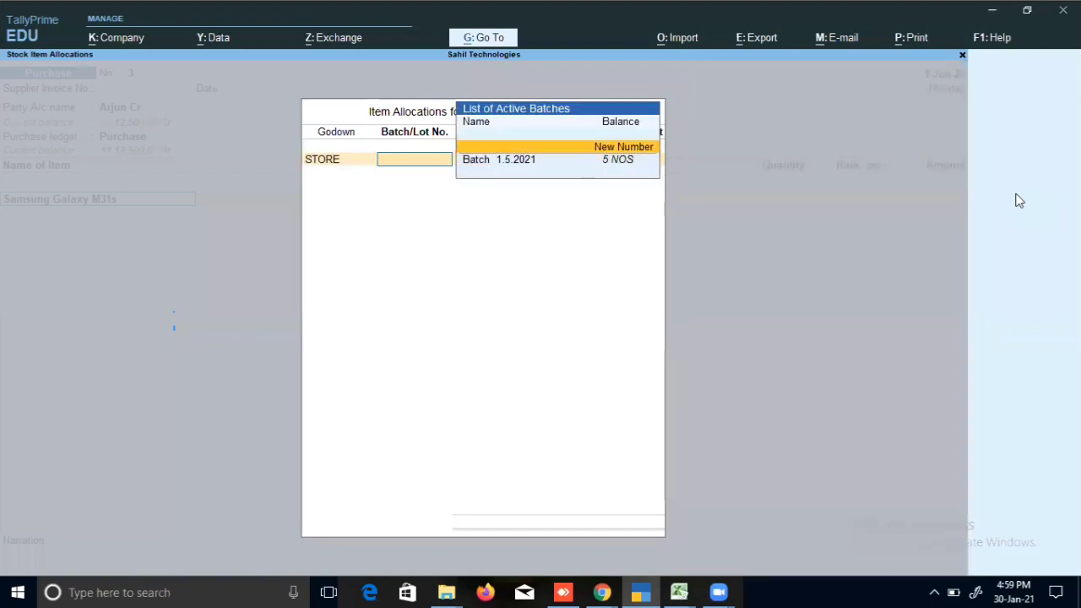
pyautogui.press('Return')
pyautogui.write('1.')
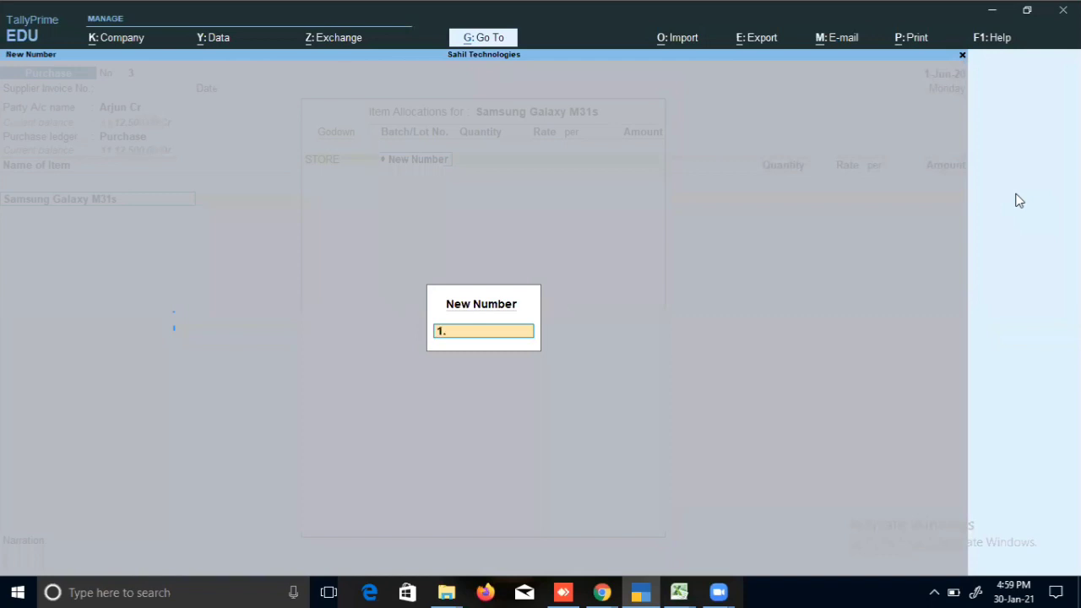
pyautogui.press('BackSpace')
pyautogui.press('BackSpace')
pyautogui.write('Batch1.')
pyautogui.write('62021')
pyautogui.press('BackSpace')
pyautogui.press('BackSpace')
pyautogui.press('BackSpace')
pyautogui.press('BackSpace')
pyautogui.write('.2021')
pyautogui.press('Return')
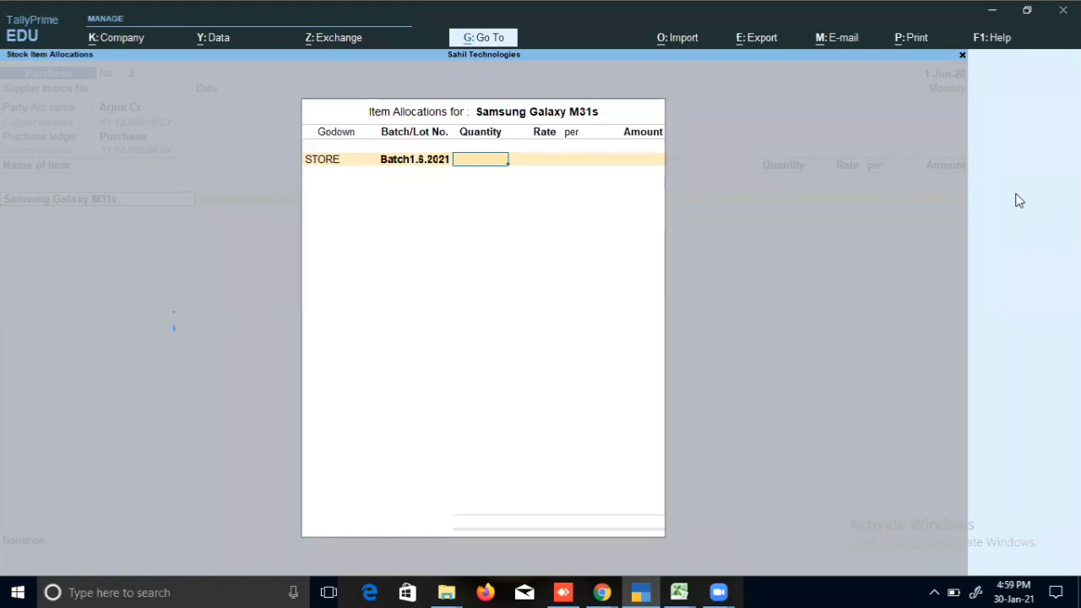
# Set the batch quantity to 5 NOS, keep the 15,500.00 rate, and finish the item allocation
pyautogui.write('5')
pyautogui.press('Return')
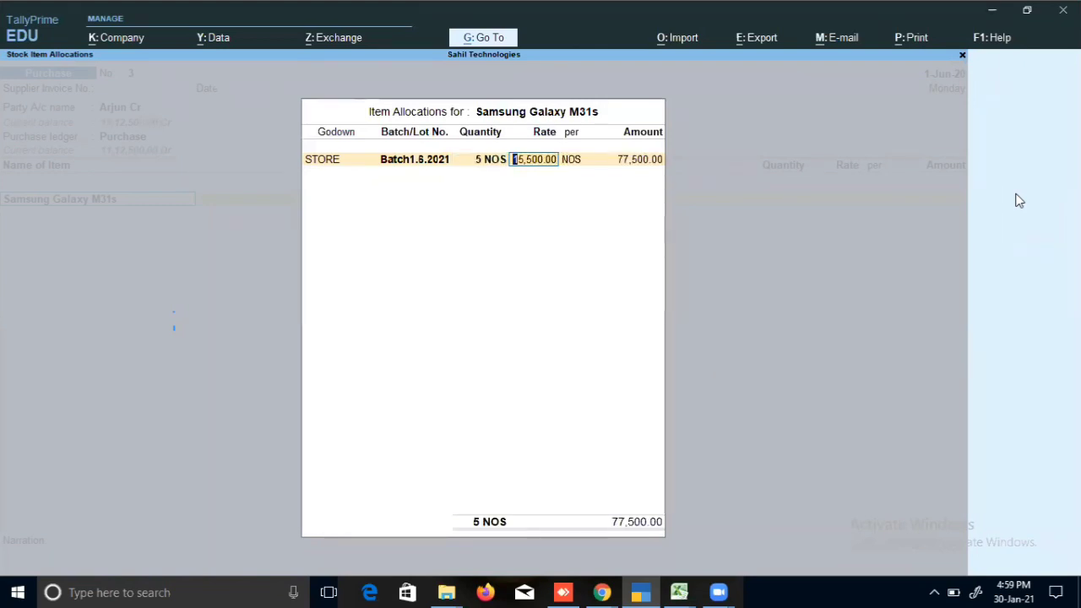
pyautogui.press('Return')
pyautogui.press('Return')
pyautogui.press('Return')
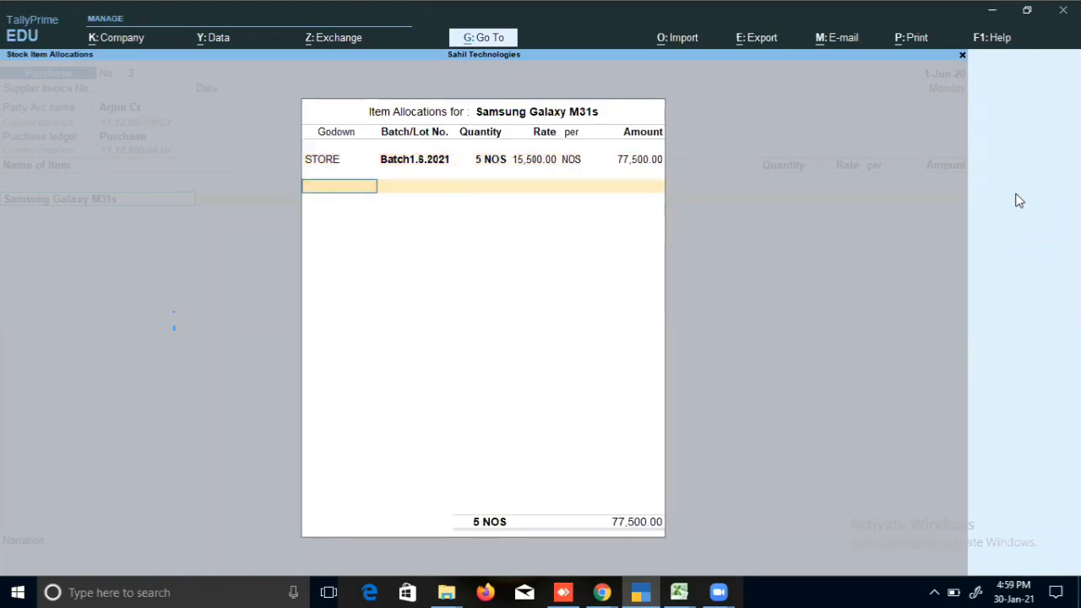
pyautogui.press('Return')
pyautogui.press('Return')
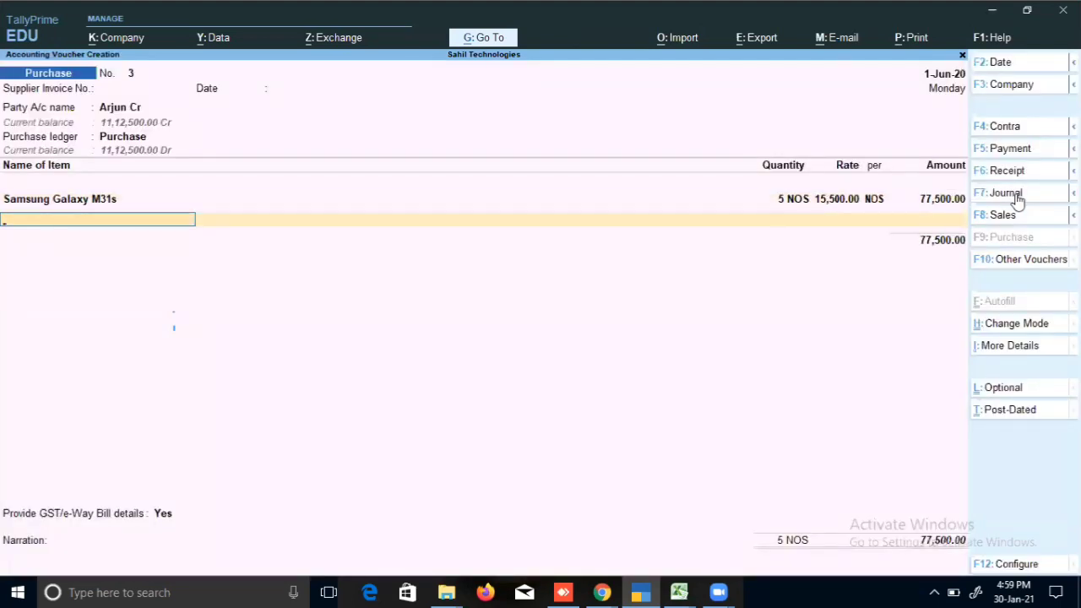
# Start a new stock item from the voucher's next line, name it Samsung Headphone, and leave default ledgers for invoicing at No
pyautogui.press('alt')
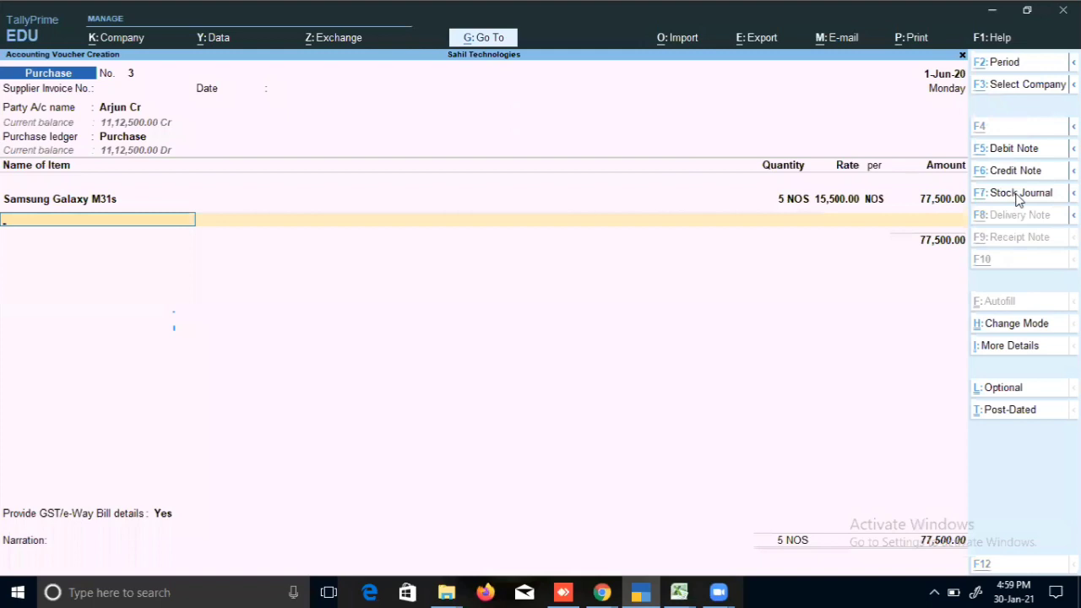
pyautogui.hotkey('alt', 'c')
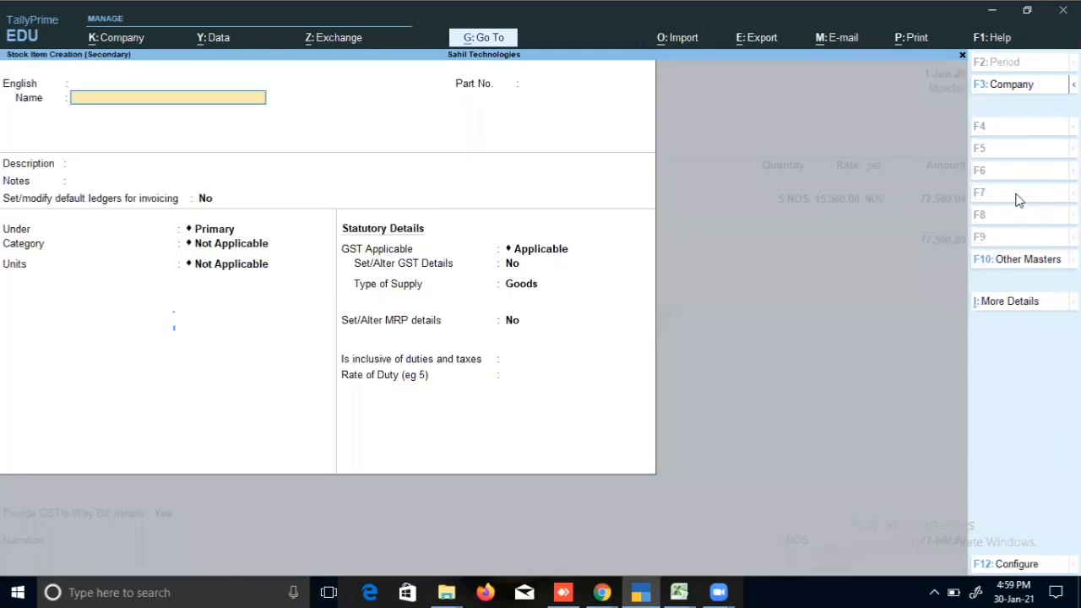
pyautogui.write('Samsung Headphones')
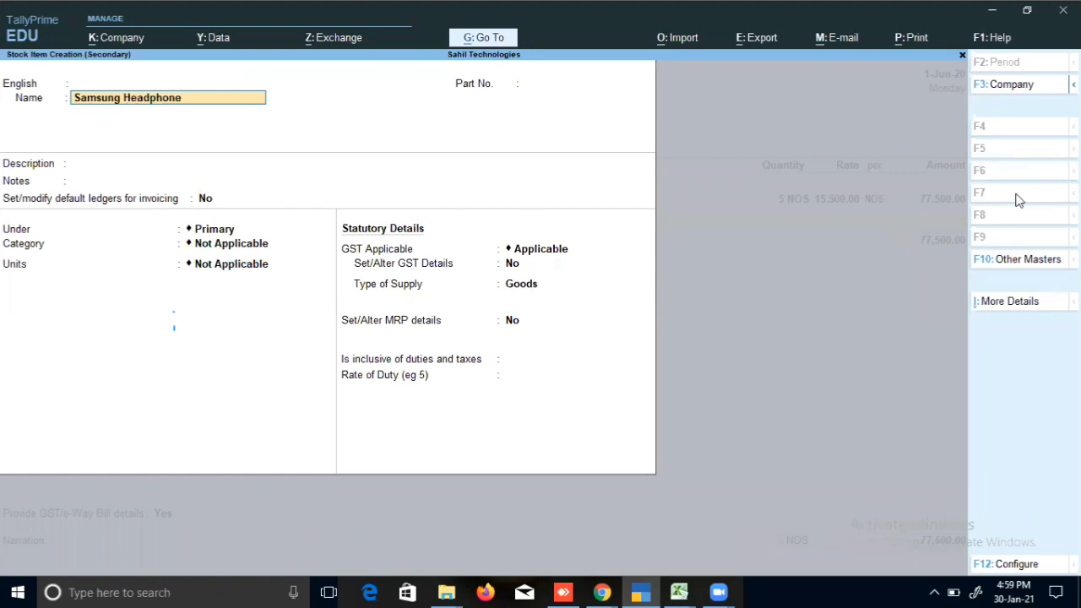
pyautogui.press('Return')
pyautogui.press('Return')
pyautogui.press('Return')
pyautogui.press('Return')
pyautogui.press('Return')
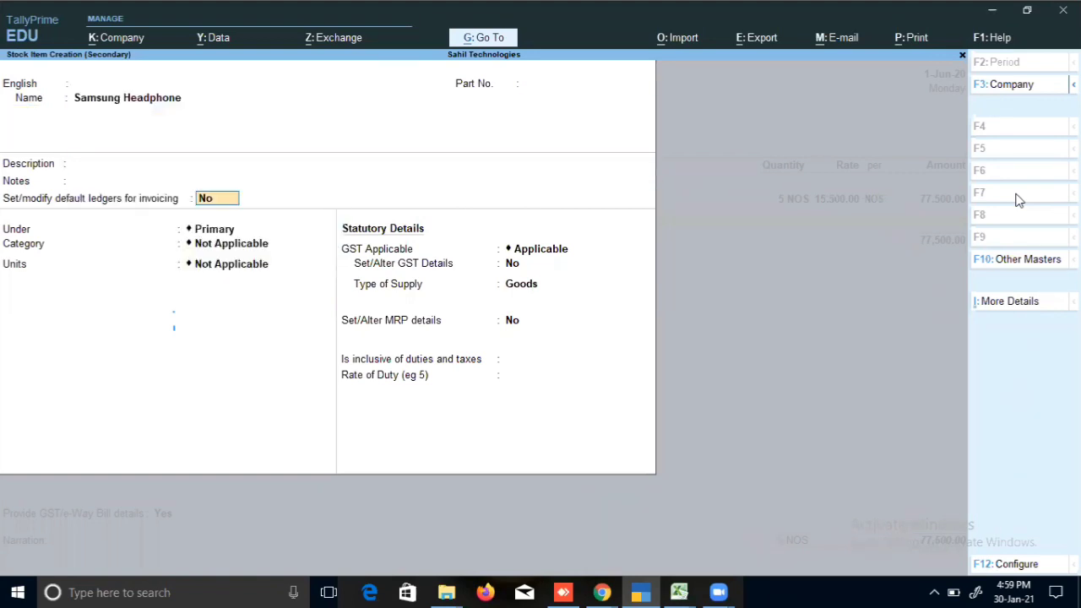
pyautogui.press('Return')
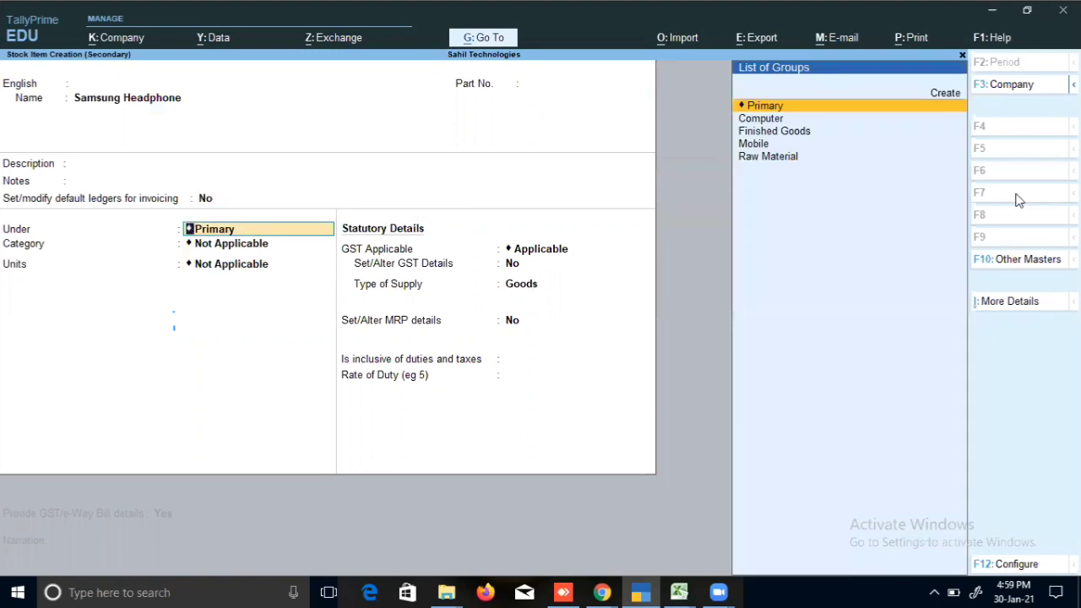
# Place Samsung Headphone under the Mobile group and Samsung category, with NOS as units and no alternate unit
pyautogui.press('Down')
pyautogui.press('Down')
pyautogui.press('Down')
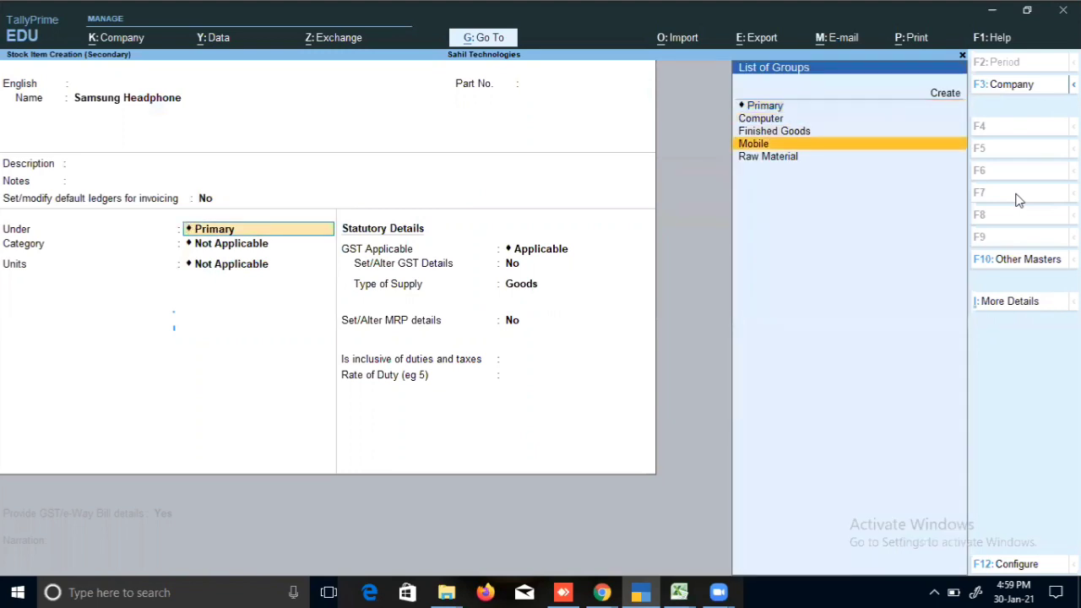
pyautogui.press('Return')
pyautogui.press('Down')
pyautogui.press('Down')
pyautogui.press('Down')
pyautogui.press('Down')
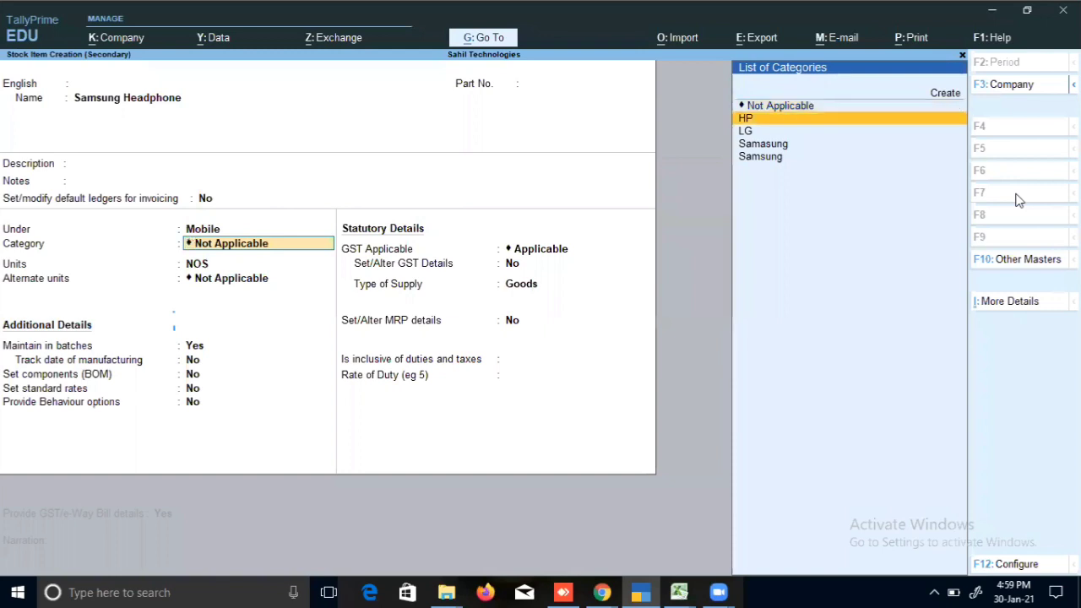
pyautogui.press('Return')
pyautogui.press('Return')
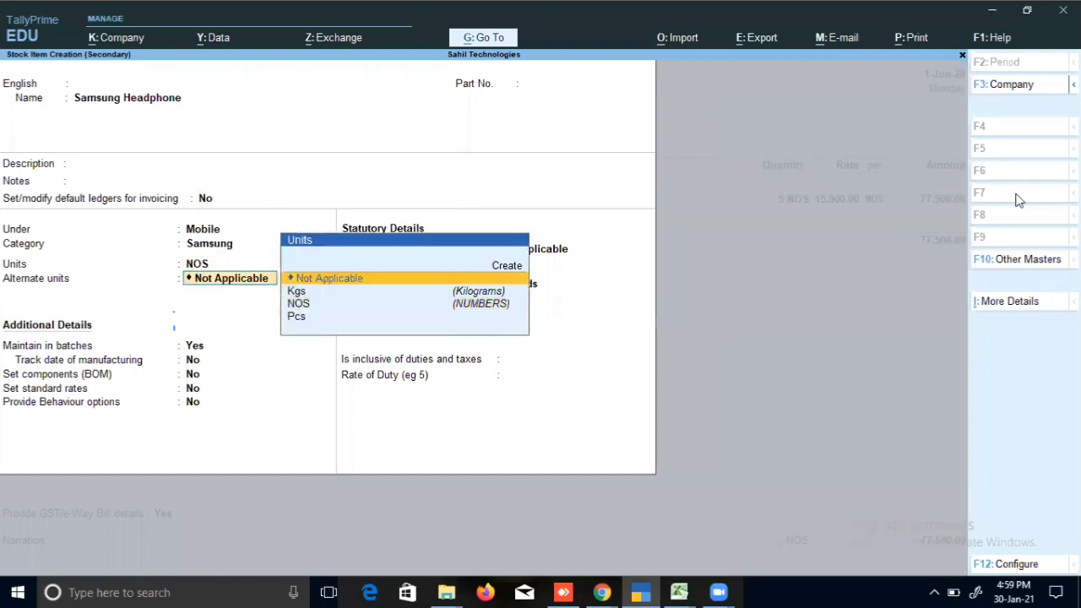
pyautogui.press('Return')
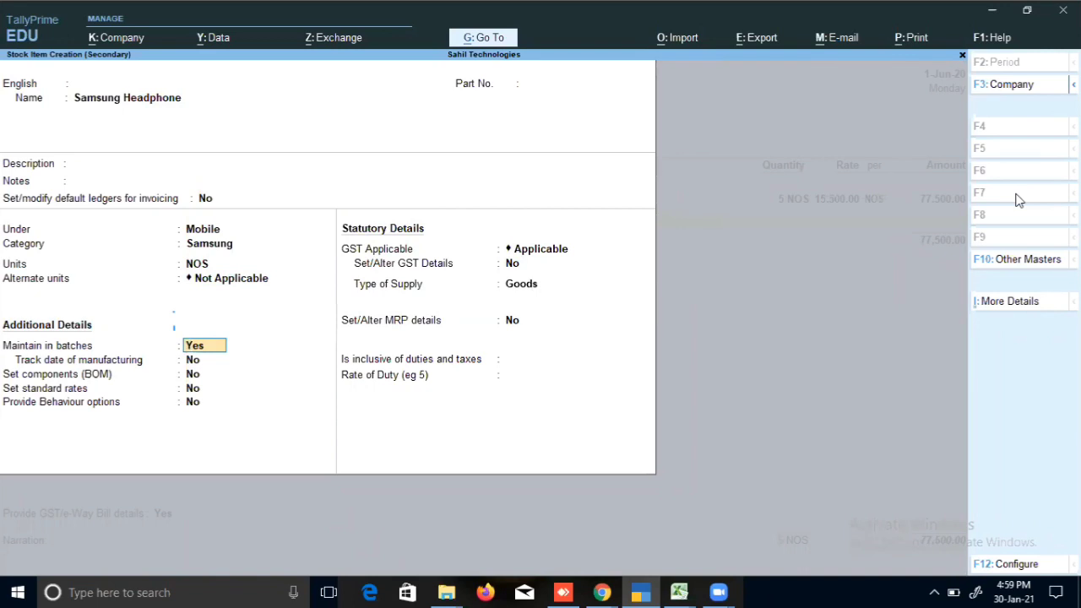
# Keep Samsung Headphone maintained in batches, with manufacturing date tracking, components, standard rates and behaviour options left at No
pyautogui.press('Return')
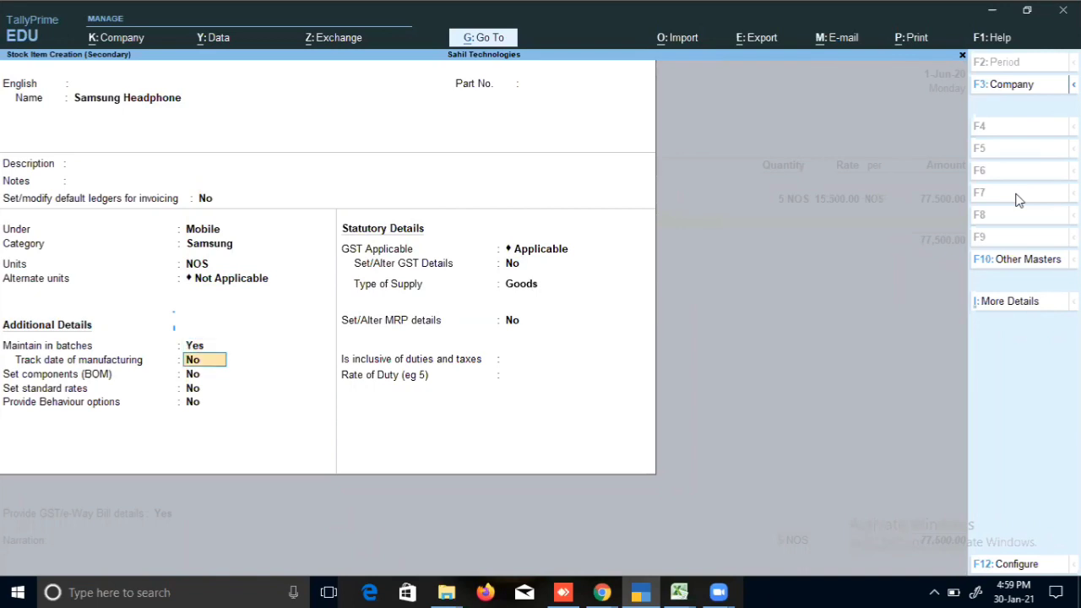
pyautogui.press('Return')
pyautogui.press('Return')
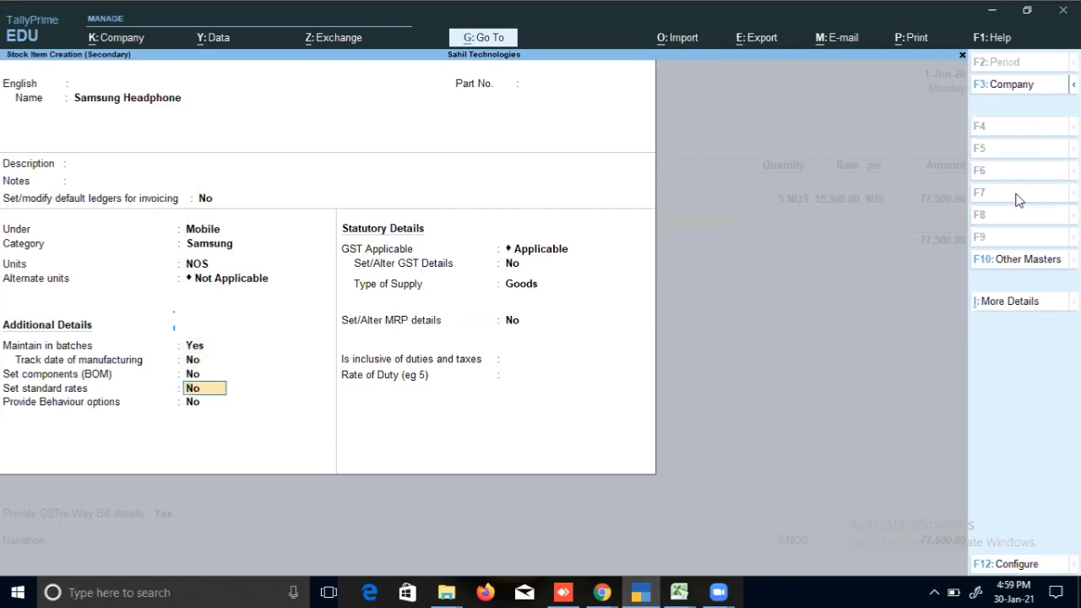
pyautogui.press('Return')
pyautogui.press('Return')
# Keep GST applicable for Samsung Headphone with supply type Goods and no GST or MRP details, and save the stock item
pyautogui.press('Return')
pyautogui.press('Return')
pyautogui.press('Return')
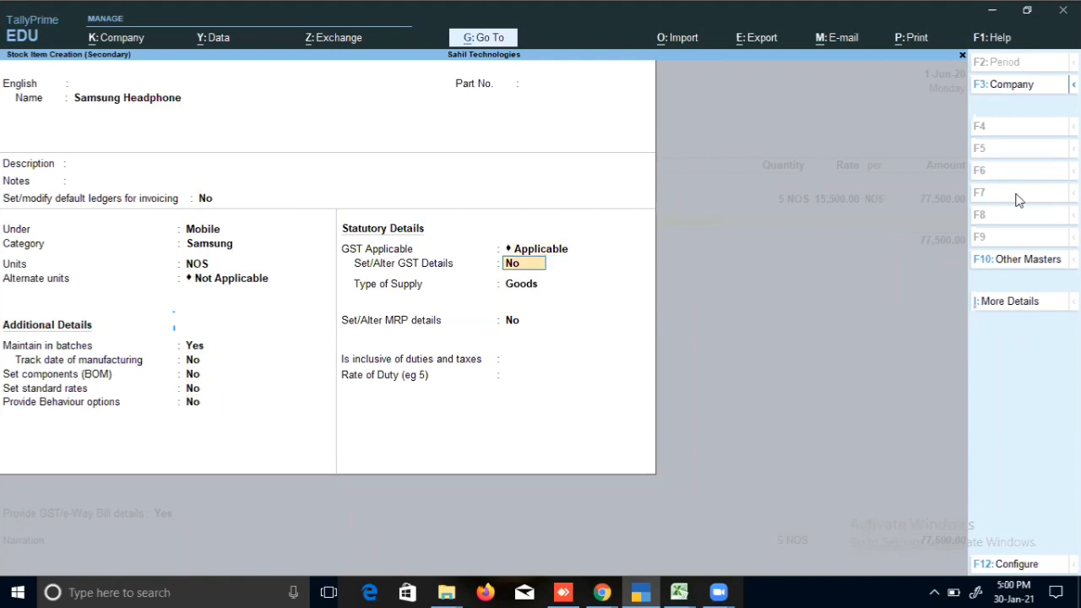
pyautogui.press('Return')
pyautogui.press('Return')
pyautogui.press('Return')
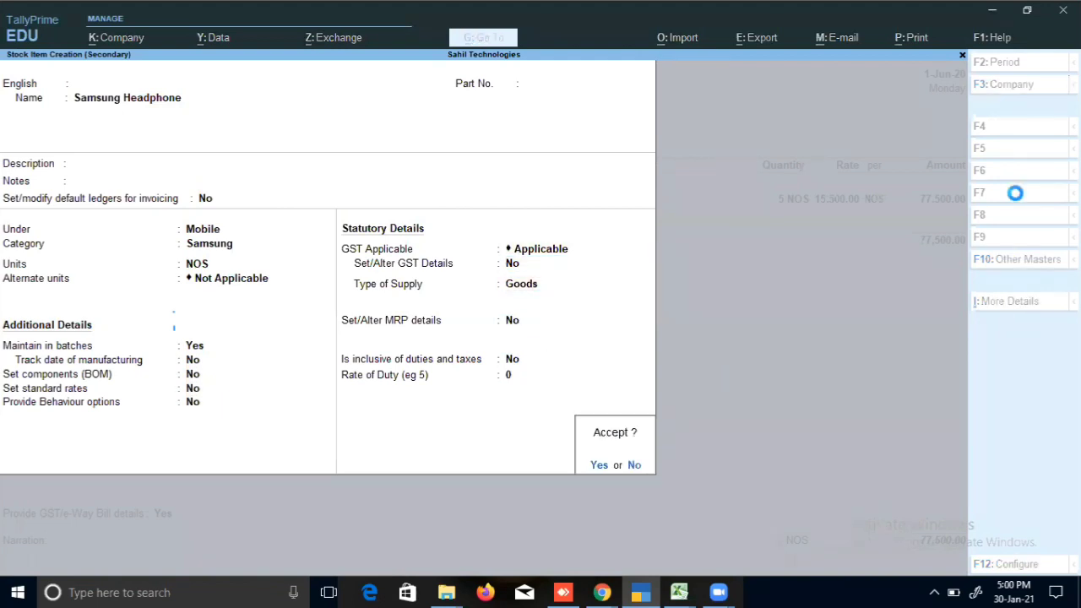
pyautogui.press('Return')
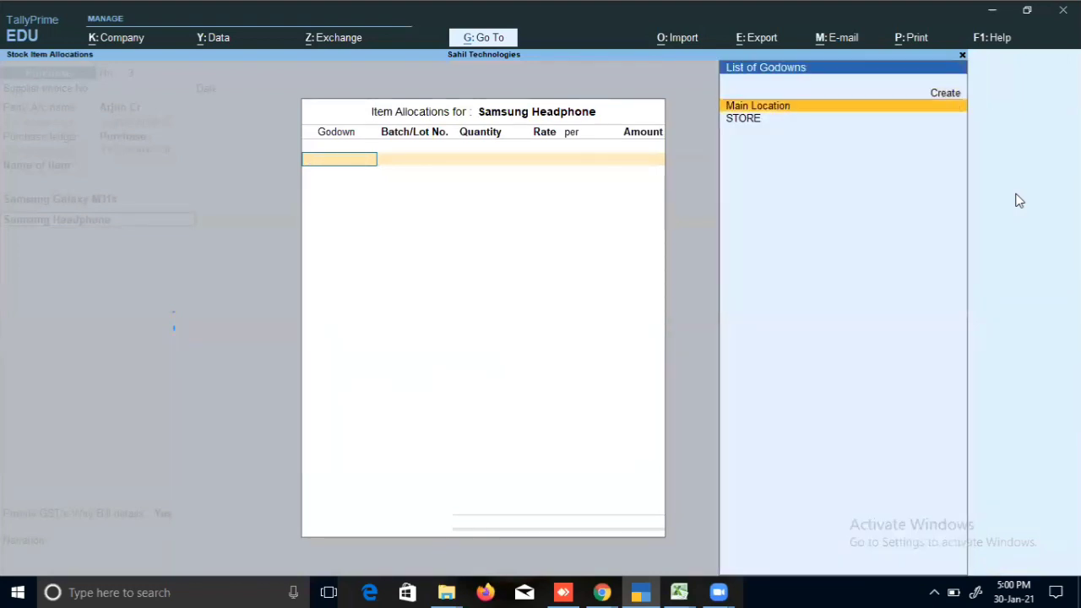
# Allocate Samsung Headphone to the STORE godown under a new batch number, Batch1.06.2021
pyautogui.press('Down')
pyautogui.press('Return')
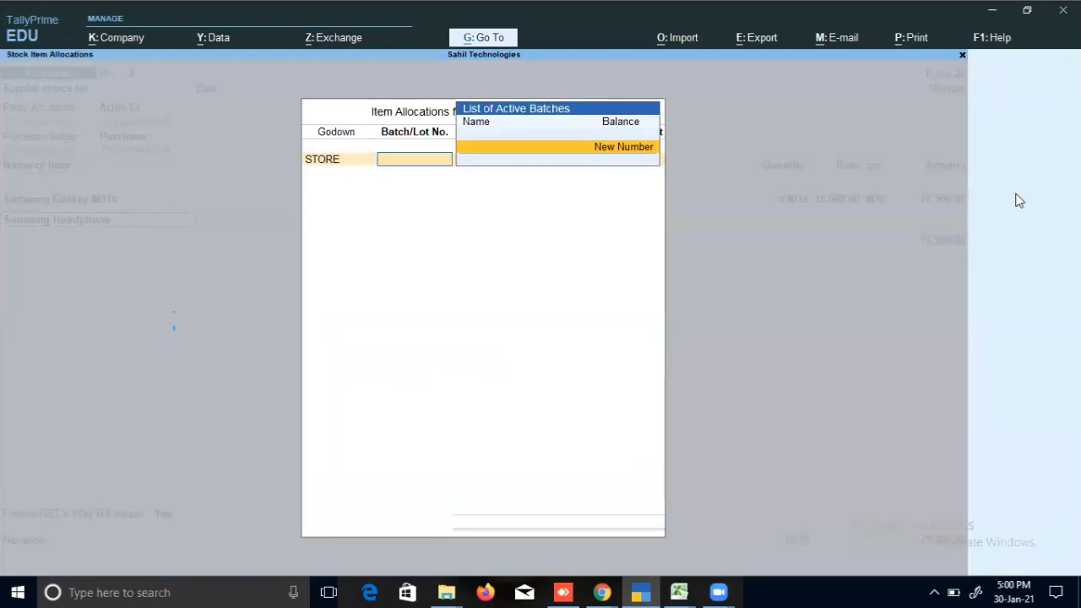
pyautogui.press('Return')
pyautogui.write('B')
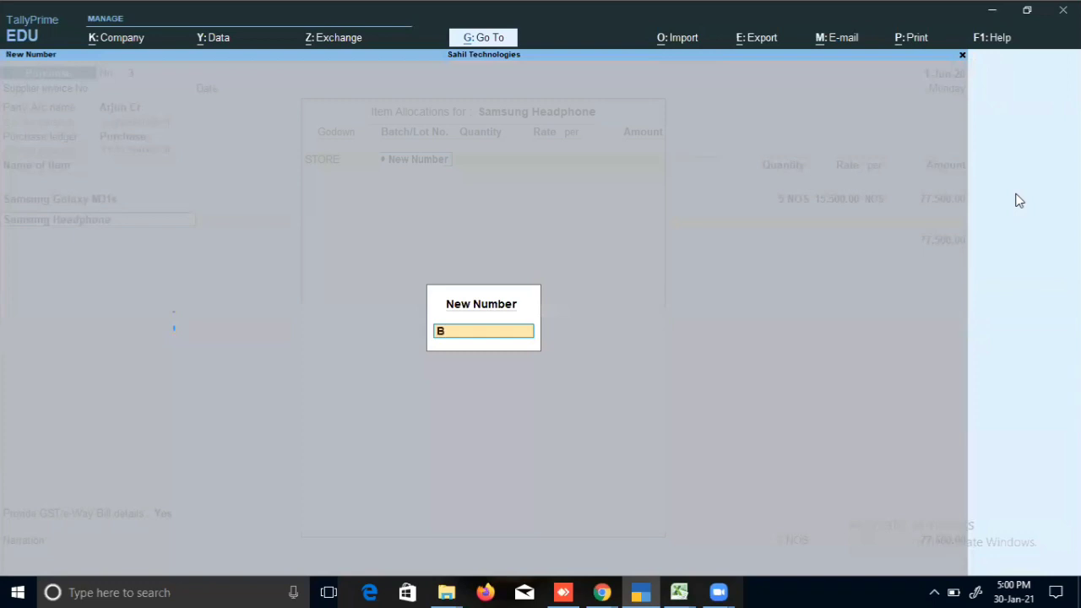
pyautogui.write('atch1.06.2021')
pyautogui.press('Return')
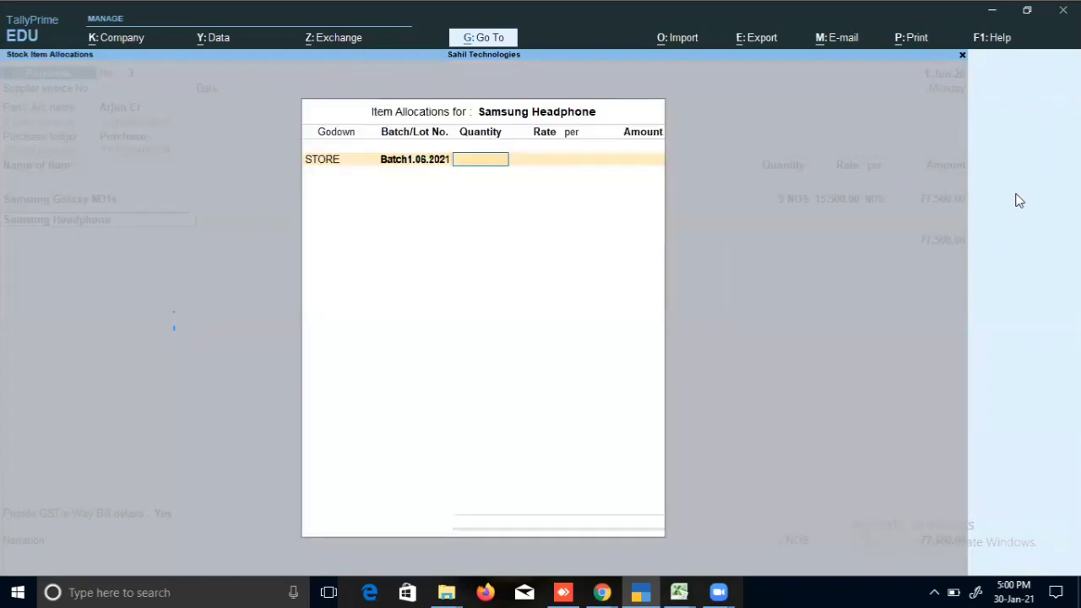
# Set the headphone batch quantity to 5 NOS, leave the rate and amount blank, and finish the item allocation
pyautogui.write('5')
pyautogui.press('Return')
pyautogui.press('Return')
pyautogui.press('Return')
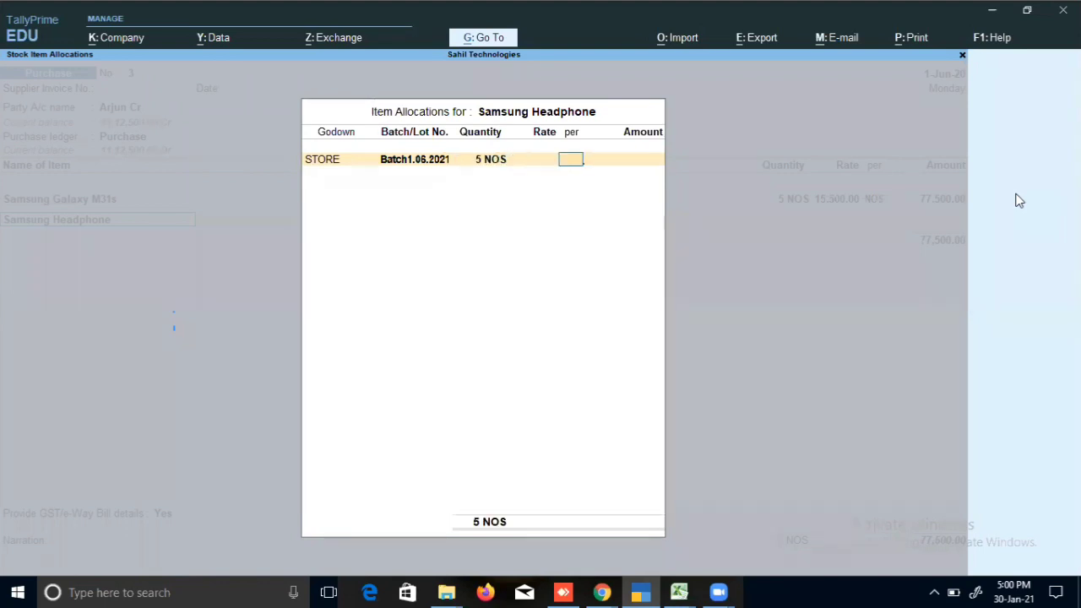
pyautogui.press('Return')
pyautogui.press('Return')
pyautogui.press('Return')
pyautogui.press('Return')
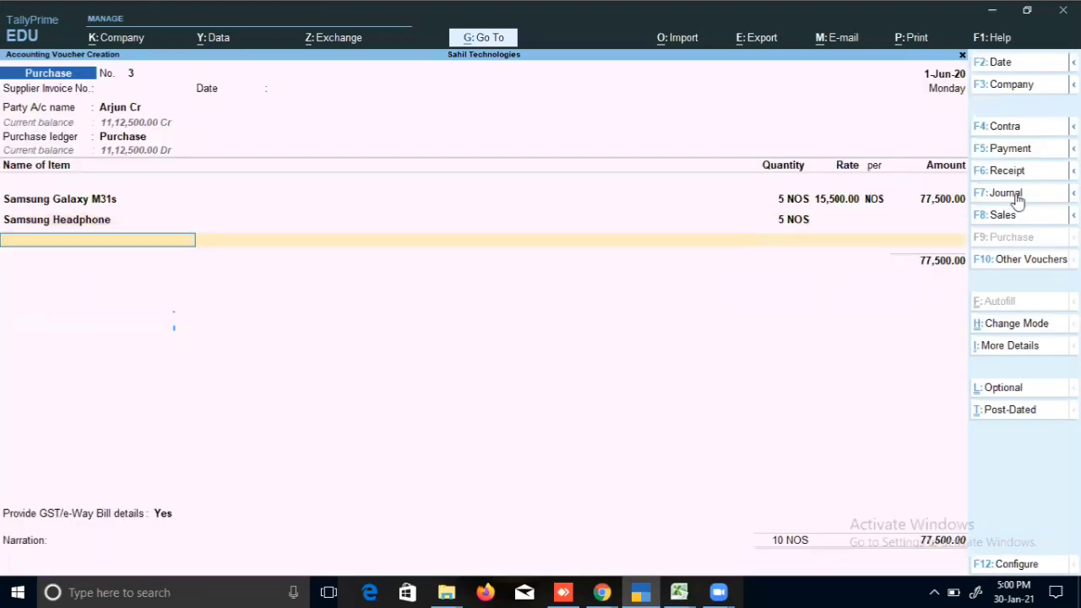
# End the item list, set GST/e-Way Bill details to No, leave the narration blank, and save the purchase voucher
pyautogui.press('Down')
pyautogui.press('Return')
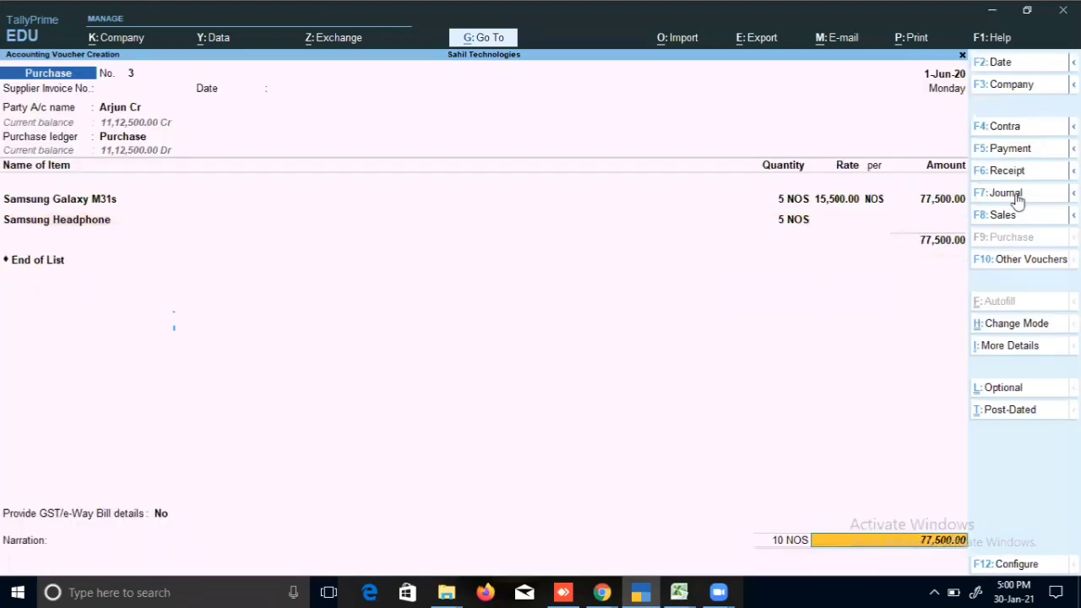
pyautogui.press('Return')
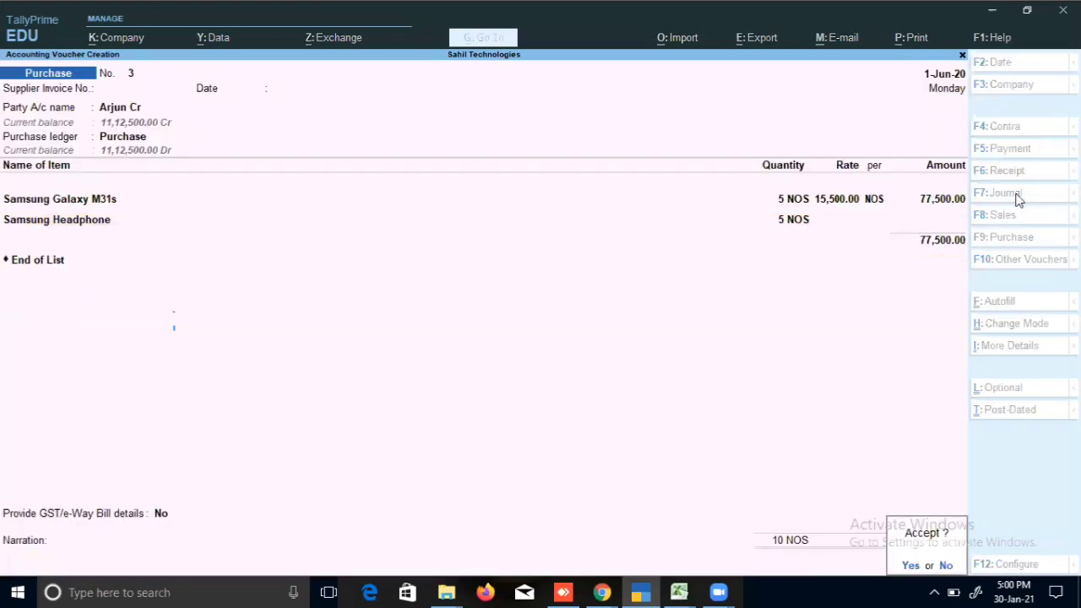
pyautogui.press('Return')
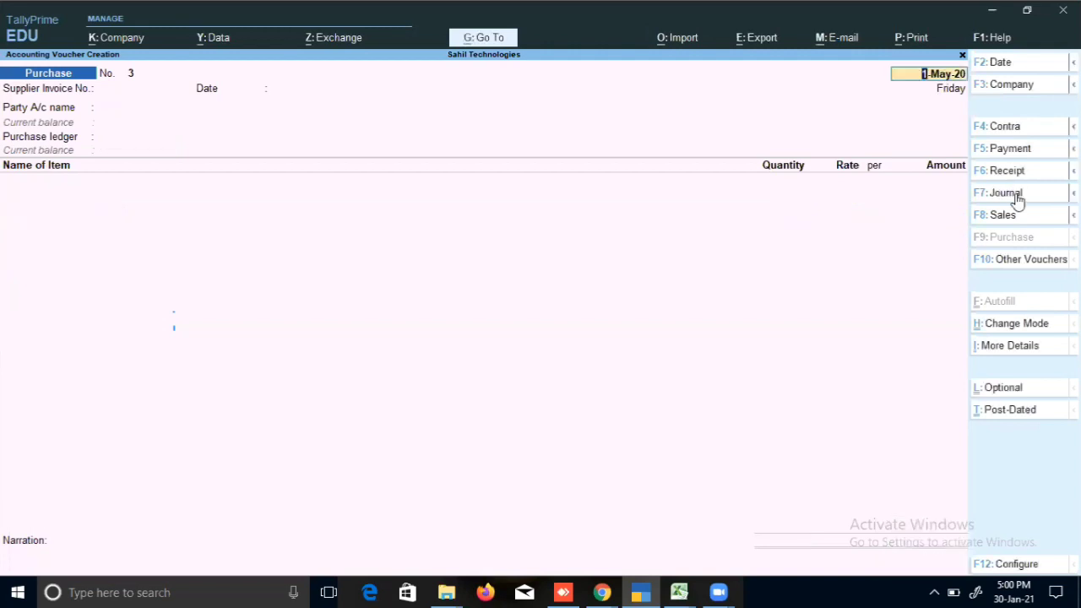
# Leave voucher entry and open the Stock Summary report
pyautogui.press('Escape')
pyautogui.press('Return')
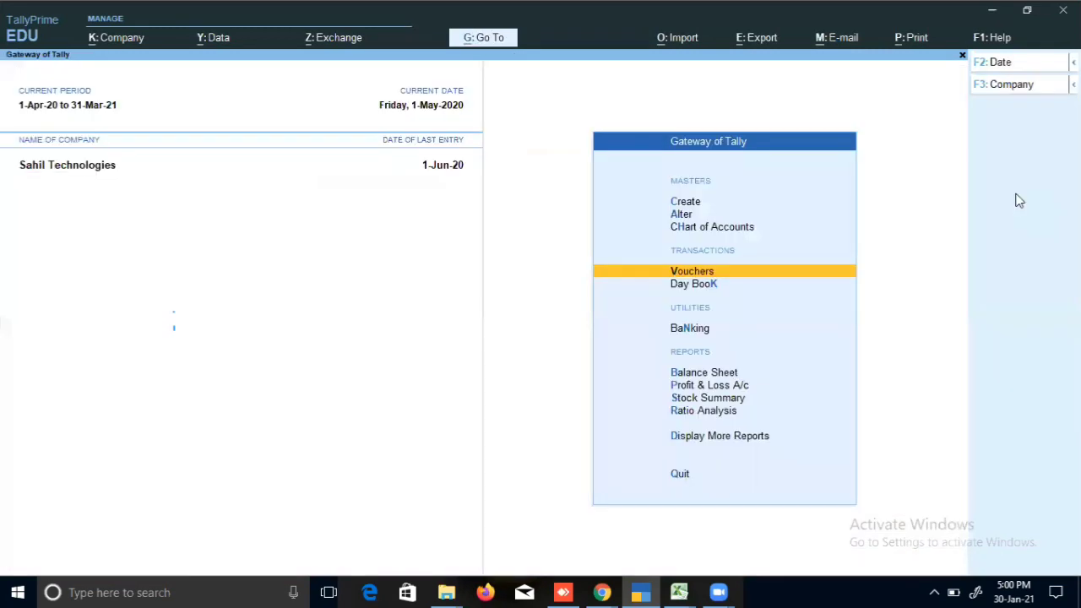
pyautogui.press('Down')
pyautogui.press('Down')
pyautogui.press('Down')
pyautogui.press('Down')
pyautogui.press('Down')
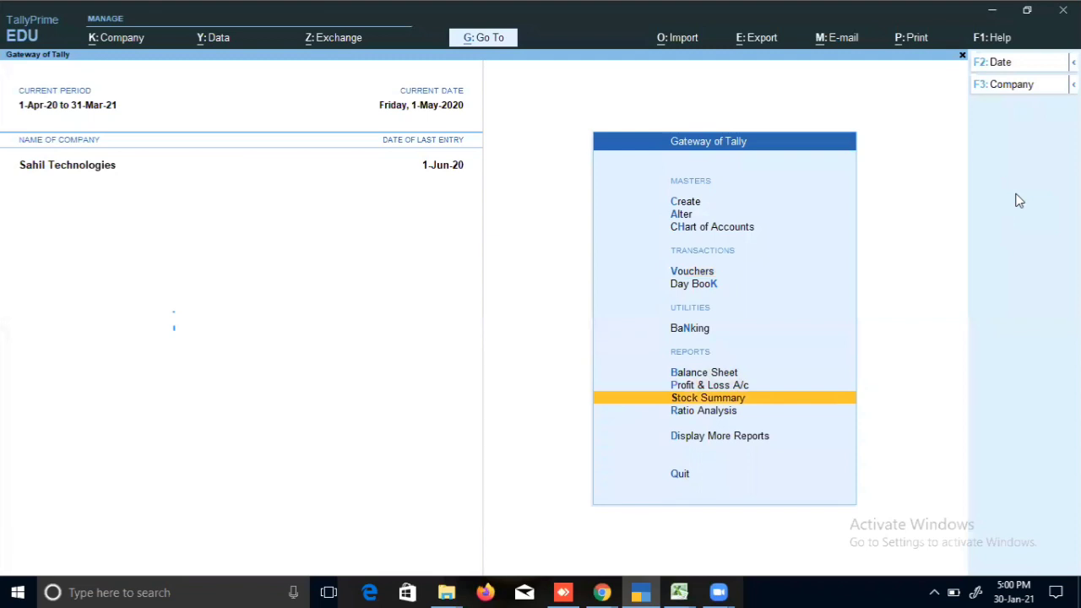
pyautogui.press('Return')
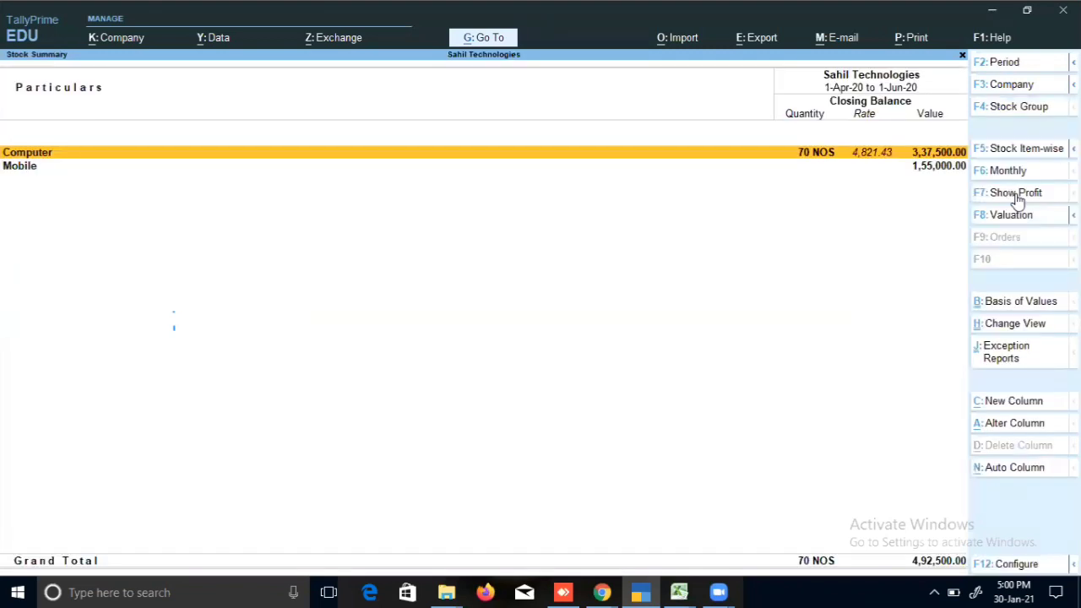
# Configure the stock summary to show the opening balance, goods inwards and goods outwards
pyautogui.press('F12')
pyautogui.press('Down')
pyautogui.press('Down')
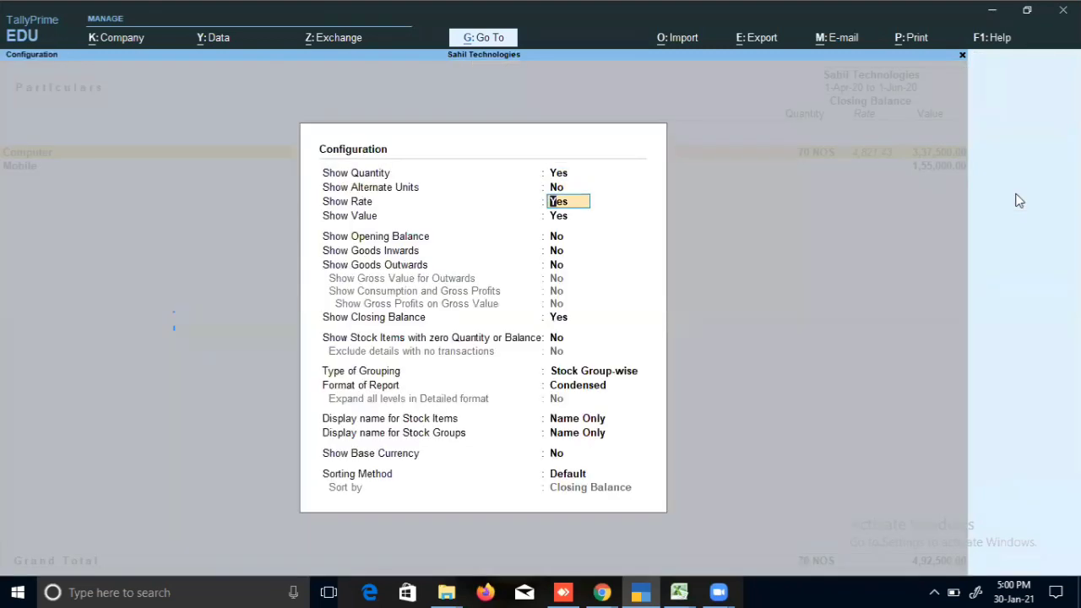
pyautogui.press('Down')
pyautogui.press('Down')
pyautogui.write('y')
pyautogui.press('Return')
pyautogui.write('y')
pyautogui.press('Return')
pyautogui.write('y')
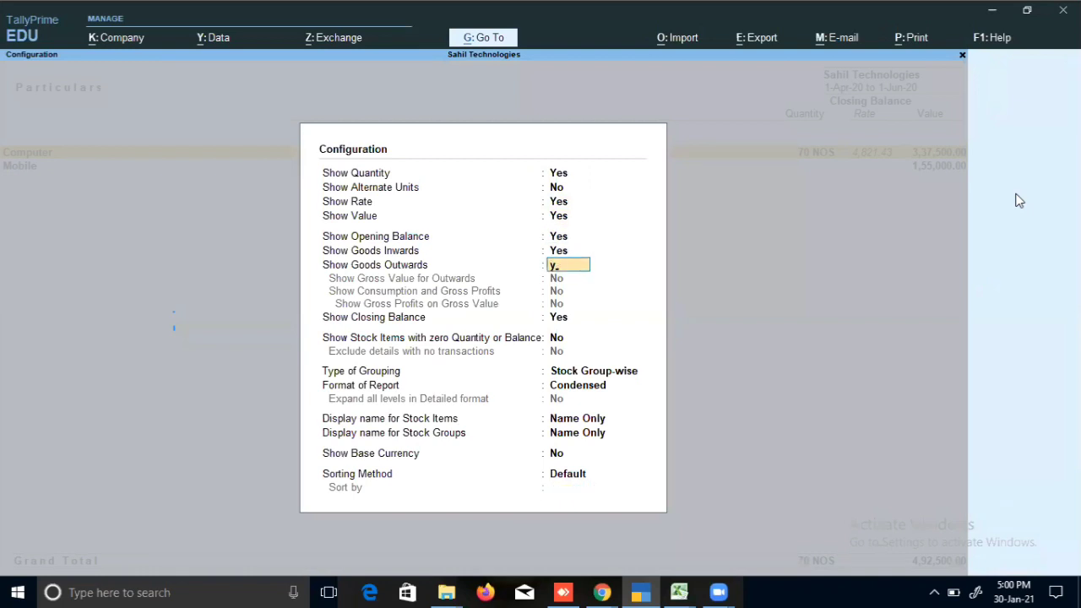
pyautogui.press('Return')
# Set the report format to Detailed with all levels expanded, keep the default sorting, and apply the configuration
pyautogui.press('Return')
pyautogui.press('Return')
pyautogui.press('Return')
pyautogui.press('Return')
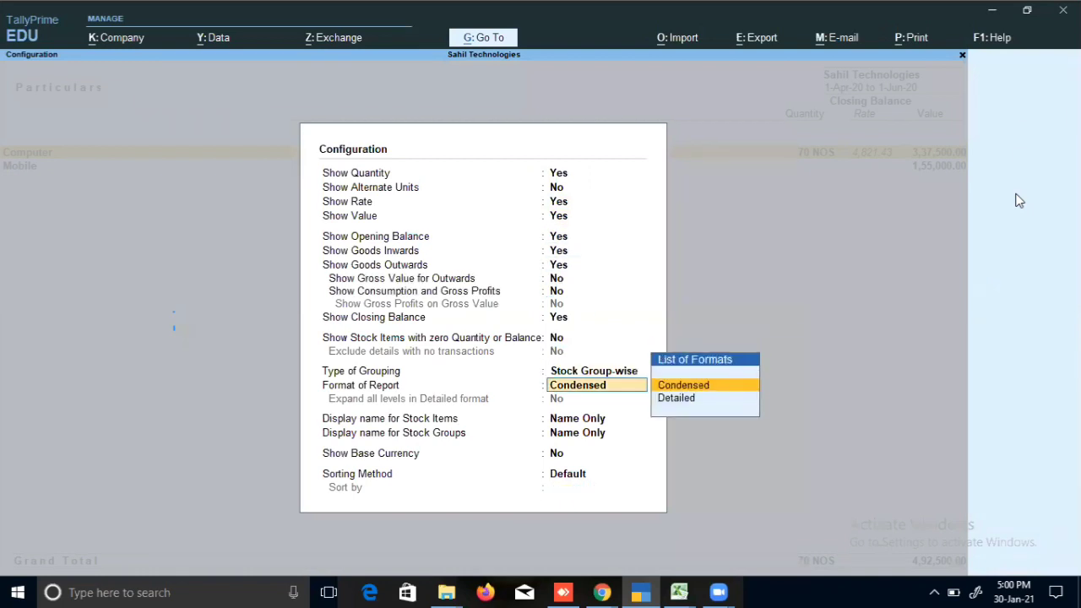
pyautogui.press('Down')
pyautogui.press('Return')
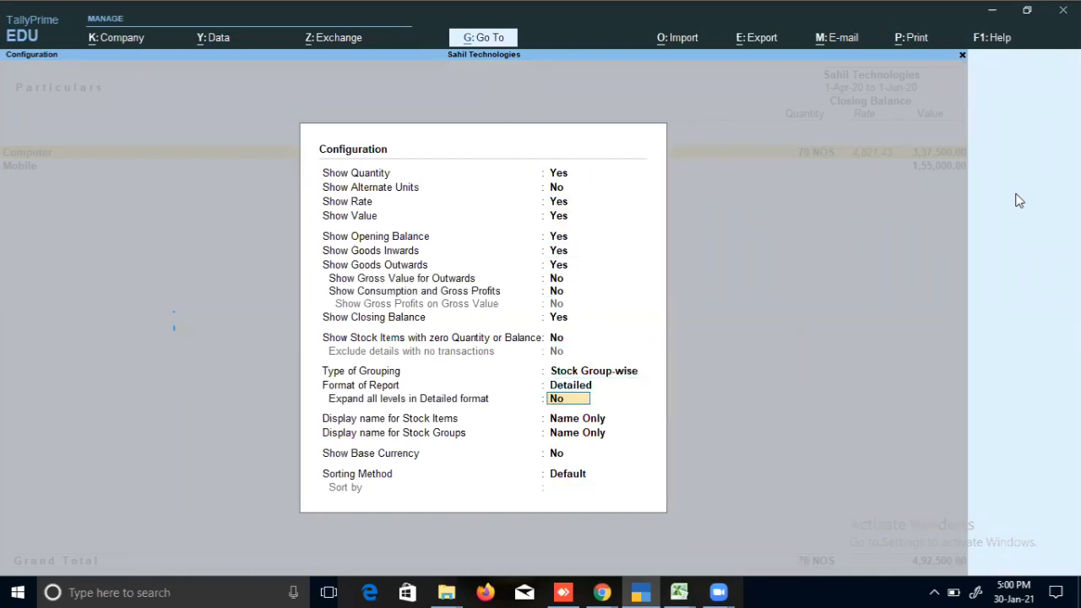
pyautogui.write('y')
pyautogui.press('Return')
pyautogui.press('Return')
pyautogui.press('Return')
pyautogui.press('Return')
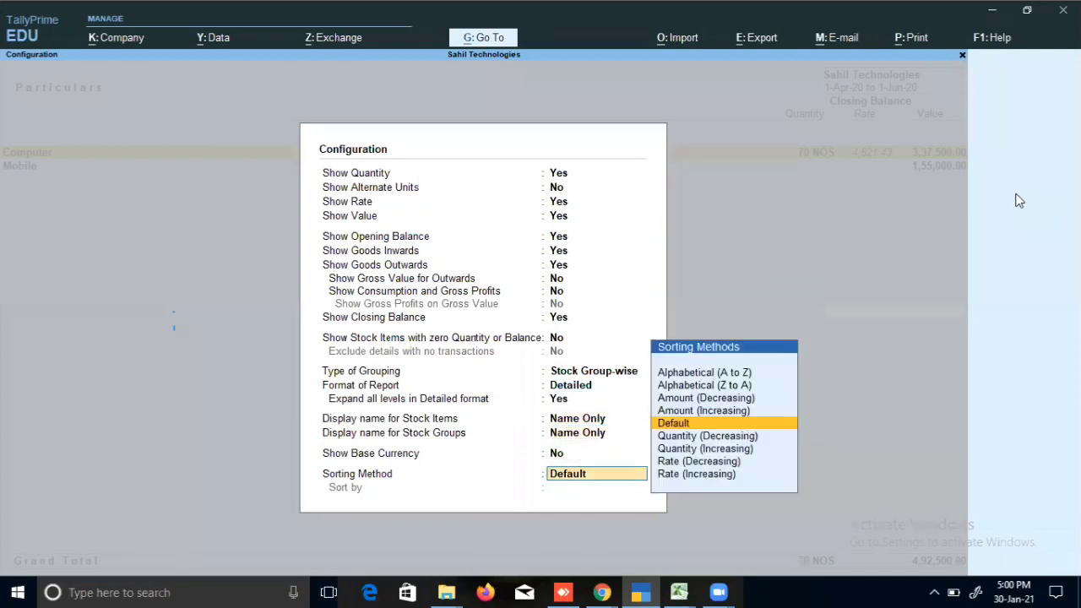
pyautogui.press('Return')
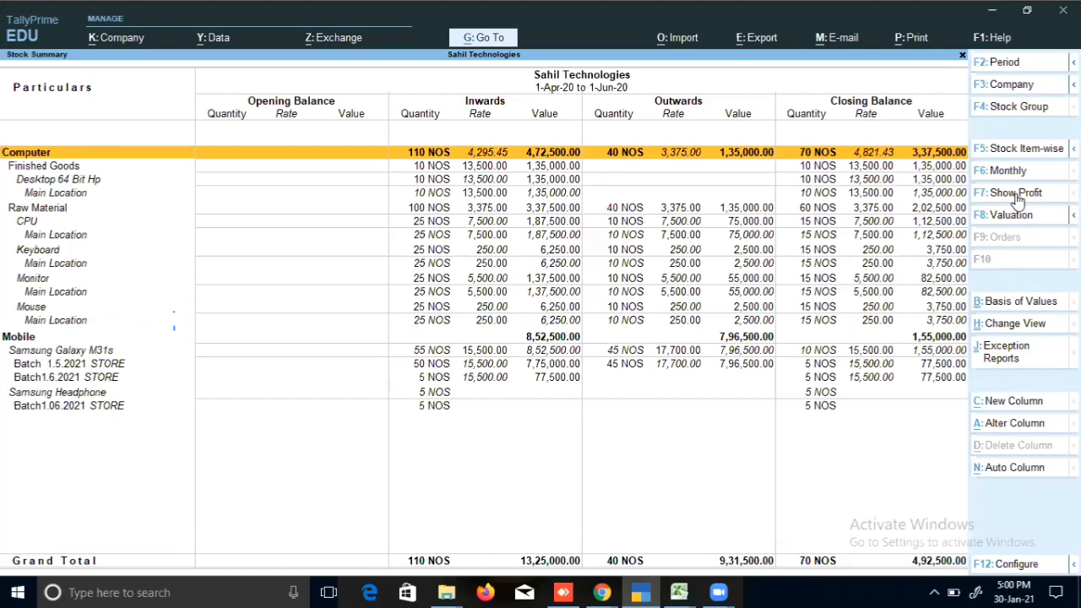
# Examine the batch-wise inwards, outwards and closing stock of the Samsung items in the Mobile group
pyautogui.press('Down')
pyautogui.press('Down')
pyautogui.press('Down')
pyautogui.press('Down')
pyautogui.press('Down')
pyautogui.press('Down')
pyautogui.press('Down')
pyautogui.press('Down')
pyautogui.press('Down')
pyautogui.press('Down')
pyautogui.press('Down')
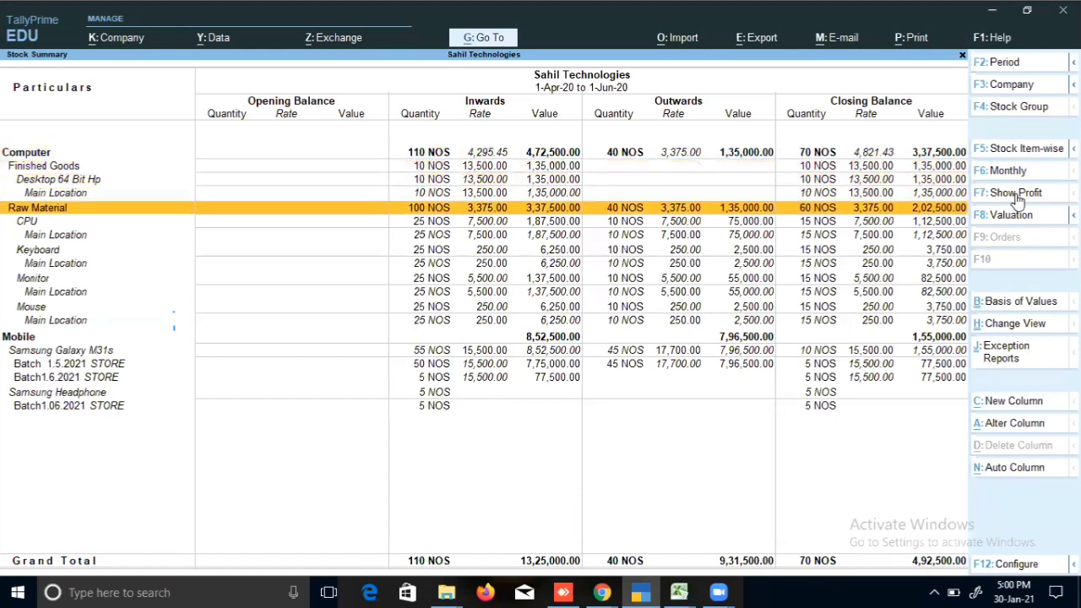
pyautogui.press('Down')
pyautogui.press('Down')
pyautogui.press('Down')
pyautogui.press('Down')
pyautogui.press('Down')
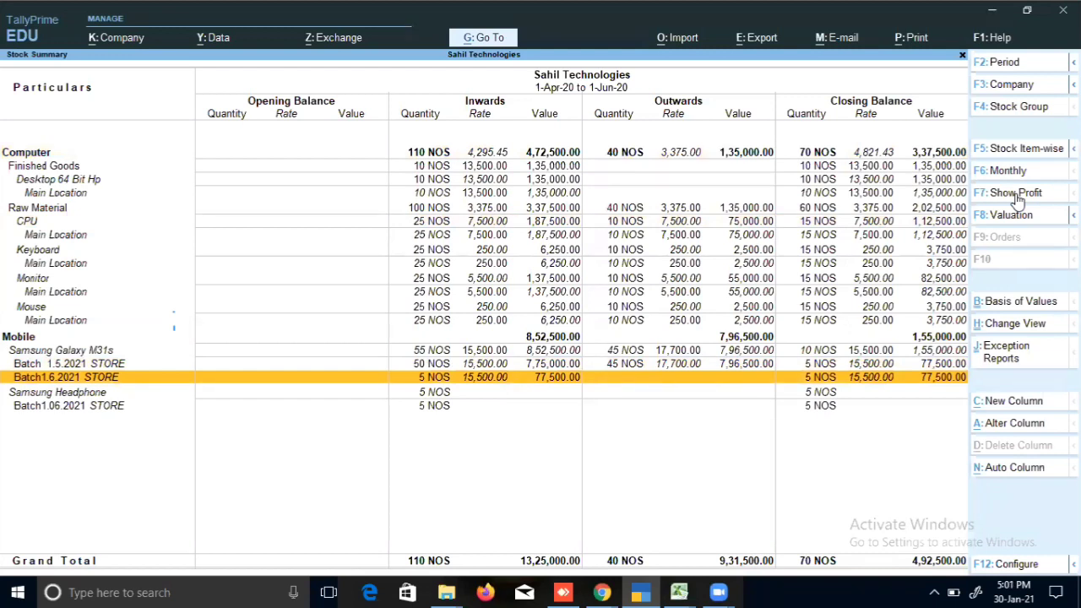
# Close the stock summary and start a new sales voucher
pyautogui.press('Escape')
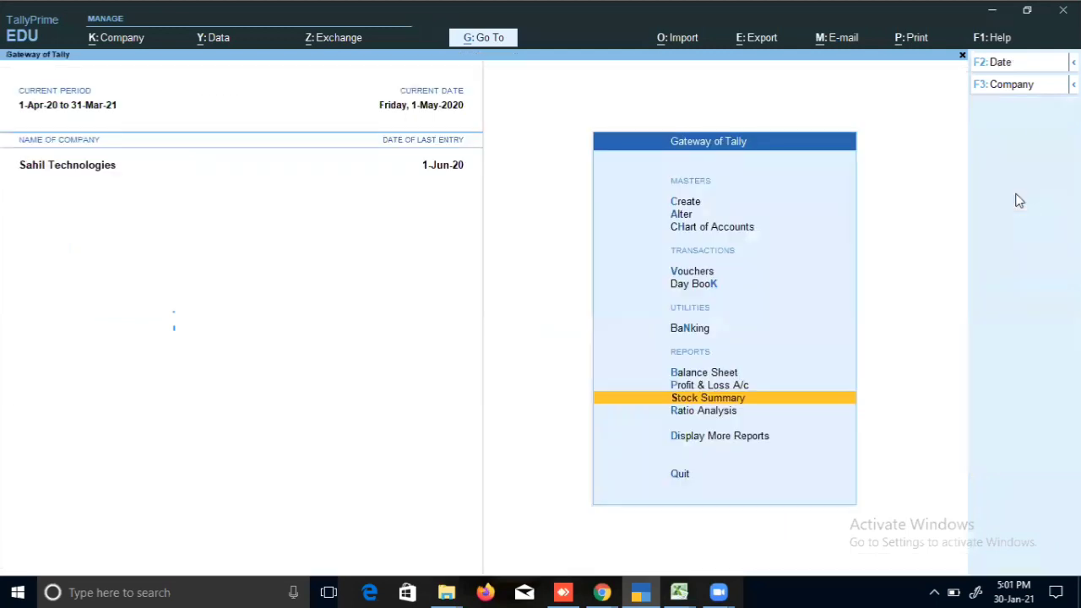
pyautogui.press('Up')
pyautogui.press('Up')
pyautogui.press('Up')
pyautogui.press('Up')
pyautogui.press('Up')
pyautogui.press('Up')
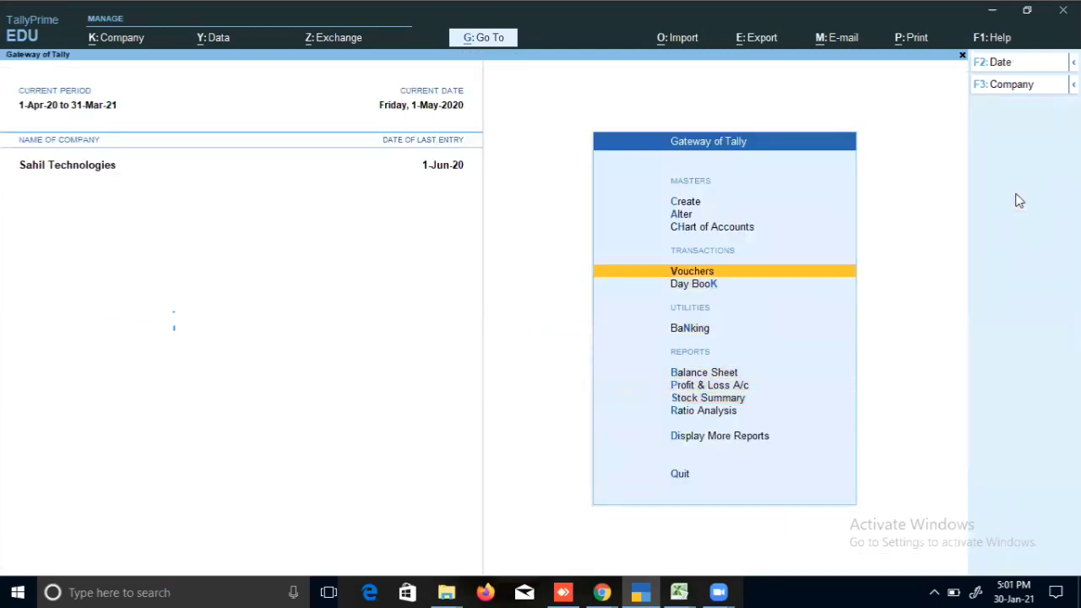
pyautogui.press('Down')
pyautogui.press('Return')
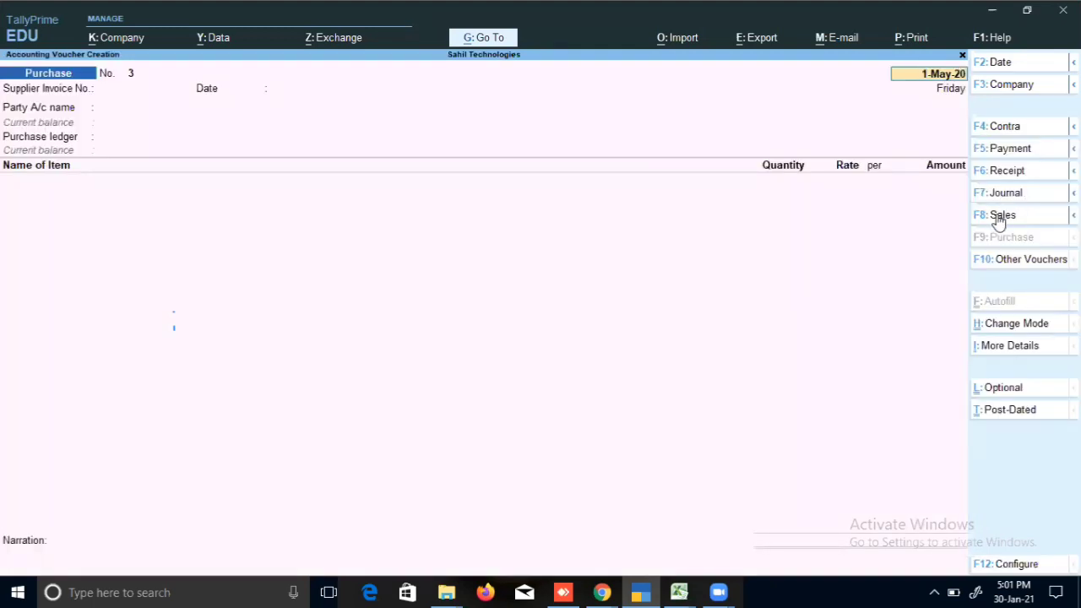
pyautogui.click(998, 217)
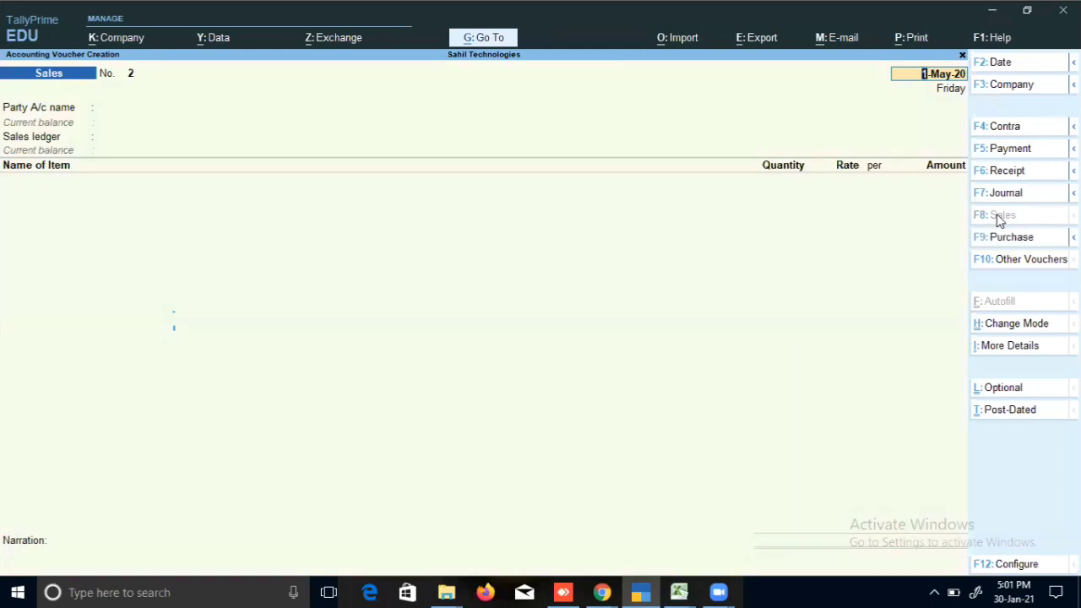
# Change the sales voucher's date to 2.6 (2-Jun-20)
pyautogui.press('Return')
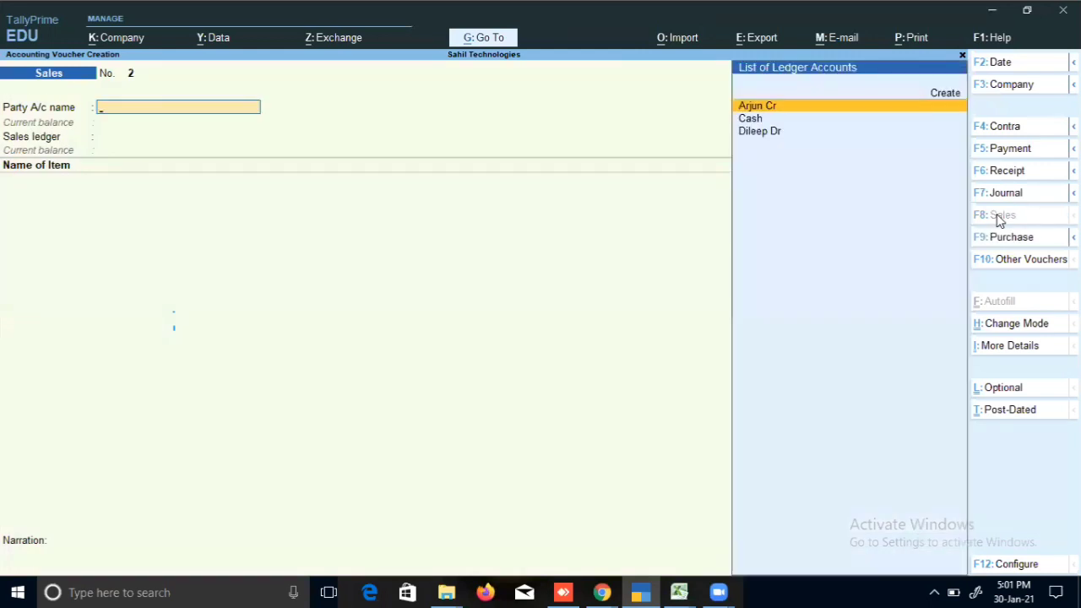
pyautogui.press('BackSpace')
pyautogui.write('2-5')
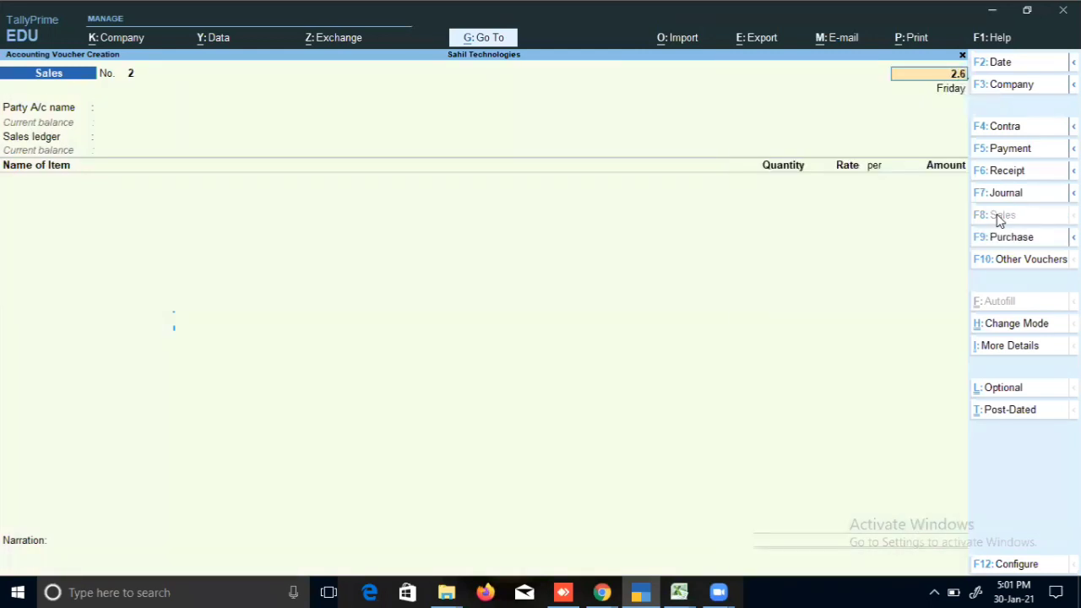
pyautogui.press('Return')
# Set Cash as the party account, leave its party details at their defaults, and choose Sales as the sales ledger
pyautogui.press('Down')
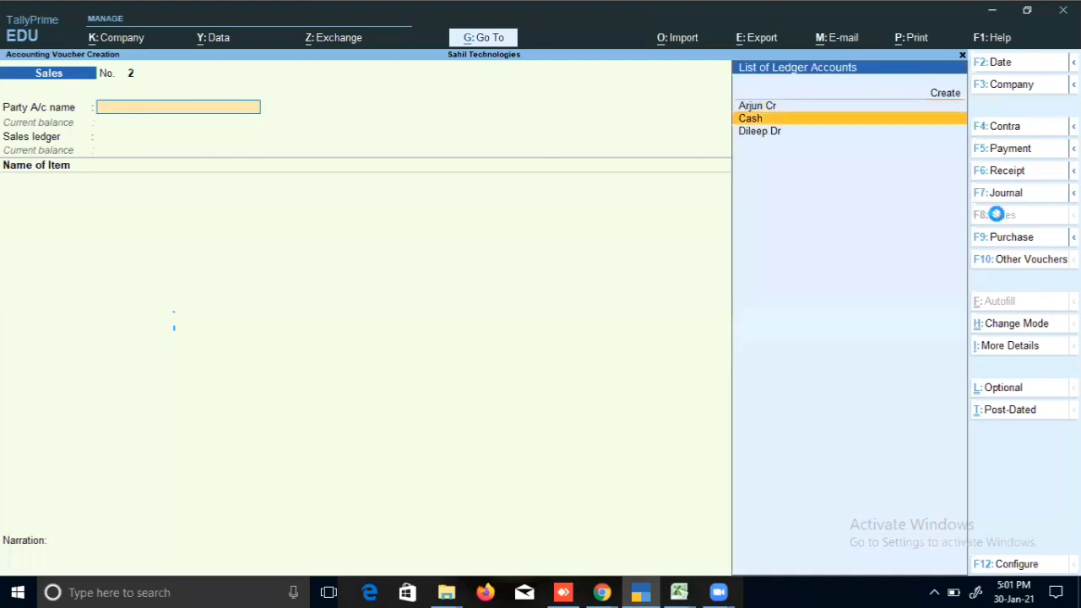
pyautogui.press('Return')
pyautogui.press('Return')
pyautogui.press('Return')
pyautogui.press('Return')
pyautogui.press('Return')
pyautogui.press('Return')
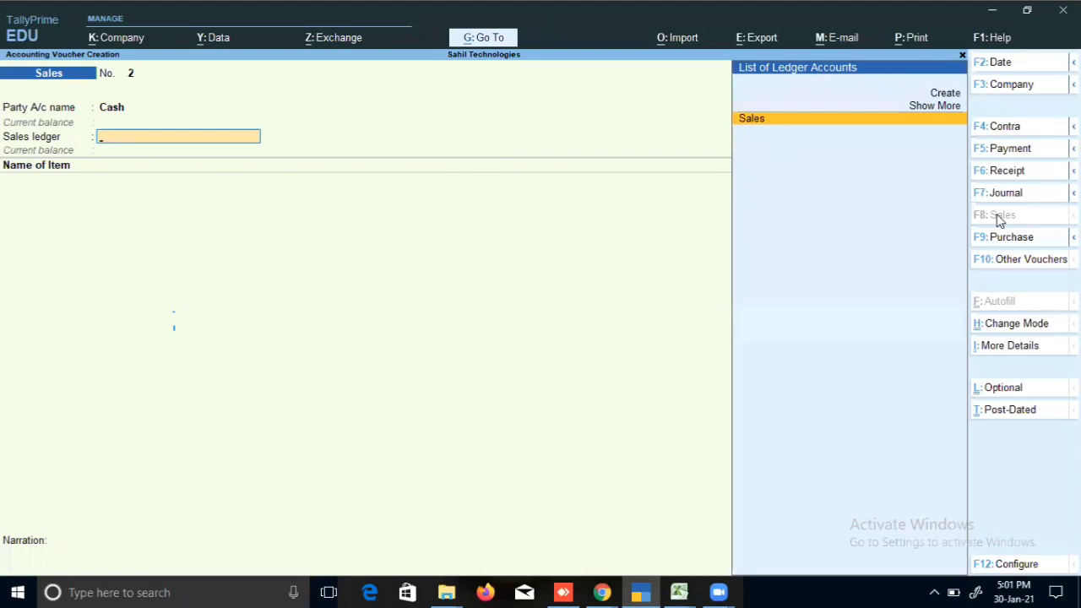
pyautogui.press('Return')
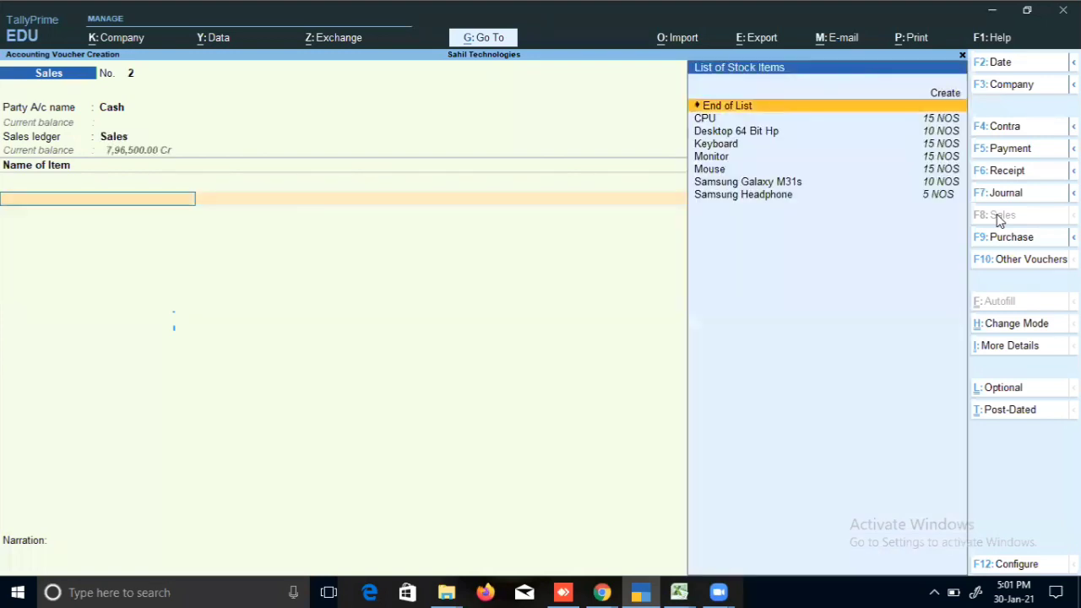
# Add Samsung Galaxy M31s as the first item of the sales voucher and open its item allocation
pyautogui.press('Down')
pyautogui.press('Down')
pyautogui.press('Down')
pyautogui.press('Down')
pyautogui.press('Down')
pyautogui.press('Down')
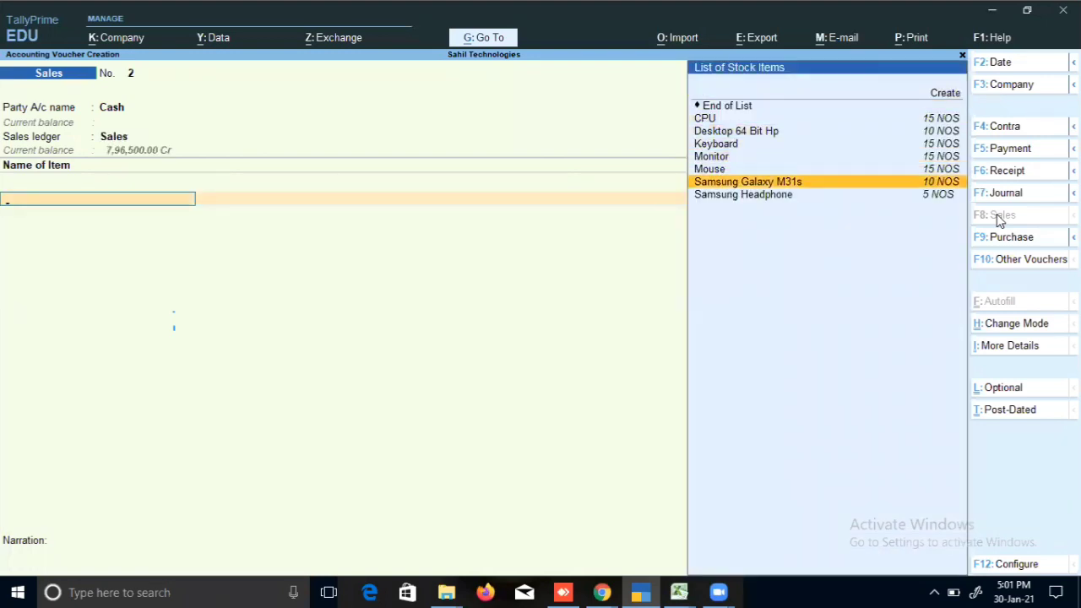
pyautogui.press('Return')
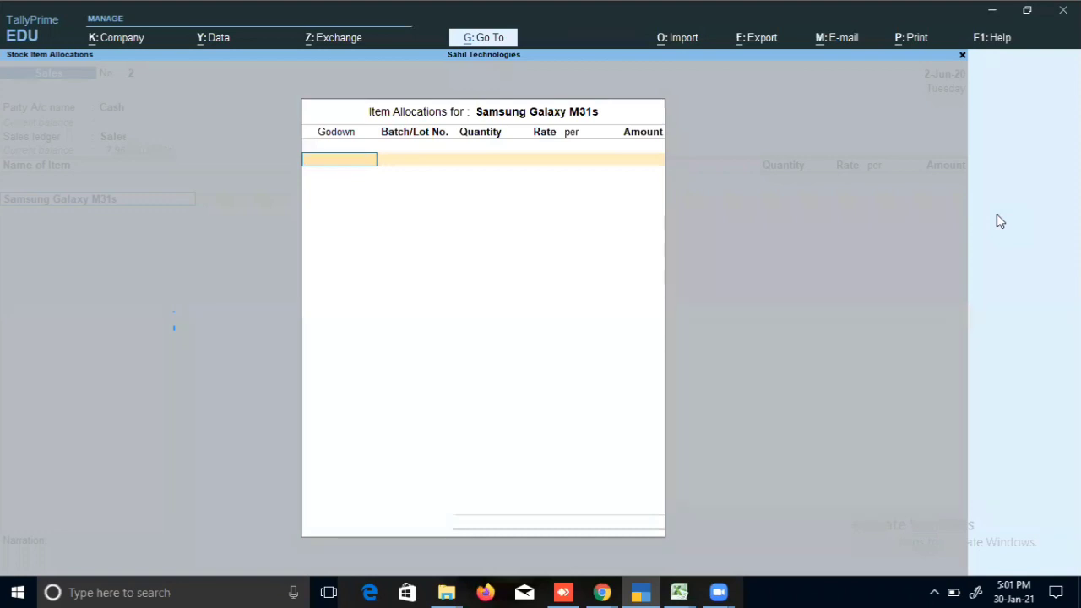
# Allocate 2 NOS of Samsung Galaxy M31s from the STORE godown, Batch1.6.2021, at the default rate of 17,700.00
pyautogui.press('Down')
pyautogui.press('Down')
pyautogui.press('Return')
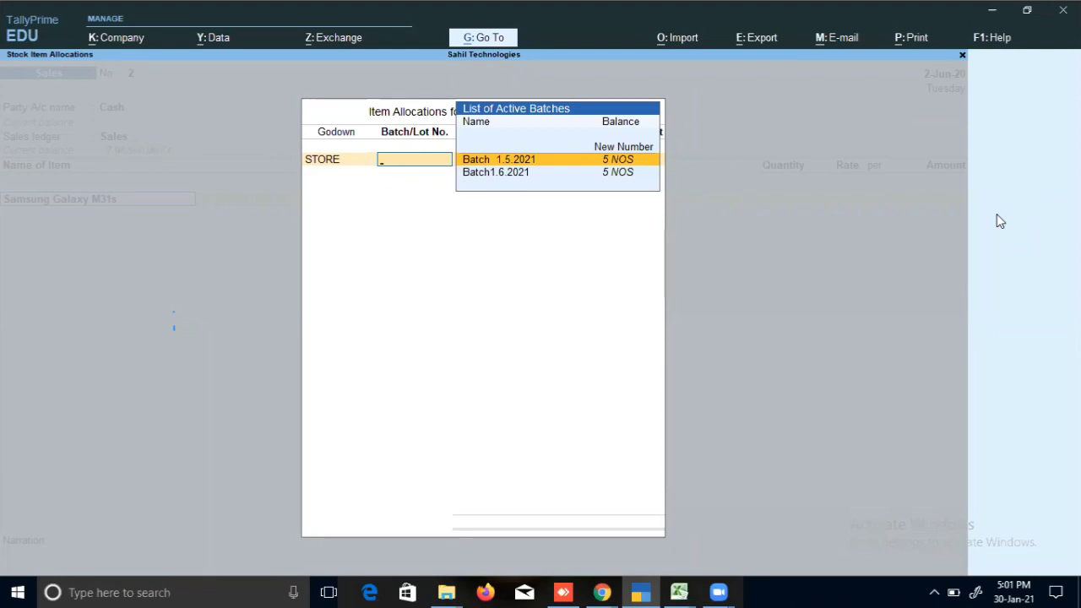
pyautogui.press('Down')
pyautogui.press('Return')
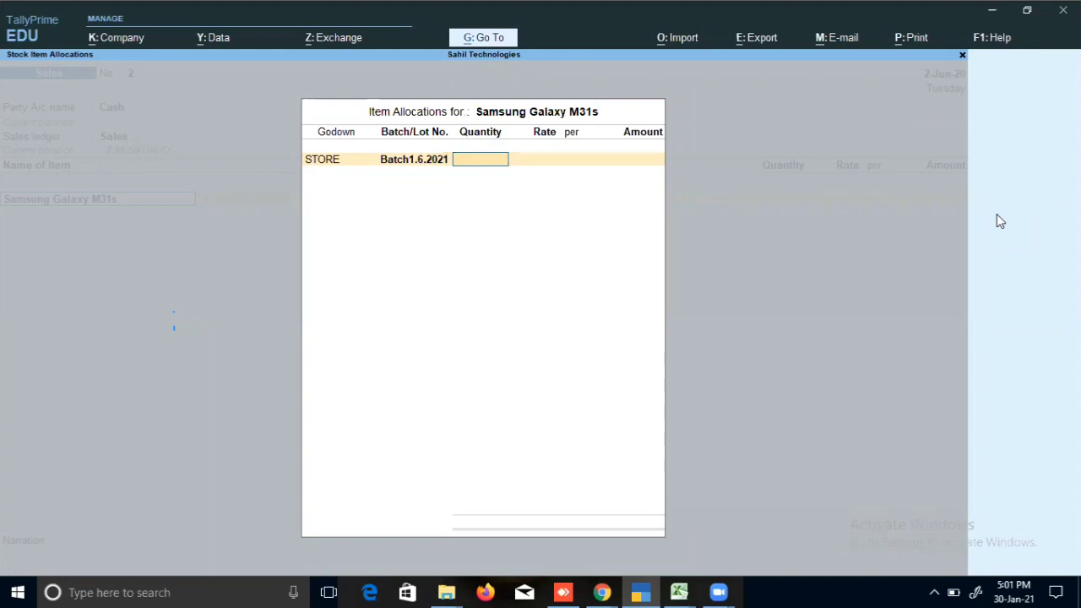
pyautogui.write('2')
pyautogui.press('Return')
pyautogui.press('Return')
pyautogui.press('Return')
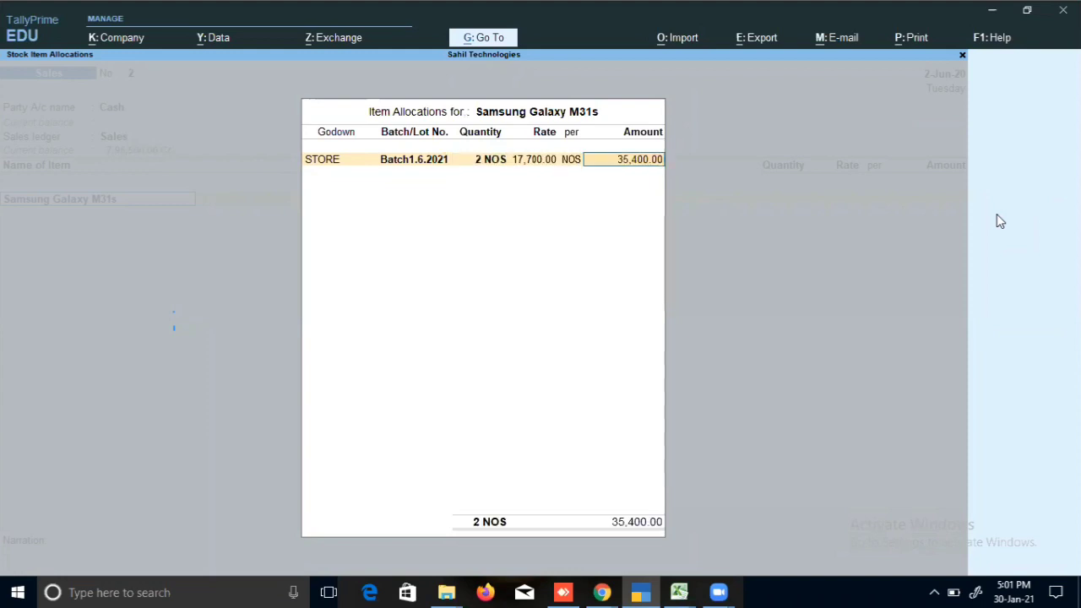
pyautogui.press('Return')
pyautogui.press('Return')
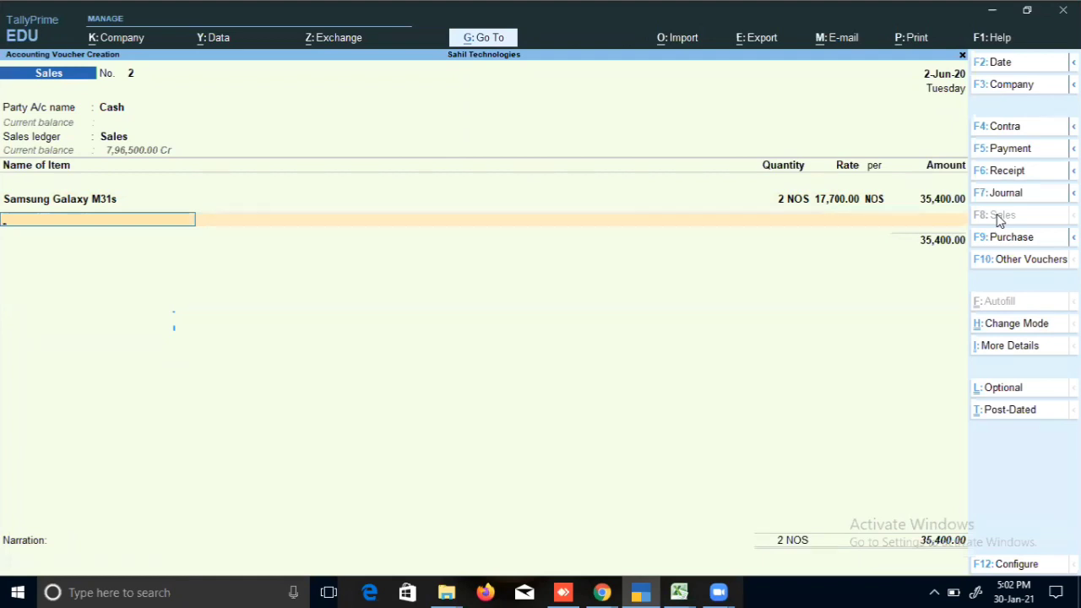
# Add Samsung Headphone as the second item of the sales voucher and open its item allocation
pyautogui.press('Down')
pyautogui.press('Down')
pyautogui.press('Down')
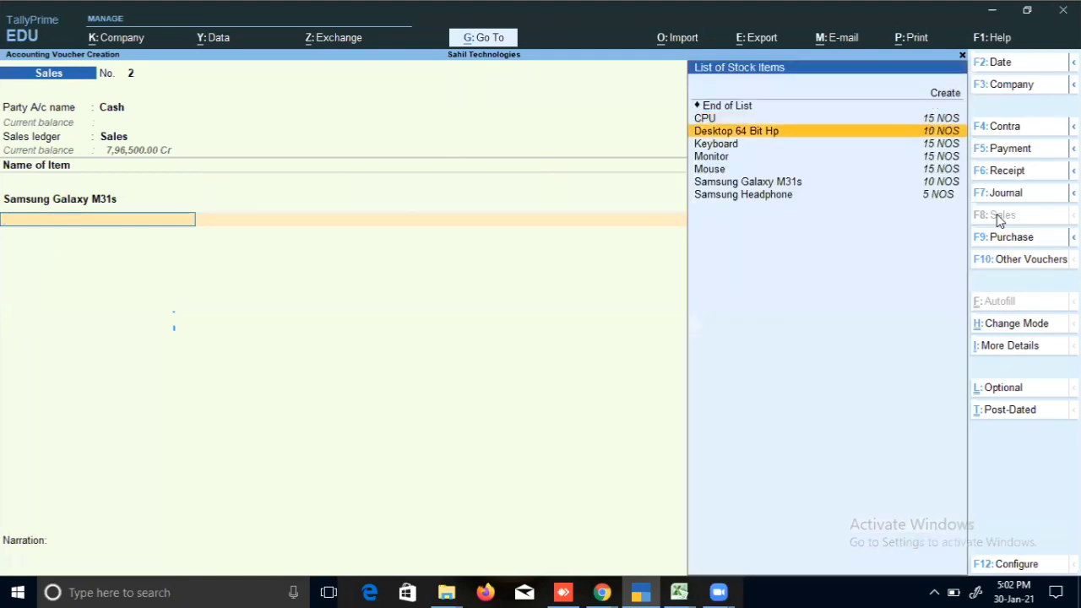
pyautogui.press('Down')
pyautogui.press('Down')
pyautogui.press('Down')
pyautogui.press('Down')
pyautogui.press('Down')
pyautogui.press('Return')
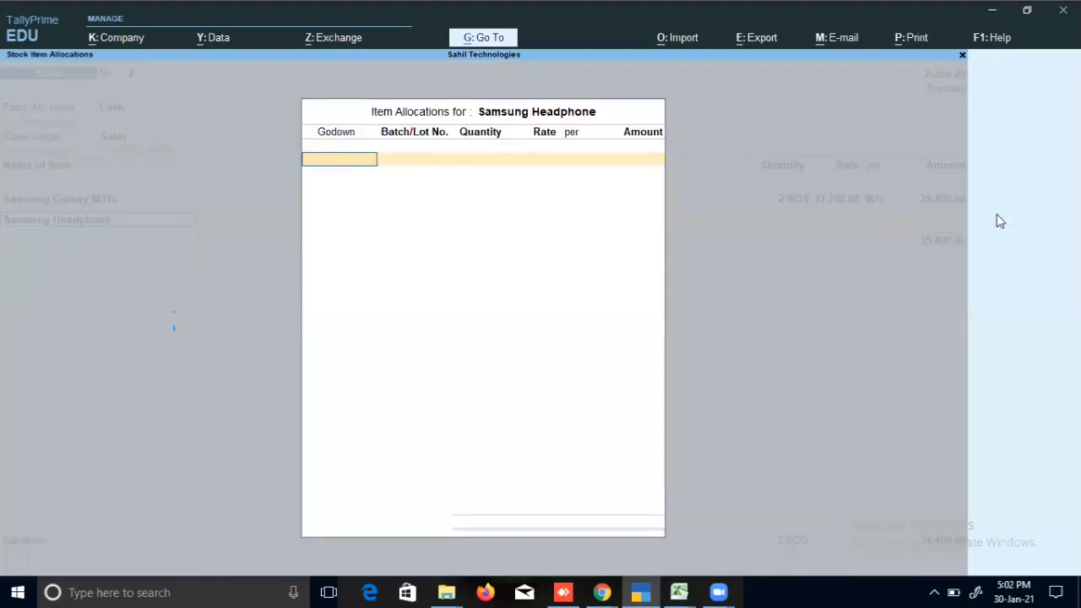
# Allocate 1 NOS of Samsung Headphone from the STORE godown, Batch1.06.2021, leaving its rate and amount blank
pyautogui.press('Down')
pyautogui.press('Down')
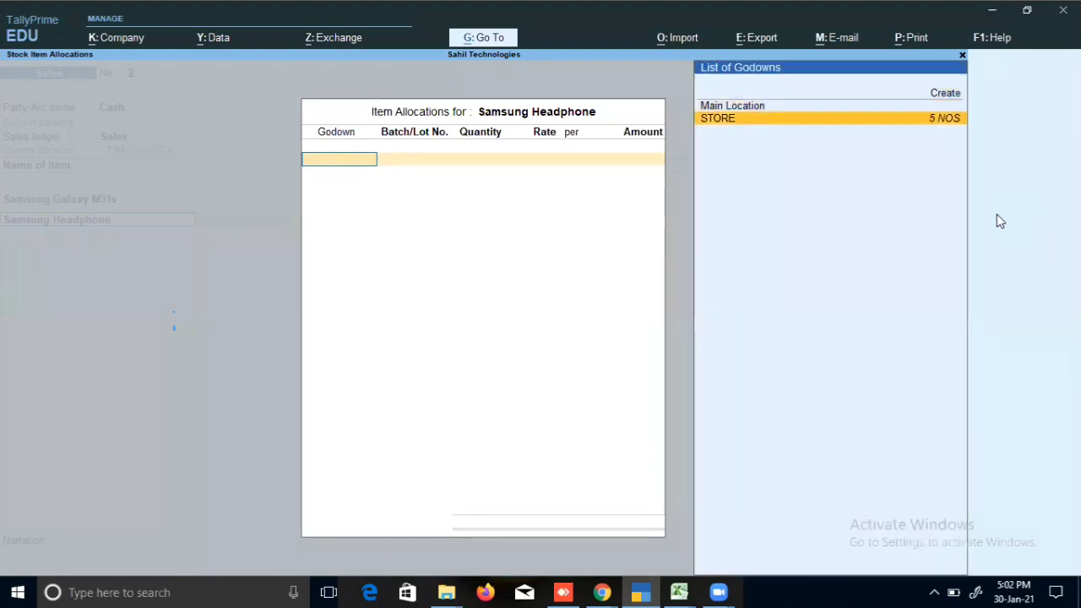
pyautogui.press('Return')
pyautogui.press('Return')
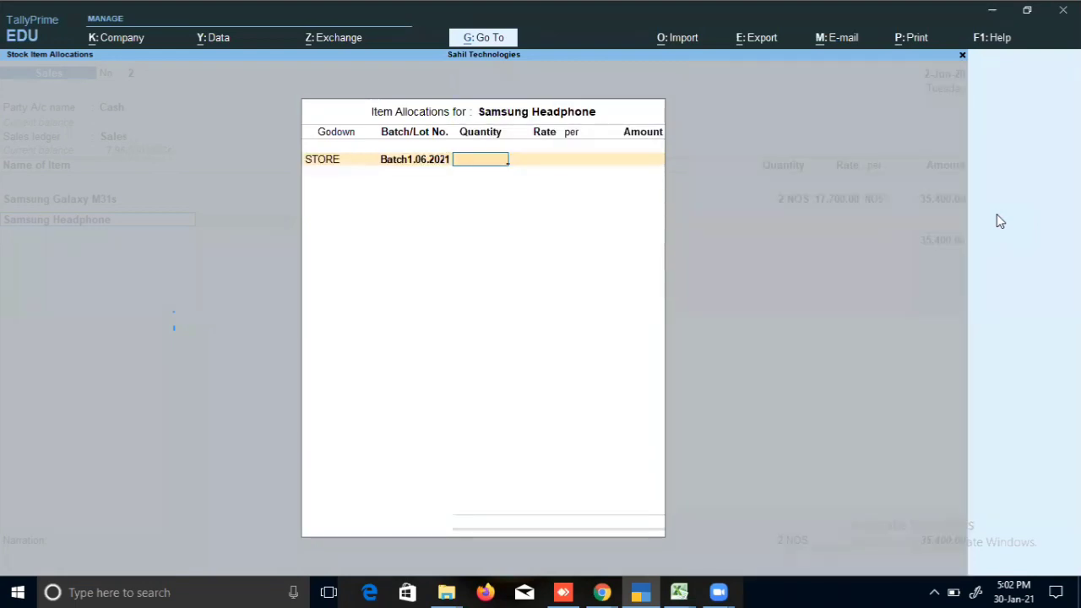
pyautogui.write('1')
pyautogui.press('Return')
pyautogui.press('Return')
pyautogui.press('Return')
pyautogui.press('Return')
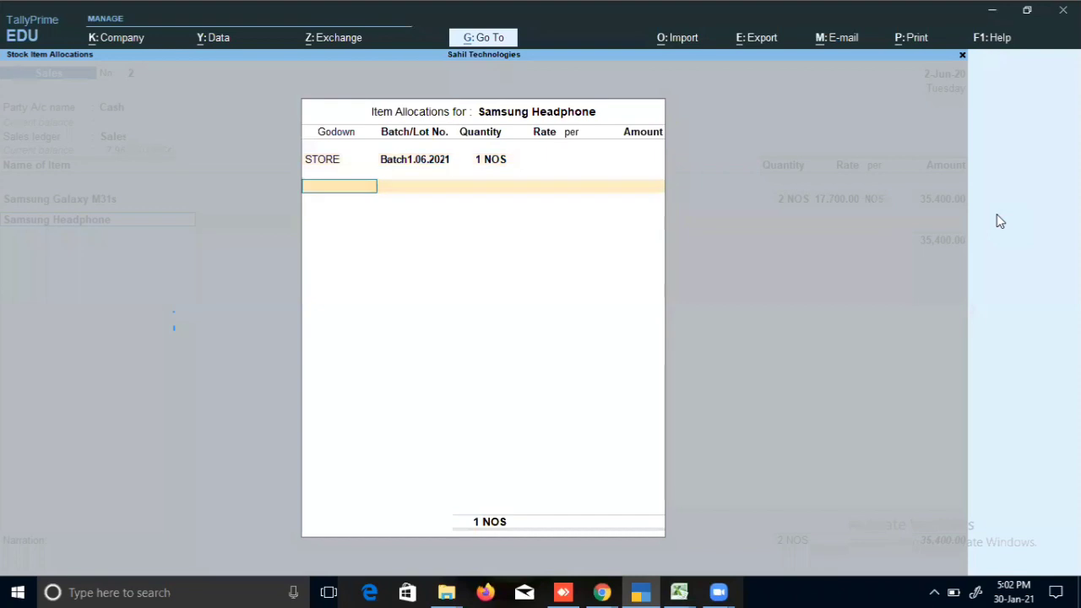
pyautogui.press('Return')
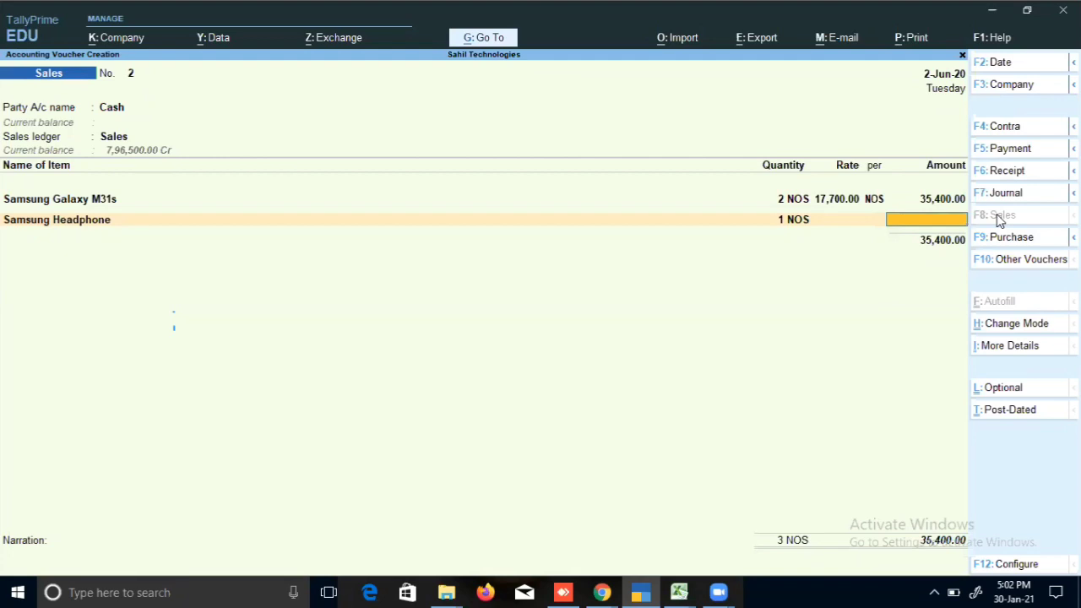
pyautogui.press('Return')
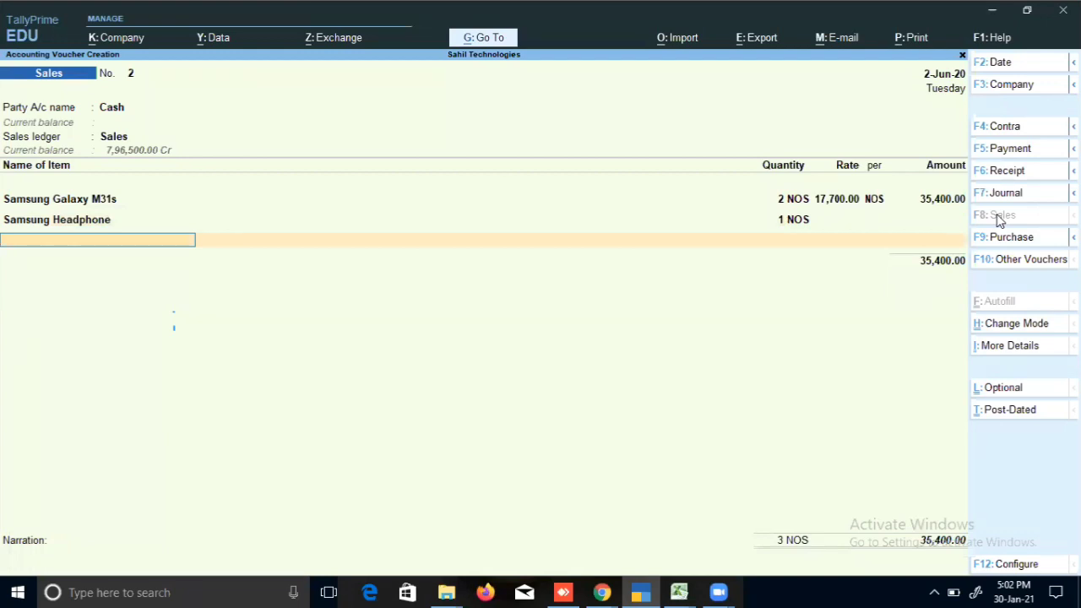
# End the item list and save the sales voucher without narration, and quit voucher entry
pyautogui.press('Return')
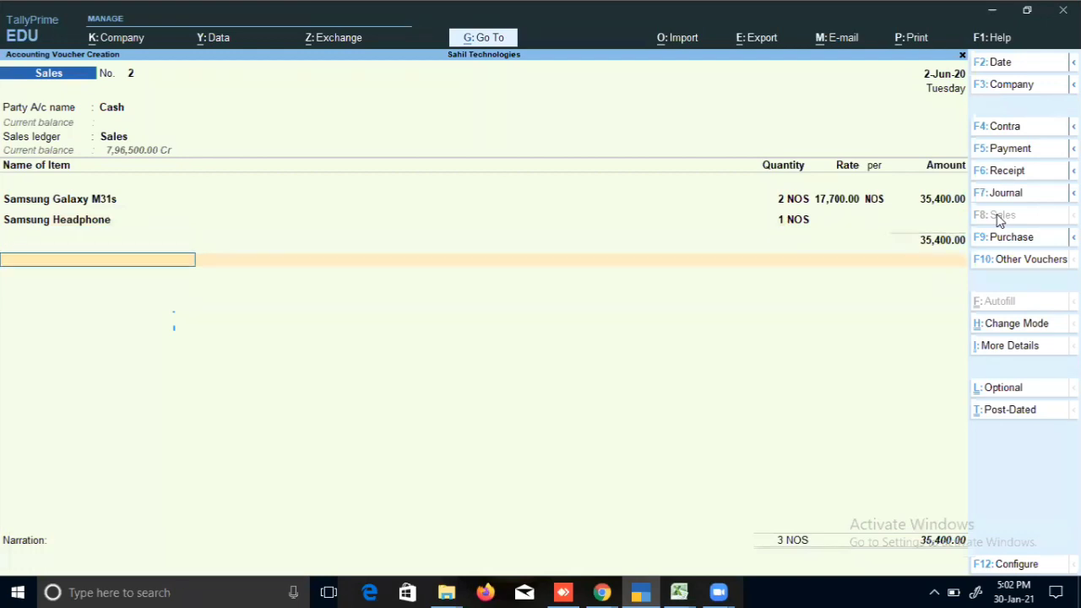
pyautogui.press('Return')
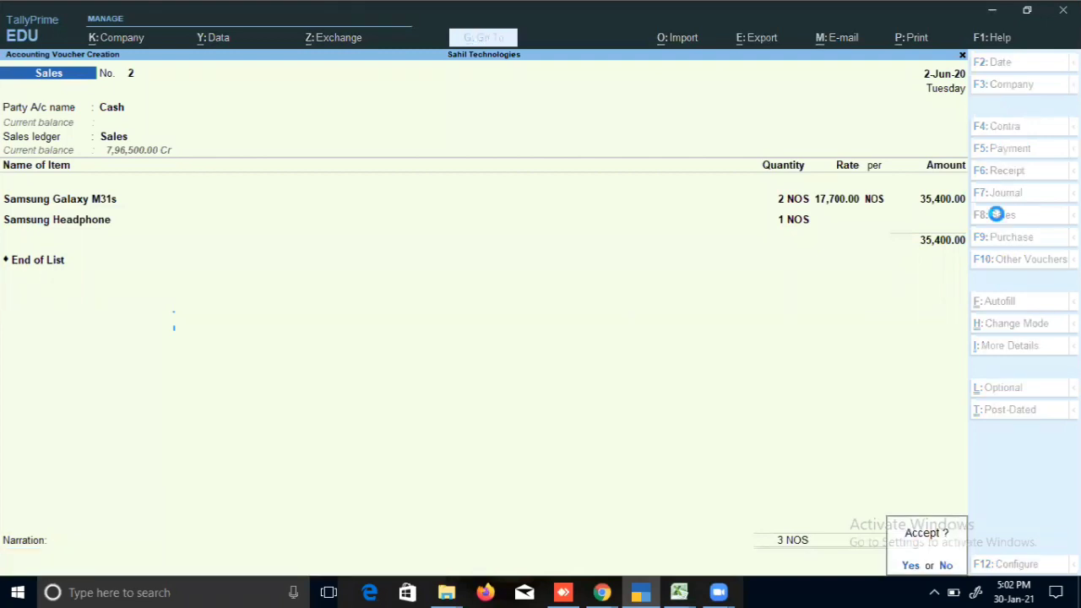
pyautogui.press('Return')
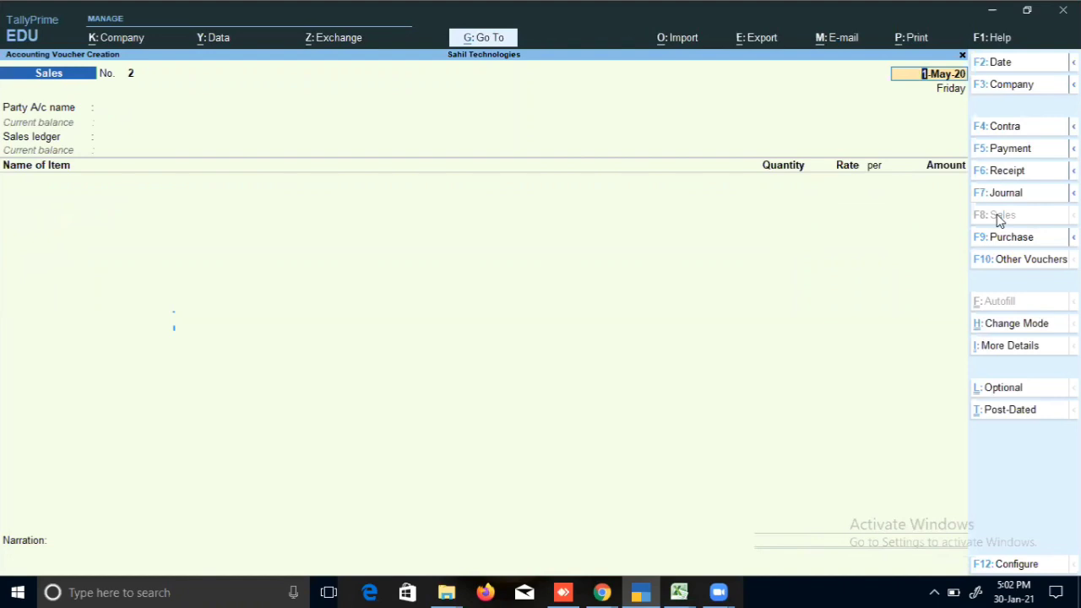
pyautogui.press('BackSpace')
pyautogui.press('Escape')
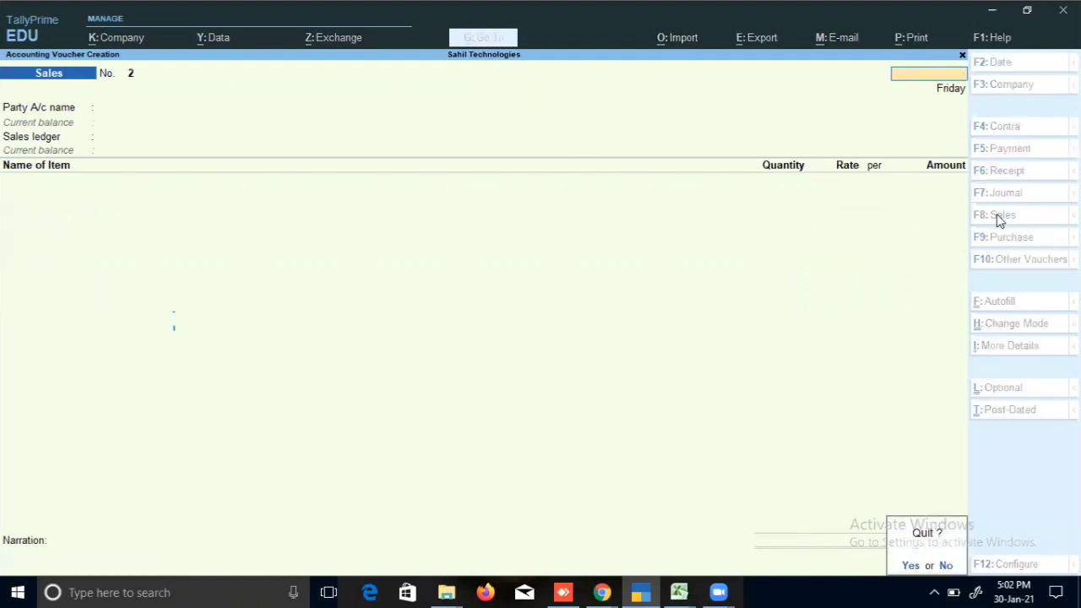
pyautogui.press('y')
# Open the Stock Summary report and its configuration
pyautogui.press('Down')
pyautogui.press('Down')
pyautogui.press('Down')
pyautogui.press('Down')
pyautogui.press('Down')
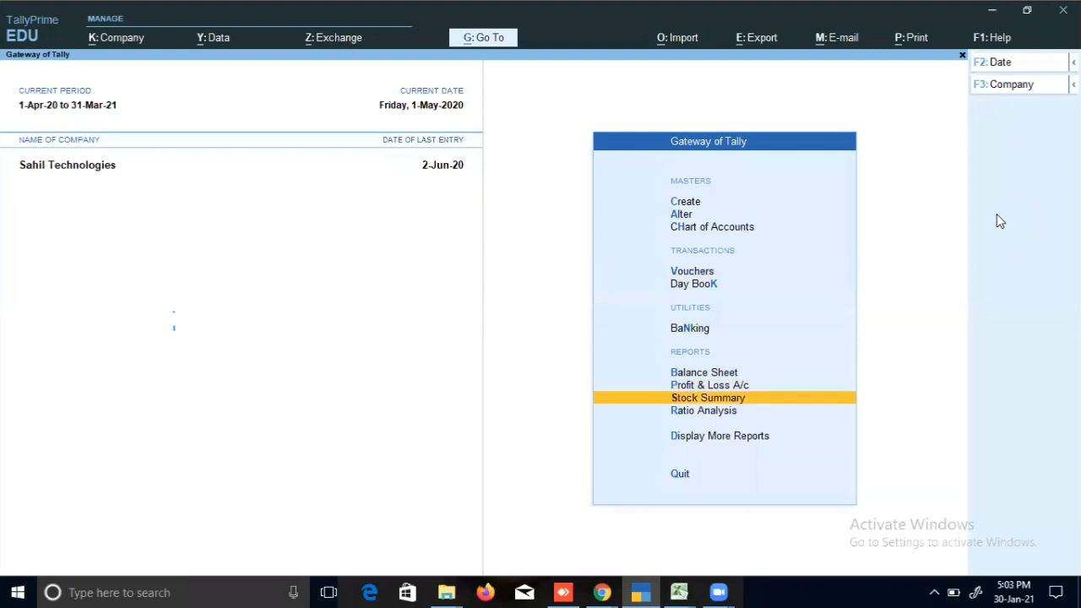
pyautogui.press('Return')
pyautogui.press('F12')
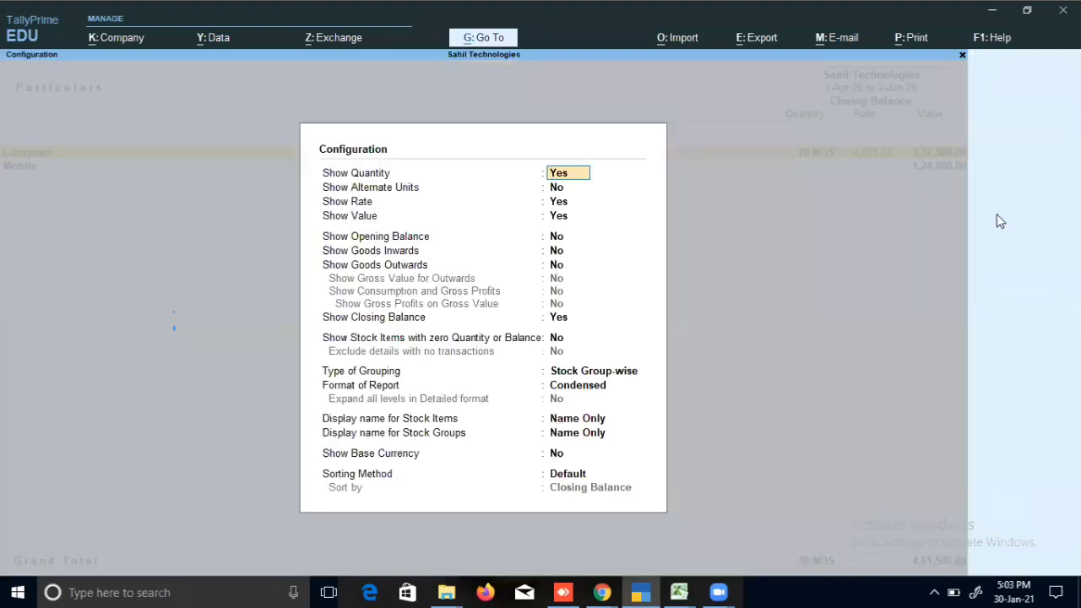
# Set the Stock Summary to show opening balance, goods inwards and goods outwards
pyautogui.press('Down')
pyautogui.press('Down')
pyautogui.press('Down')
pyautogui.press('Down')
pyautogui.press('y')
pyautogui.press('y')
pyautogui.press('y')
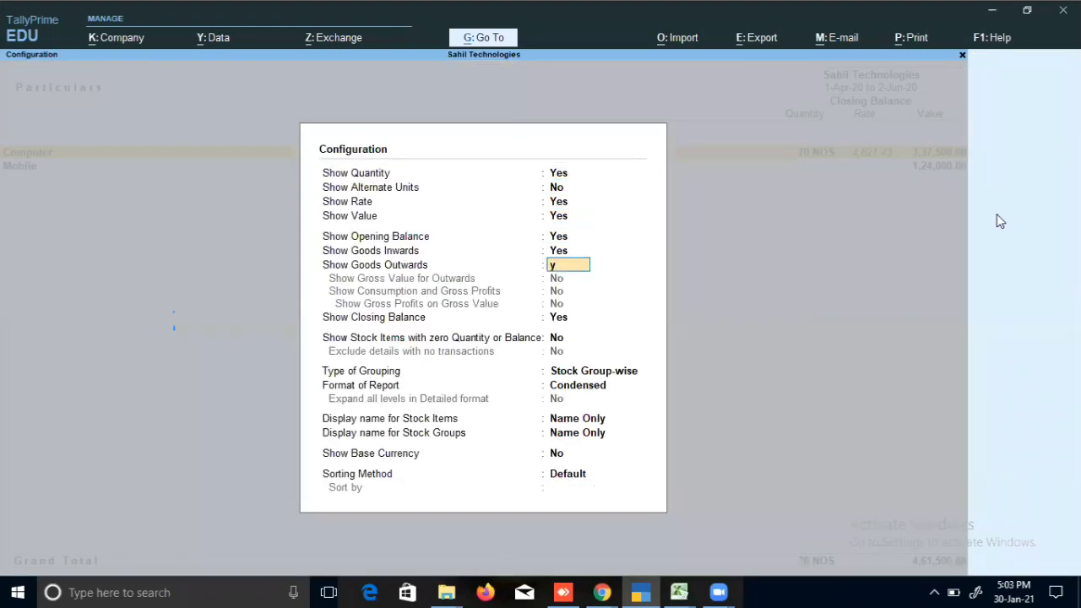
# Set the report format to Detailed with all levels expanded, keep the Default sorting method, and apply the configuration
pyautogui.press('Down')
pyautogui.press('Down')
pyautogui.press('Down')
pyautogui.press('Down')
pyautogui.press('Return')
pyautogui.press('Down')
pyautogui.press('Return')
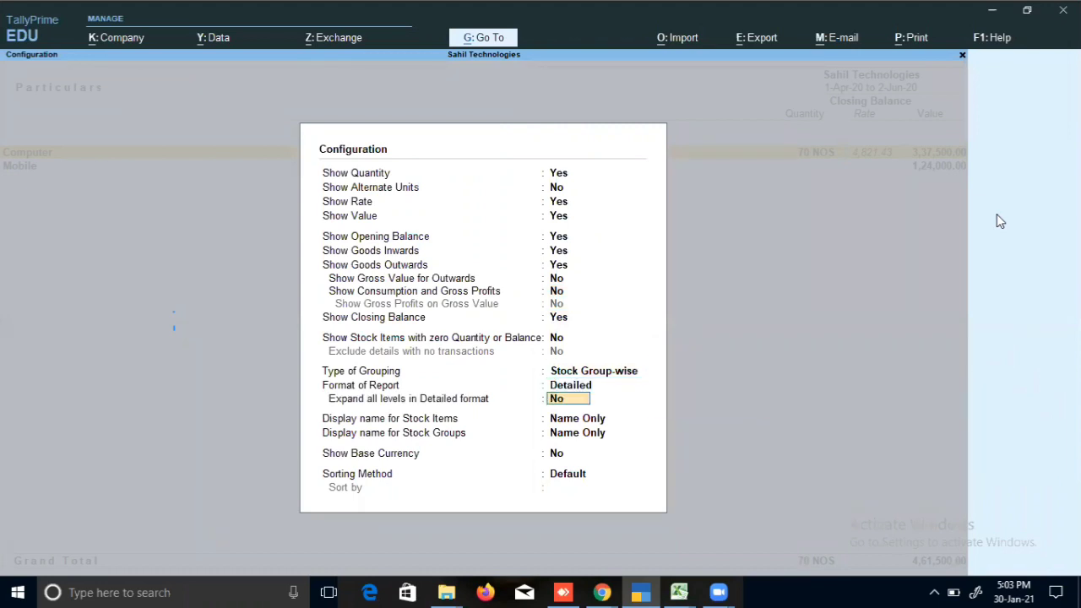
pyautogui.press('y')
pyautogui.press('Return')
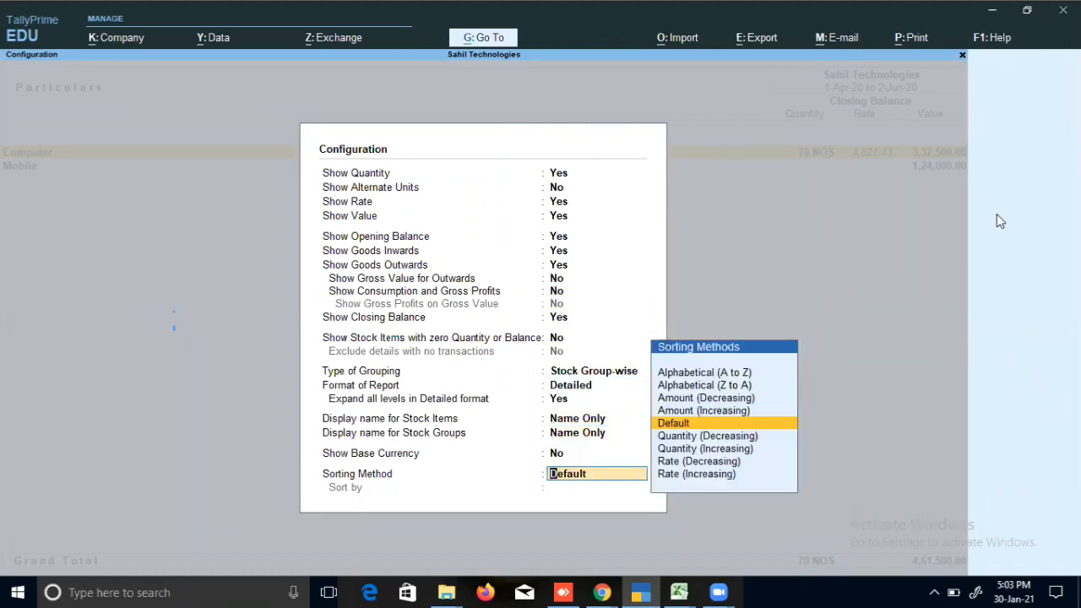
pyautogui.press('Return')
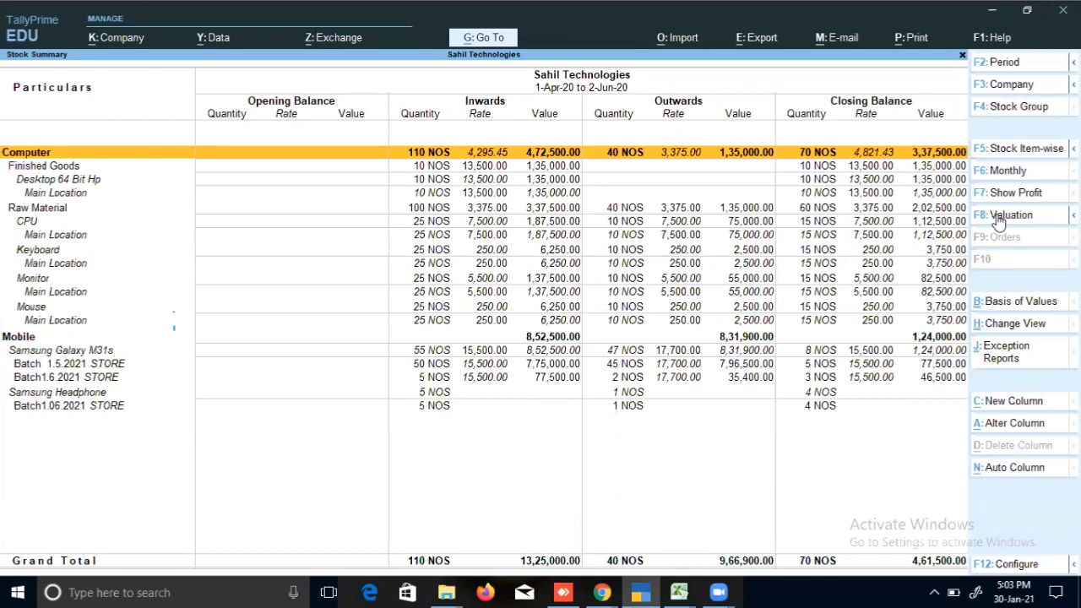
# Examine the Stock Summary's batch-wise inwards, outwards and closing quantities for Samsung Galaxy M31s and Samsung Headphone, and close the report
pyautogui.press('Down')
pyautogui.press('Down')
pyautogui.press('Down')
pyautogui.press('Down')
pyautogui.press('Down')
pyautogui.press('Down')
pyautogui.press('Down')
pyautogui.press('Down')
pyautogui.press('Down')
pyautogui.press('Down')
pyautogui.press('Down')
pyautogui.press('Down')
pyautogui.press('Down')
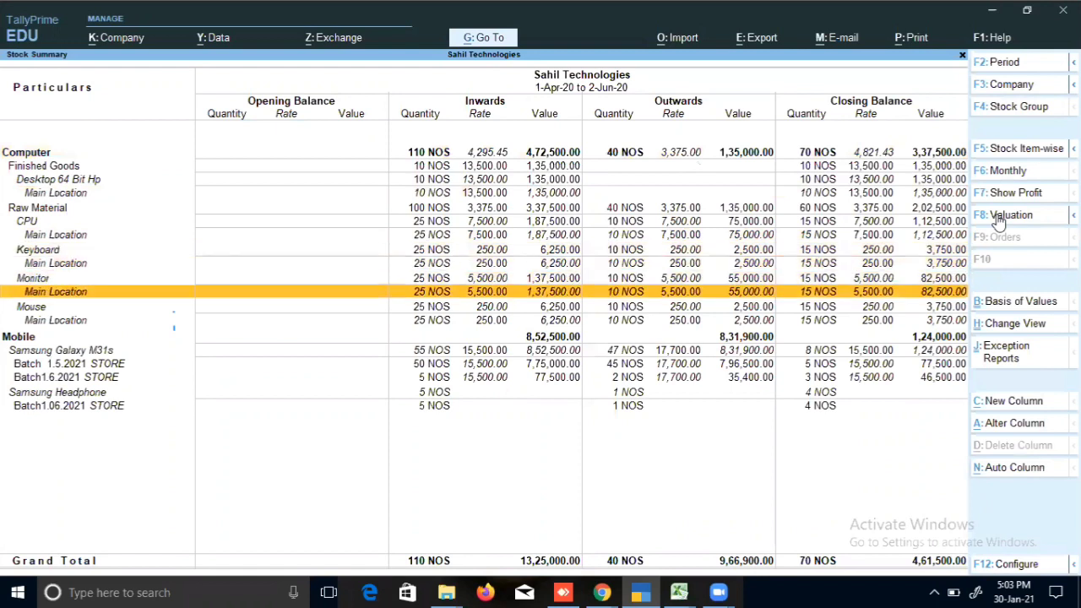
pyautogui.press('Down')
pyautogui.press('Down')
pyautogui.press('Down')
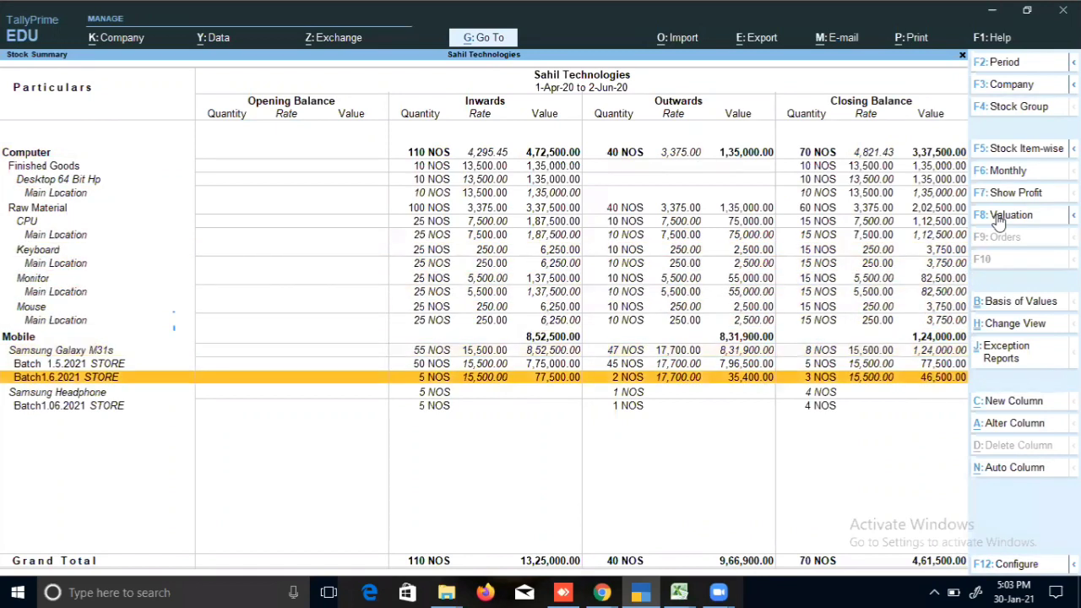
pyautogui.press('Down')
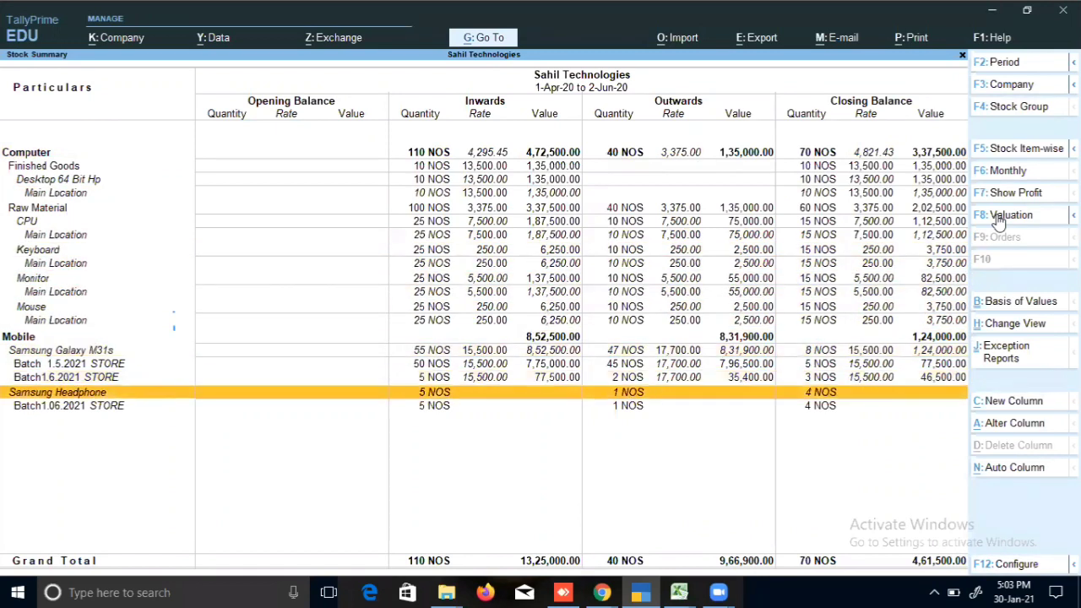
pyautogui.press('Down')
pyautogui.press('Up')
pyautogui.press('Down')
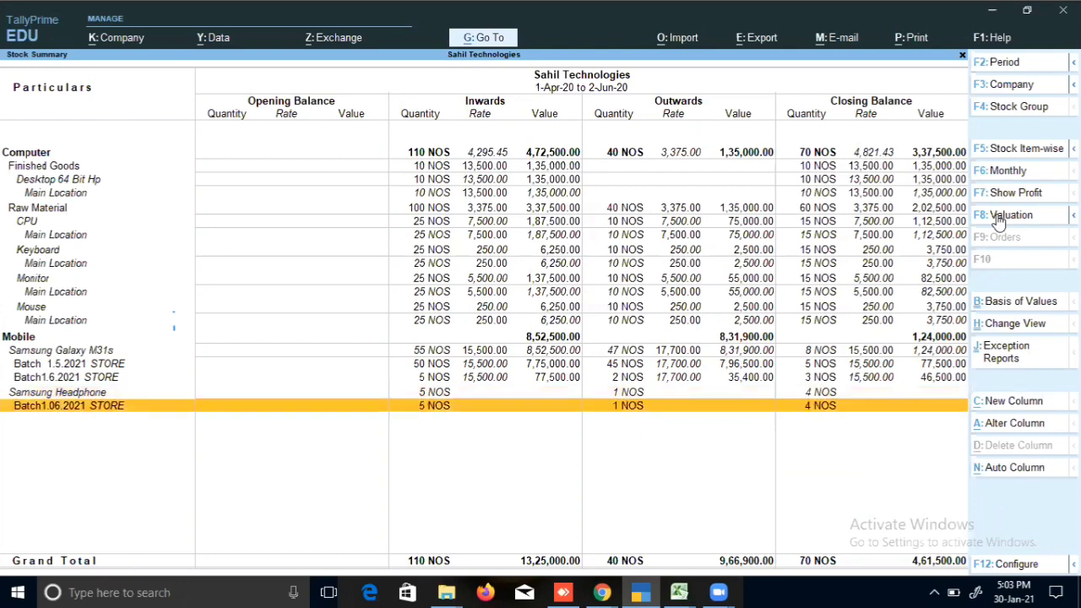
pyautogui.press('Up')
pyautogui.press('Down')
pyautogui.press('Escape')
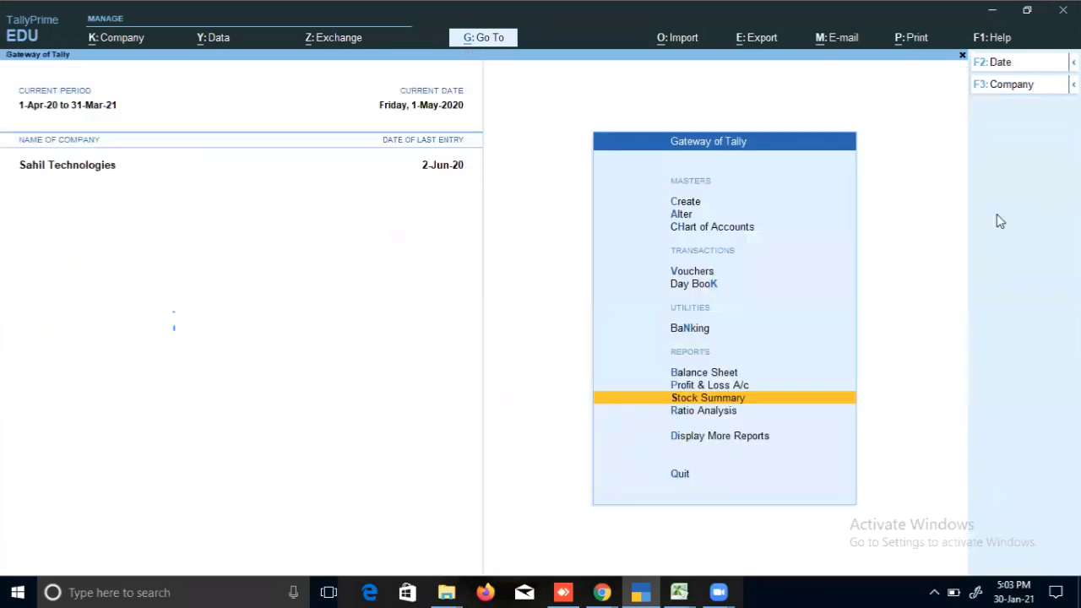
# Open voucher entry with the date 2-Jun-20 and switch it to a Physical Stock voucher
pyautogui.press('Up')
pyautogui.press('Up')
pyautogui.press('Up')
pyautogui.press('Up')
pyautogui.press('Up')
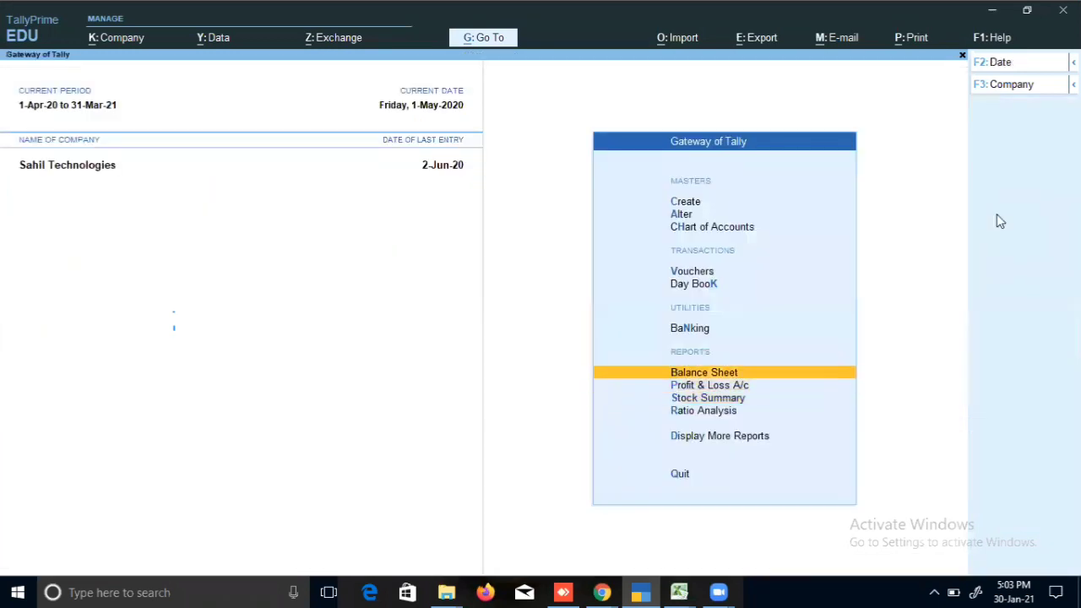
pyautogui.press('Return')
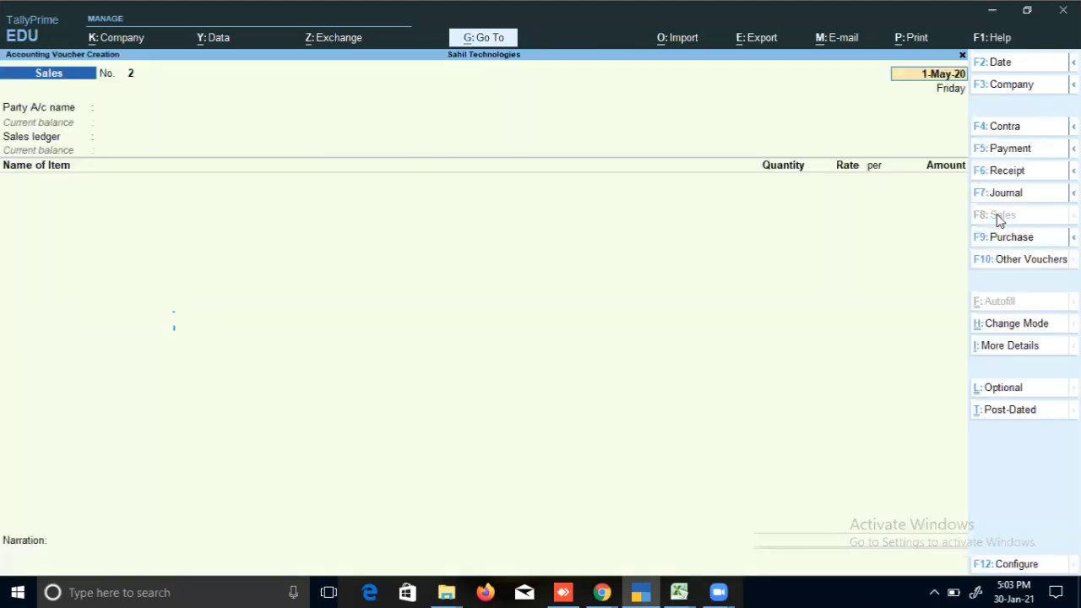
pyautogui.write('2.')
pyautogui.write('5')
pyautogui.press('Return')
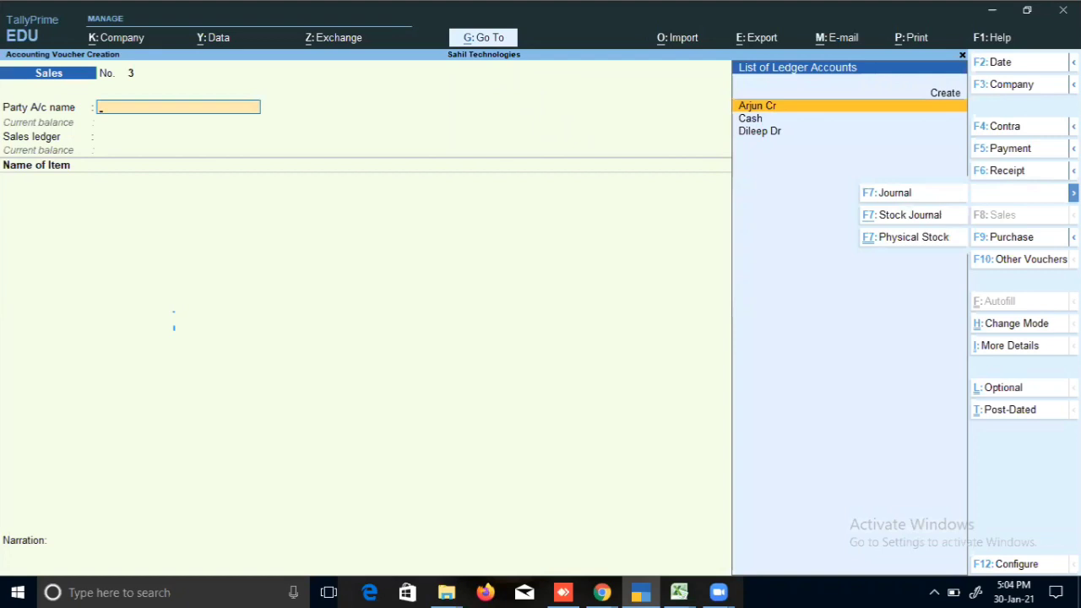
pyautogui.click(912, 241)
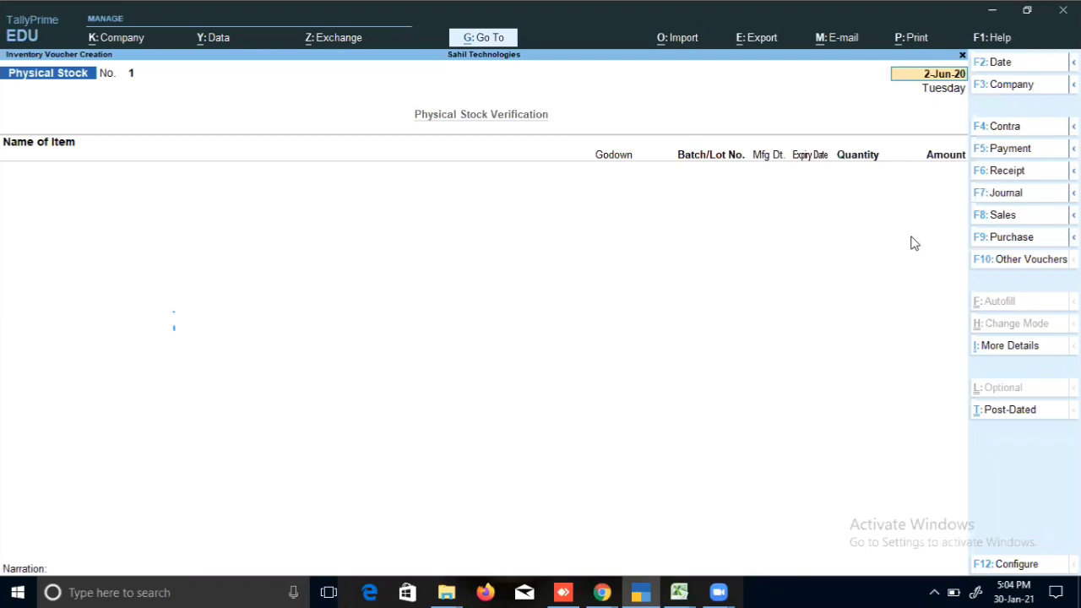
pyautogui.press('Return')
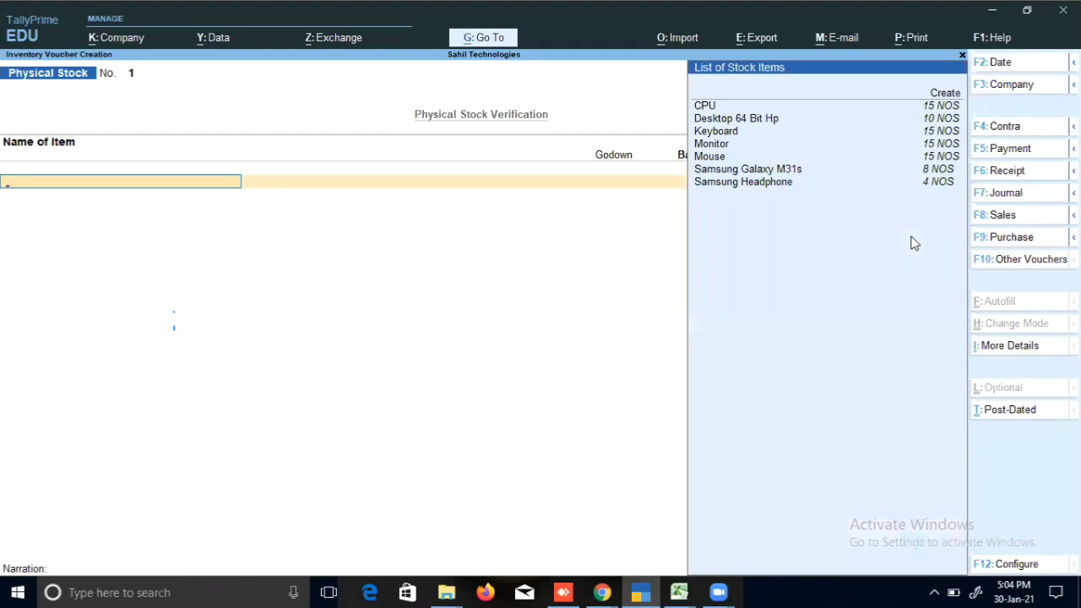
# Add Samsung Headphone to the Physical Stock voucher with the STORE godown and batch Batch1.06.2021
pyautogui.press('Down')
pyautogui.press('Down')
pyautogui.press('Down')
pyautogui.press('Down')
pyautogui.press('Down')
pyautogui.press('Down')
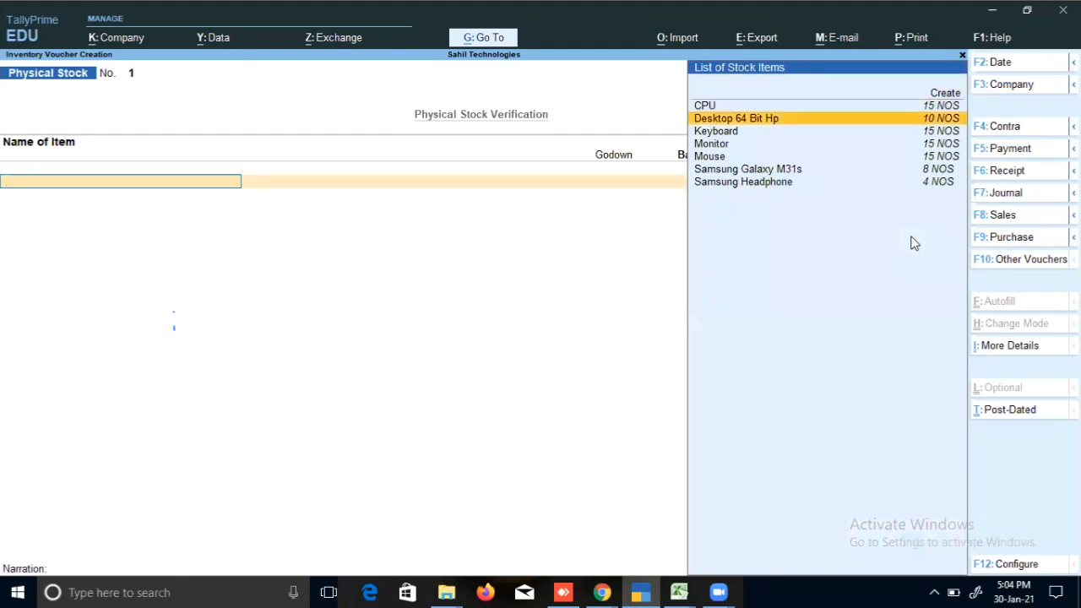
pyautogui.press('Down')
pyautogui.press('Down')
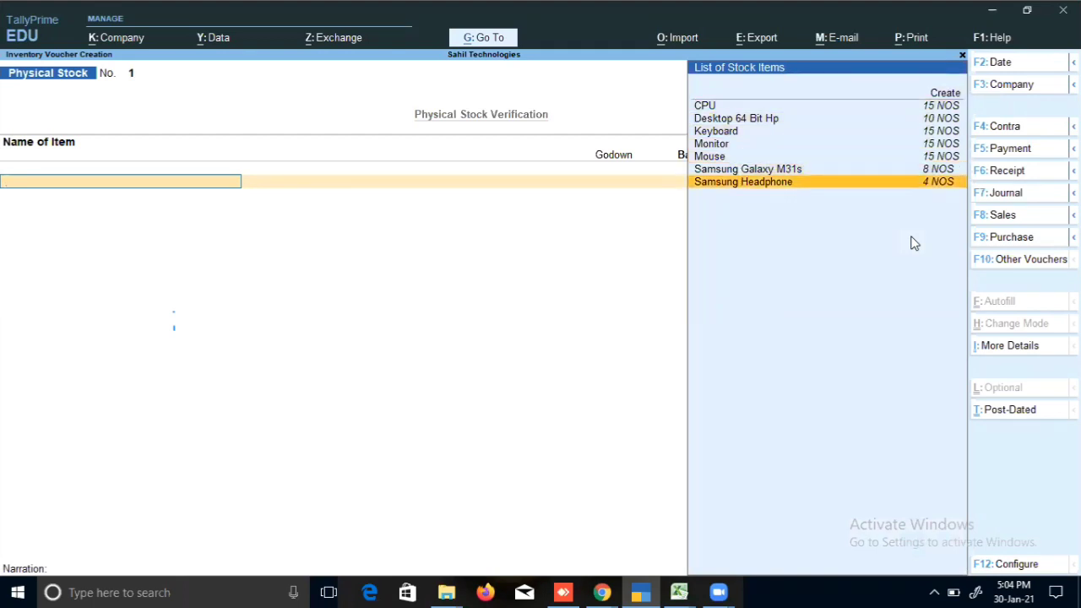
pyautogui.press('Return')
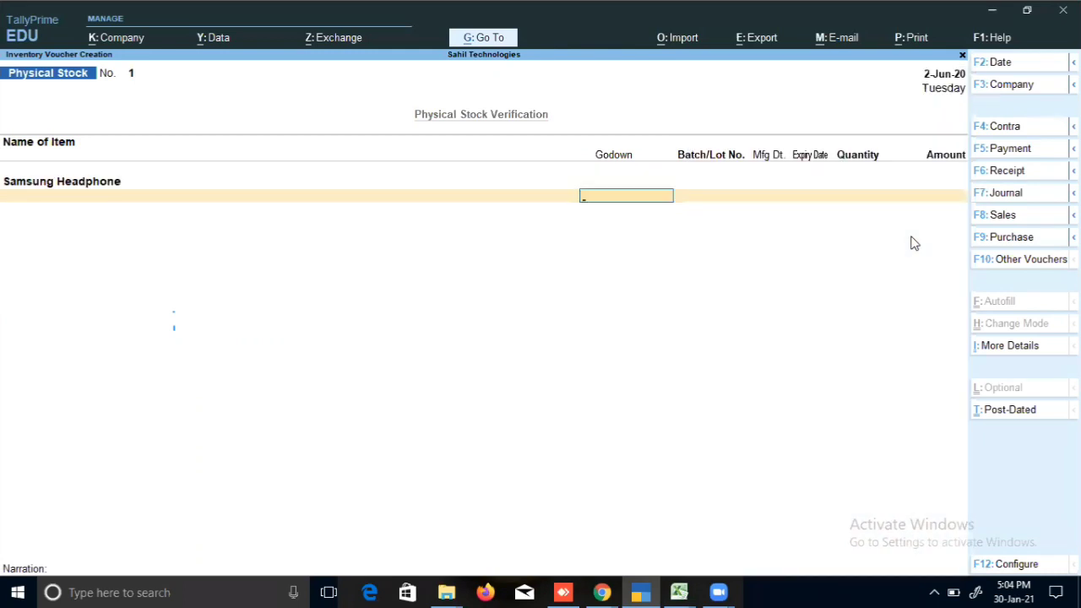
pyautogui.press('Down')
pyautogui.press('Down')
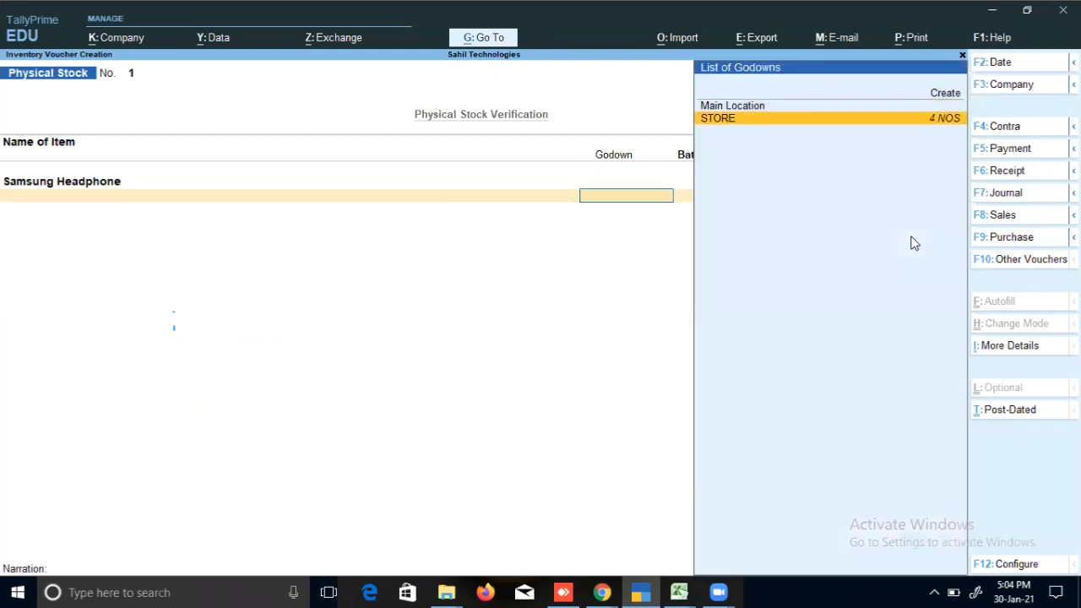
pyautogui.press('Return')
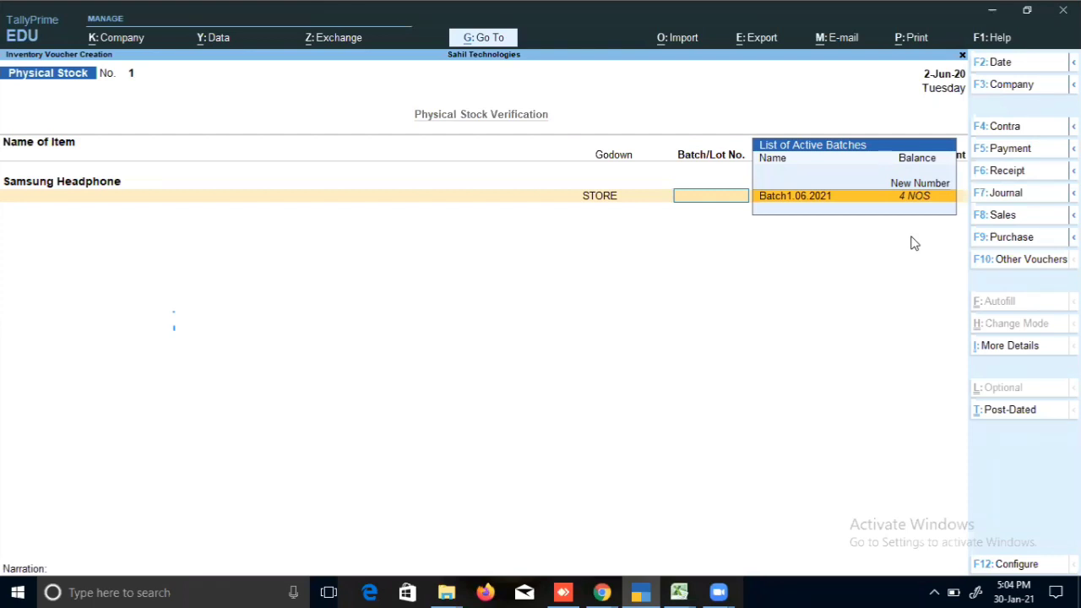
pyautogui.press('Return')
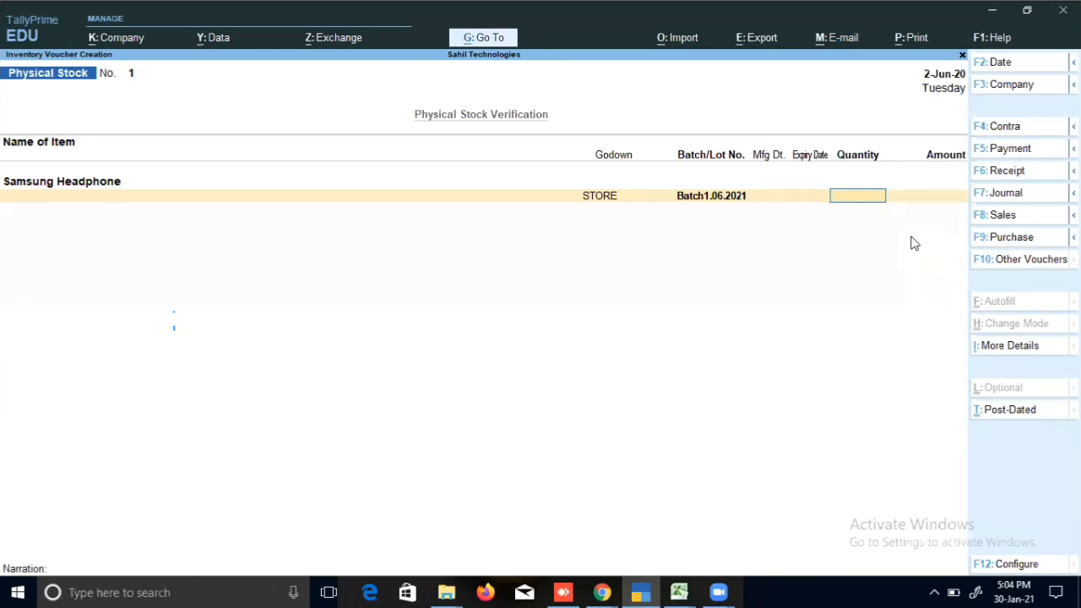
# Enter a counted quantity of 3 NOS, leave the narration empty, save the voucher and leave voucher entry
pyautogui.write('3')
pyautogui.press('Return')
pyautogui.press('Return')
pyautogui.press('Return')
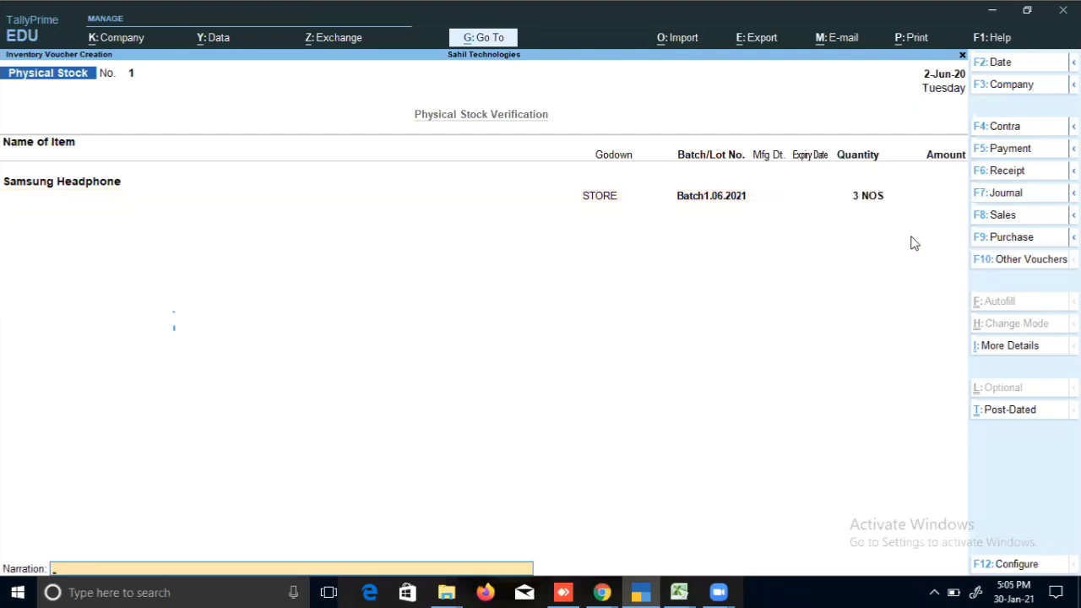
pyautogui.press('Return')
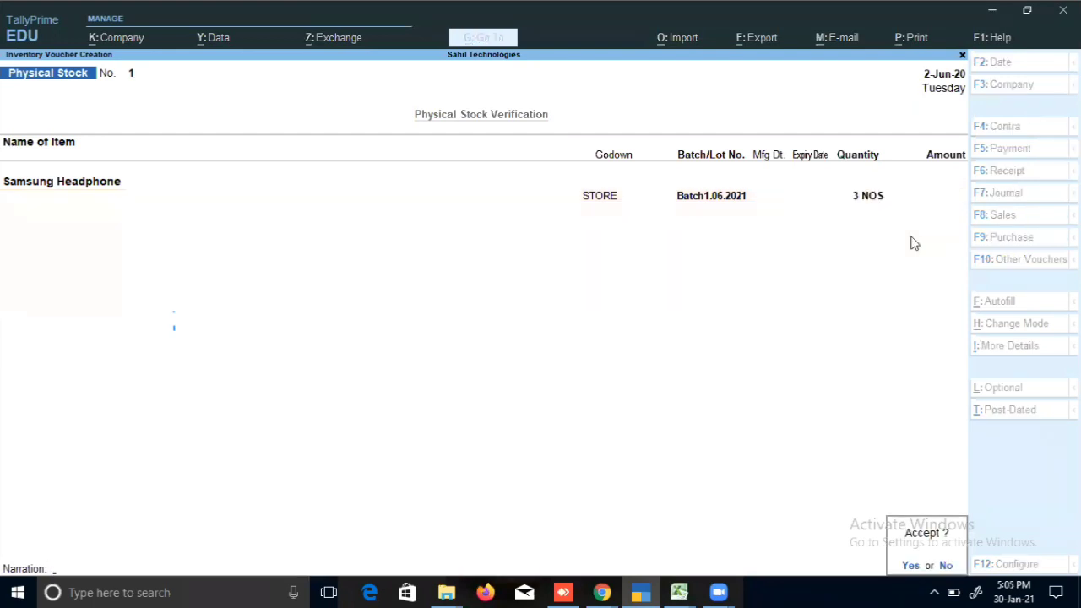
pyautogui.press('Return')
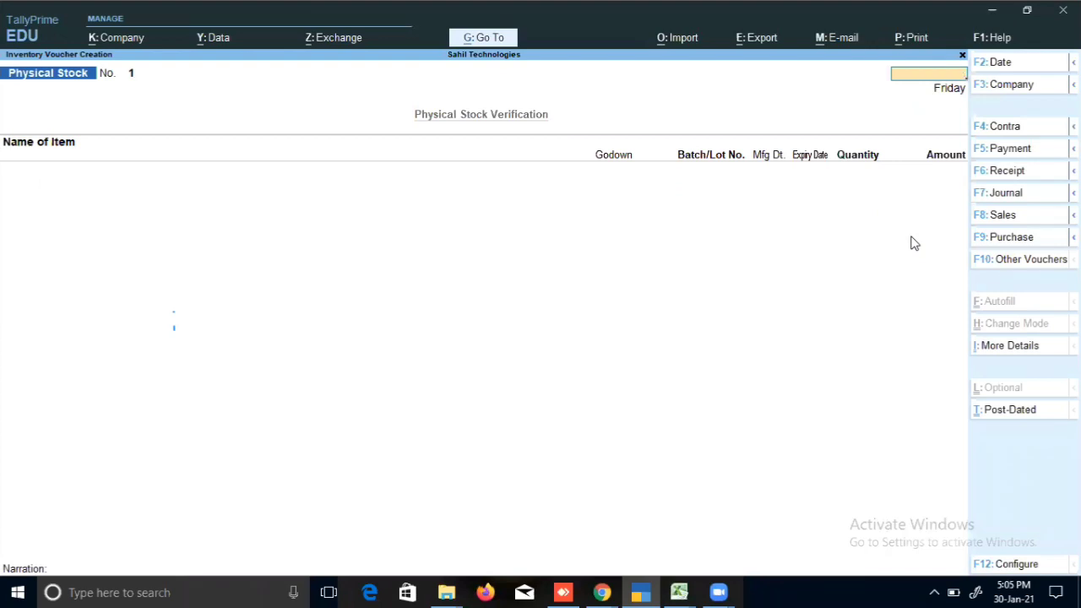
pyautogui.press('Escape')
pyautogui.press('Return')
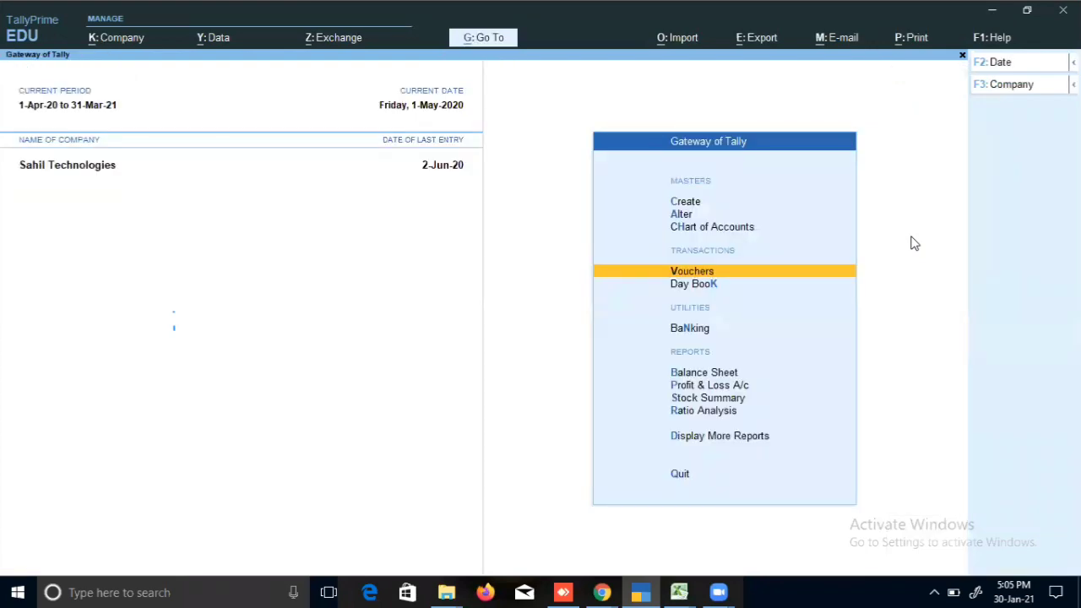
# Open the Stock Summary and configure it to show opening balance, goods inwards and goods outwards
pyautogui.press('s')
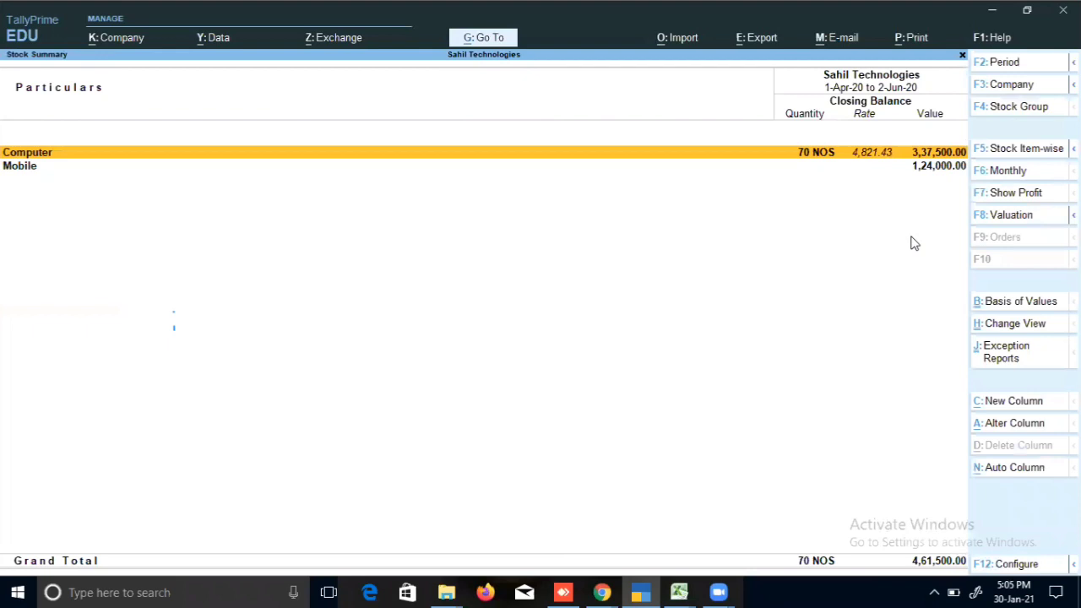
pyautogui.press('F12')
pyautogui.press('Return')
pyautogui.press('Return')
pyautogui.press('Return')
pyautogui.press('Return')
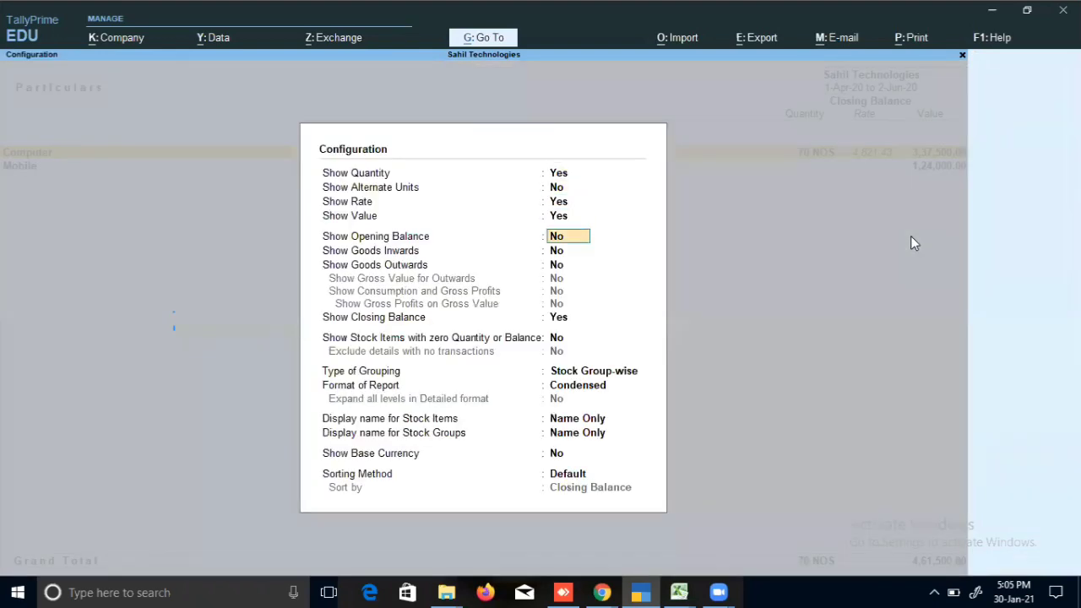
pyautogui.press('y')
pyautogui.press('Return')
pyautogui.press('y')
pyautogui.press('Return')
pyautogui.press('y')
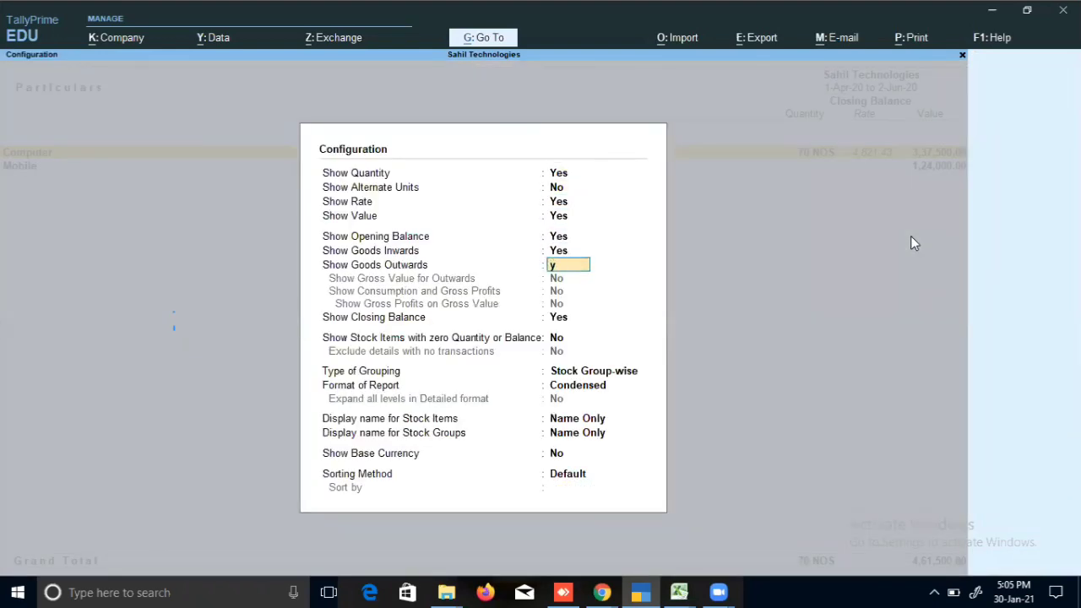
pyautogui.press('Return')
# Switch the Stock Summary to the Detailed format with all levels expanded and Default sorting, and apply the configuration
pyautogui.press('Return')
pyautogui.press('Return')
pyautogui.press('Return')
pyautogui.press('Return')
pyautogui.press('Return')
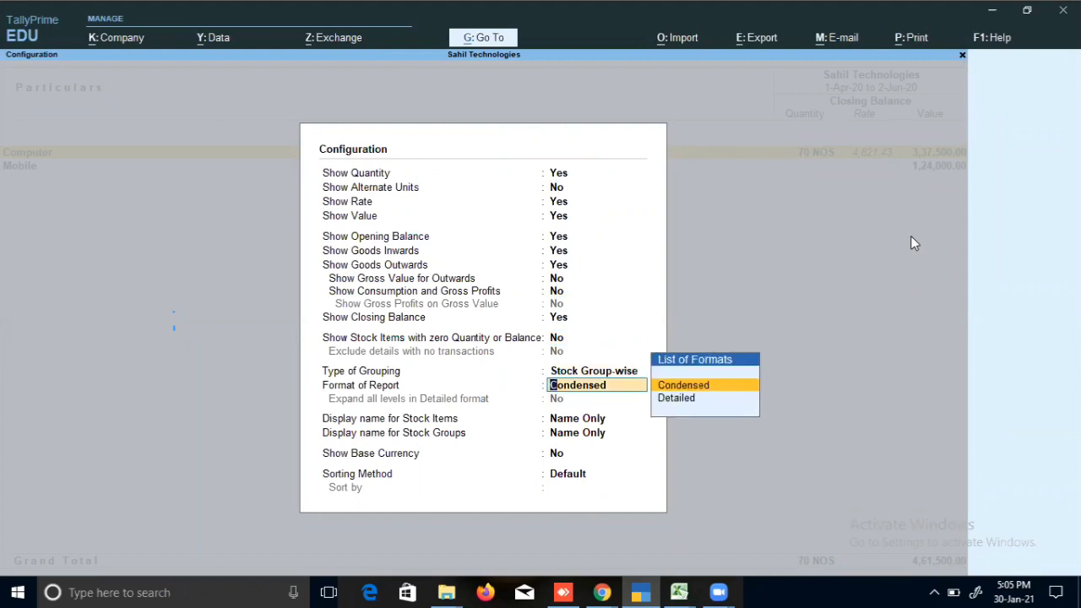
pyautogui.press('Down')
pyautogui.press('Return')
pyautogui.write('y')
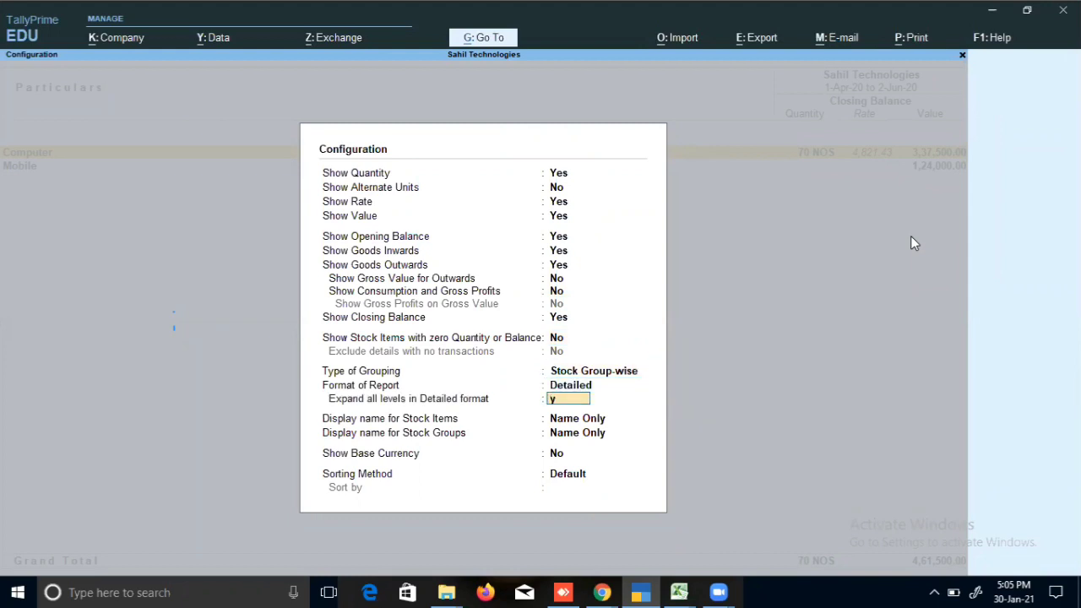
pyautogui.press('Return')
pyautogui.press('Return')
pyautogui.press('Return')
pyautogui.press('Return')
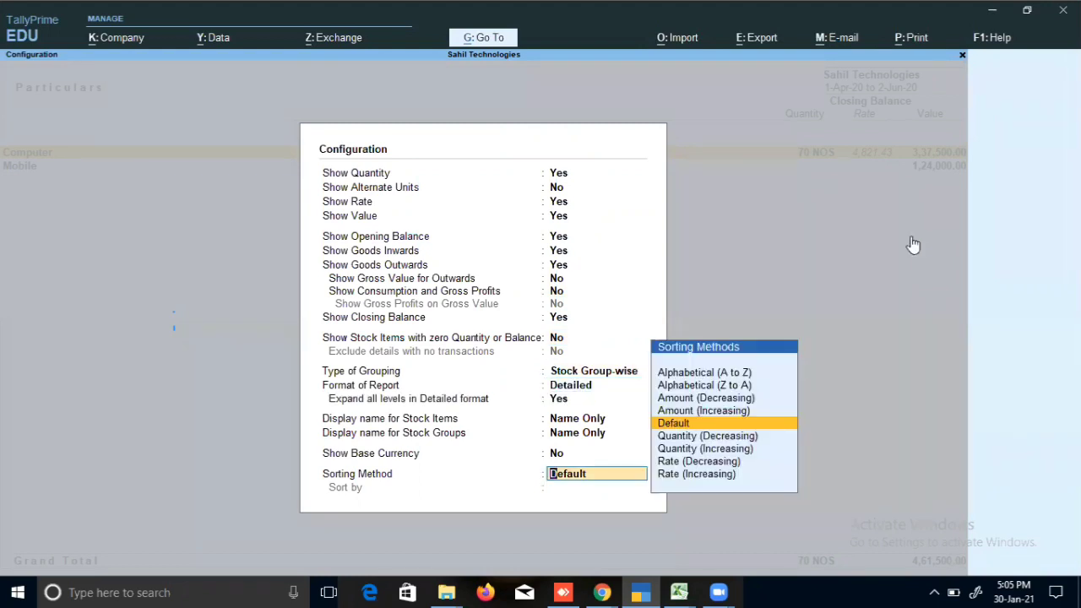
pyautogui.press('Return')
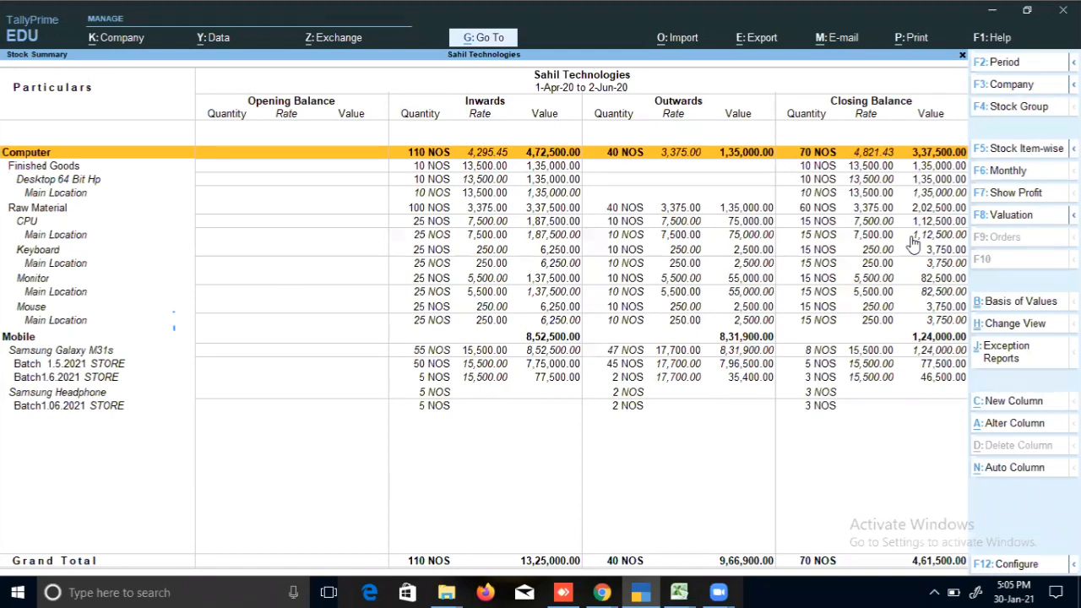
# Examine the Stock Summary down to the Samsung Headphone batch's inwards, outwards and closing quantities, and close the report
pyautogui.press('Down')
pyautogui.press('Down')
pyautogui.press('Down')
pyautogui.press('Down')
pyautogui.press('Down')
pyautogui.press('Down')
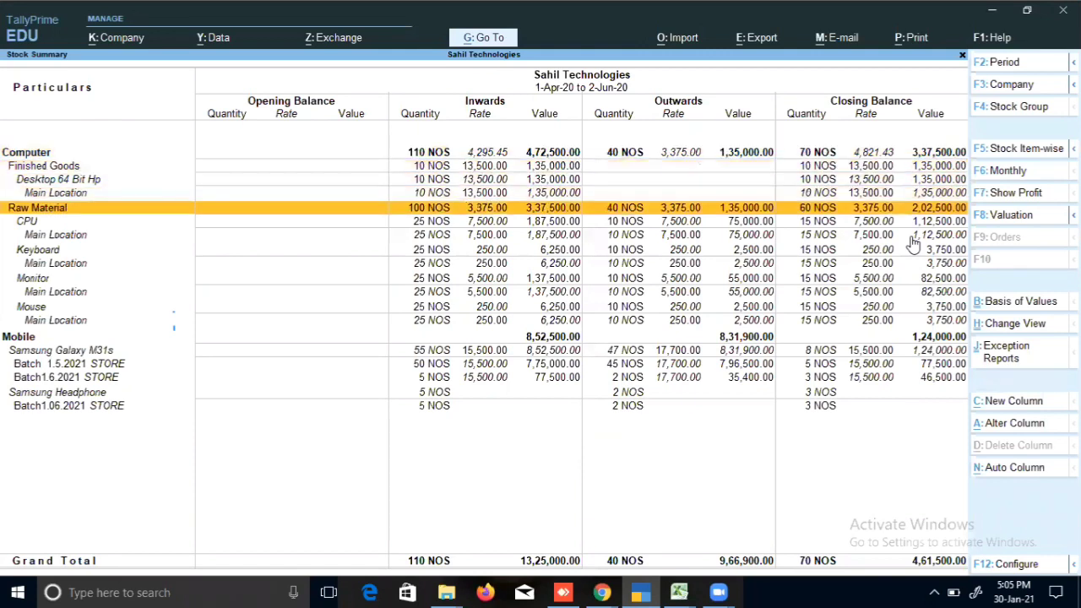
pyautogui.press('Down')
pyautogui.press('Down')
pyautogui.press('Down')
pyautogui.press('Down')
pyautogui.press('Down')
pyautogui.press('Down')
pyautogui.press('Down')
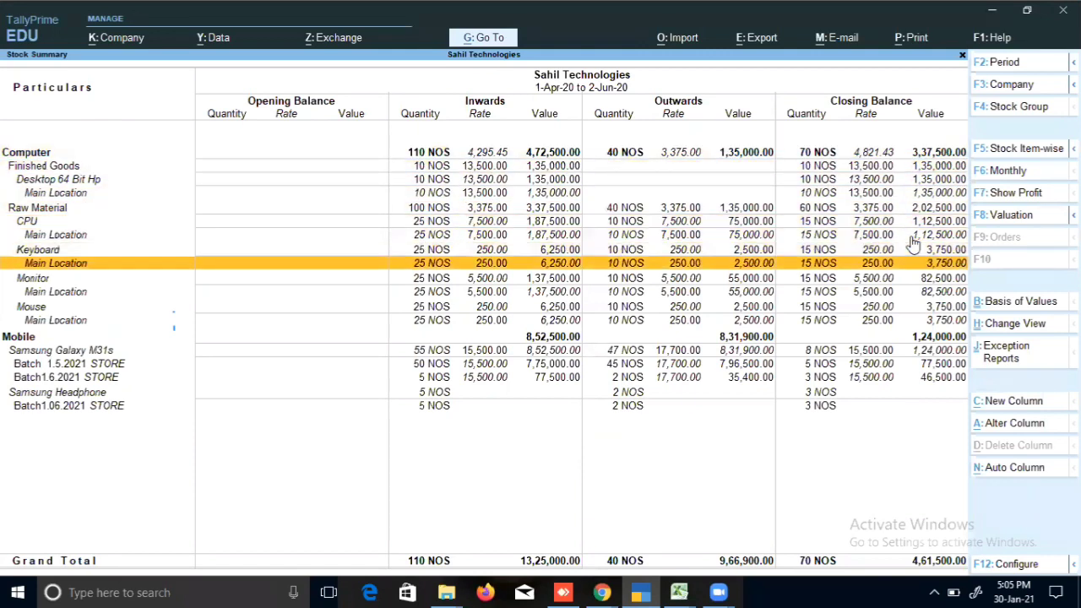
pyautogui.press('Down')
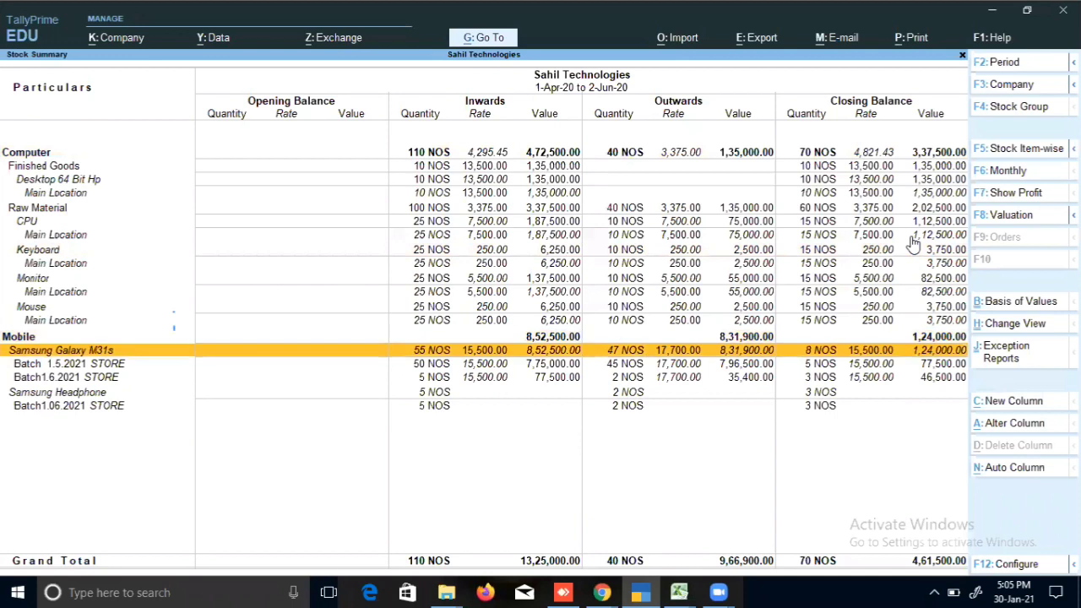
pyautogui.press('Down')
pyautogui.press('Down')
pyautogui.press('Down')
pyautogui.press('Down')
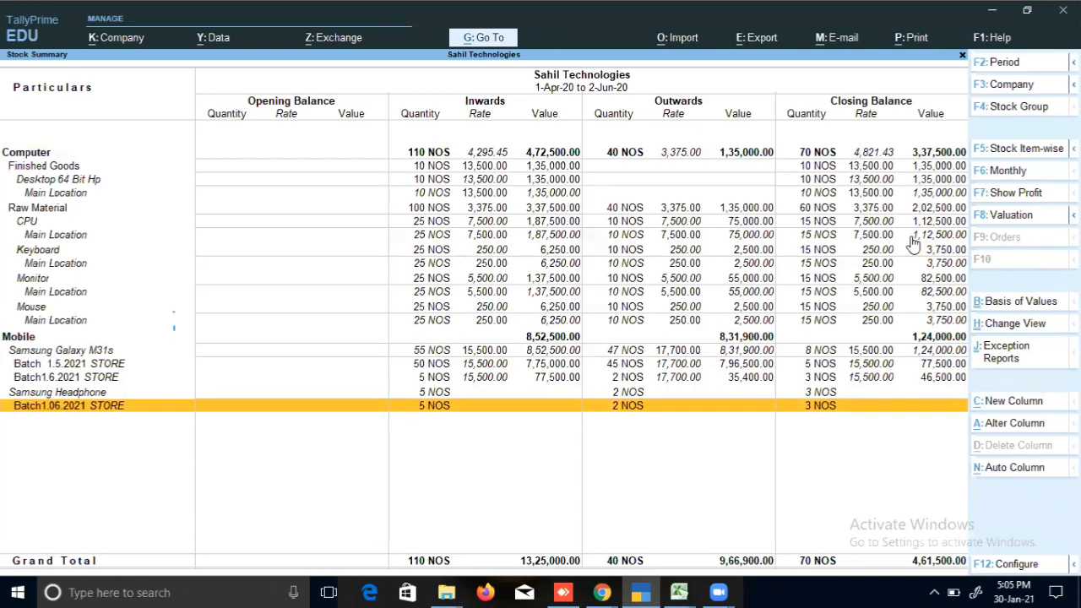
pyautogui.press('Escape')
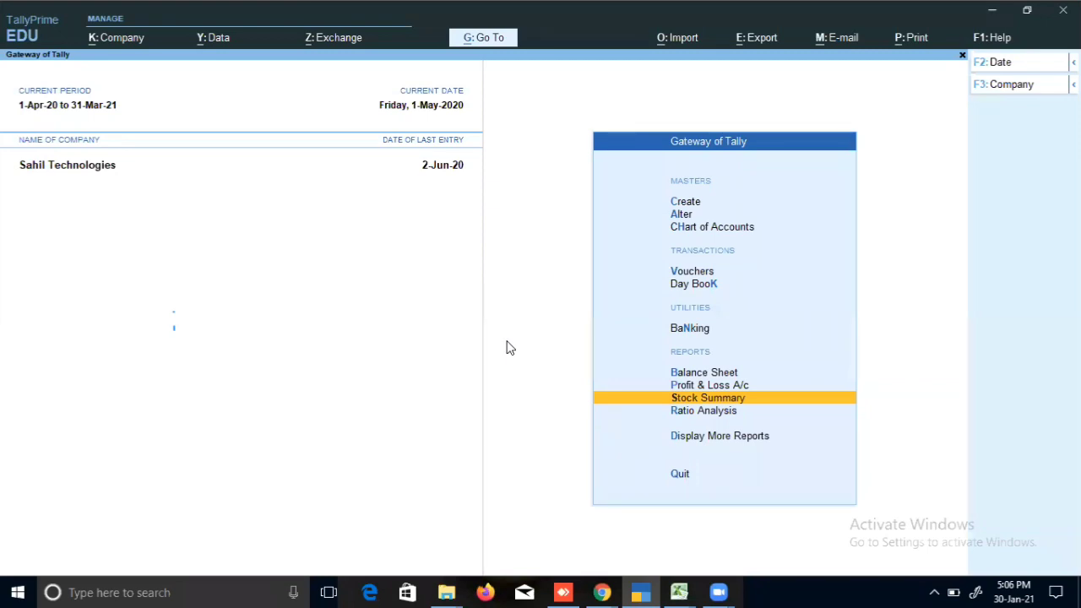
# Open the Inventory Books among the additional reports
pyautogui.press('Down')
pyautogui.press('Down')
pyautogui.press('Return')
pyautogui.press('Down')
pyautogui.press('Down')
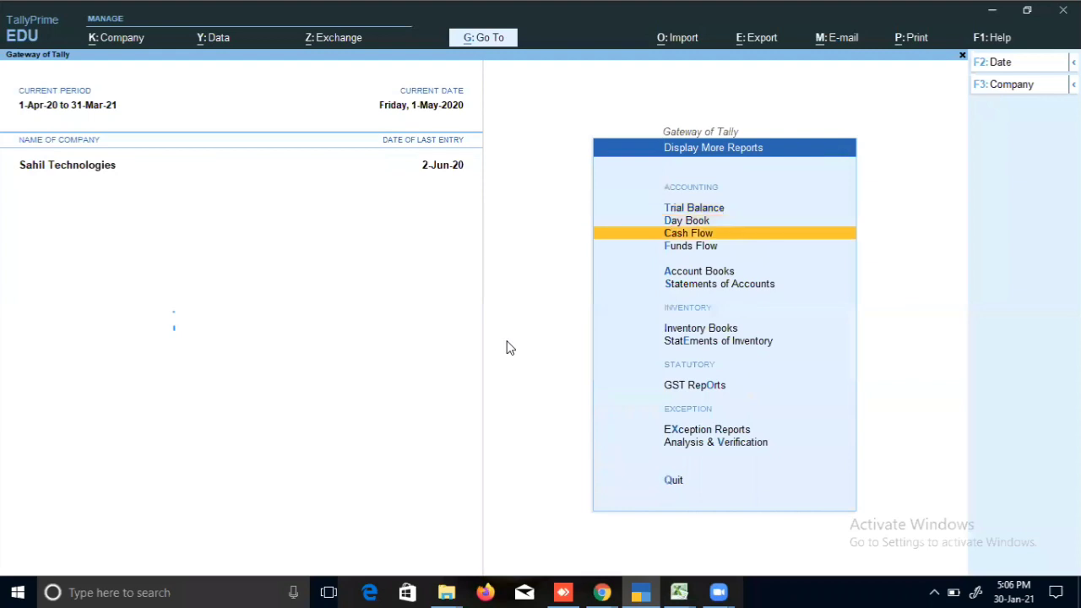
pyautogui.press('Down')
pyautogui.press('Down')
pyautogui.press('Down')
pyautogui.press('Down')
pyautogui.press('Down')
pyautogui.press('Up')
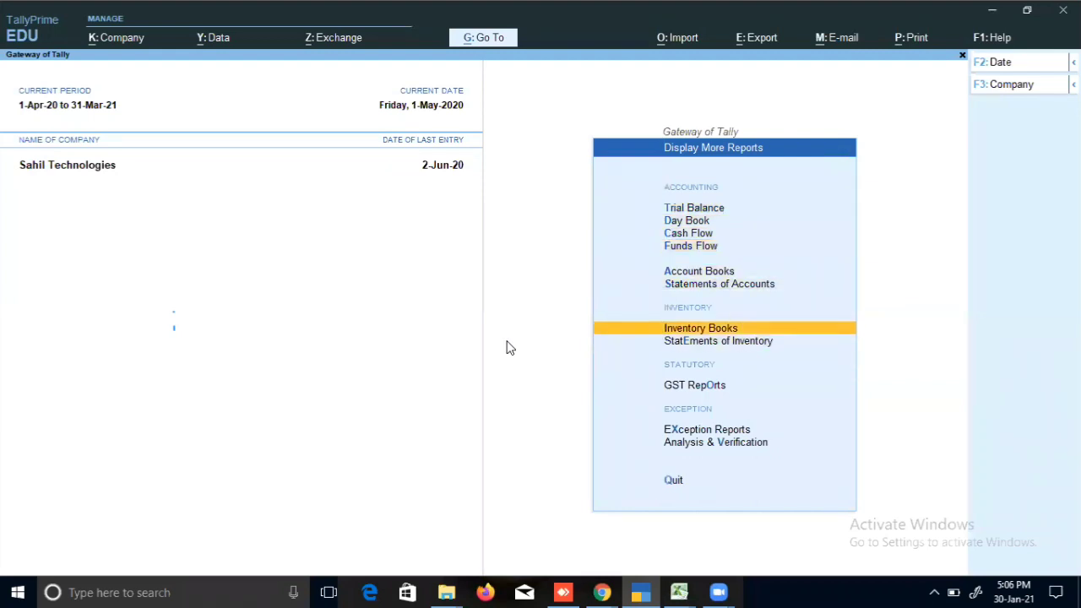
pyautogui.press('Return')
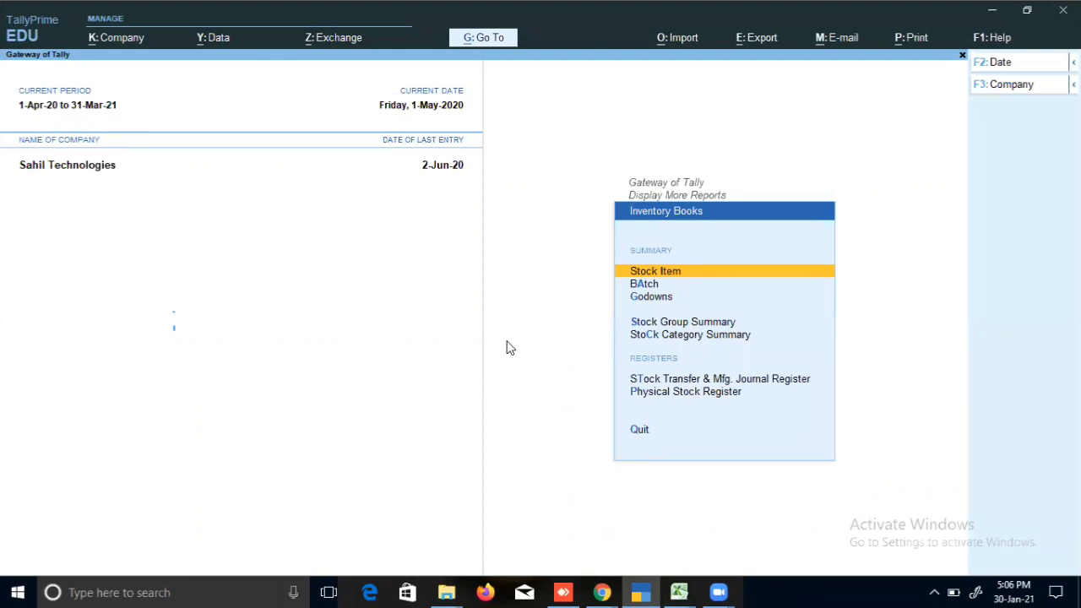
# Open the batch report for Samsung Galaxy M31s, batch Batch1.6.2021
pyautogui.press('Down')
pyautogui.press('Return')
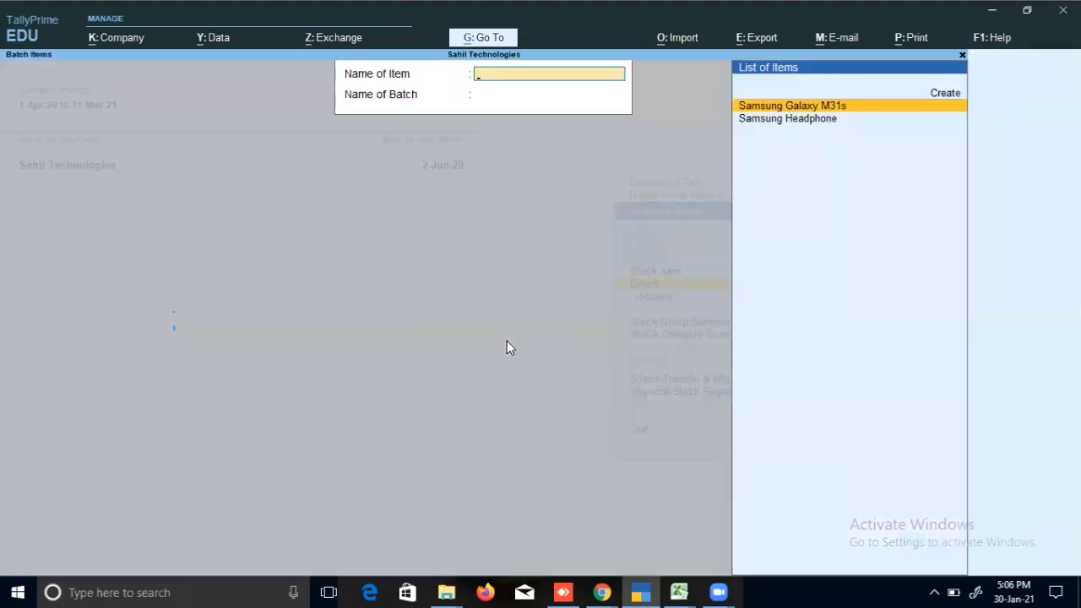
pyautogui.press('Return')
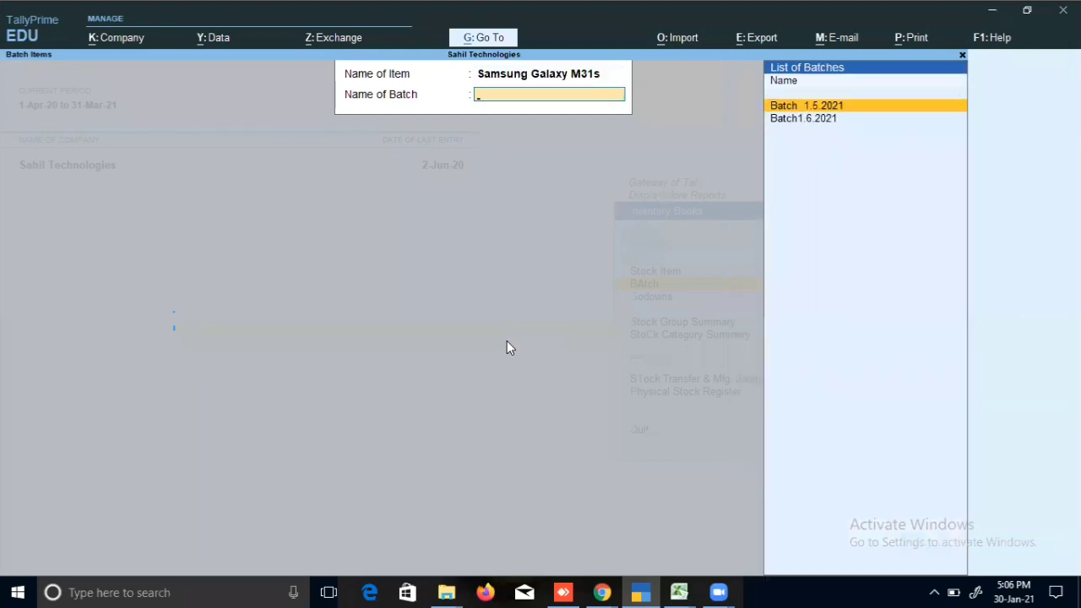
pyautogui.press('Down')
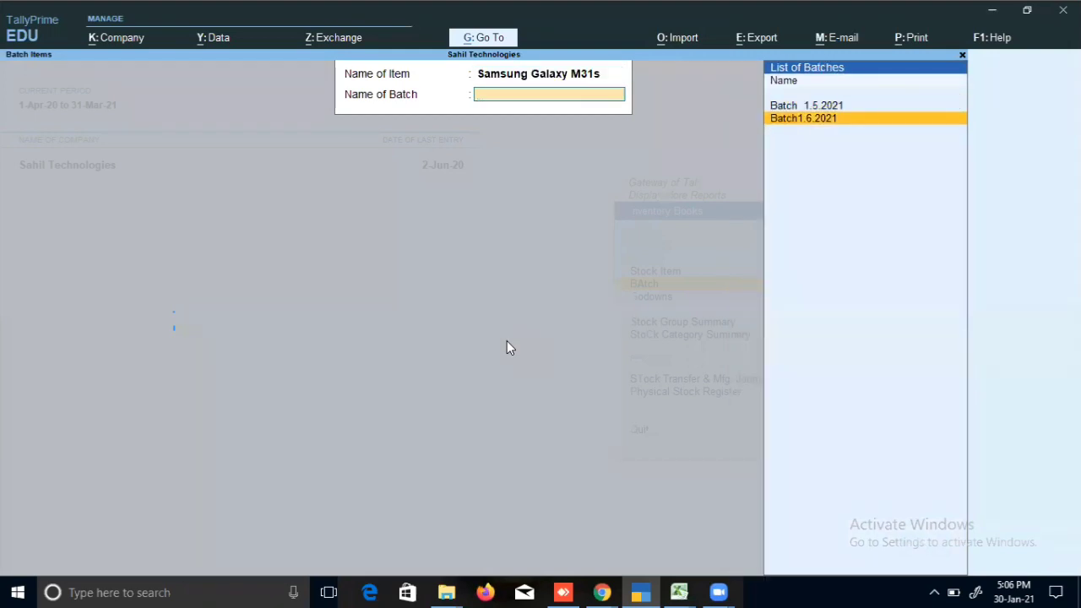
pyautogui.press('Return')
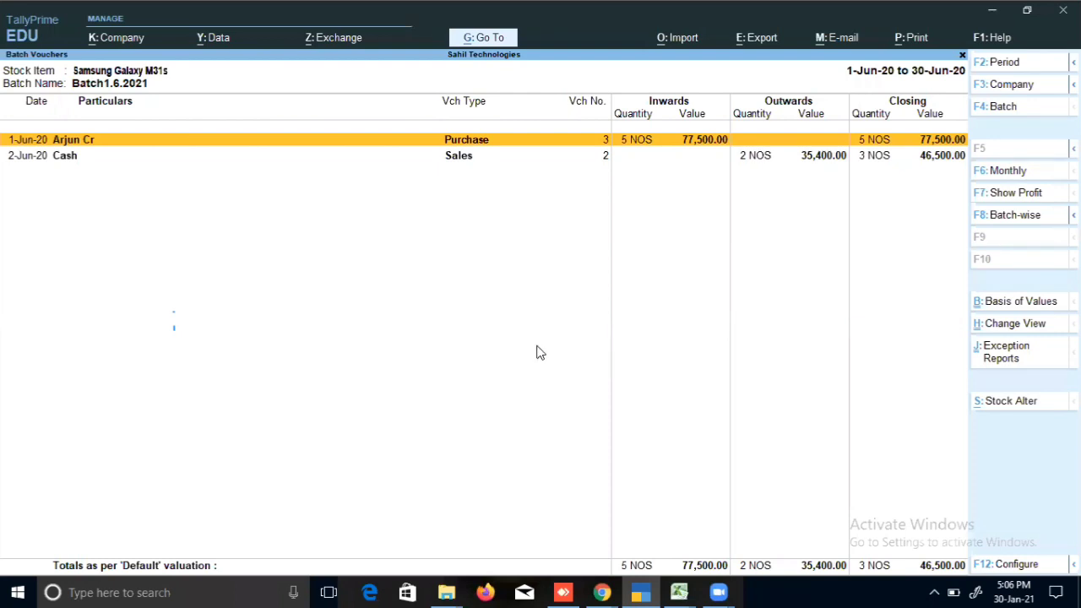
# Show the profit on the batch's vouchers, then close the report and return to the list of additional reports
pyautogui.click(1019, 194)
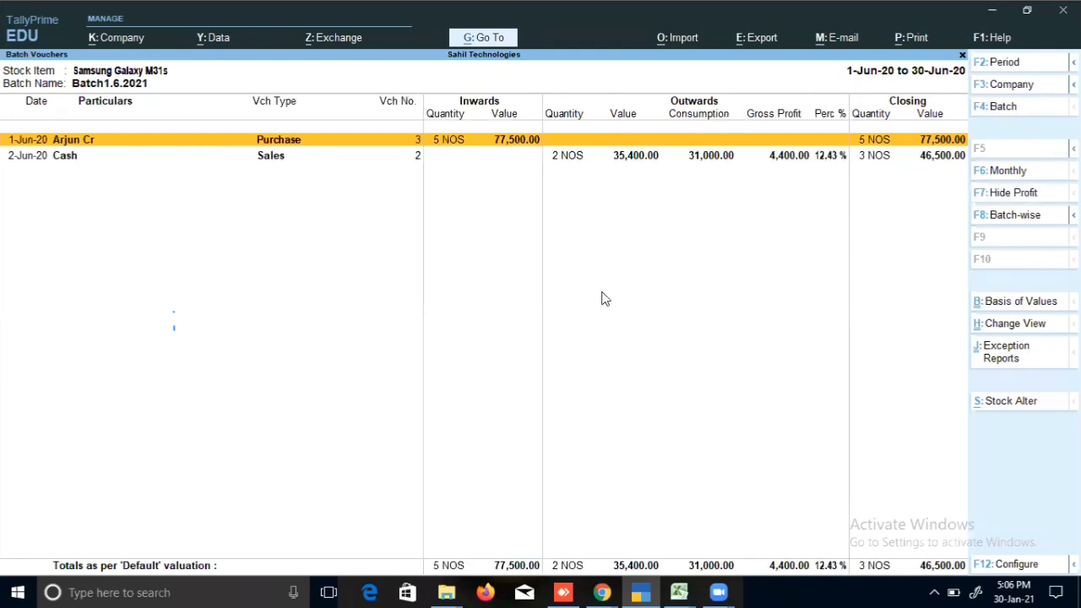
pyautogui.press('Escape')
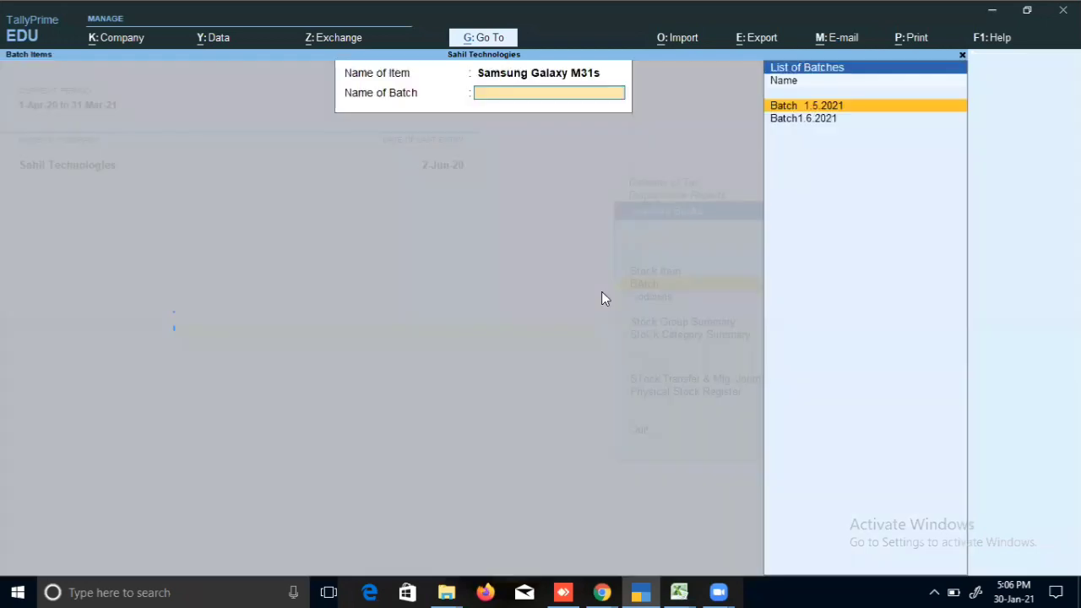
pyautogui.press('Escape')
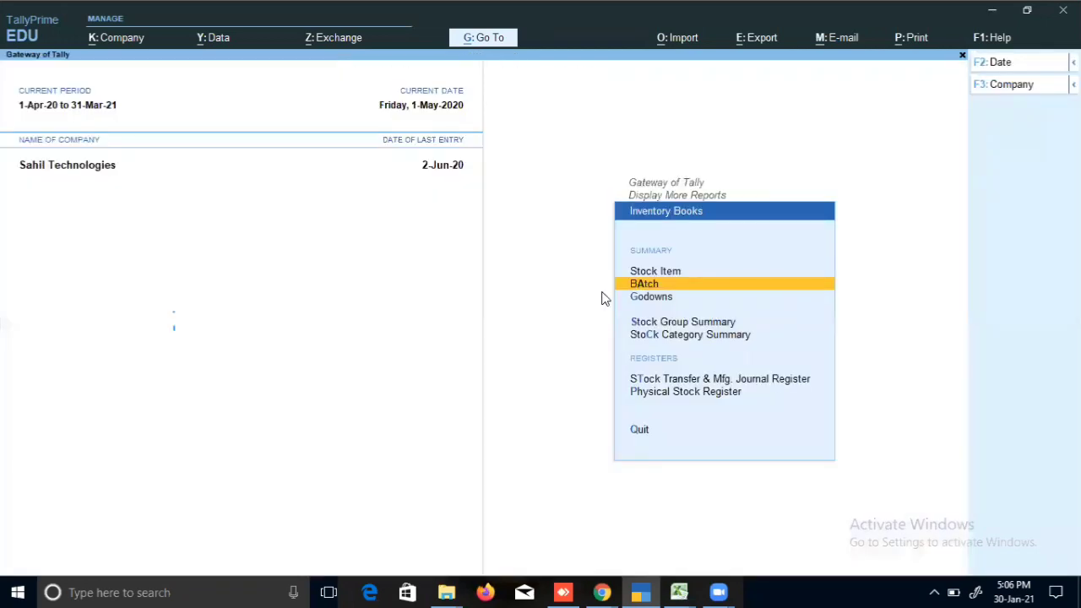
pyautogui.press('Escape')
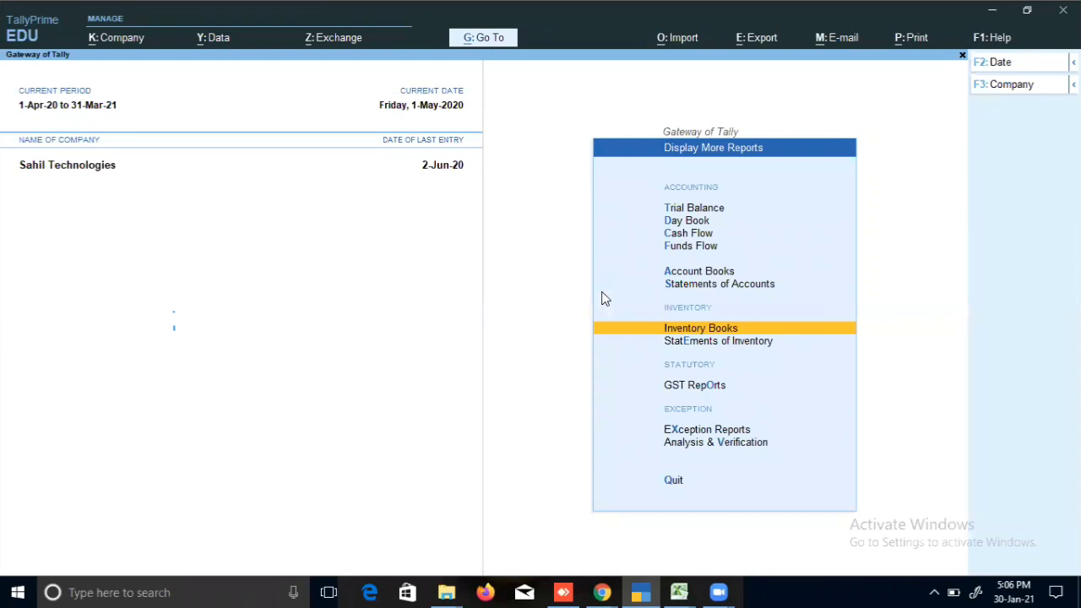
# Bring up the list of reports to jump to and extend it to show more reports
pyautogui.click(485, 40)
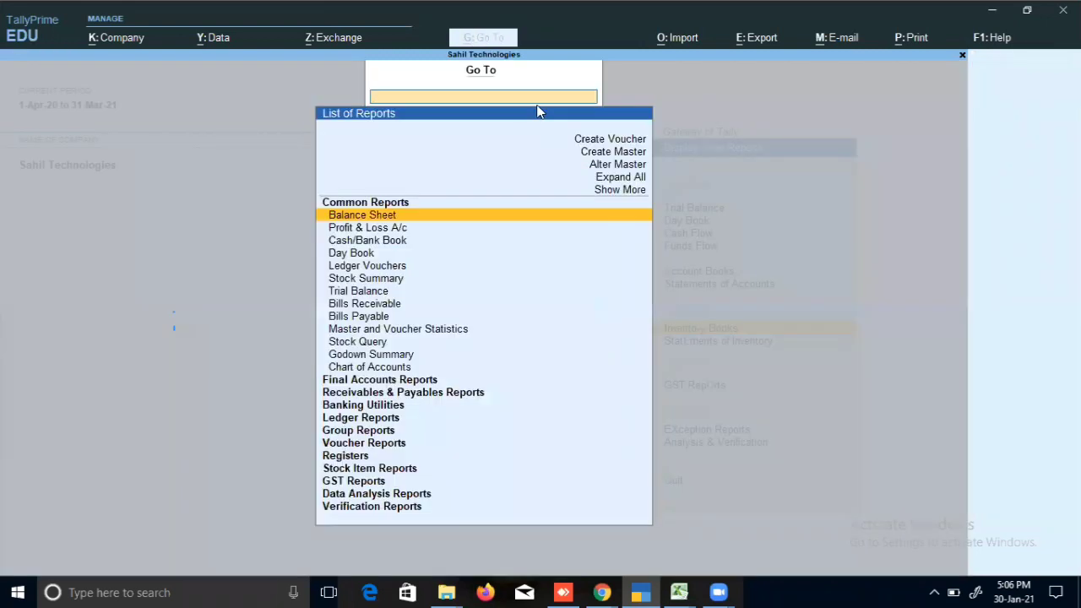
pyautogui.press('Up')
pyautogui.press('Up')
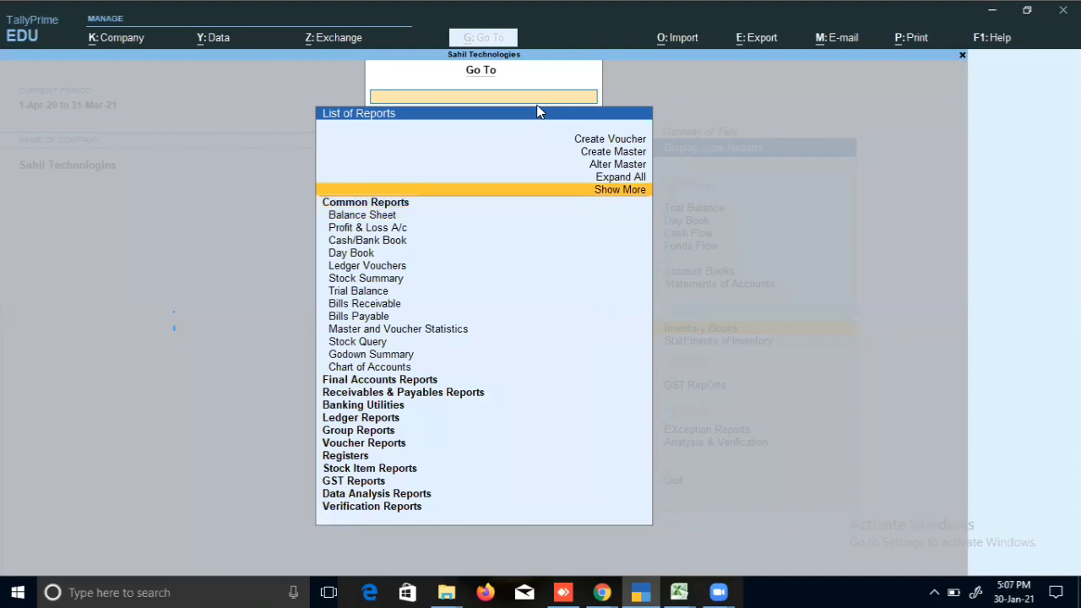
pyautogui.press('Return')
# Look through the extended report list down to the cost analysis and exception categories, ending on Stock Item Reports
pyautogui.press('Down')
pyautogui.press('Down')
pyautogui.press('Down')
pyautogui.press('Down')
pyautogui.press('Down')
pyautogui.press('Down')
pyautogui.press('Down')
pyautogui.press('Down')
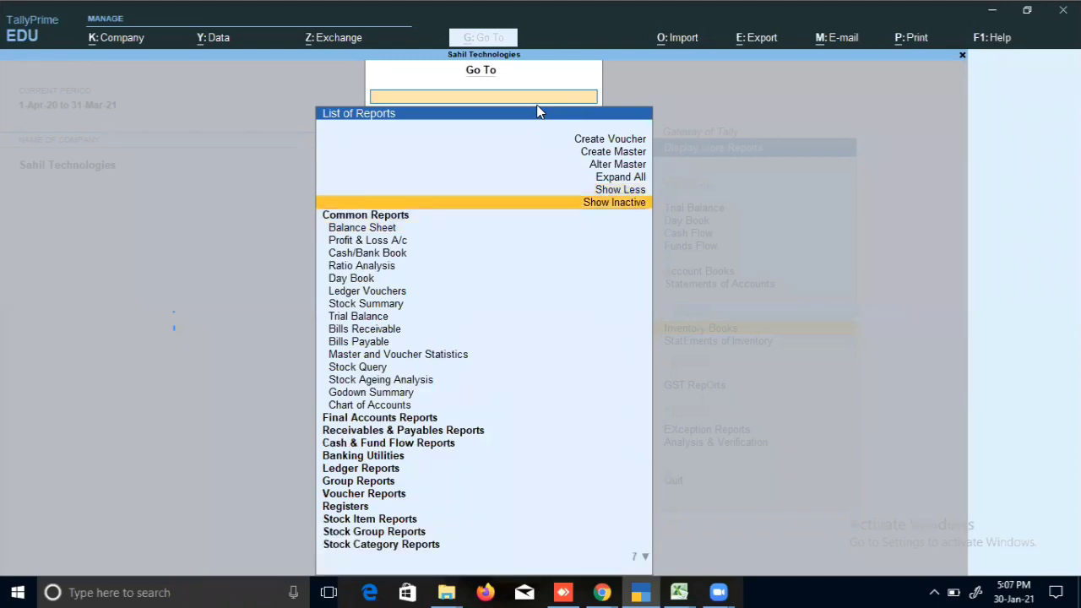
pyautogui.press('Down')
pyautogui.press('Down')
pyautogui.press('Down')
pyautogui.press('Down')
pyautogui.press('Down')
pyautogui.press('Down')
pyautogui.press('Down')
pyautogui.press('Down')
pyautogui.press('Down')
pyautogui.press('Down')
pyautogui.press('Down')
pyautogui.press('Down')
pyautogui.press('Down')
pyautogui.press('Down')
pyautogui.press('Down')
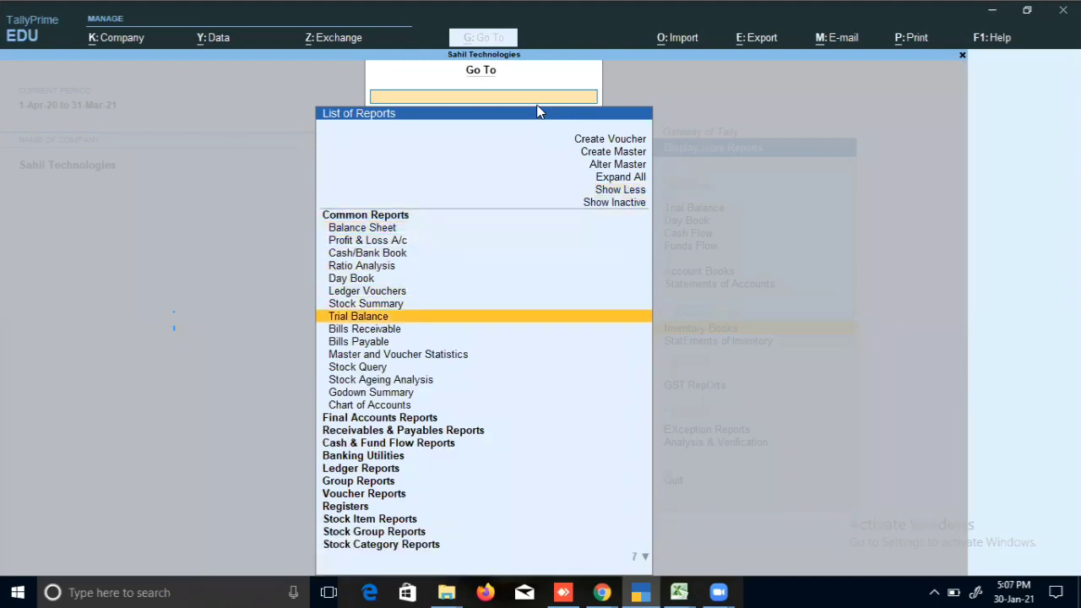
pyautogui.press('Down')
pyautogui.press('Down')
pyautogui.press('Down')
pyautogui.press('Down')
pyautogui.press('Down')
pyautogui.press('Down')
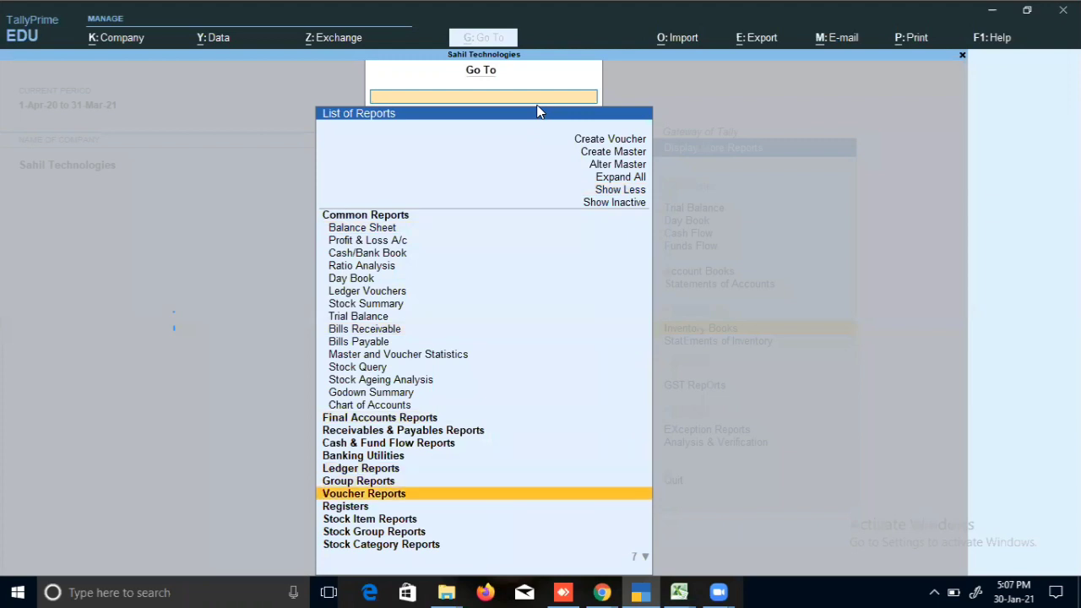
pyautogui.press('Down')
pyautogui.press('Down')
pyautogui.press('Down')
pyautogui.press('Down')
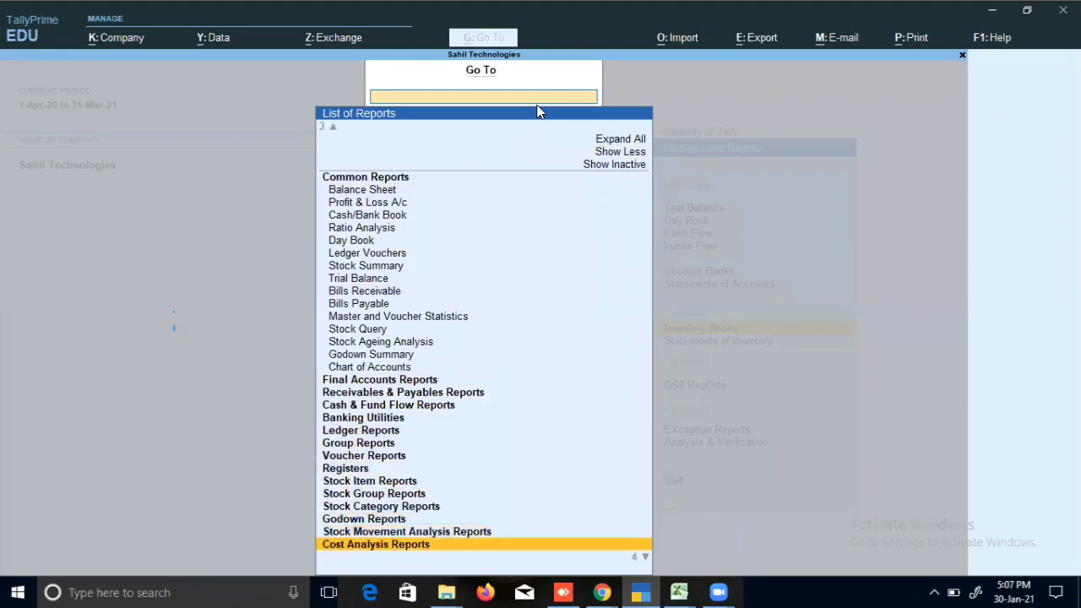
pyautogui.press('Up')
pyautogui.press('Up')
pyautogui.press('Up')
pyautogui.press('Up')
pyautogui.press('Up')
pyautogui.press('Up')
pyautogui.press('Up')
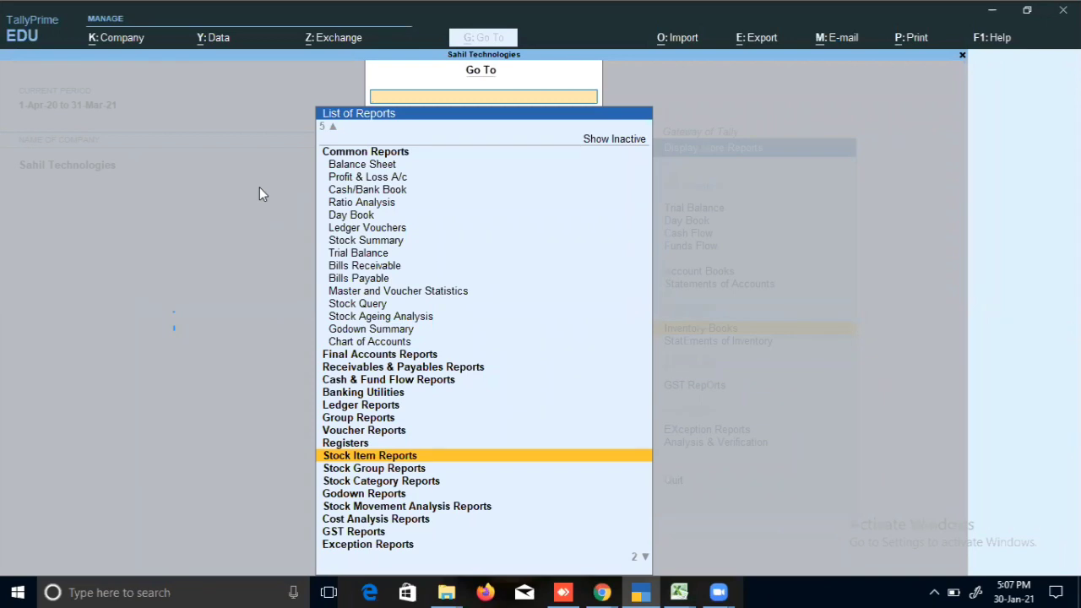
# Choose Top Buyers/Sellers among the Stock Item Reports with CPU as the item, then return to the additional reports
pyautogui.press('Return')
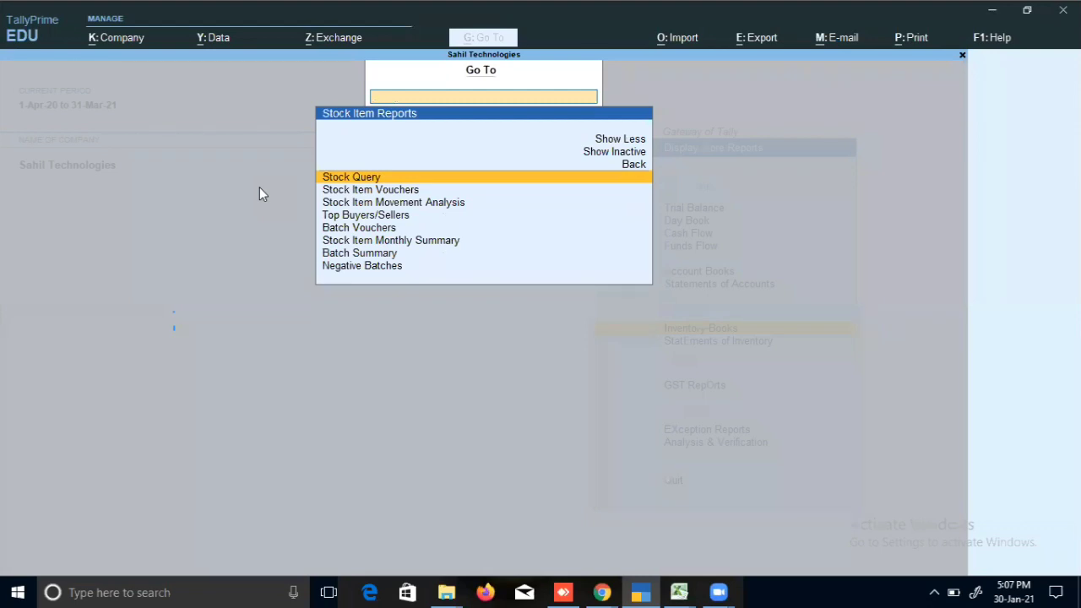
pyautogui.press('Down')
pyautogui.press('Down')
pyautogui.press('Down')
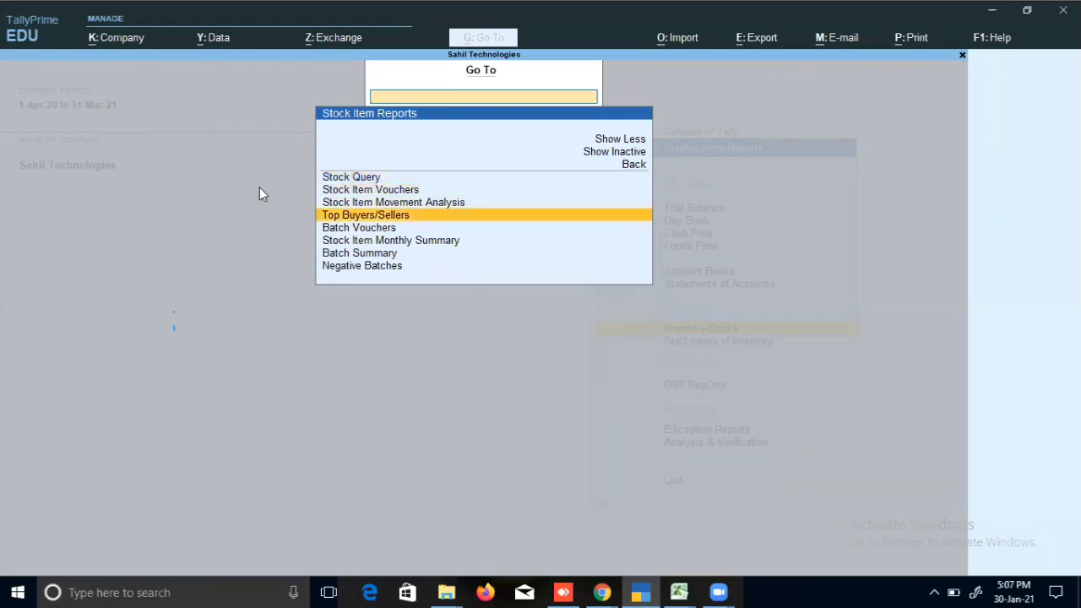
pyautogui.press('Return')
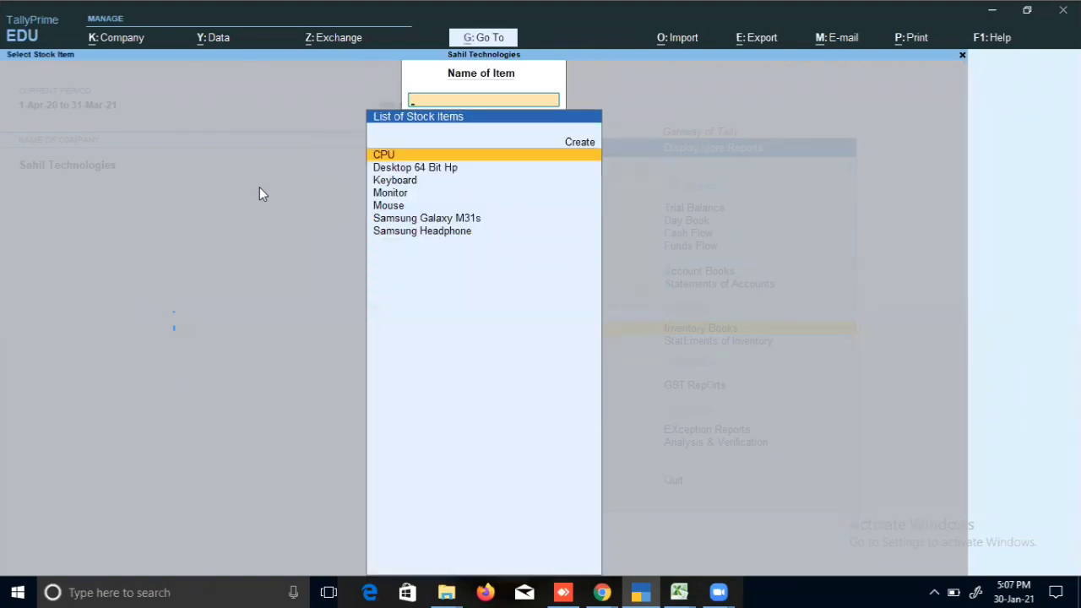
pyautogui.press('Return')
pyautogui.press('Escape')
pyautogui.press('Escape')
pyautogui.press('Escape')
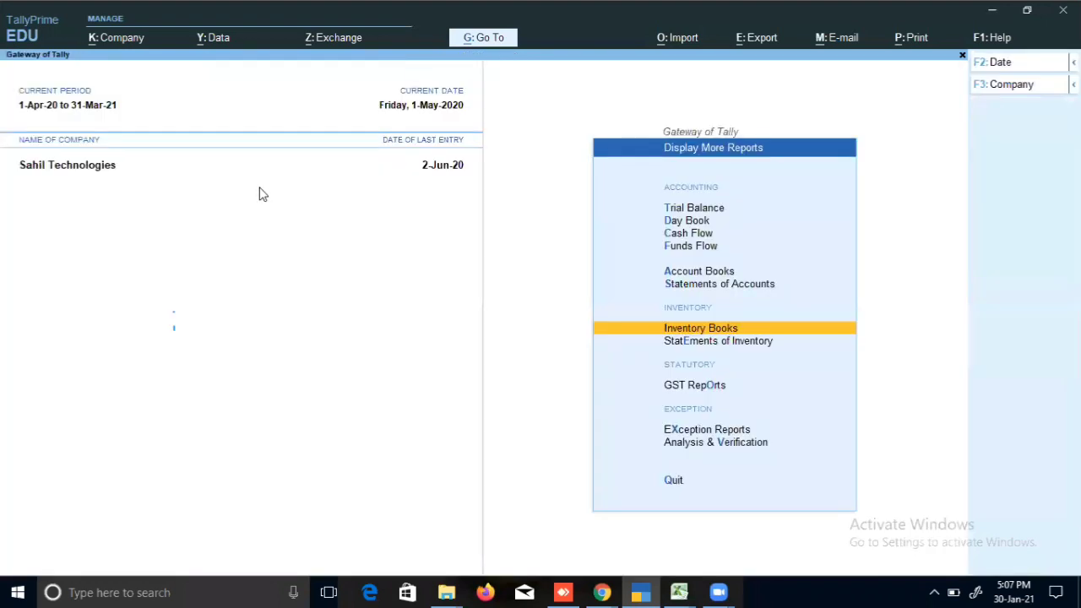
# Open the monthly summary of the stock item Monitor from the Inventory Books
pyautogui.click(473, 41)
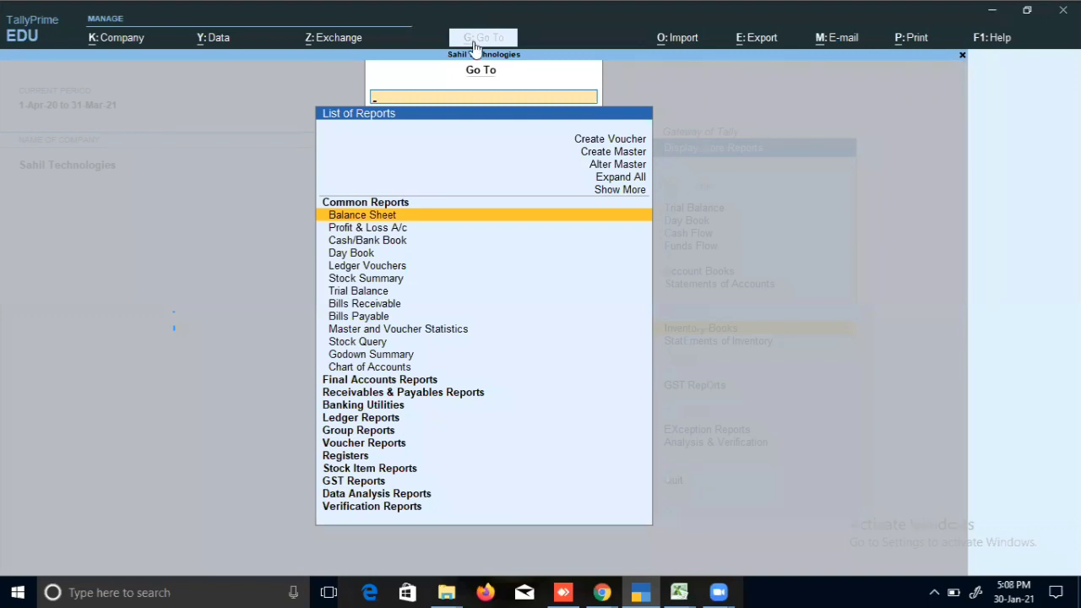
pyautogui.press('Escape')
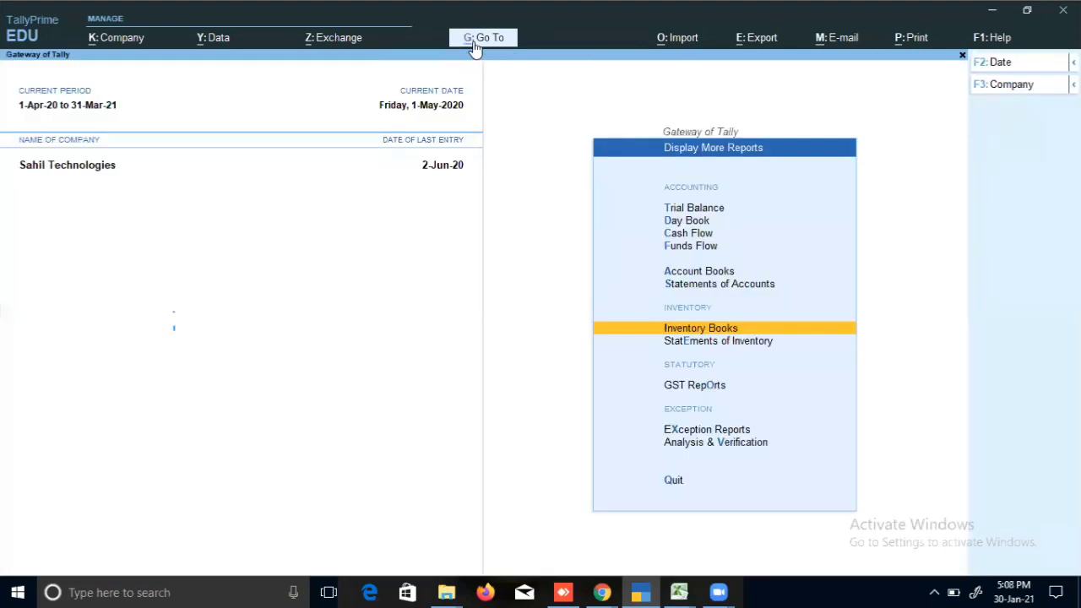
pyautogui.press('Return')
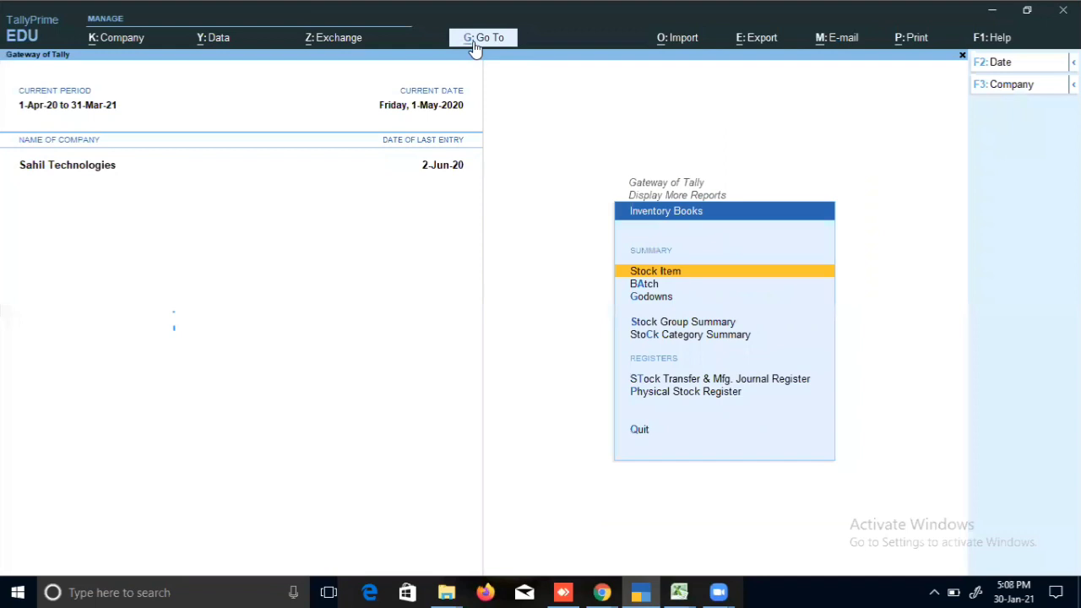
pyautogui.press('Return')
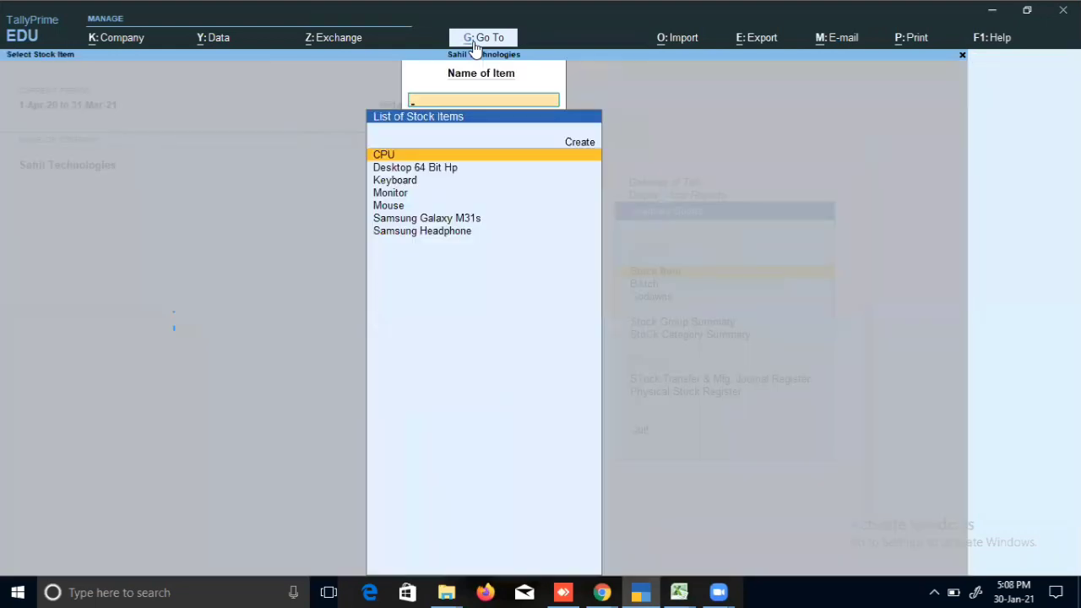
pyautogui.press('Down')
pyautogui.press('Down')
pyautogui.press('Down')
pyautogui.press('Return')
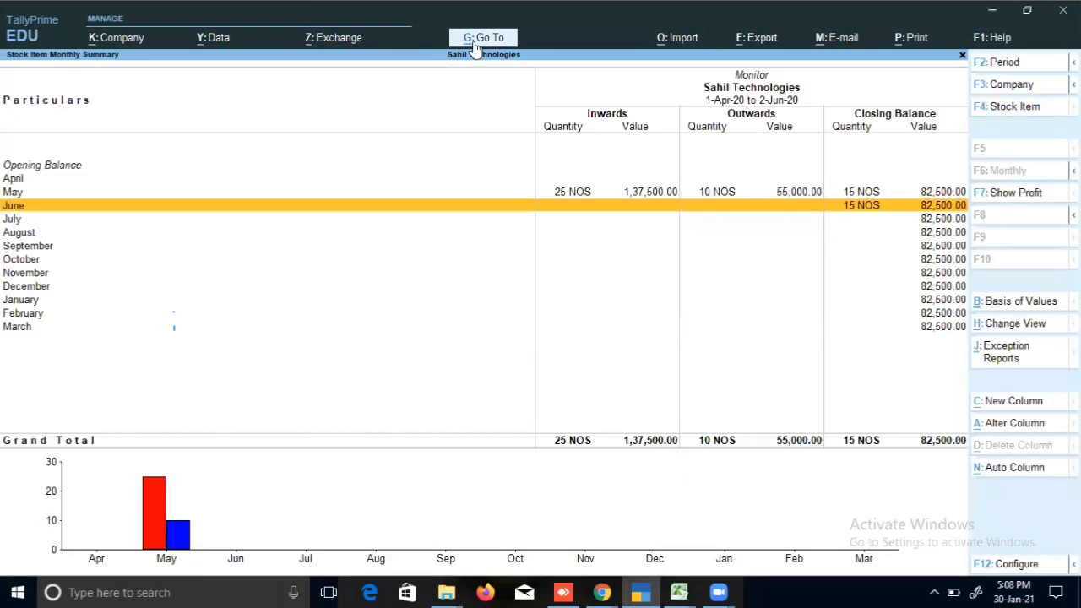